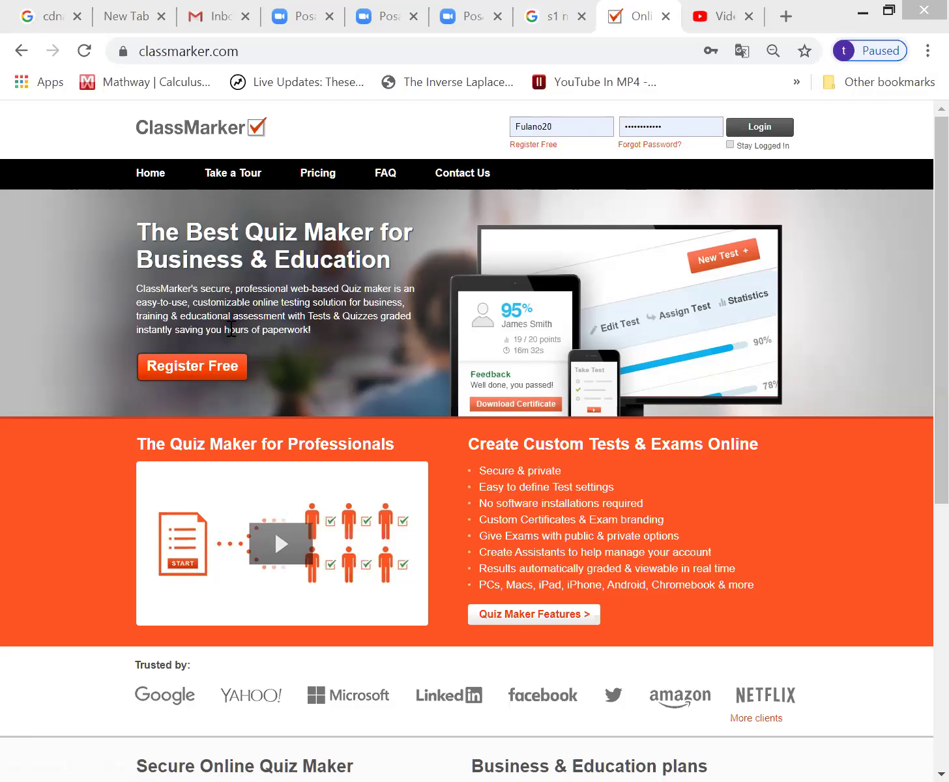
Open the free registration form for education test creators and review the fields it asks for.
click(196, 367)
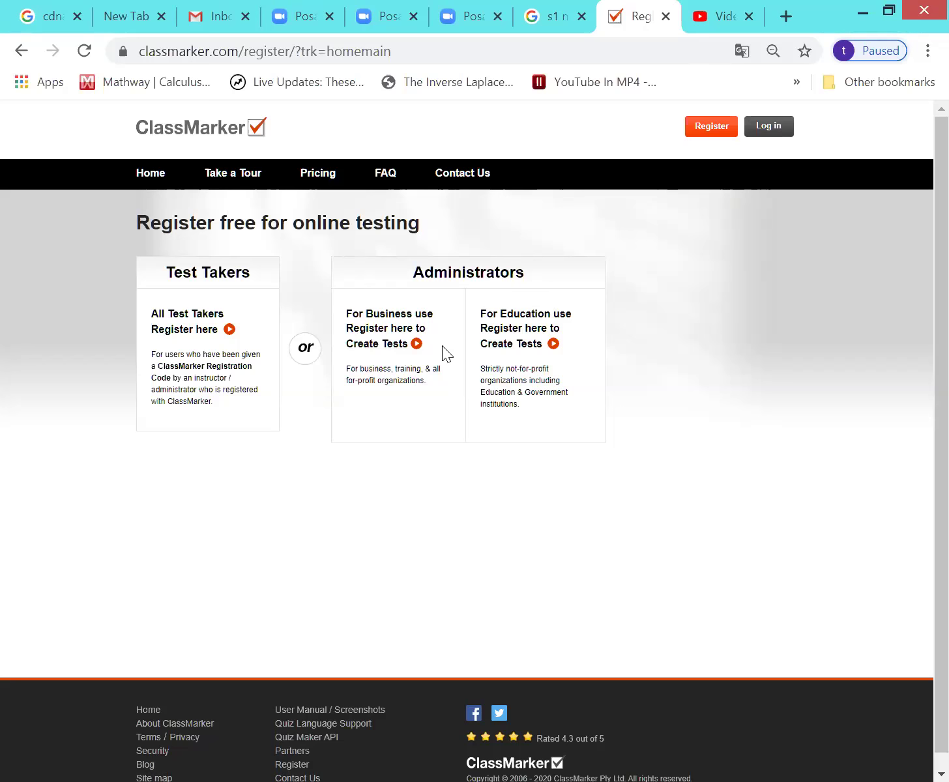
click(520, 321)
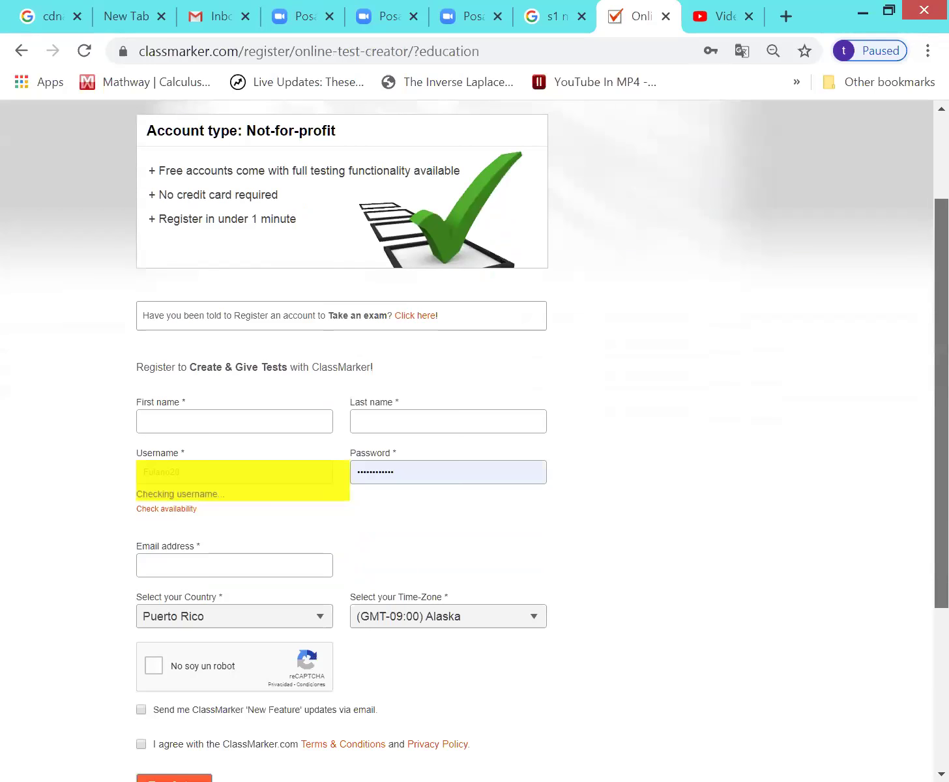
scroll(475, 440, down, 1)
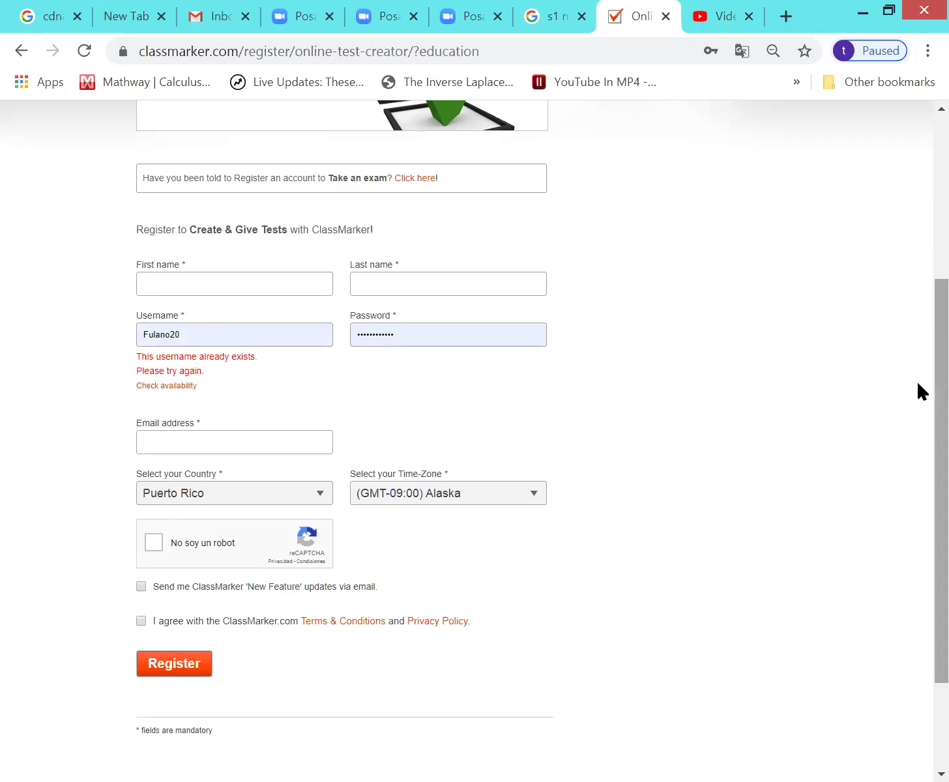
scroll(920, 326, up, 1)
scroll(923, 310, up, 5)
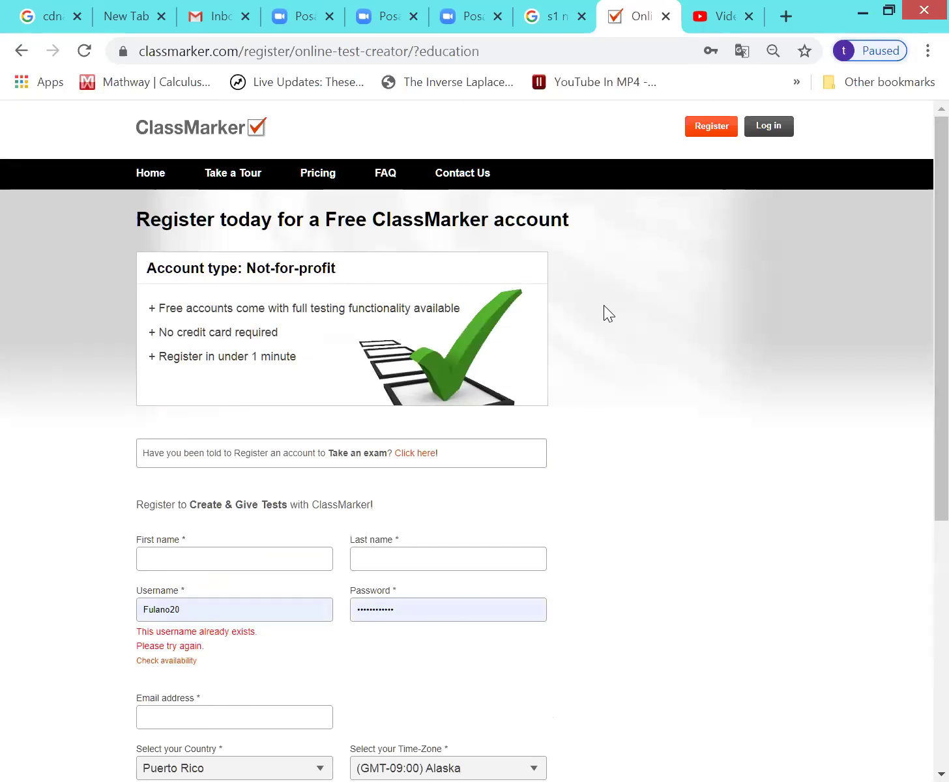
Return to the ClassMarker home page and log in with the saved account credentials.
click(20, 51)
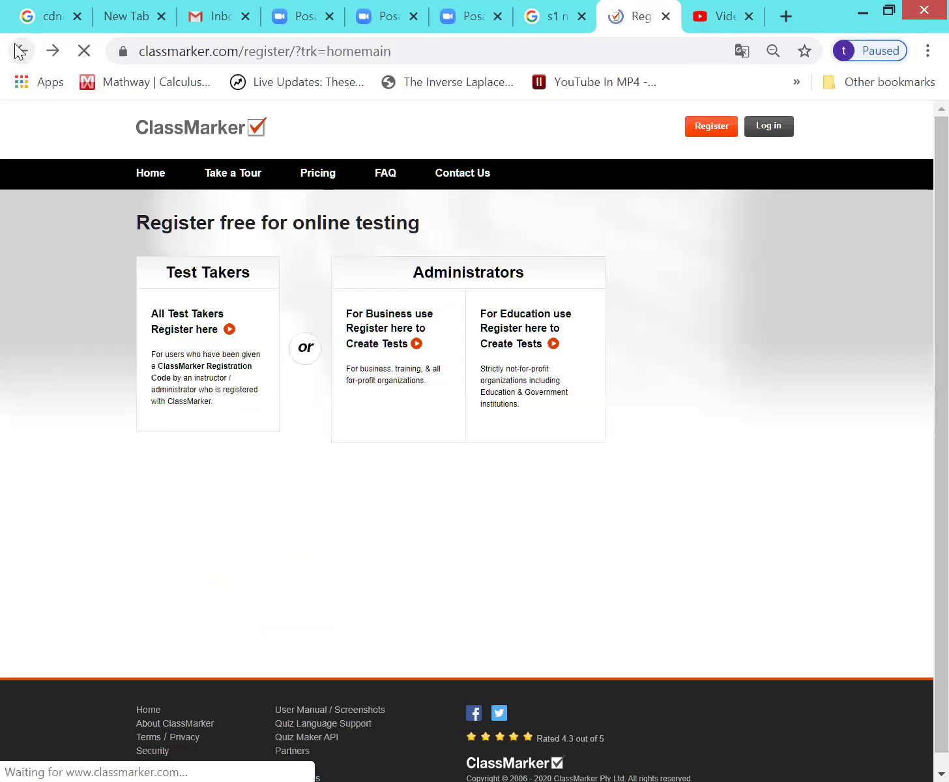
click(22, 51)
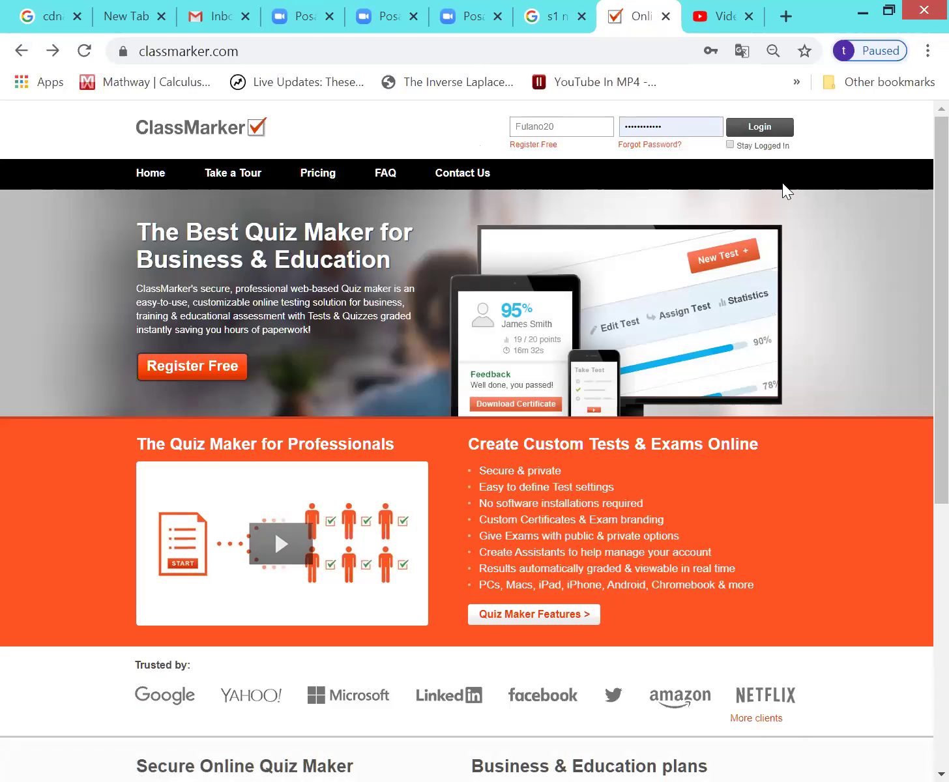
click(758, 128)
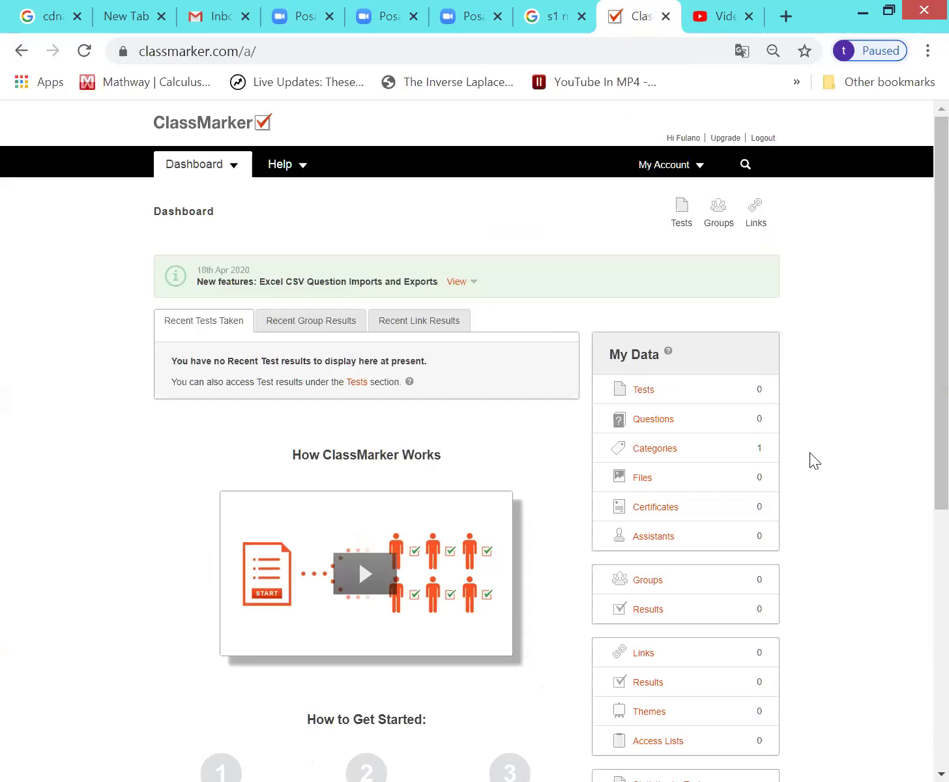
Examine the dashboard's recent results, data sections, statistics links, getting-started guide and account details.
scroll(814, 460, down, 3)
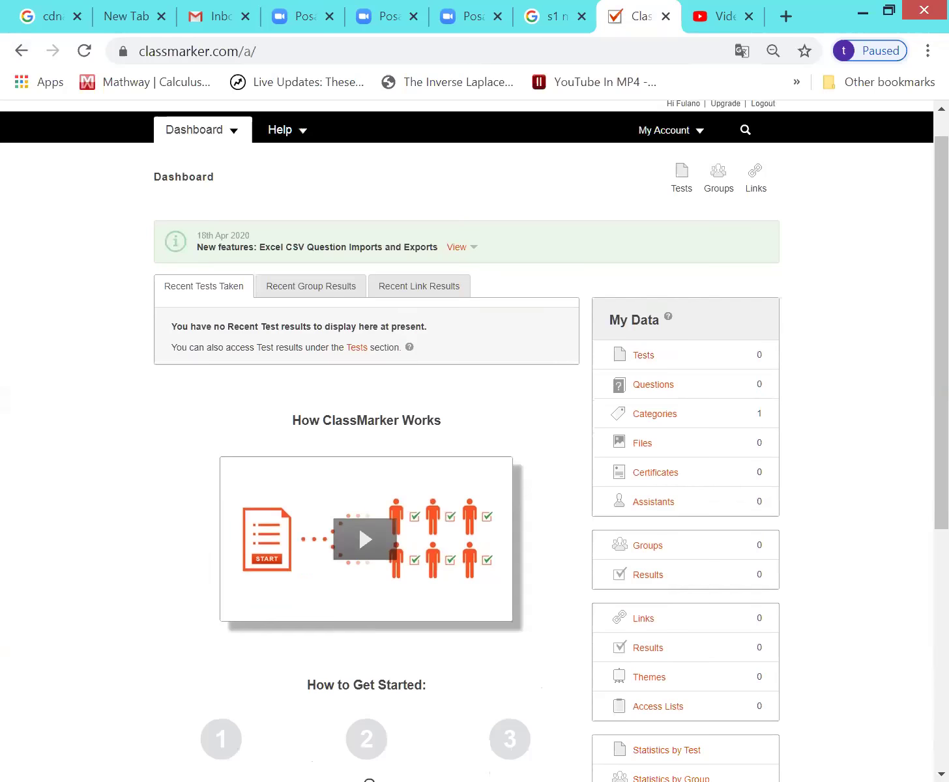
scroll(814, 461, down, 3)
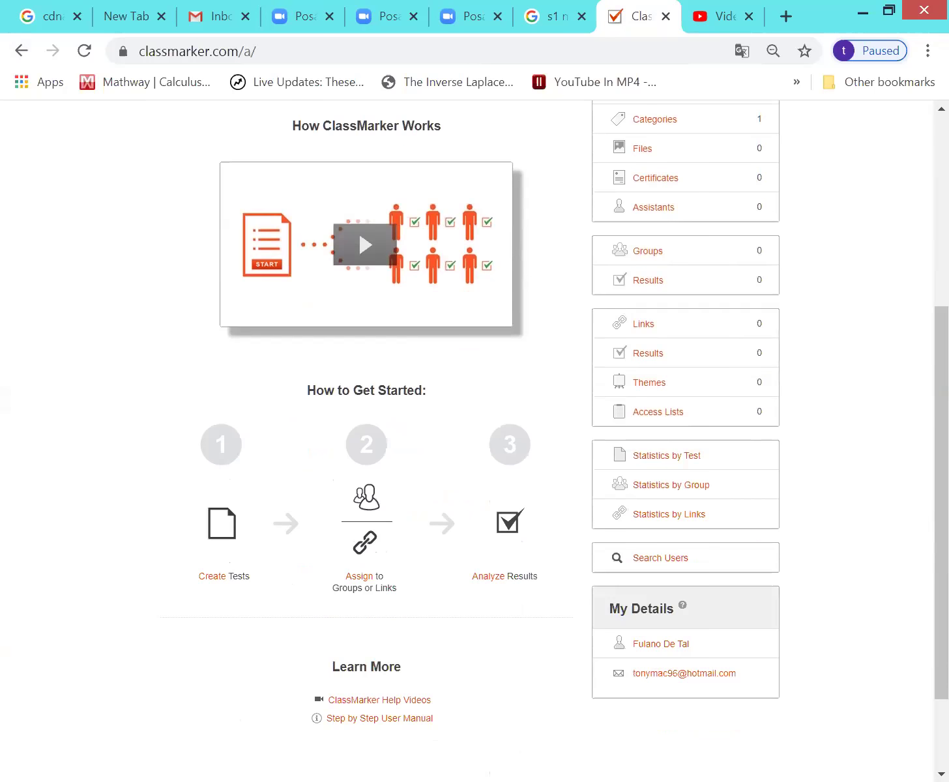
scroll(814, 460, up, 1)
scroll(811, 460, up, 4)
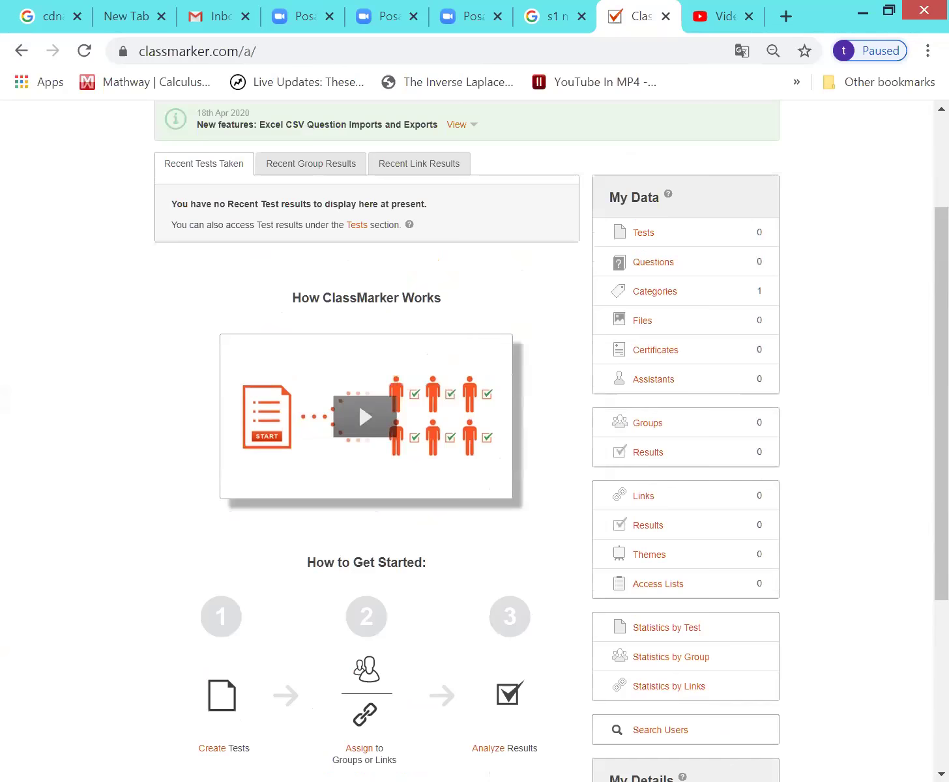
scroll(811, 459, down, 2)
scroll(811, 459, up, 3)
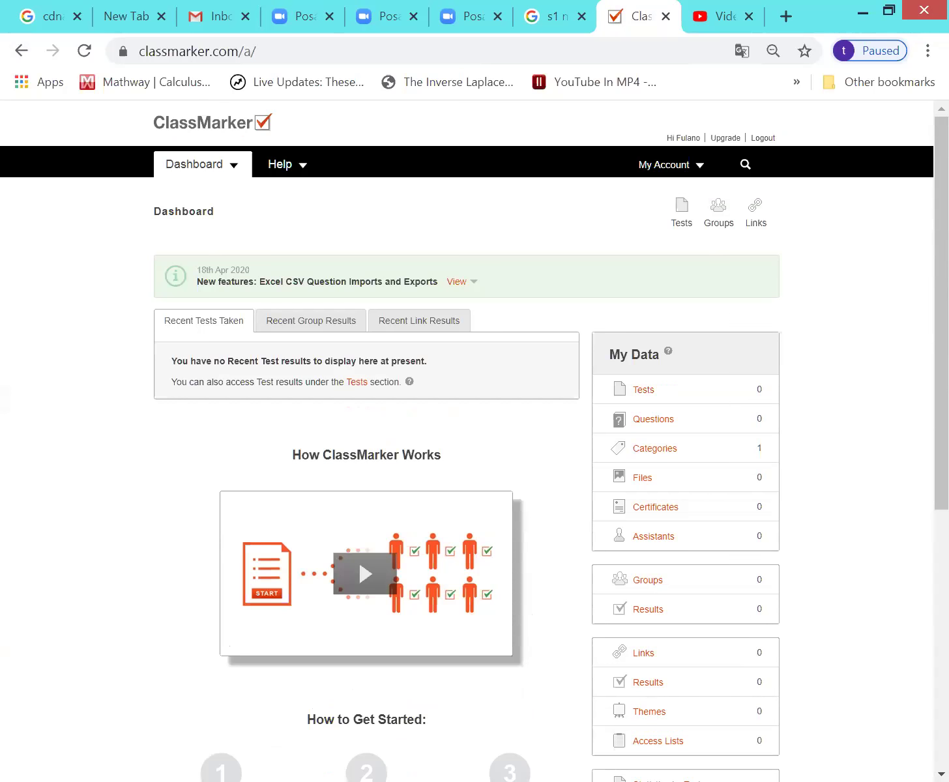
scroll(921, 297, down, 3)
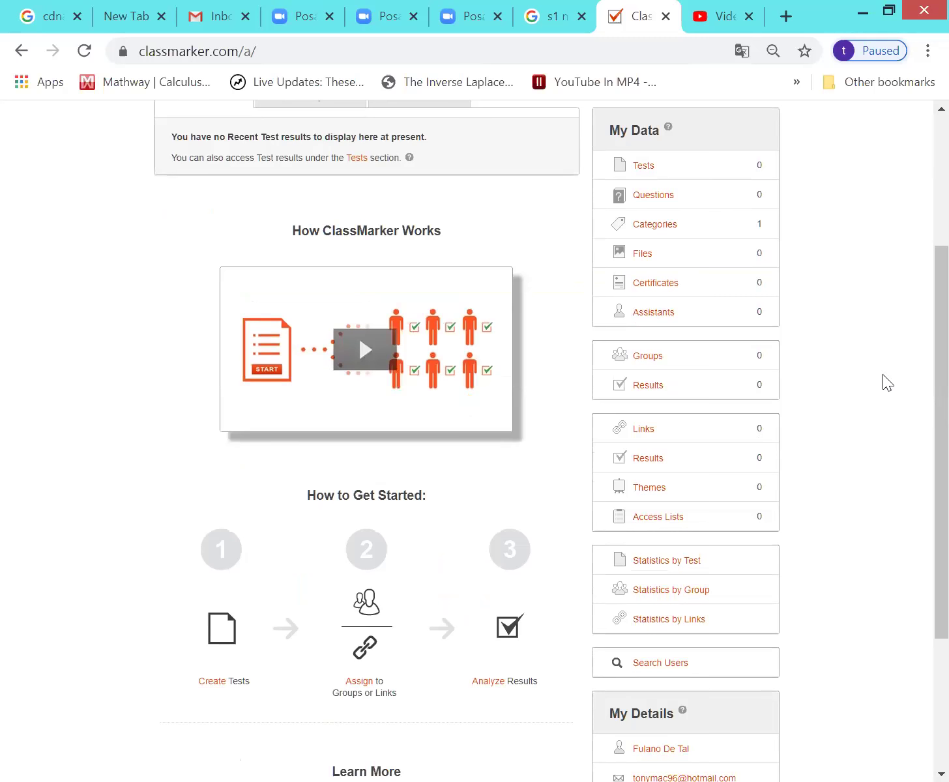
scroll(922, 397, down, 1)
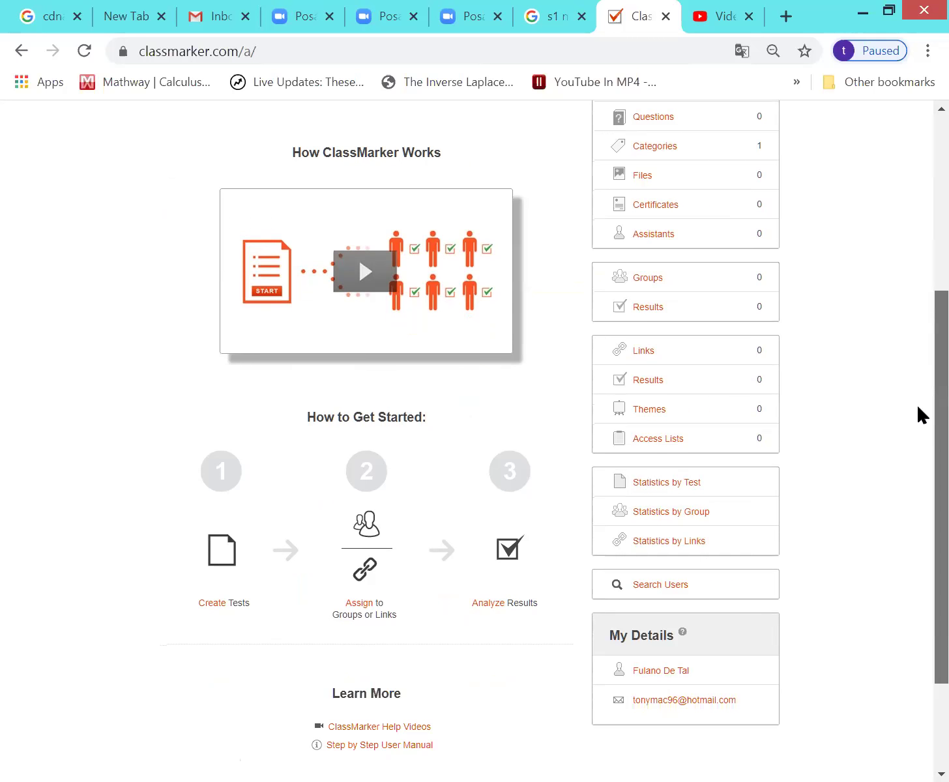
scroll(922, 391, up, 2)
scroll(921, 339, down, 4)
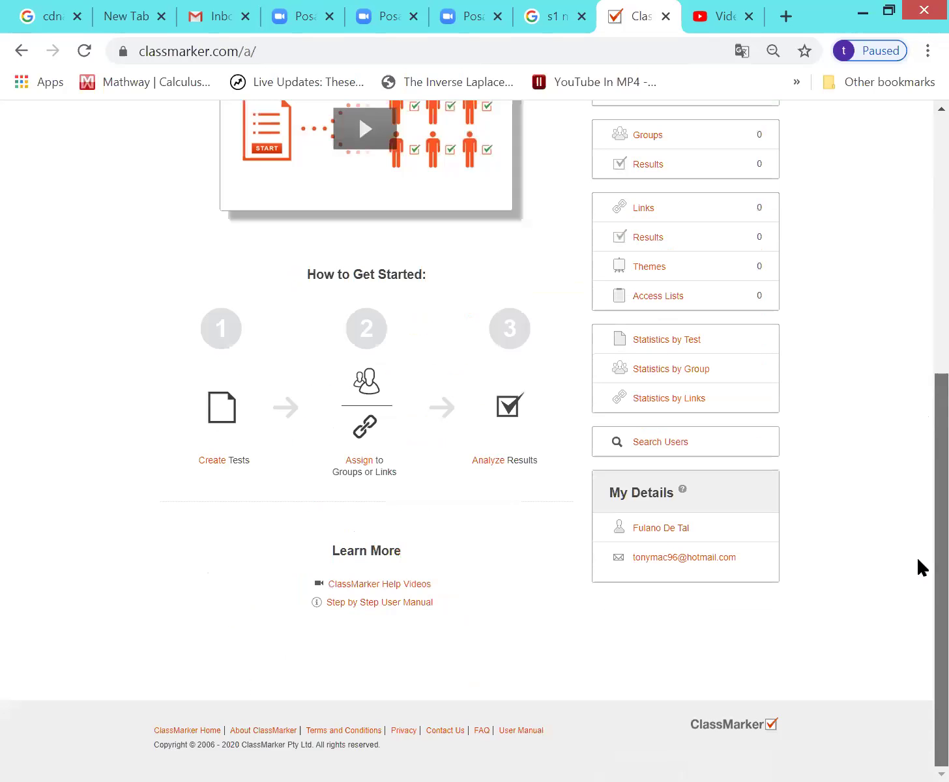
scroll(922, 453, up, 1)
scroll(922, 453, up, 2)
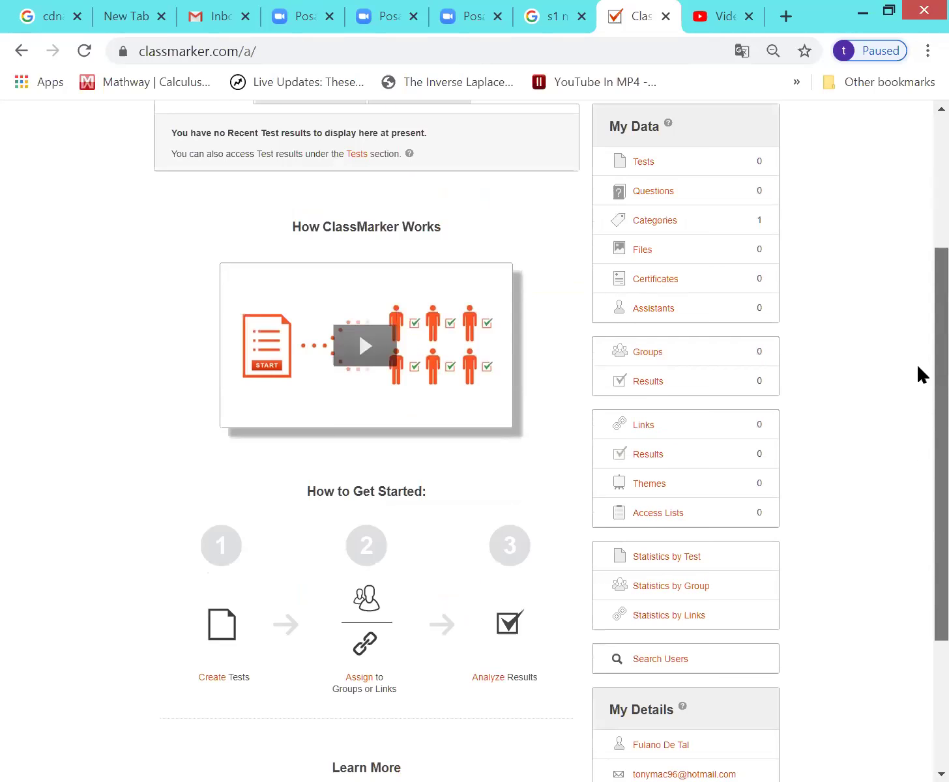
scroll(922, 374, up, 3)
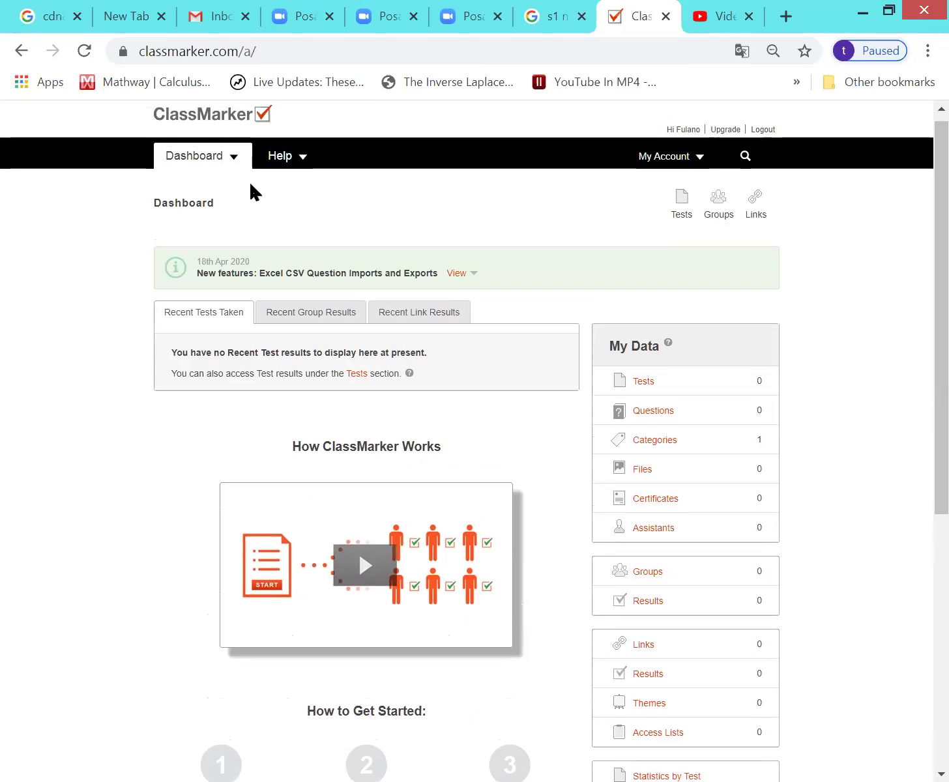
Go to the test categories and add a parent category named TUTORIAL.
mouse_move(237, 156)
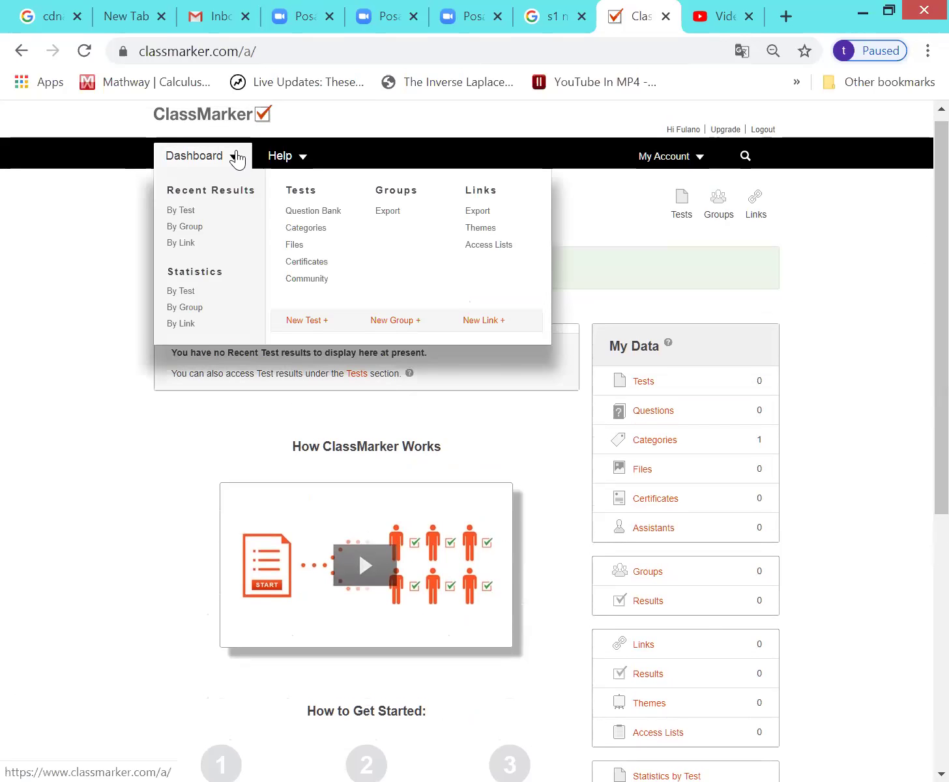
click(298, 232)
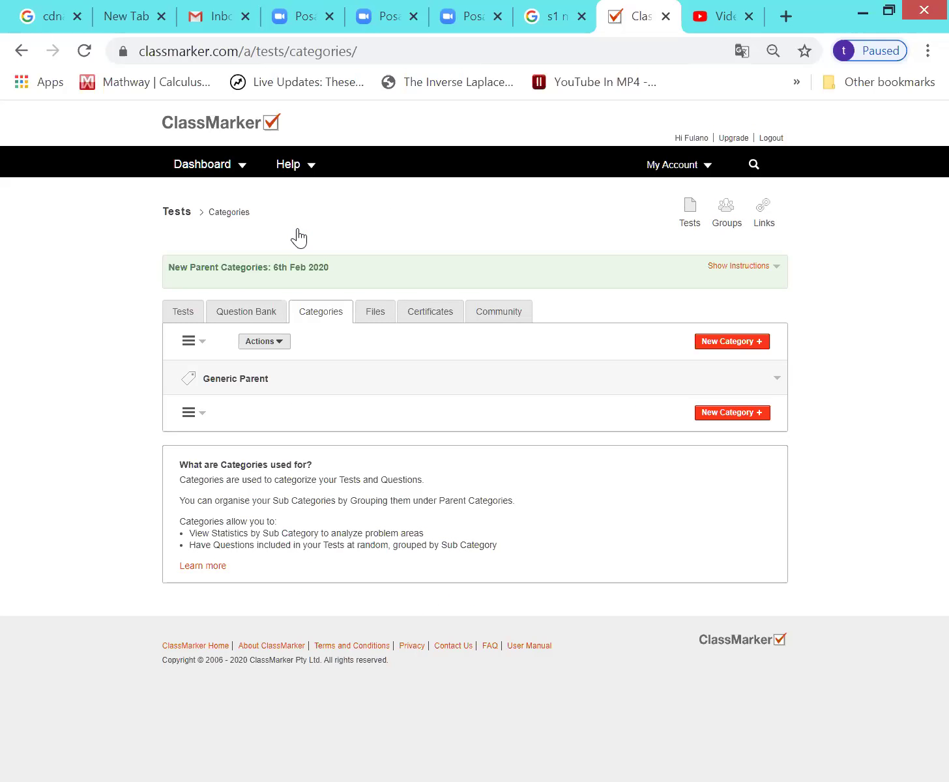
click(742, 342)
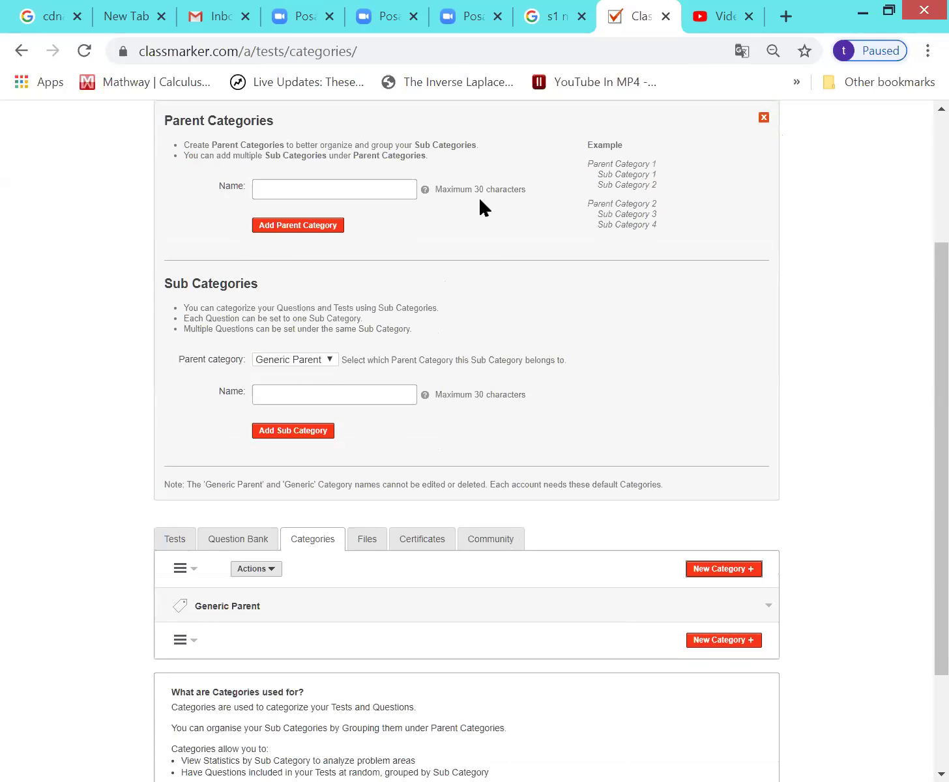
click(278, 190)
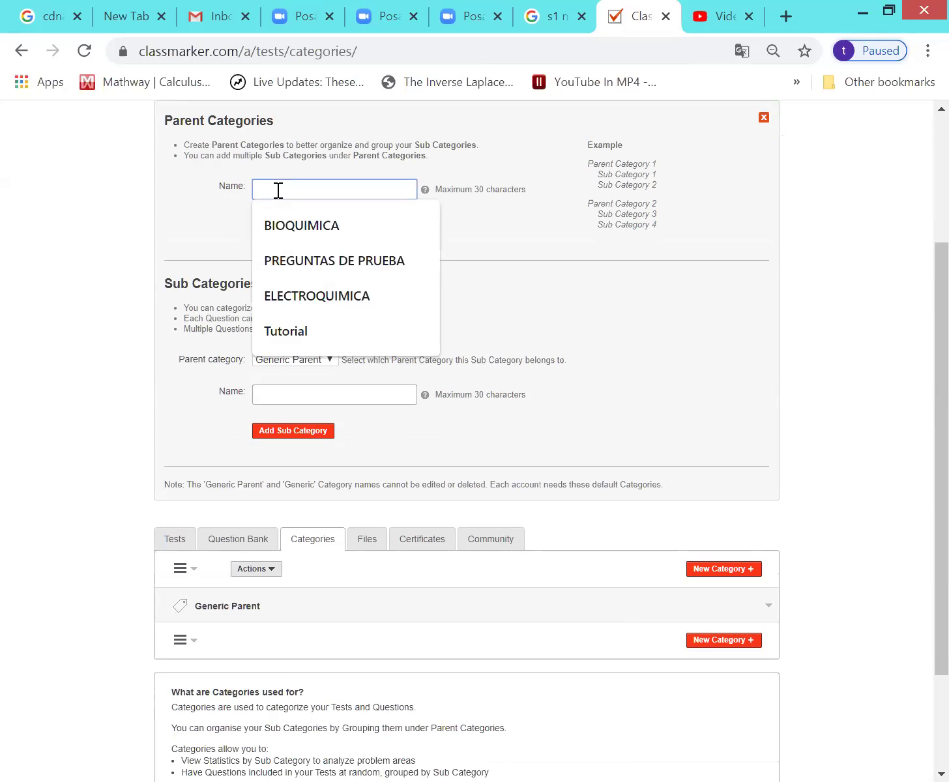
text(TUTORIAL)
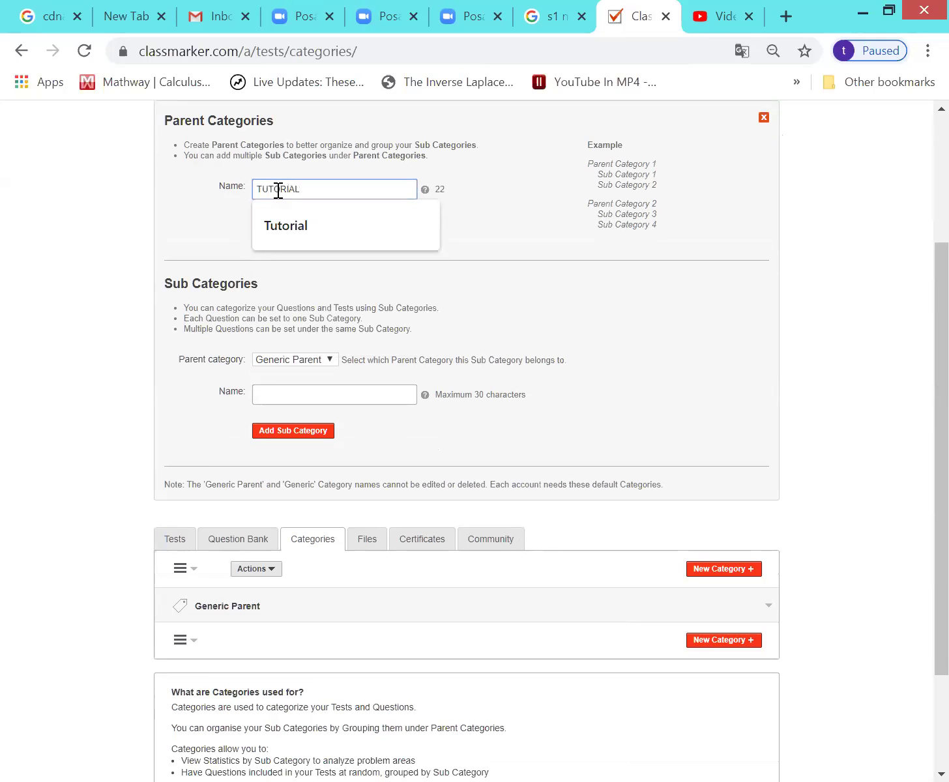
key(Return)
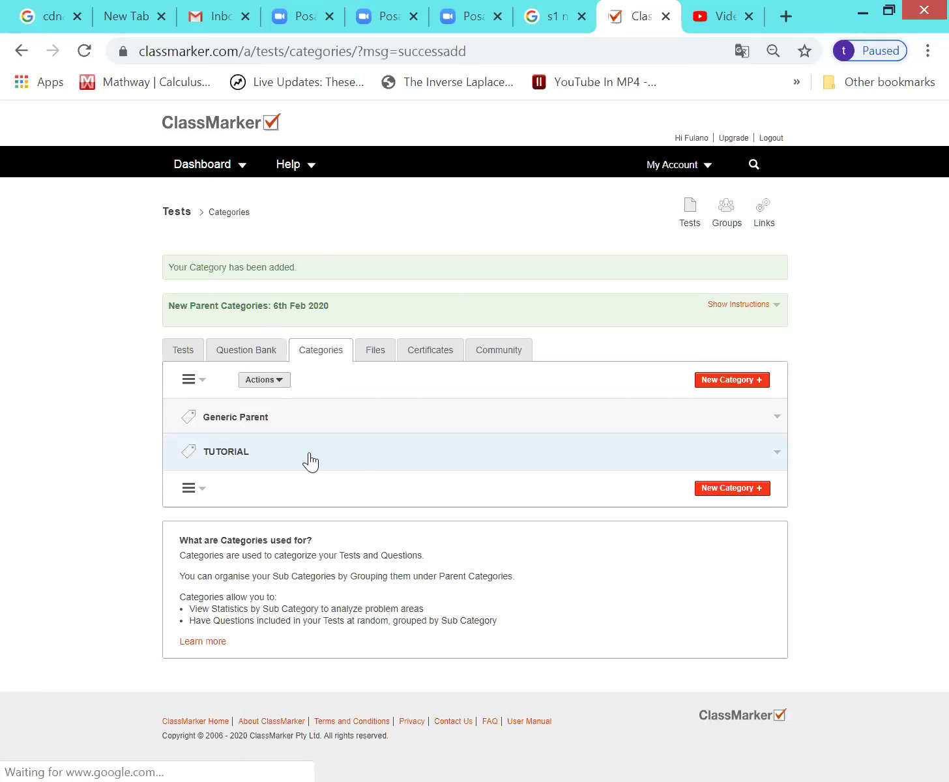
Add a sub category named Tema1 under the TUTORIAL parent category.
click(725, 489)
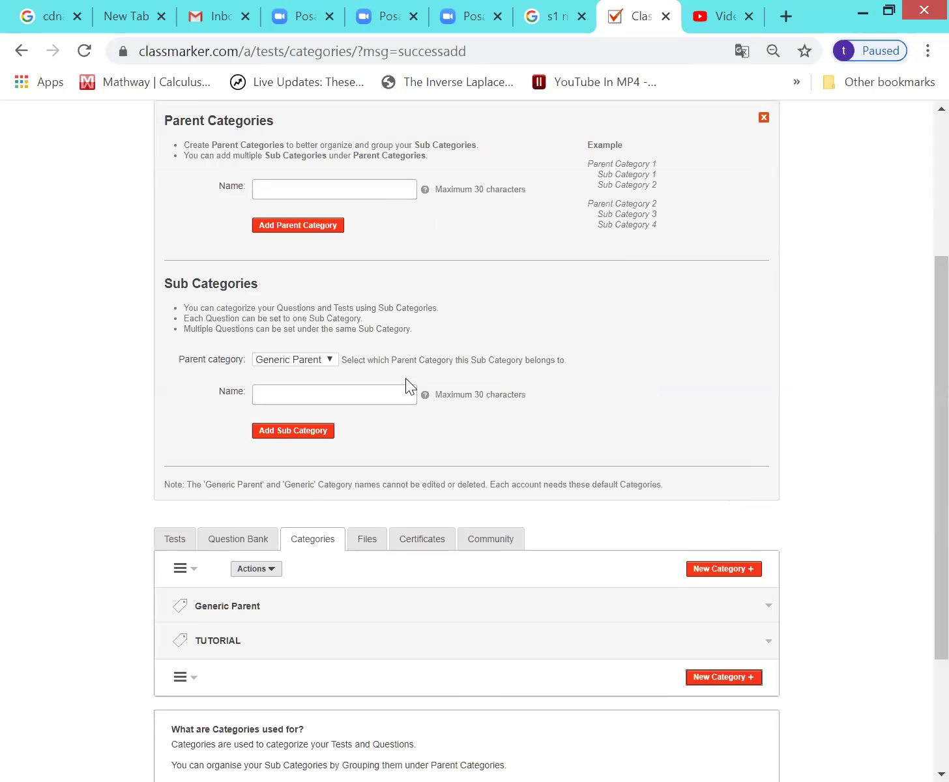
click(316, 359)
click(306, 413)
click(280, 397)
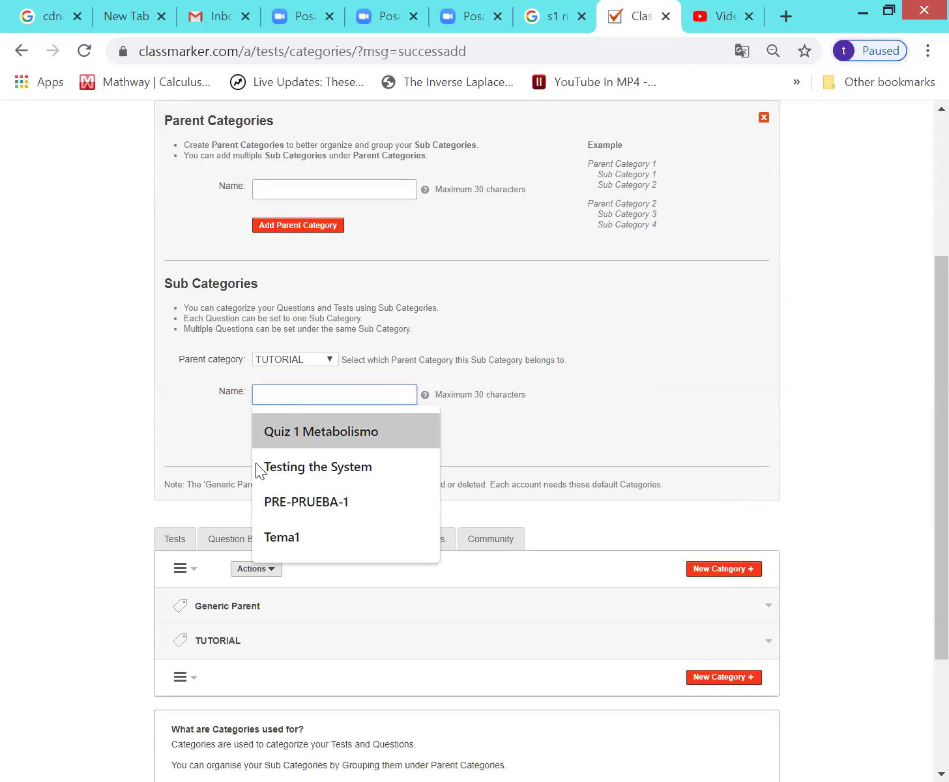
click(277, 539)
click(311, 431)
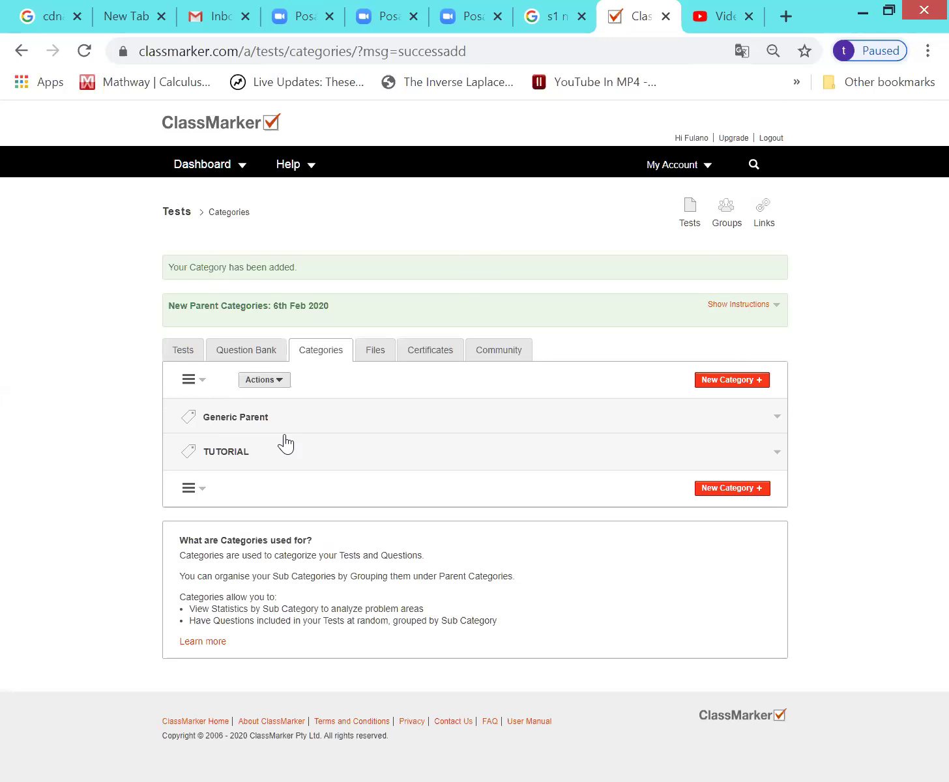
Add a sub category named TEMA2 under the TUTORIAL parent category.
click(730, 489)
scroll(717, 476, down, 3)
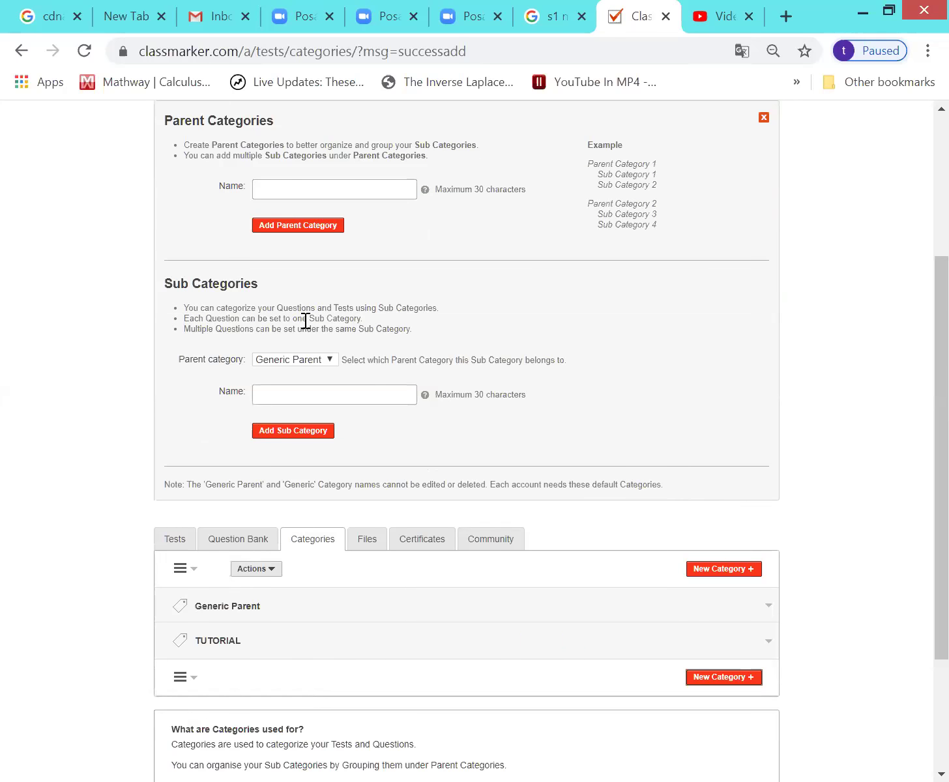
click(329, 359)
click(304, 411)
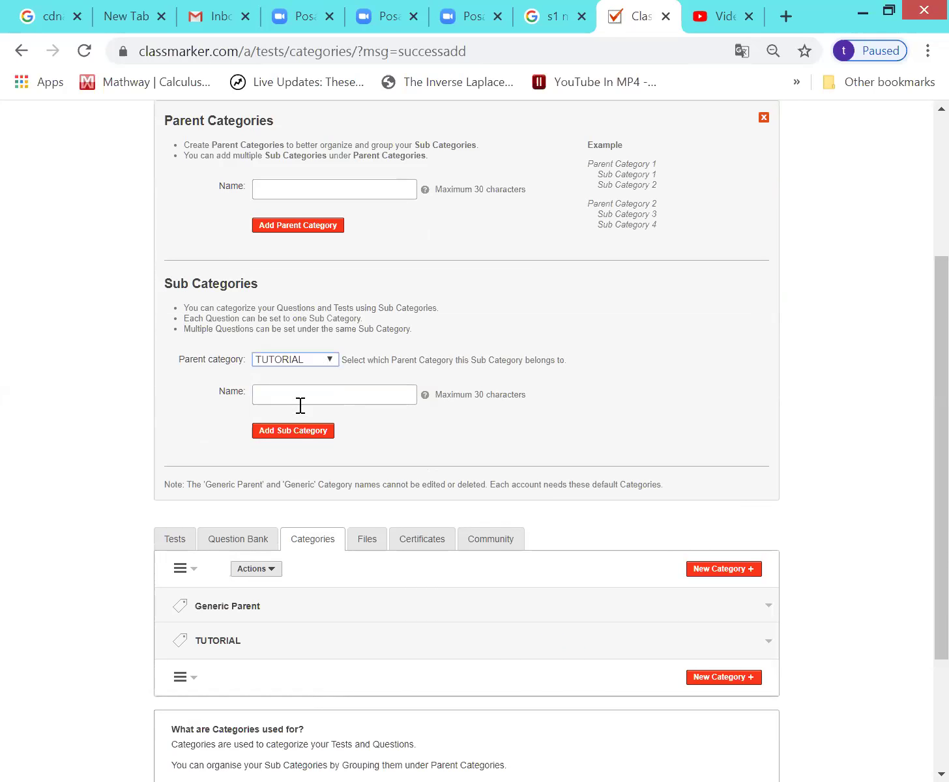
click(289, 394)
text(TE)
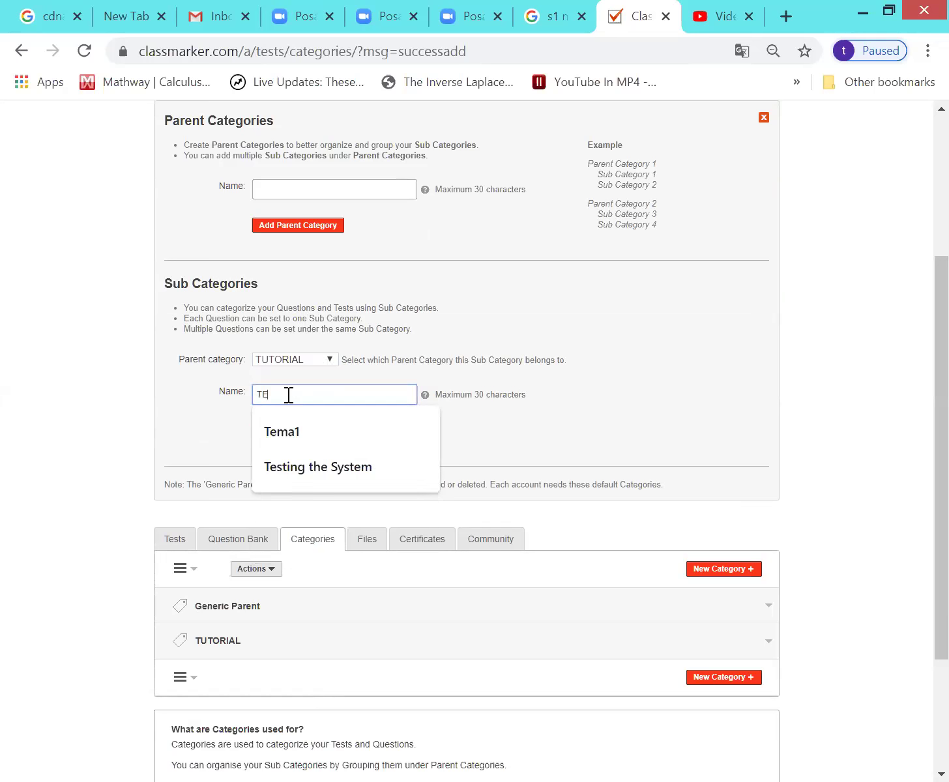
text(MA2)
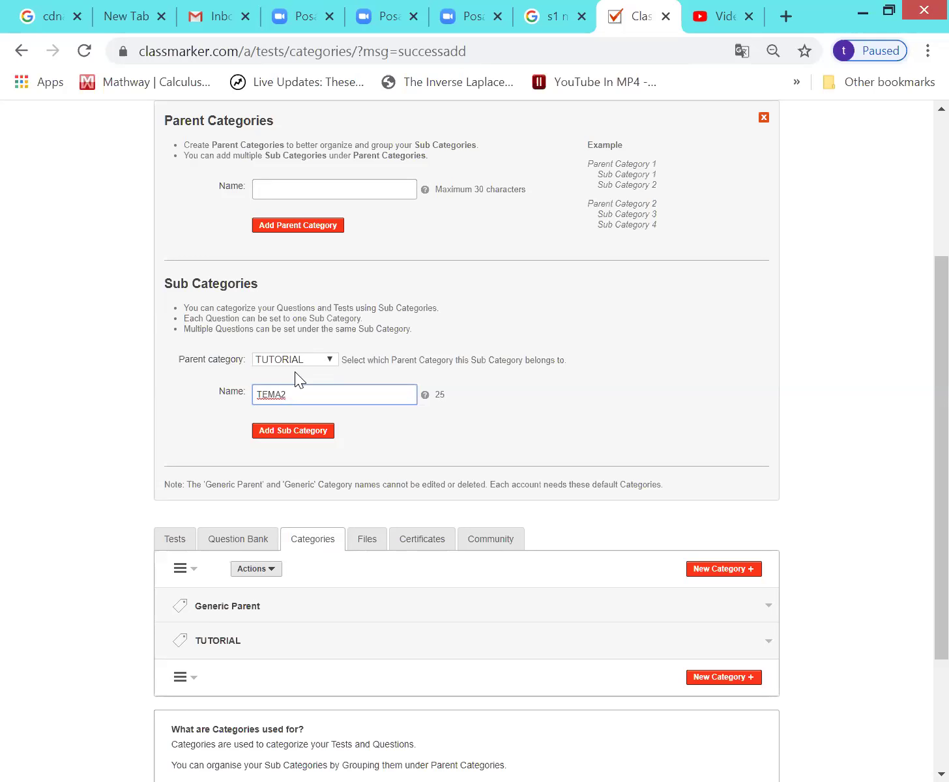
click(286, 435)
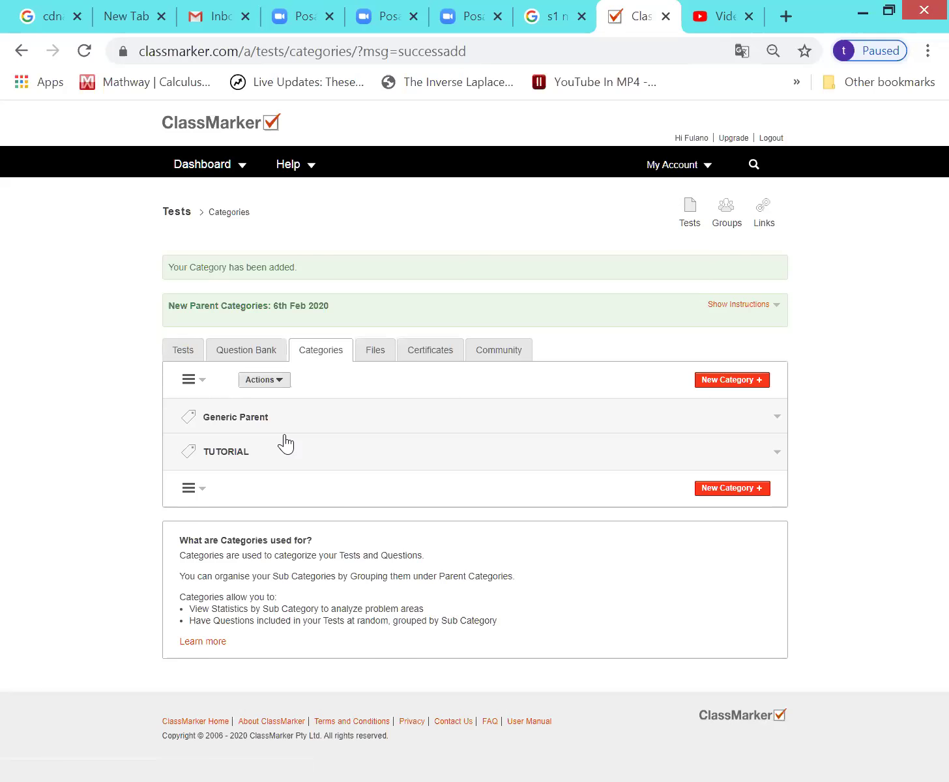
Open the Question Bank and check which categories its category filter offers, leaving the filter on All.
click(245, 352)
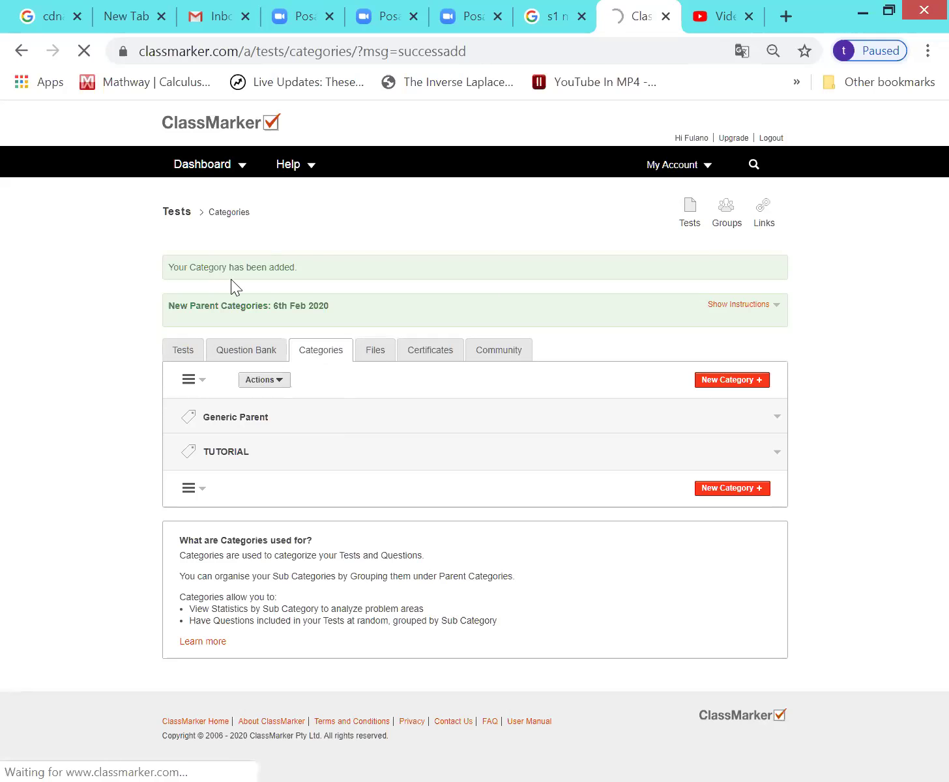
mouse_move(251, 165)
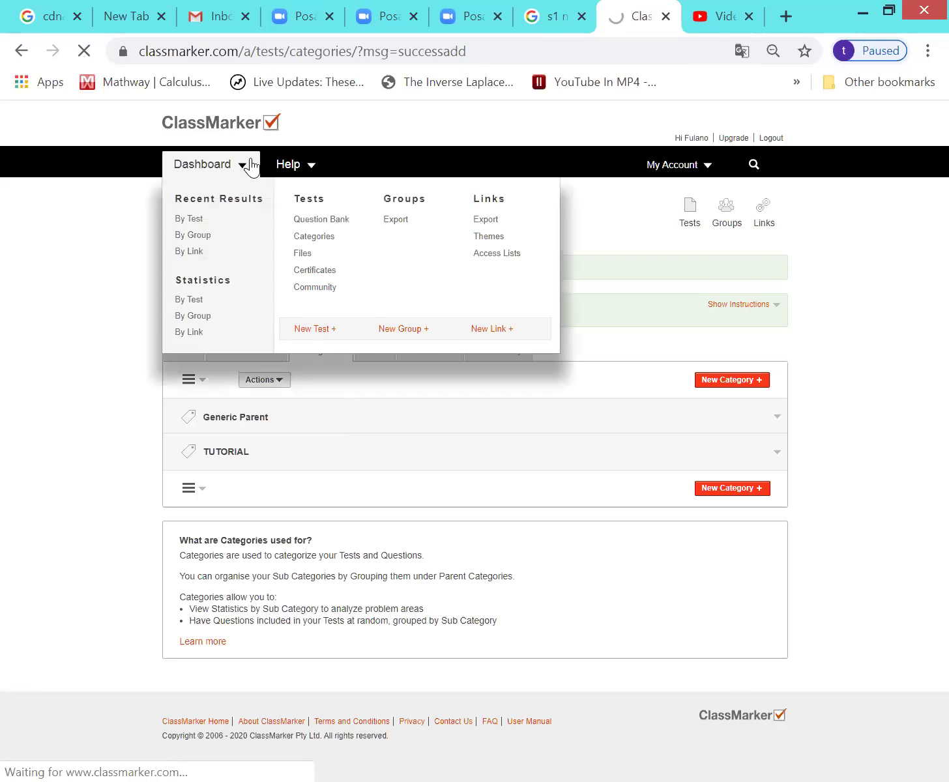
click(329, 220)
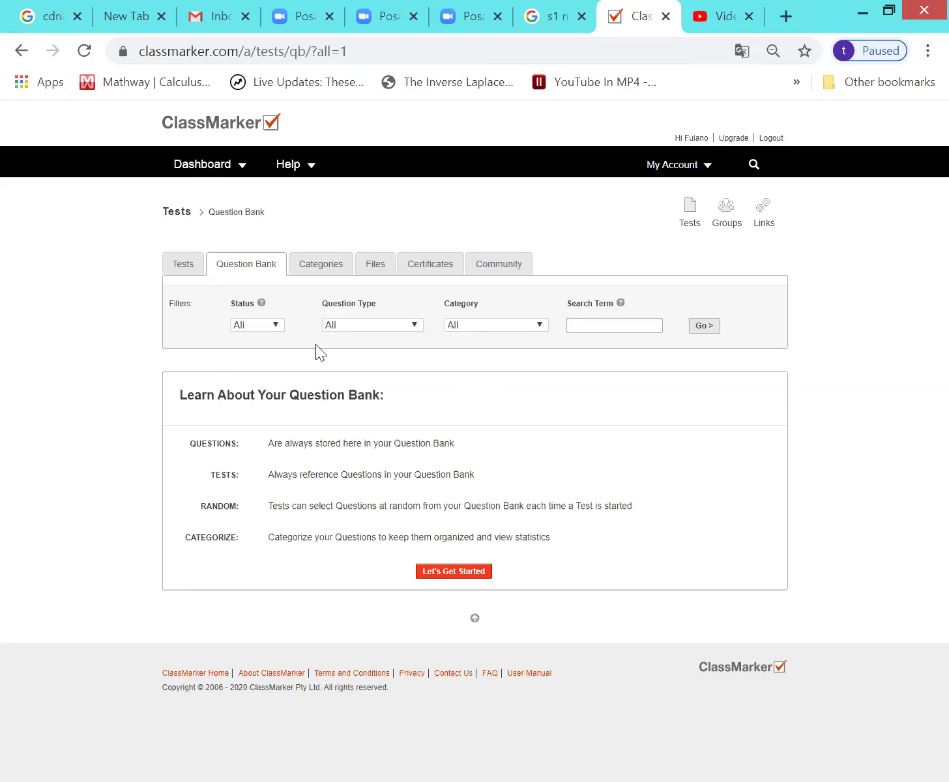
click(540, 324)
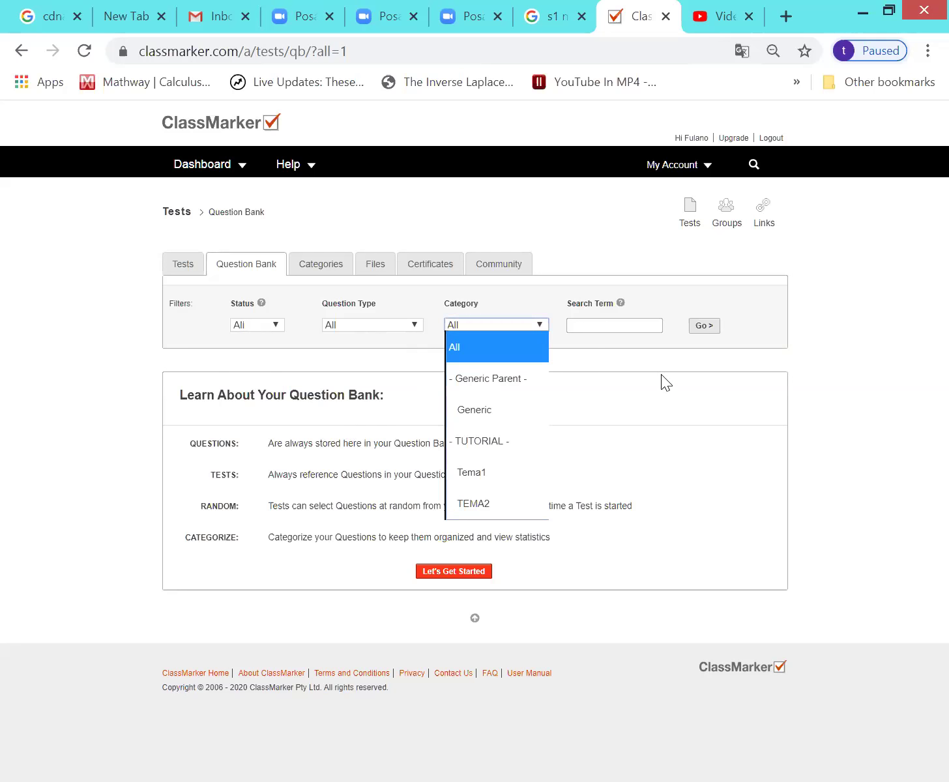
click(878, 301)
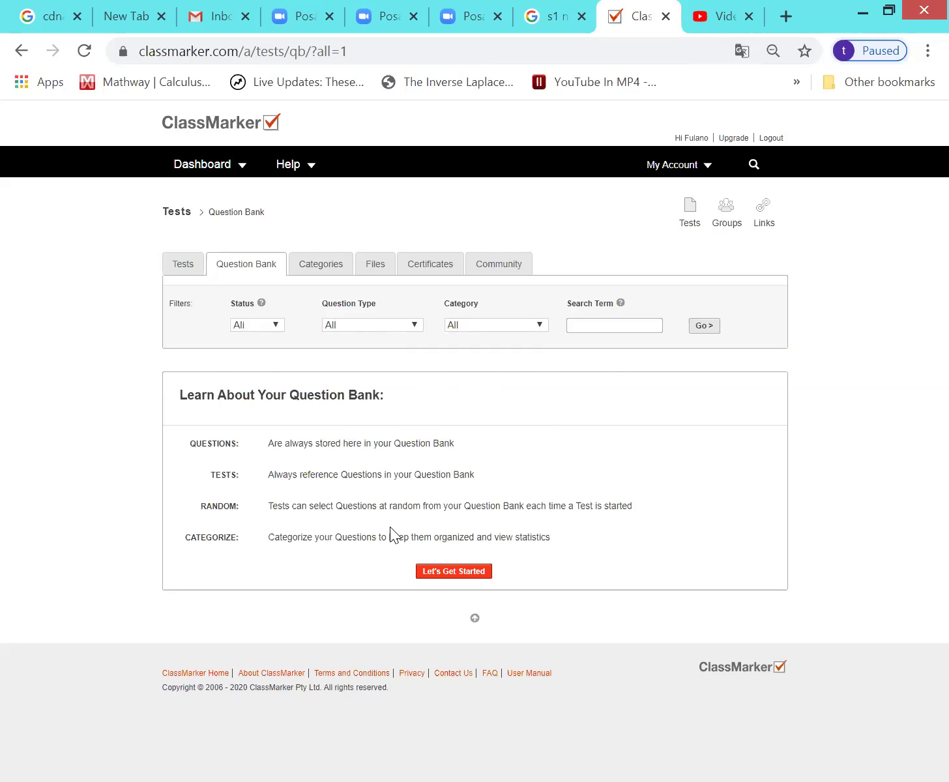
Start adding a new multiple choice question to the Question Bank.
click(449, 571)
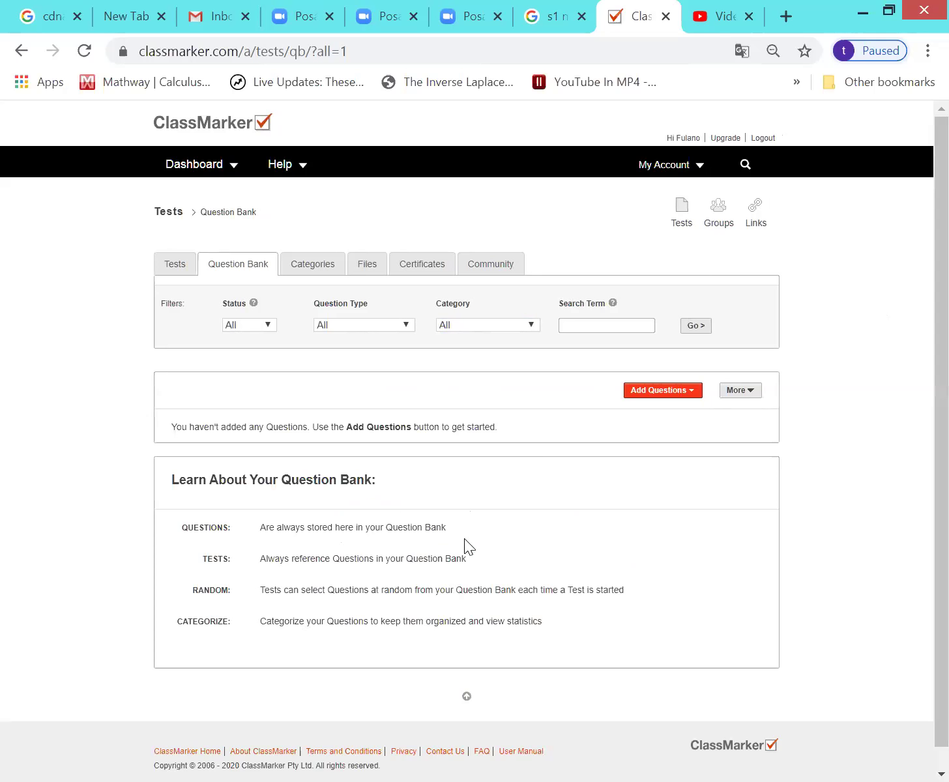
click(649, 395)
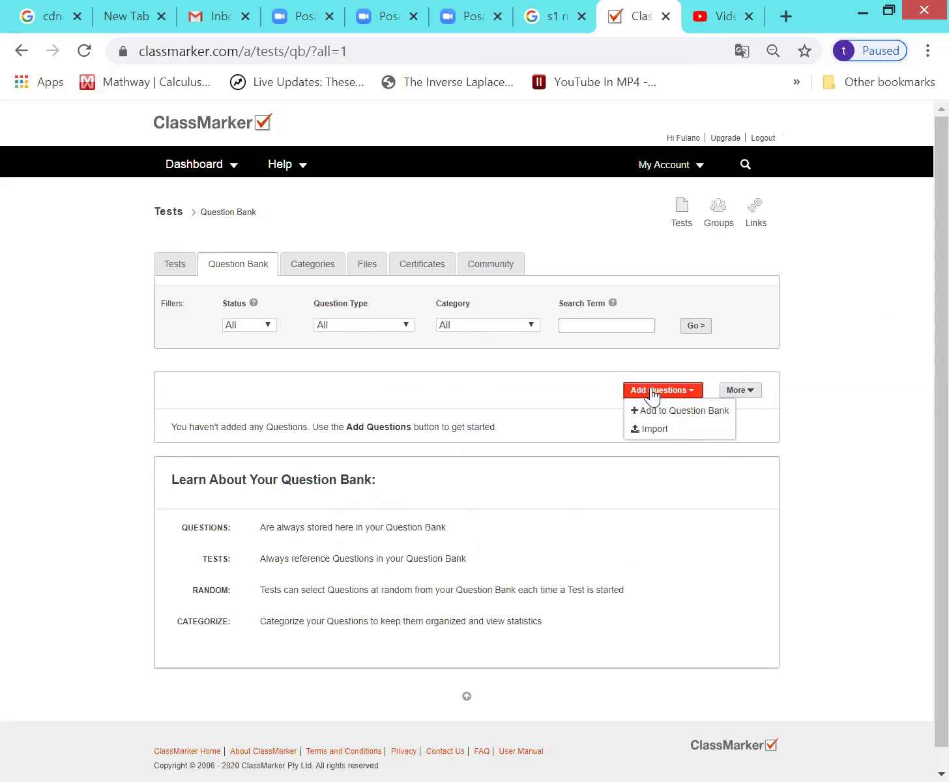
click(663, 411)
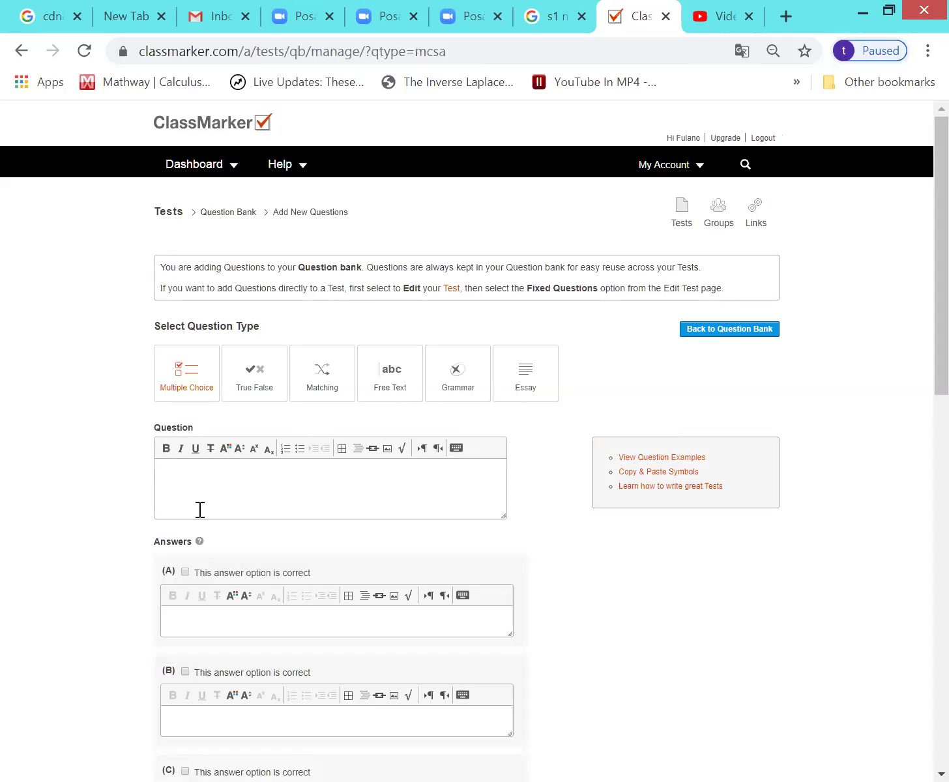
Enter the question text "De qué color es el caballo blanco de Napoleón?".
click(193, 478)
text(De que)
key(BackSpace)
text(é color es el caballo balanco)
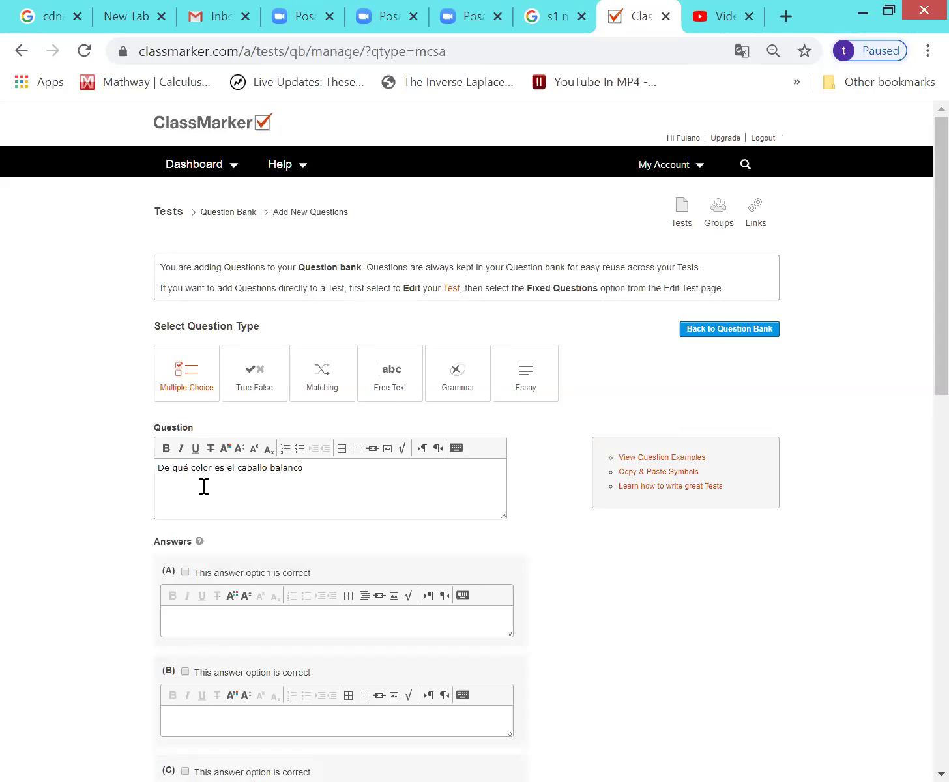
key(BackSpace)
key(BackSpace)
key(BackSpace)
key(BackSpace)
key(BackSpace)
key(BackSpace)
key(BackSpace)
text(lanco)
text(de Napoleón?)
Enter "Azul" as answer option A and "Verde" as answer option B.
click(238, 622)
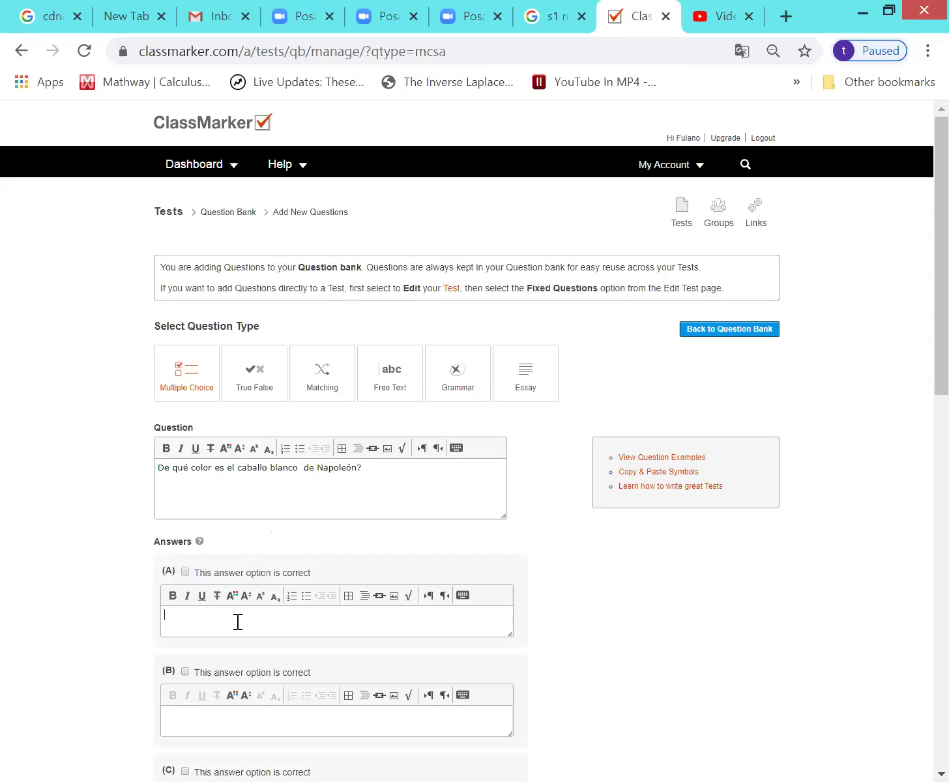
text(Azul)
scroll(238, 622, down, 2)
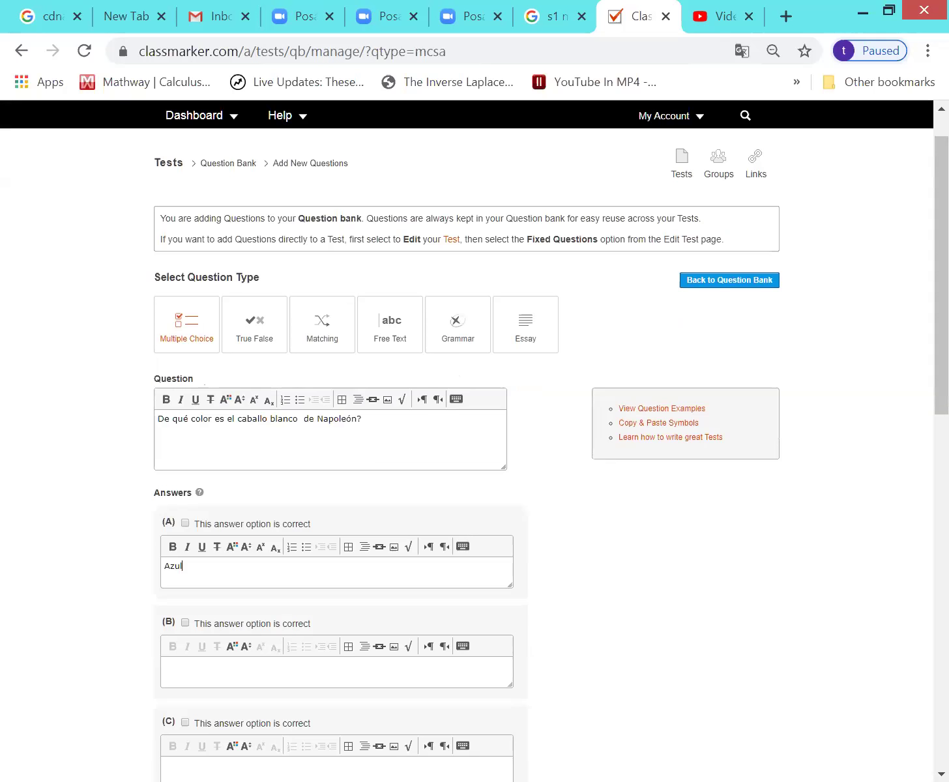
click(191, 620)
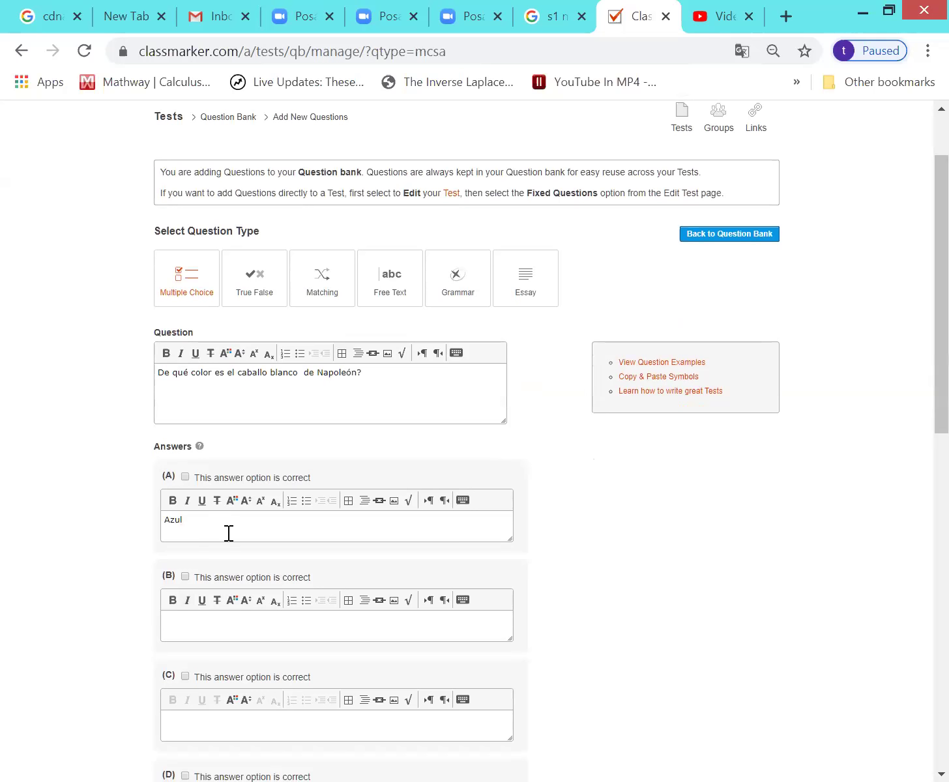
text(Verde)
Enter "Pregúntale a Napoleón" as answer option C.
click(181, 722)
scroll(181, 723, down, 2)
text(Pre)
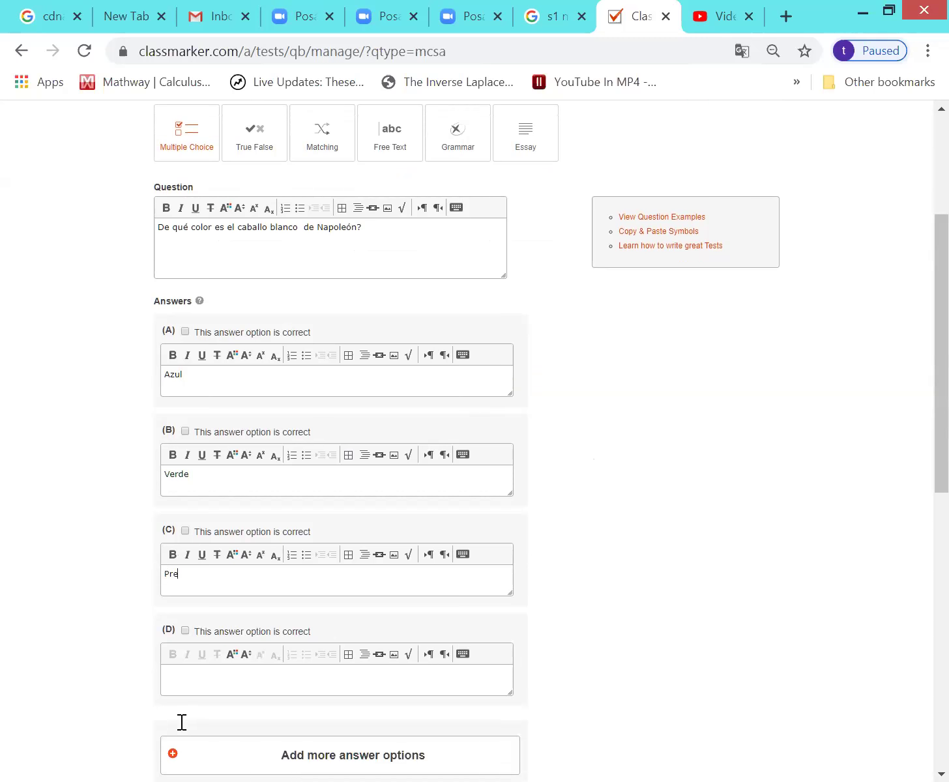
text(guntale a Napoleon)
key(BackSpace)
text(ú)
key(BackSpace)
key(BackSpace)
text(ón)
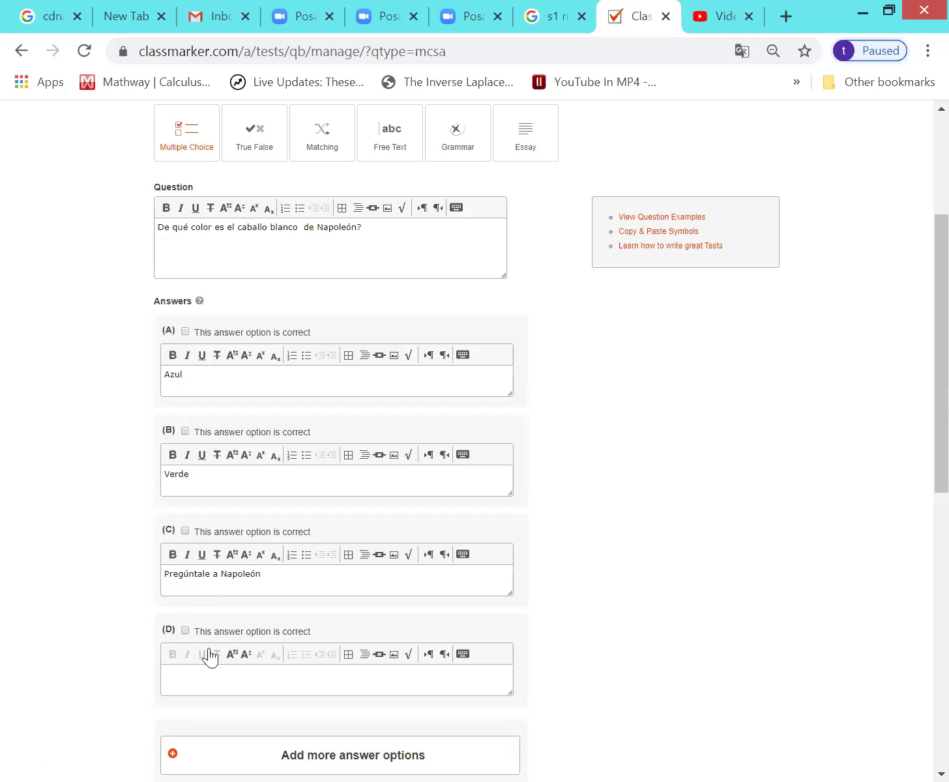
click(222, 683)
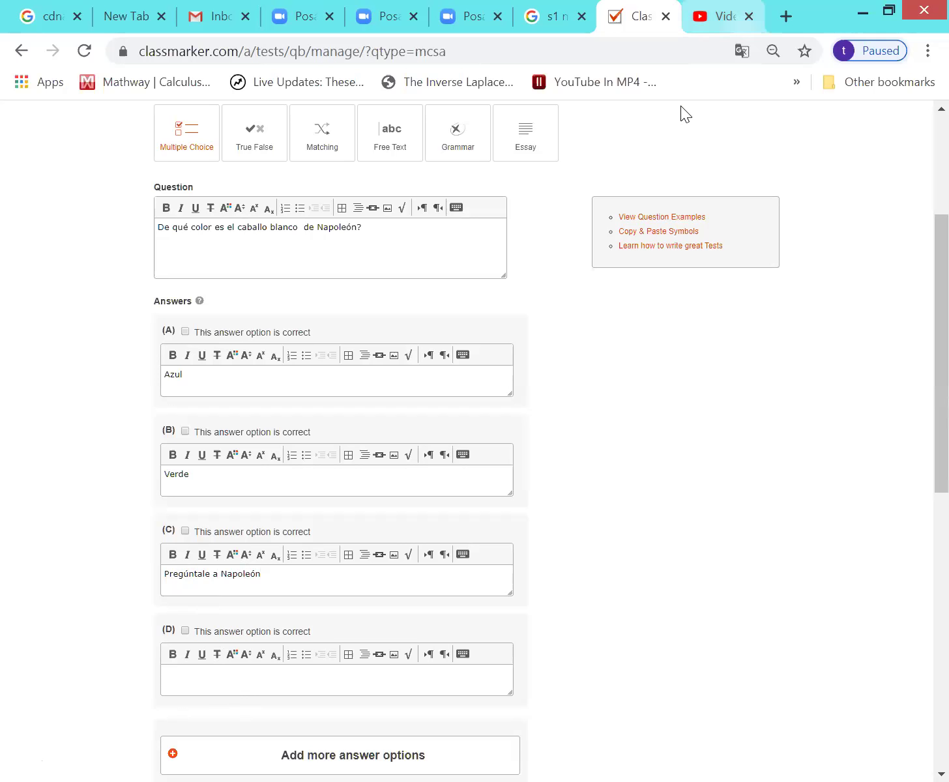
key(ctrl+p)
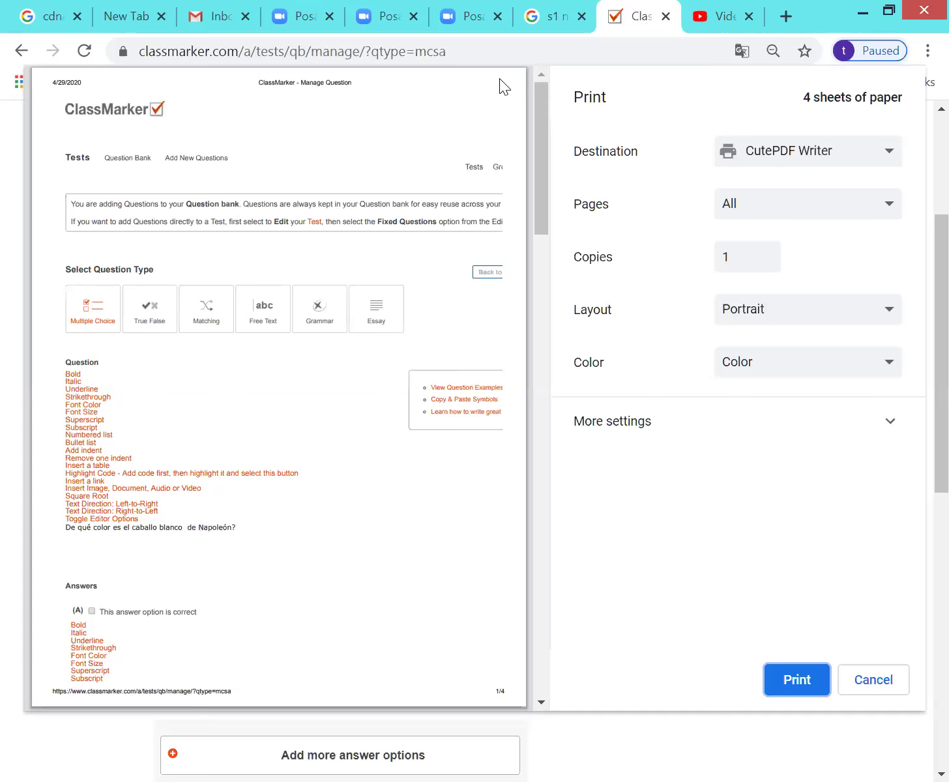
key(Escape)
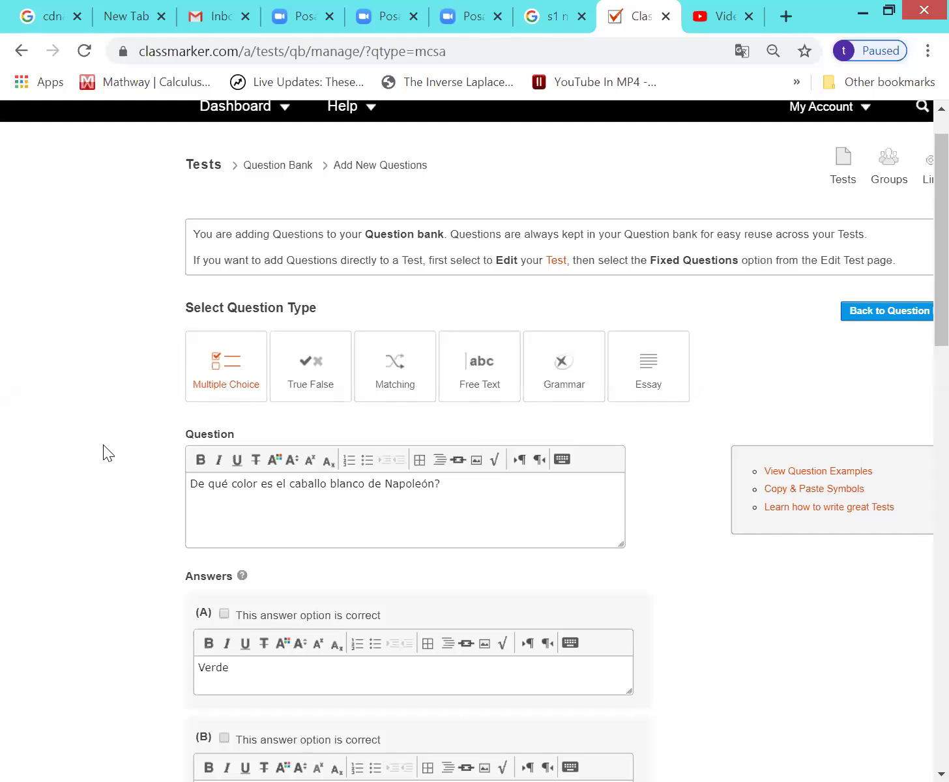
Review the question's answer options, the option marked as correct and the settings below them.
scroll(103, 445, down, 2)
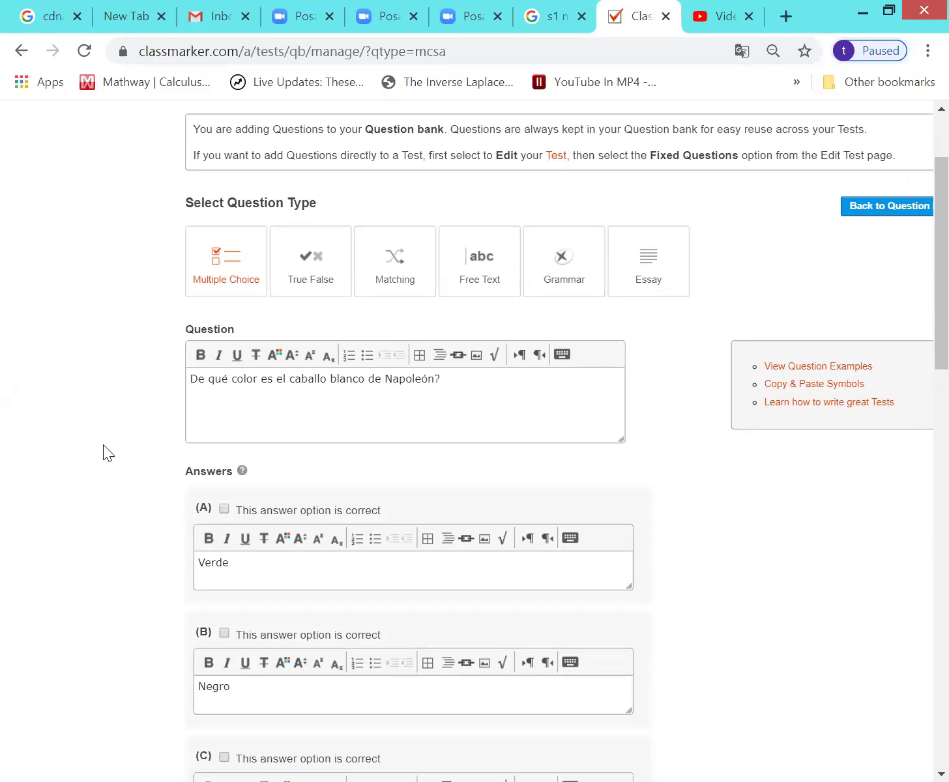
scroll(103, 445, down, 1)
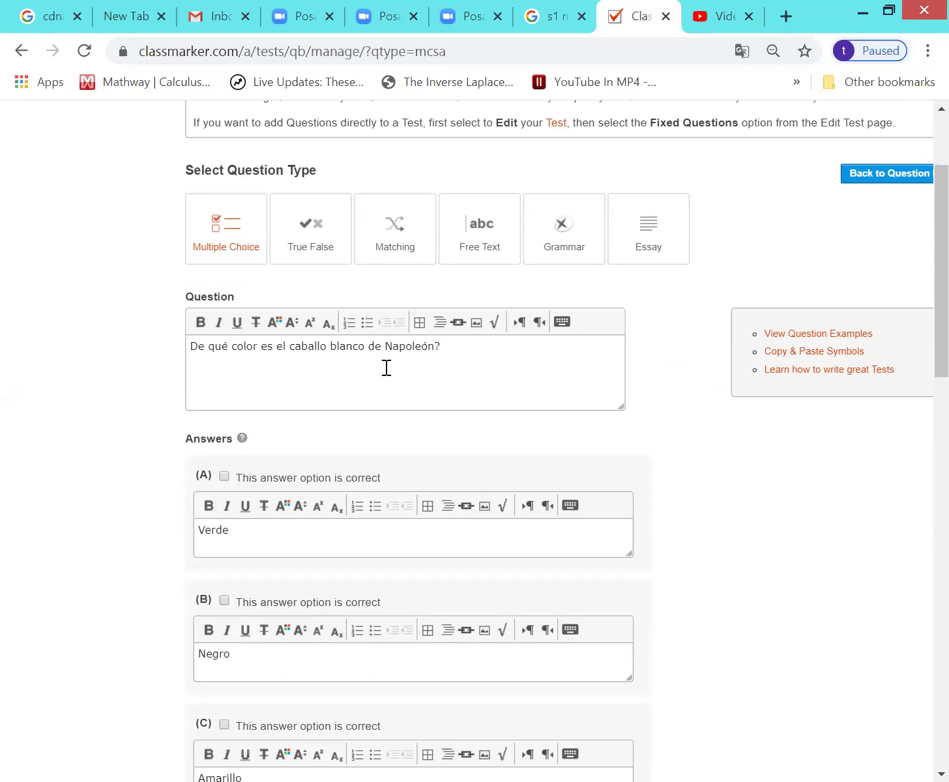
scroll(415, 384, down, 1)
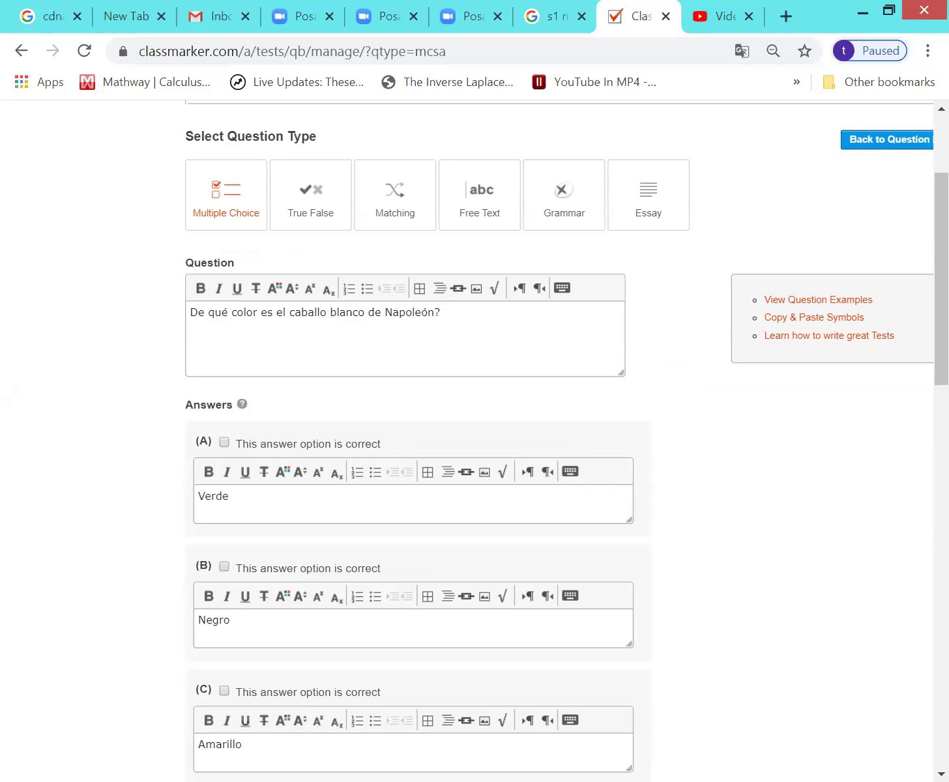
scroll(416, 385, down, 2)
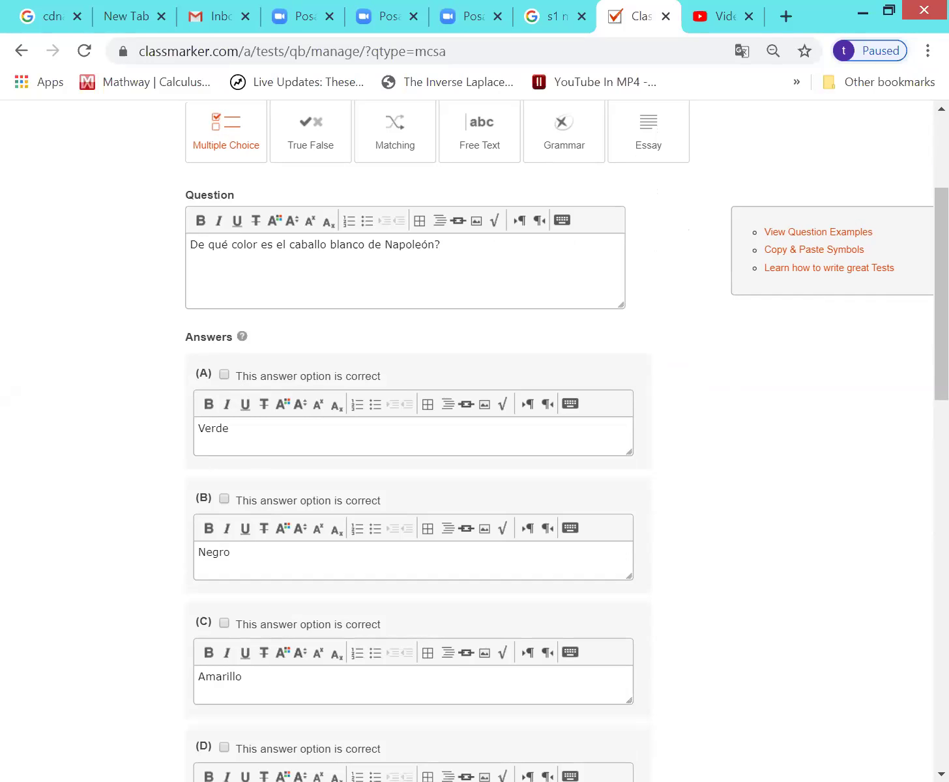
scroll(205, 427, down, 2)
scroll(269, 423, down, 2)
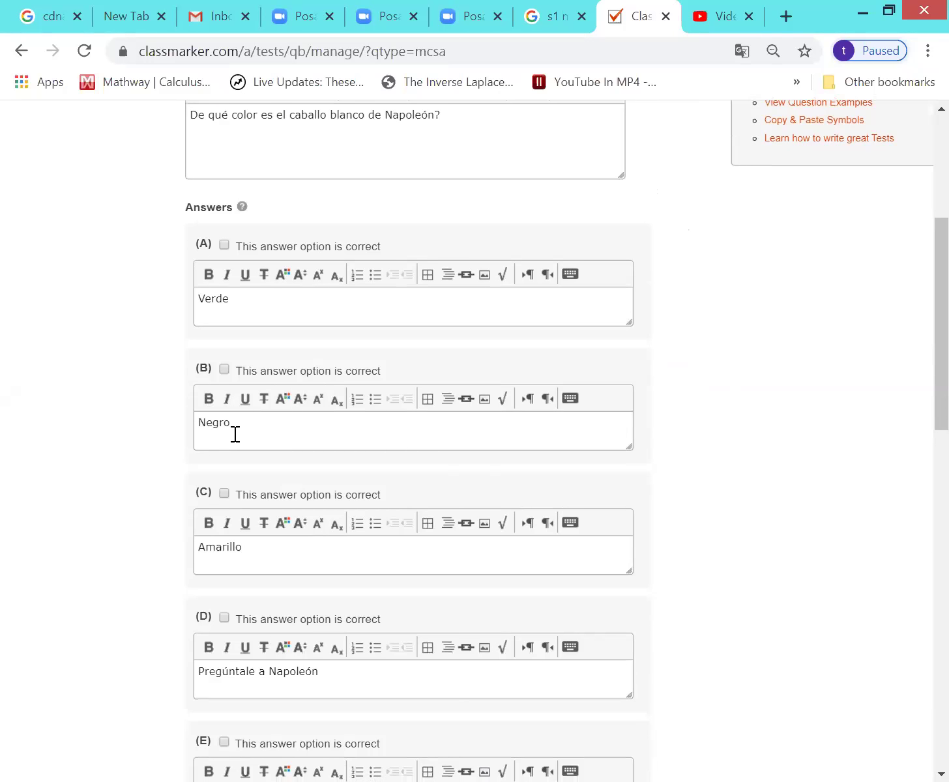
scroll(293, 580, down, 3)
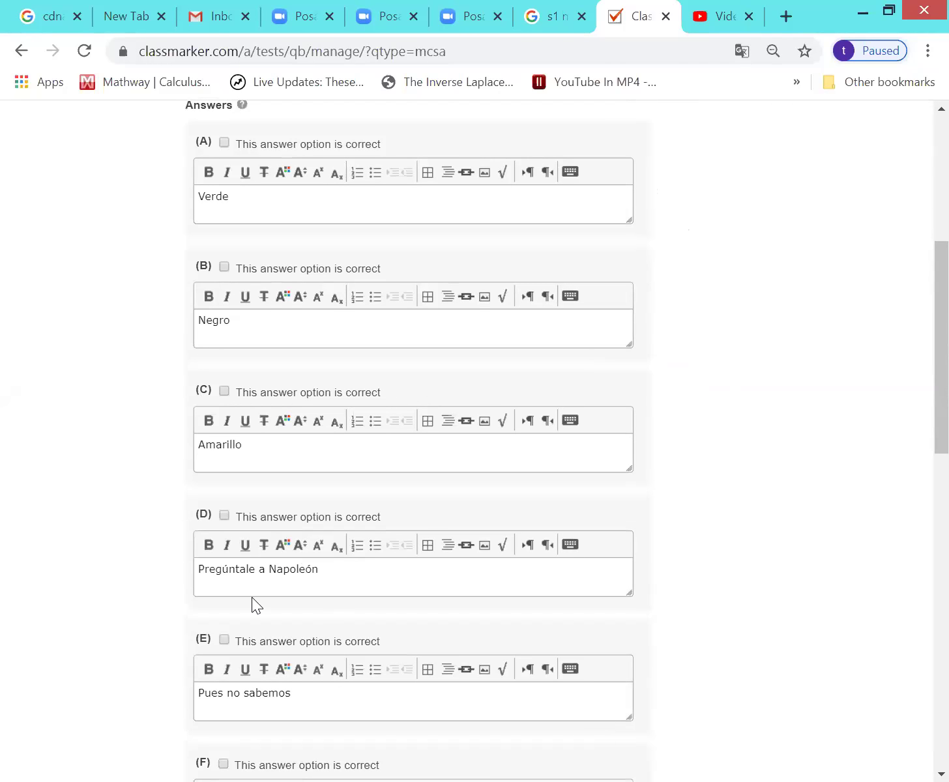
scroll(354, 584, down, 1)
scroll(272, 509, down, 3)
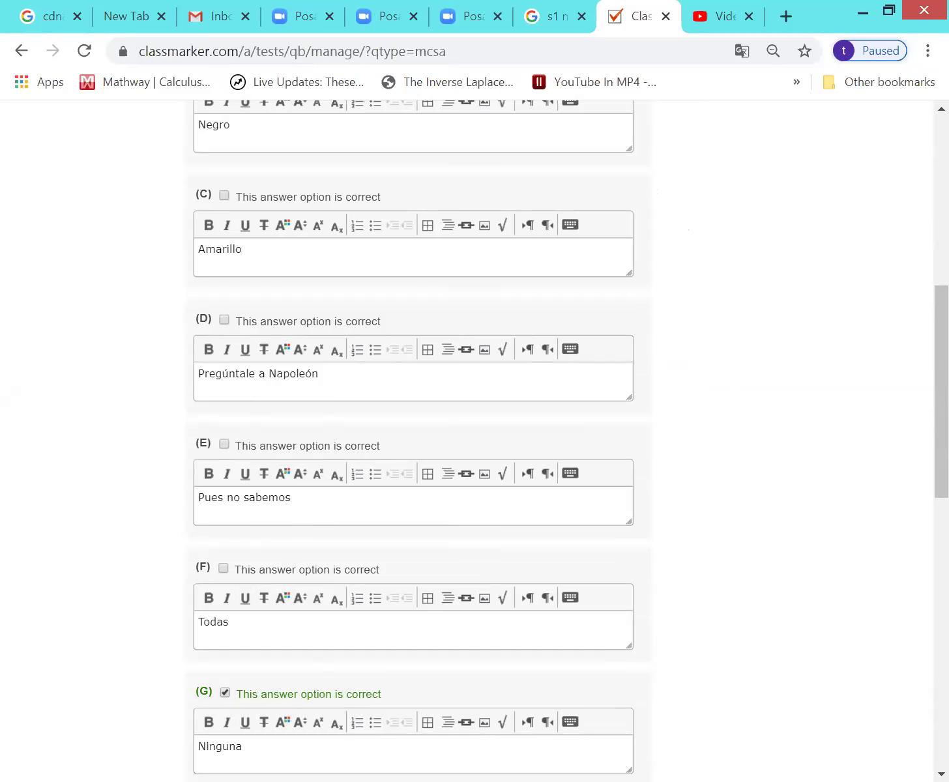
scroll(322, 650, down, 2)
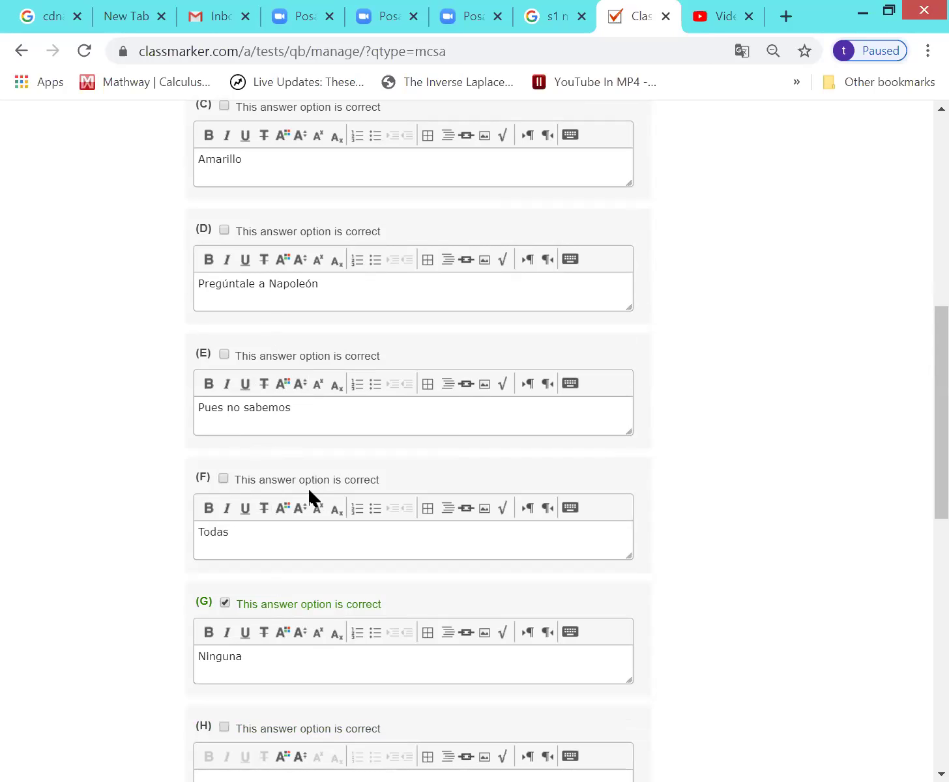
scroll(308, 487, down, 3)
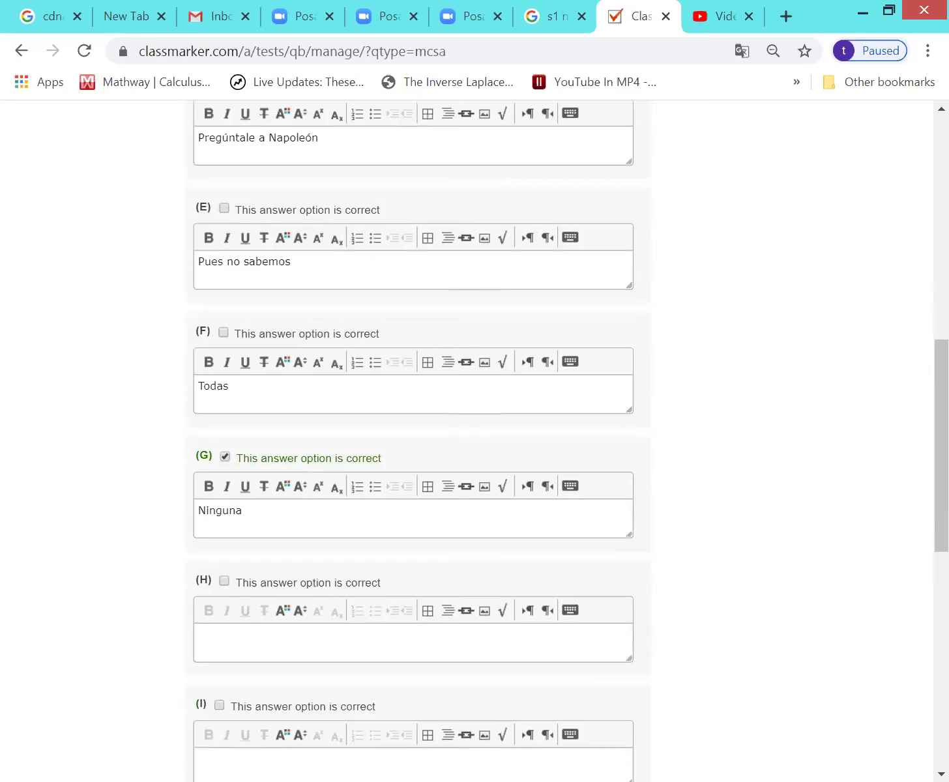
scroll(308, 487, down, 2)
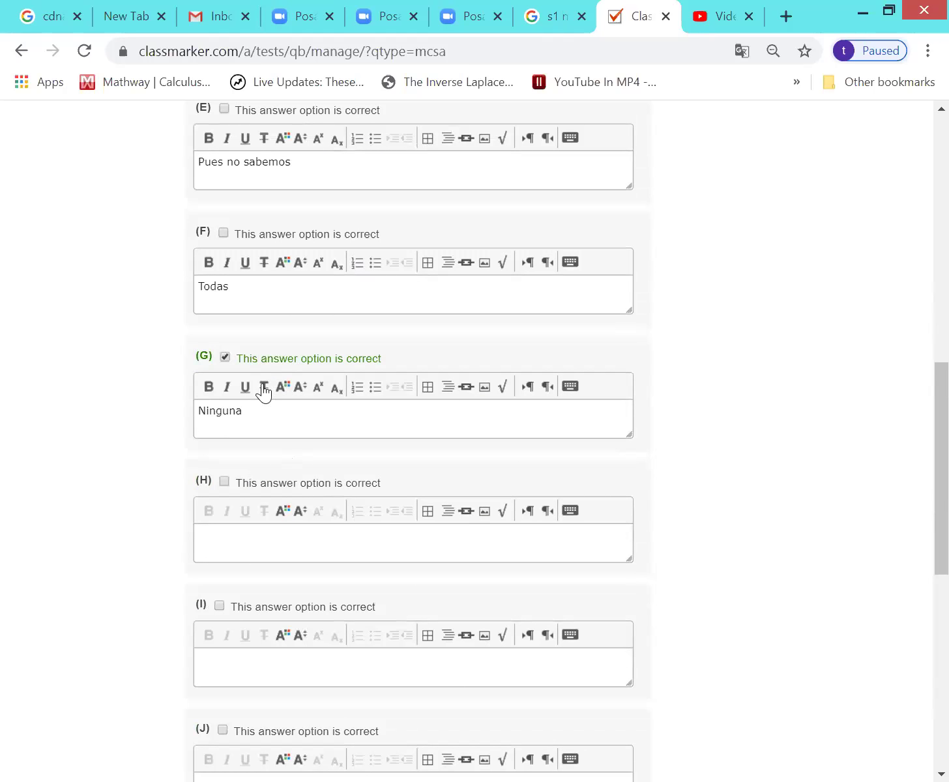
scroll(288, 442, down, 4)
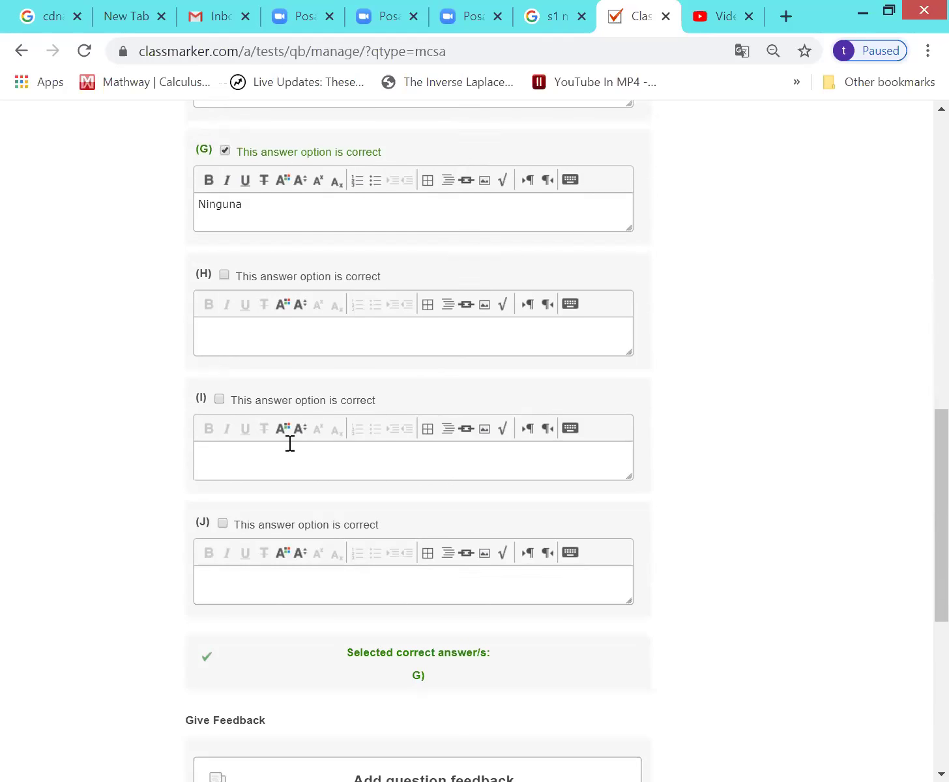
scroll(290, 443, down, 6)
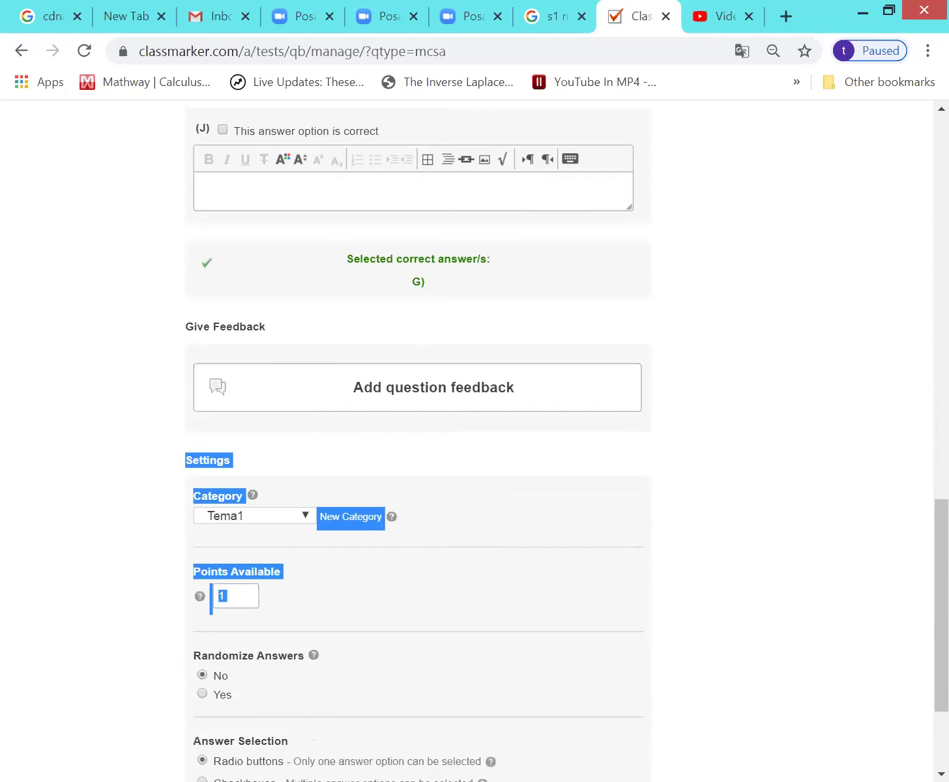
Choose Tema1 as the question's category.
scroll(290, 443, down, 3)
click(257, 308)
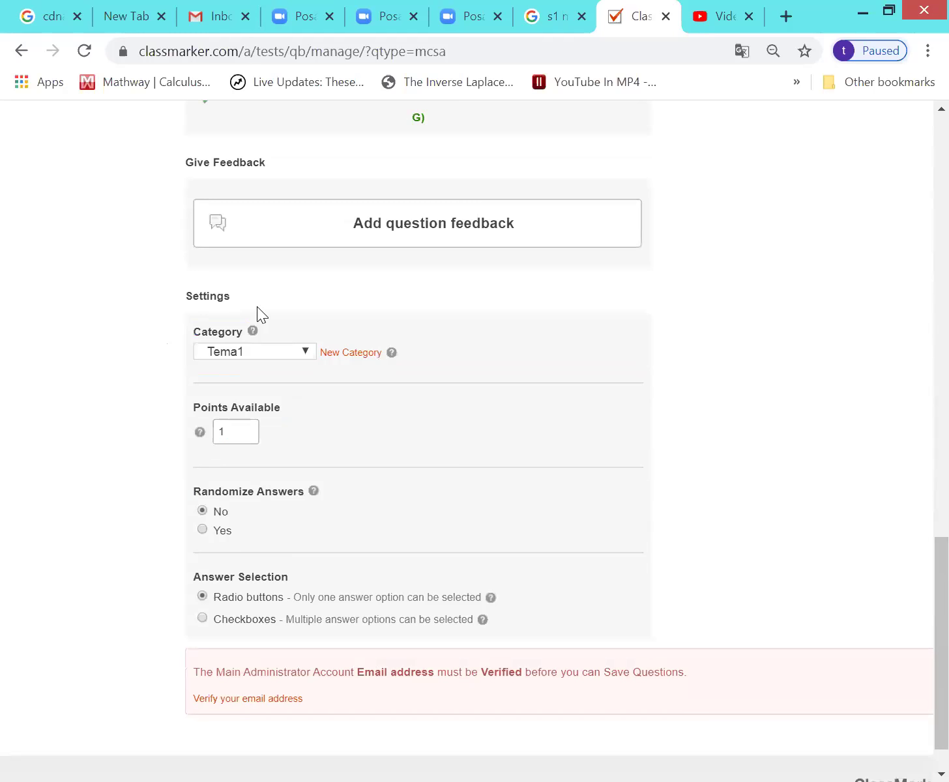
click(301, 352)
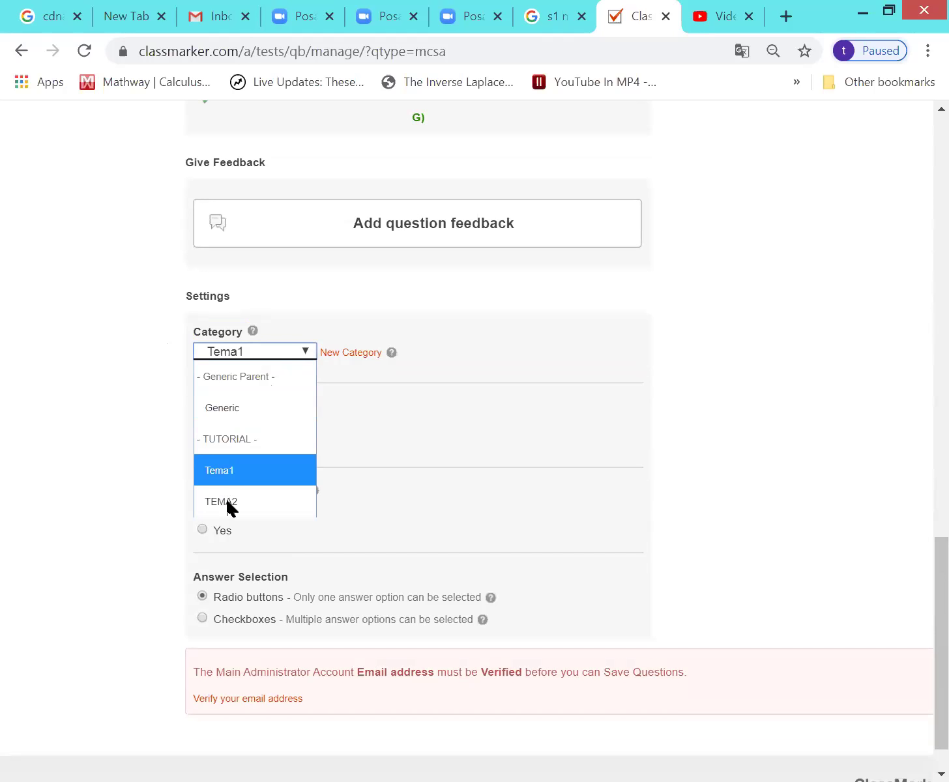
click(223, 482)
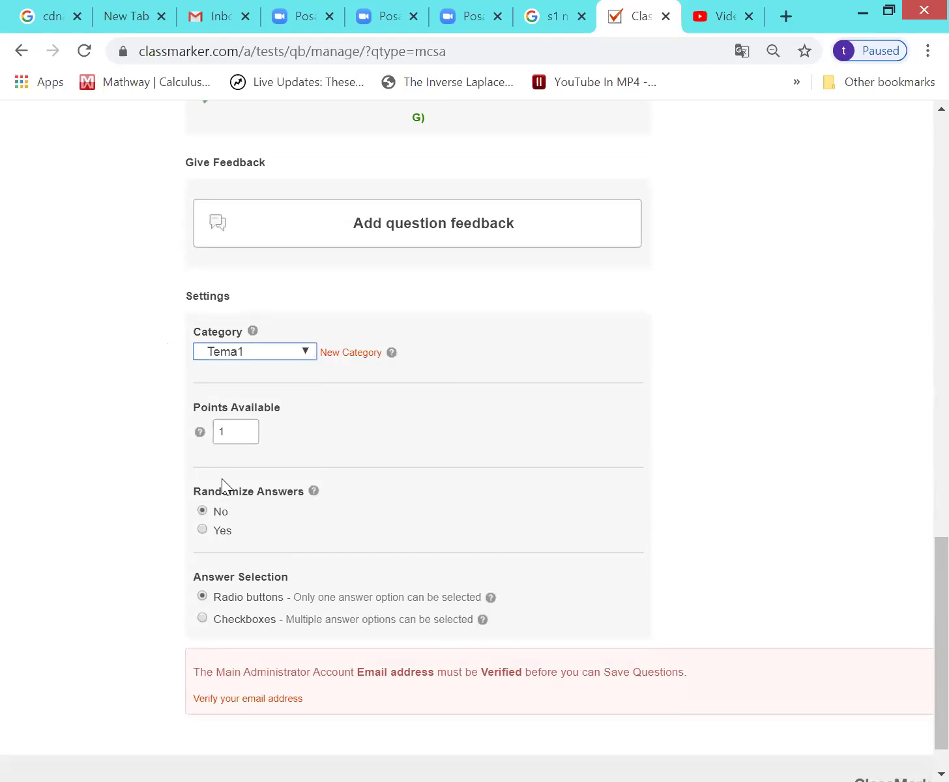
Set the question's available points to 10 and turn on randomized answers.
scroll(222, 479, down, 1)
click(230, 435)
key(BackSpace)
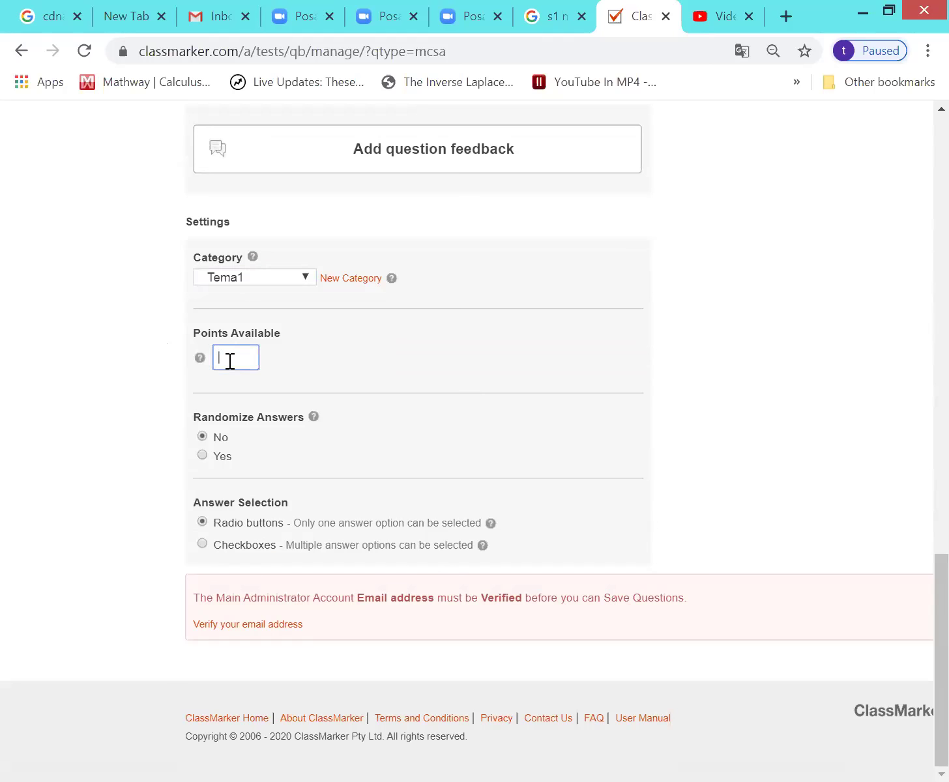
text(10)
click(203, 456)
Read the notice below the question settings and follow its link to verify the account's email address.
drag(919, 574, 917, 663)
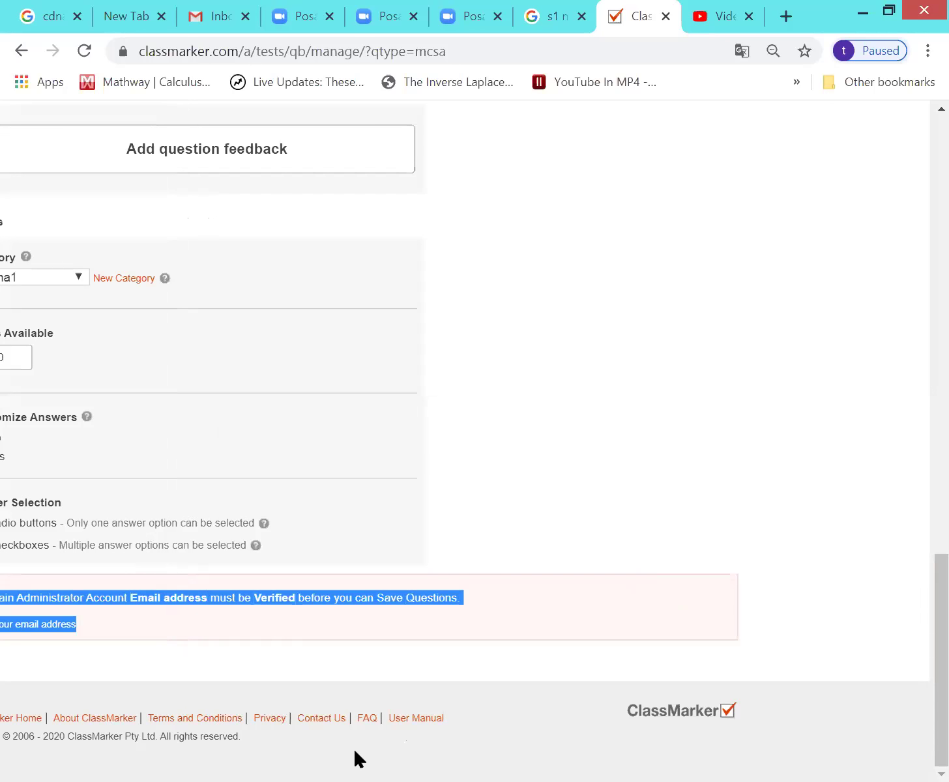
scroll(355, 750, left, 4)
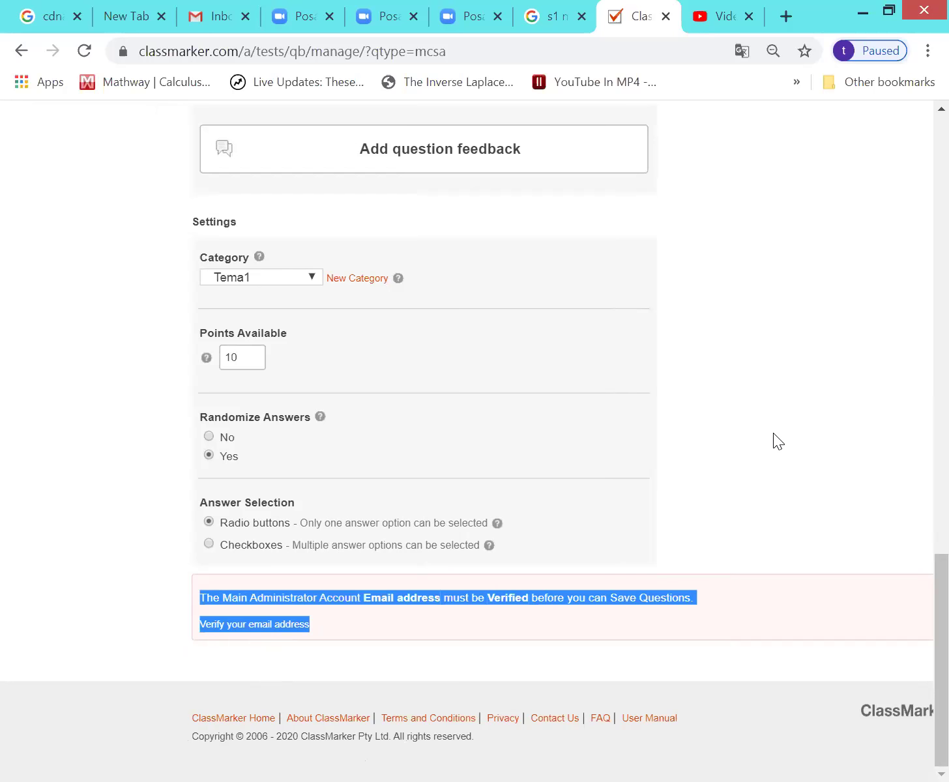
click(742, 423)
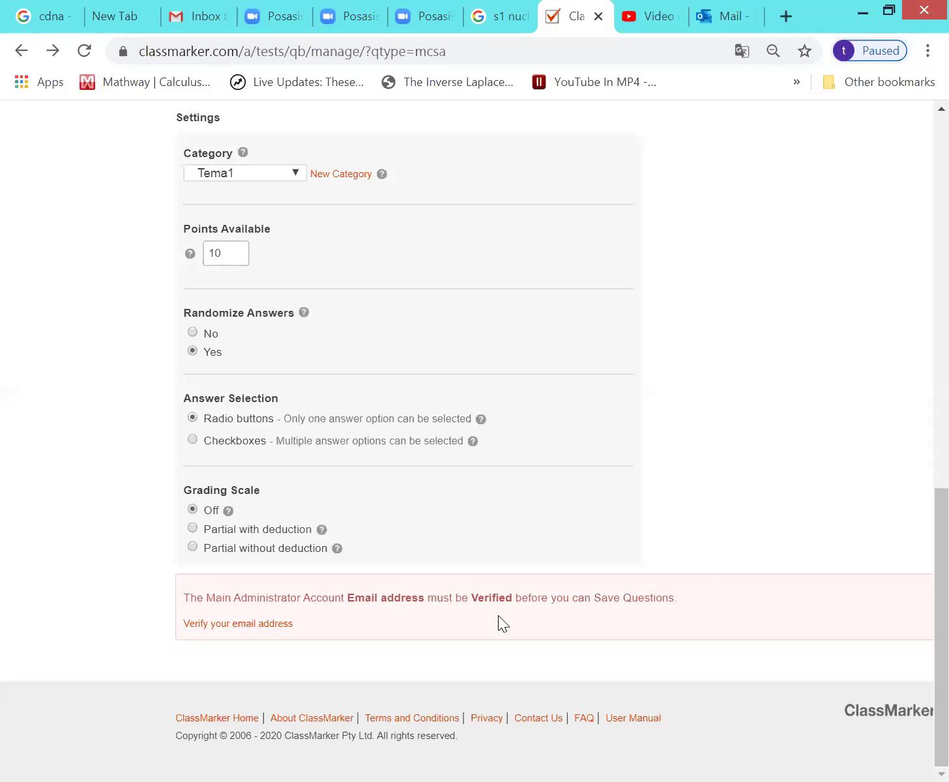
click(236, 628)
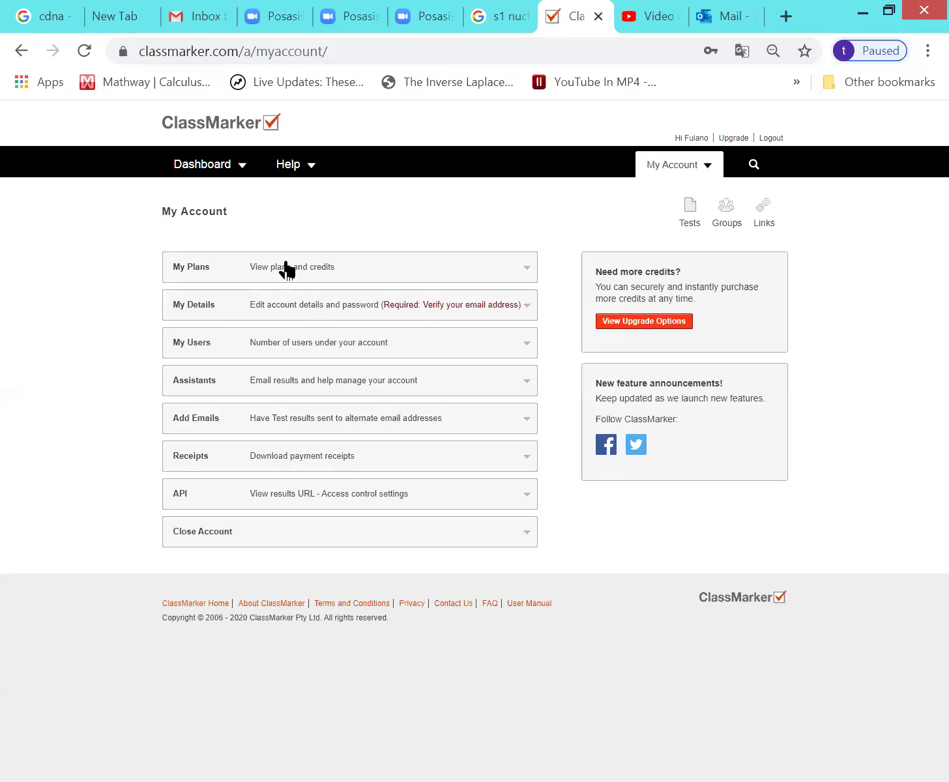
Expand the plan and personal details sections of the account and examine the credits and email status.
click(527, 268)
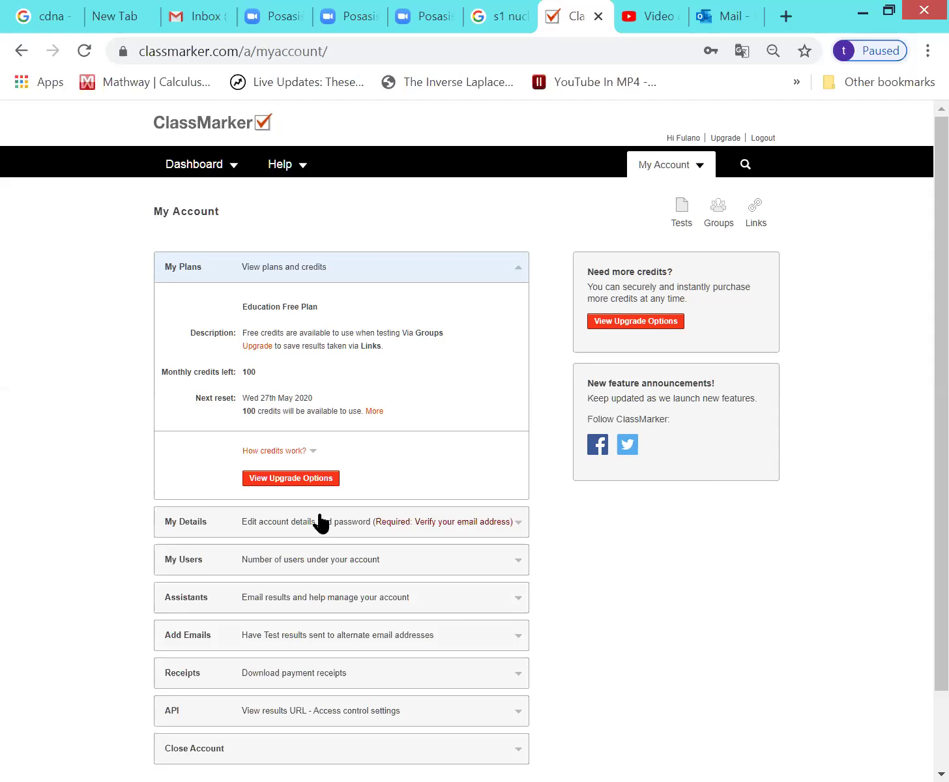
click(280, 533)
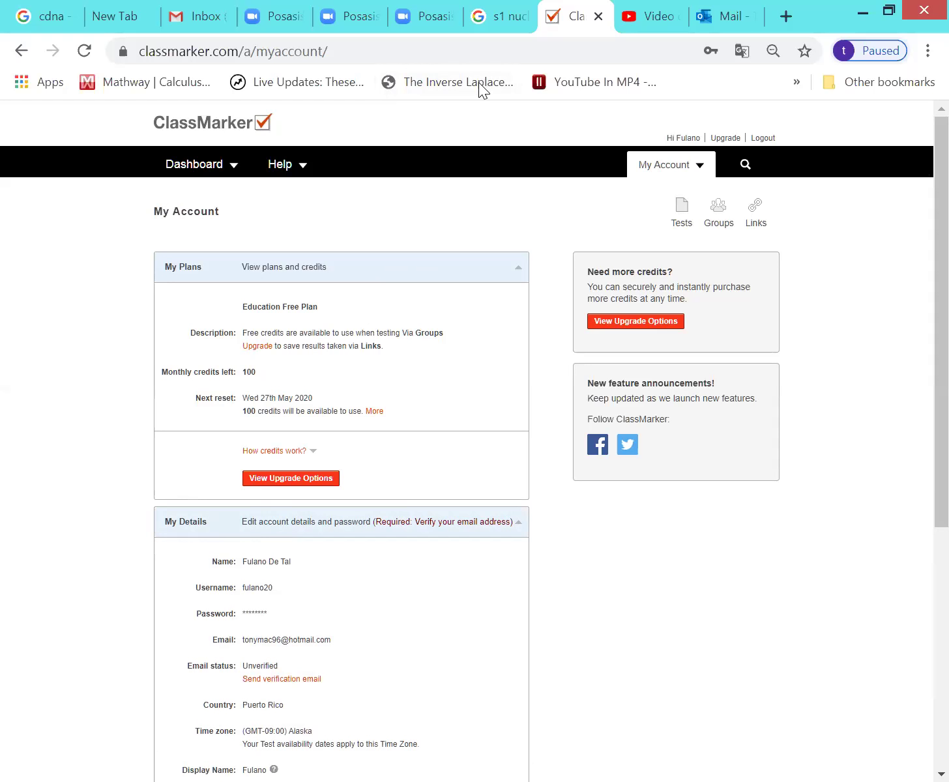
scroll(917, 270, down, 1)
scroll(921, 111, up, 1)
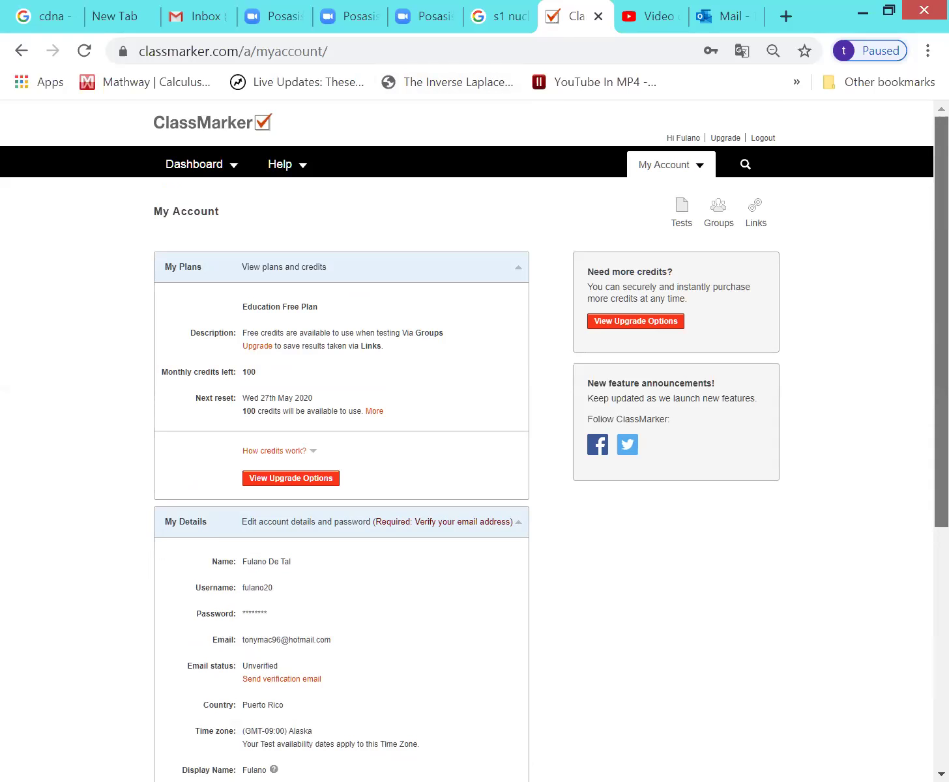
click(410, 526)
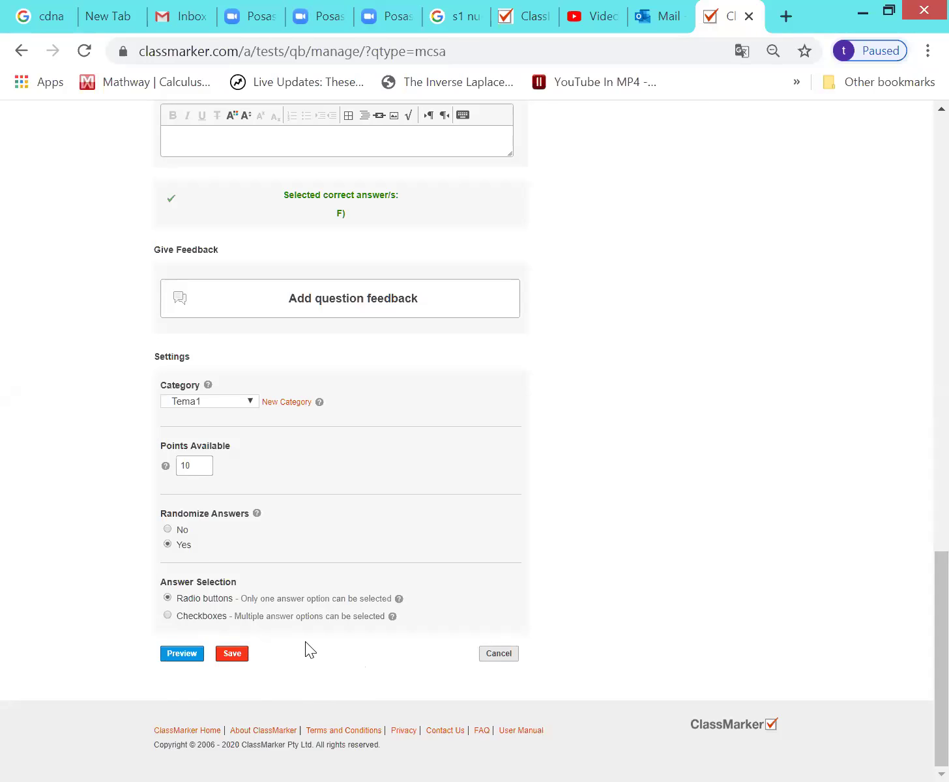
Preview the question about Napoleon's white horse and save it to the Question Bank.
click(174, 660)
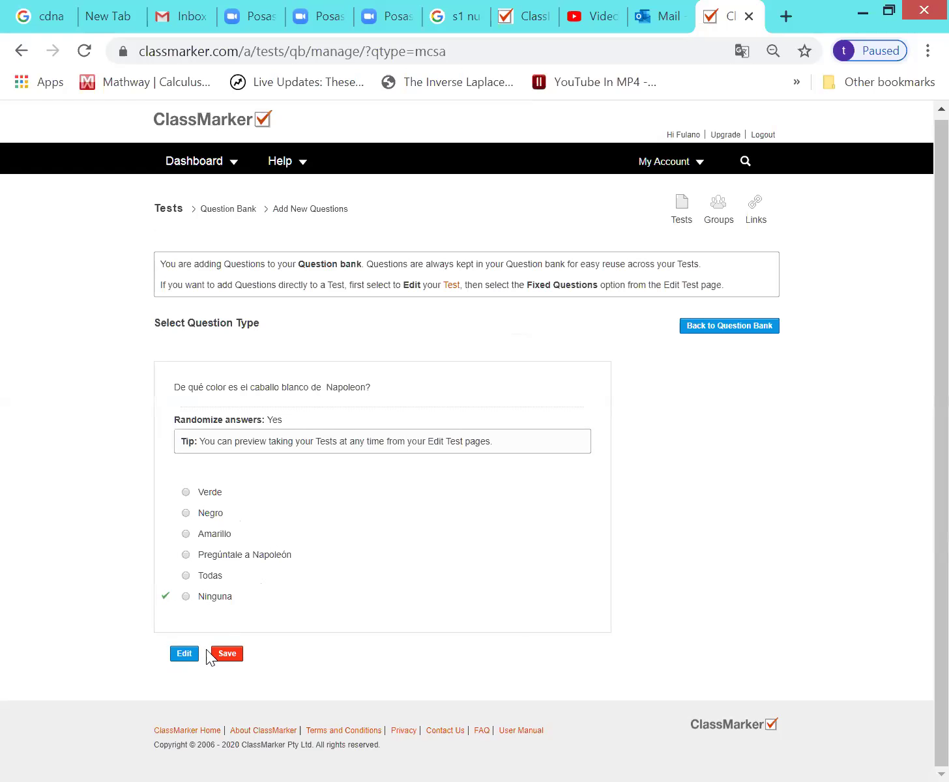
click(229, 653)
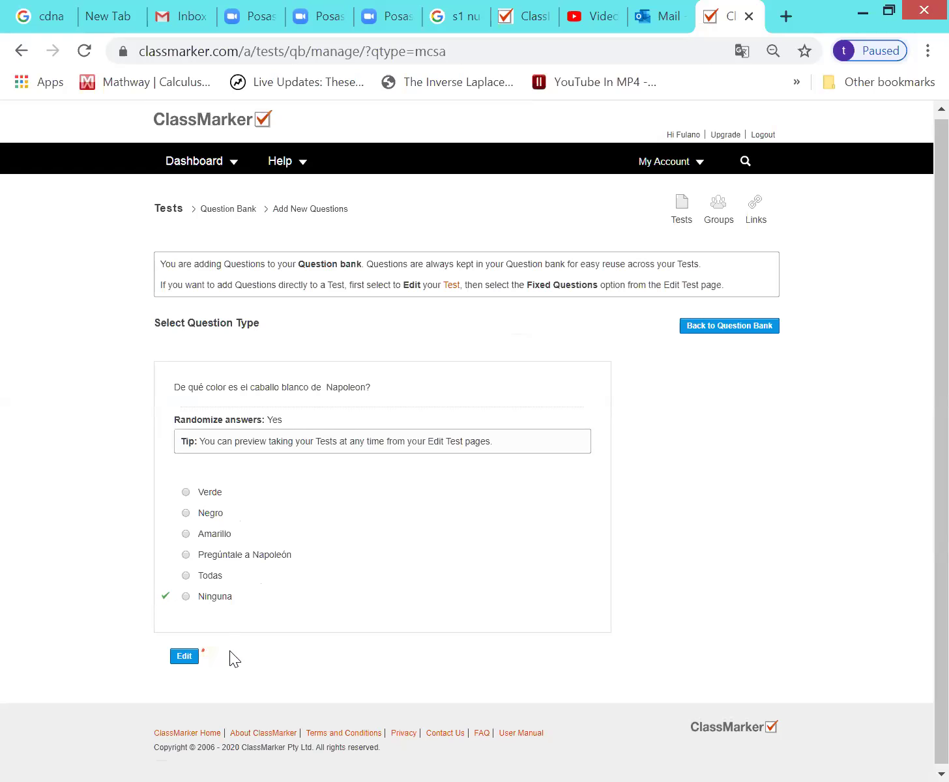
Return to the Question Bank's question list and start adding another question to it.
scroll(231, 651, up, 3)
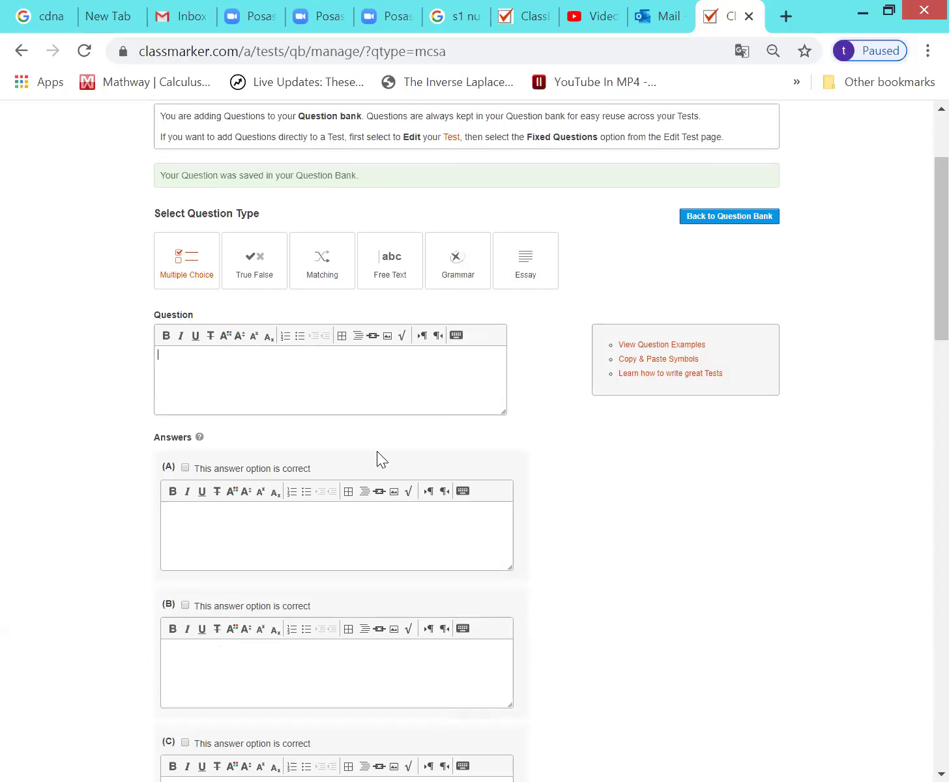
scroll(918, 184, up, 2)
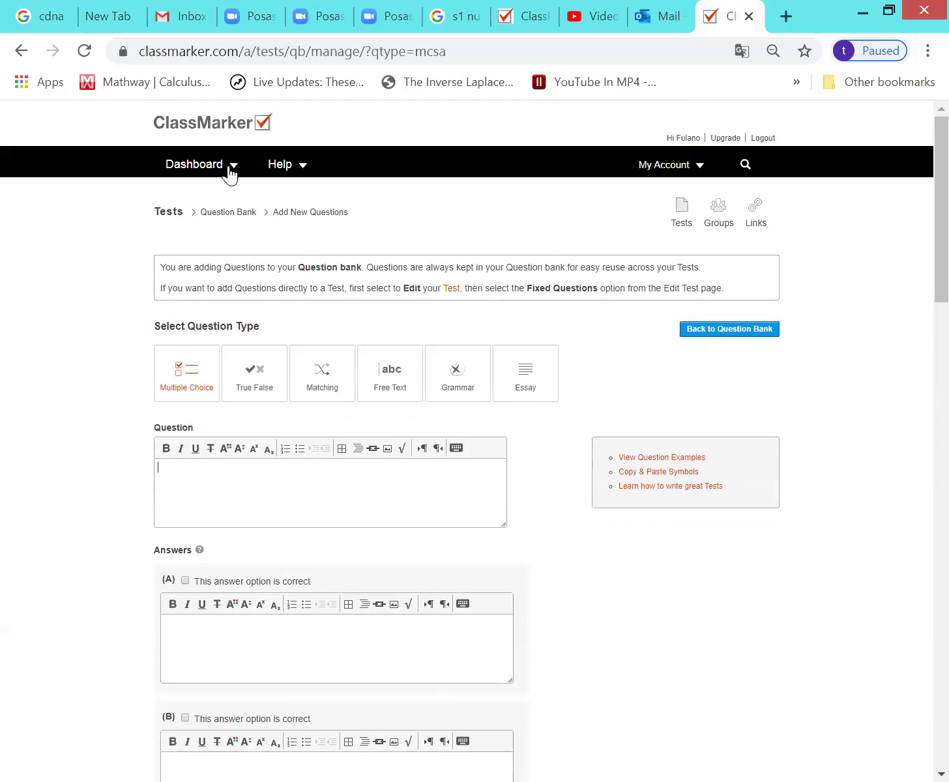
mouse_move(221, 170)
click(314, 223)
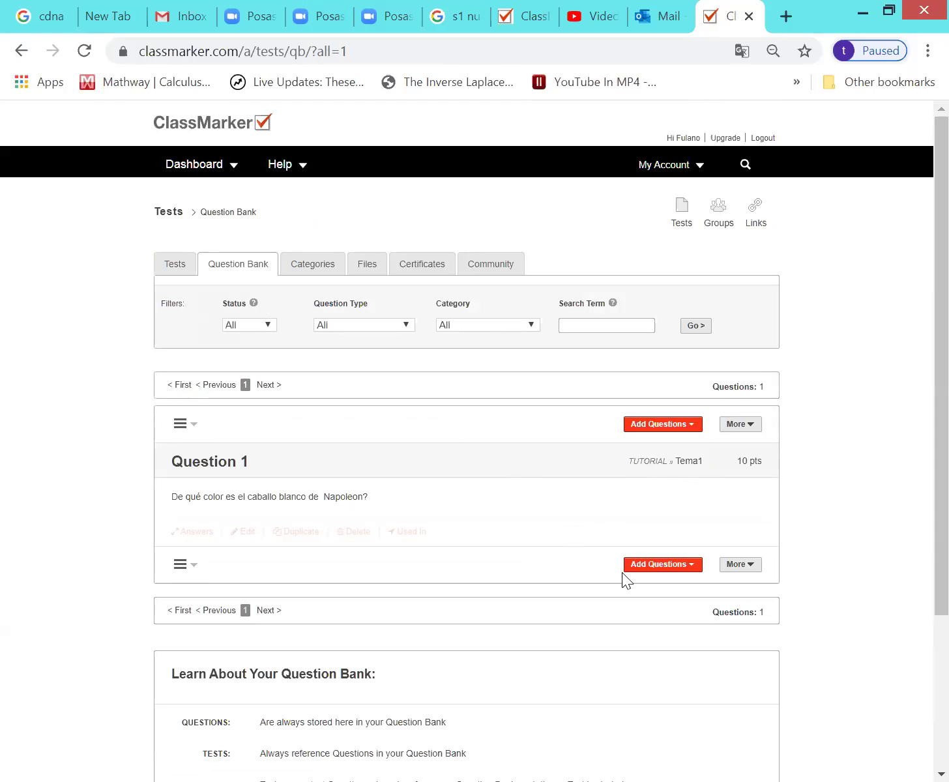
click(672, 425)
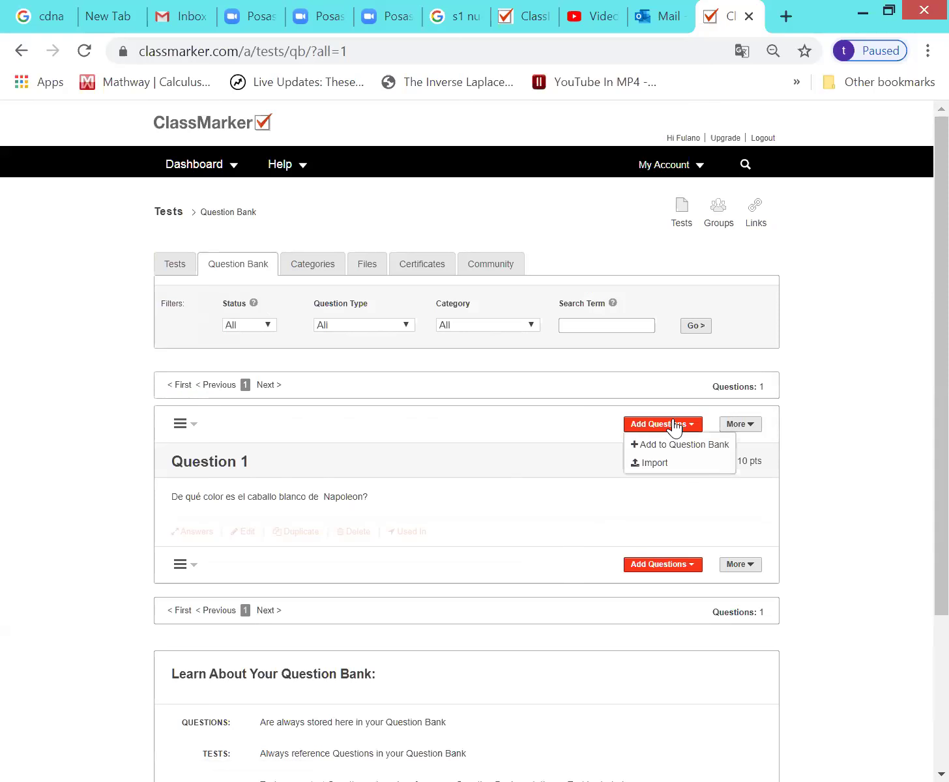
click(665, 445)
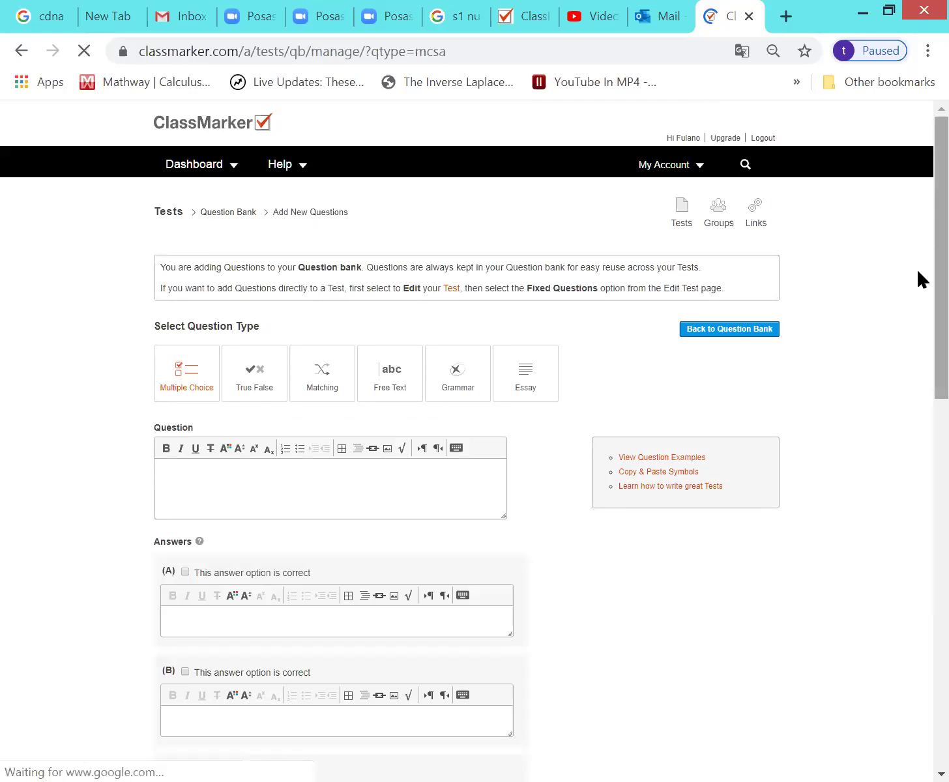
Enter "En qué año se descubrió Puerto Rico por Cristobal Colón" as the multiple choice question's text.
scroll(917, 278, down, 2)
click(376, 370)
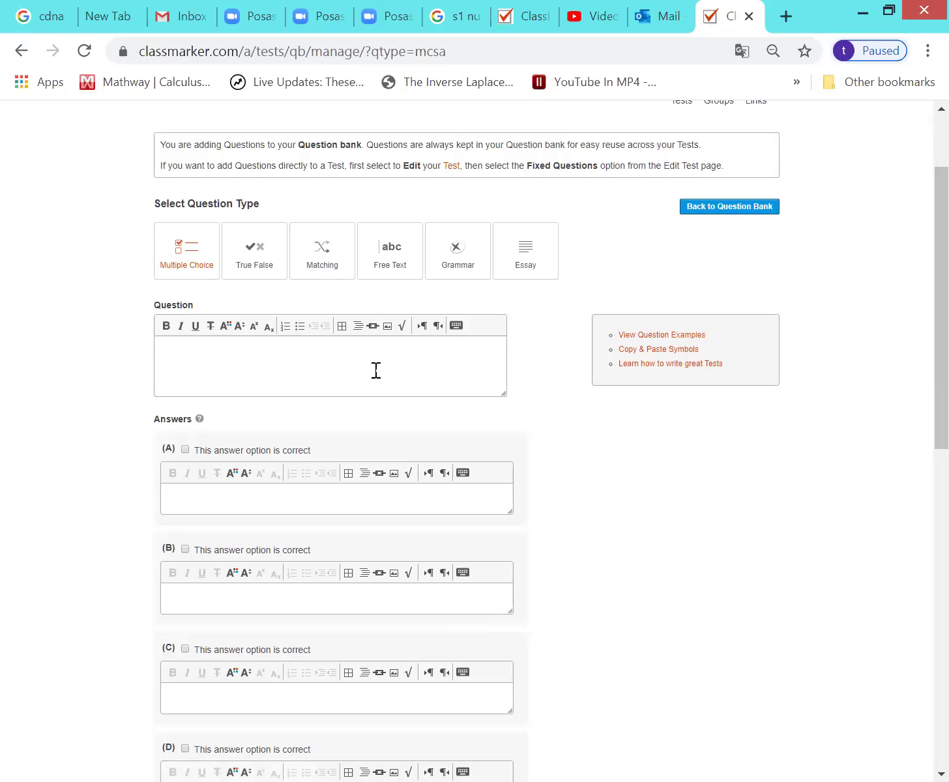
text(En qué a)
text(ño se descubrio)
key(BackSpace)
text(ó )
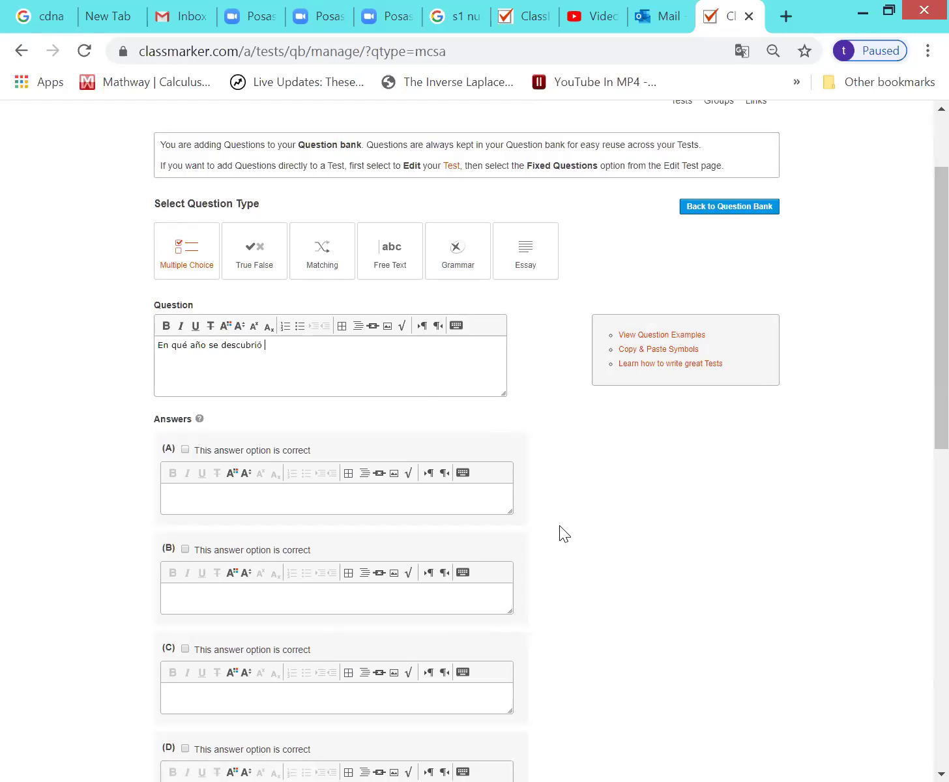
text(Puerto r)
key(BackSpace)
key(BackSpace)
key(BackSpace)
key(BackSpace)
text(Rico)
text(por Cristoal)
key(BackSpace)
key(BackSpace)
text(bal Colón)
Look up "Cristobal" on Google and correct the word to "Cristóbal" in the question text.
right_click(343, 347)
click(303, 369)
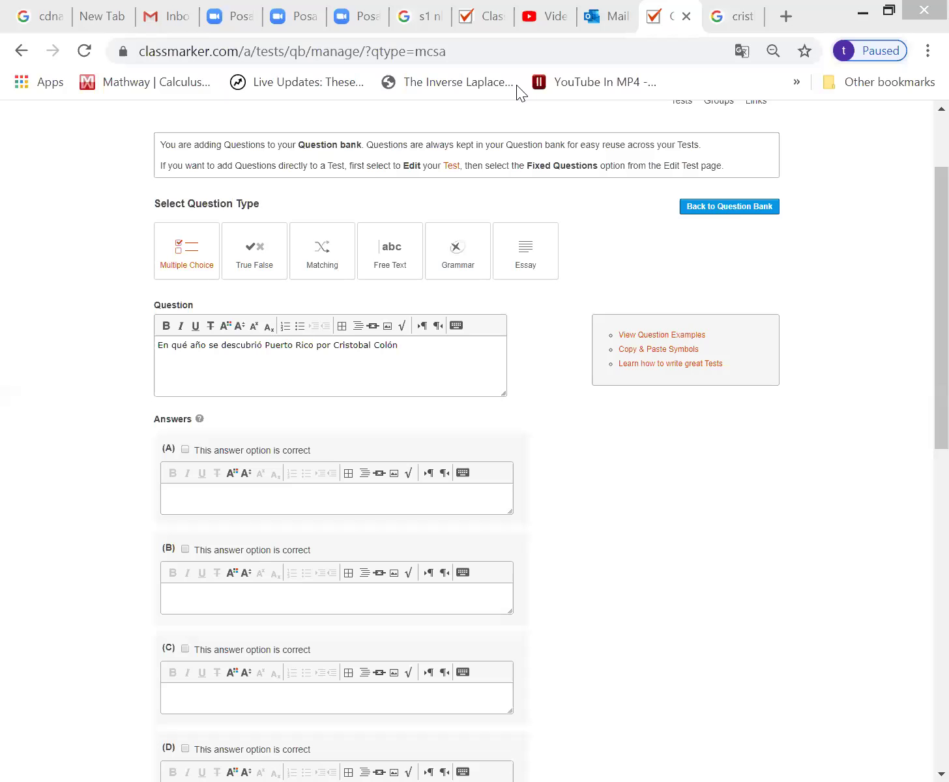
click(358, 348)
key(BackSpace)
text(ó)
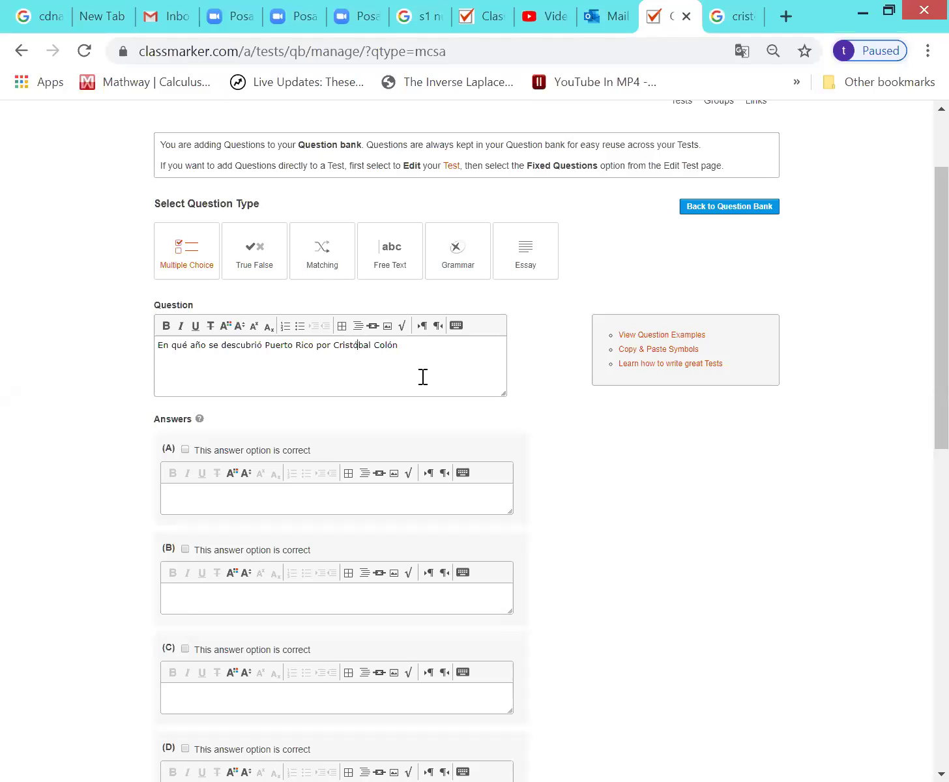
Add the closing "?" and the opening "¿" to the question text.
click(413, 346)
text(_)
key(BackSpace)
text(?)
click(272, 504)
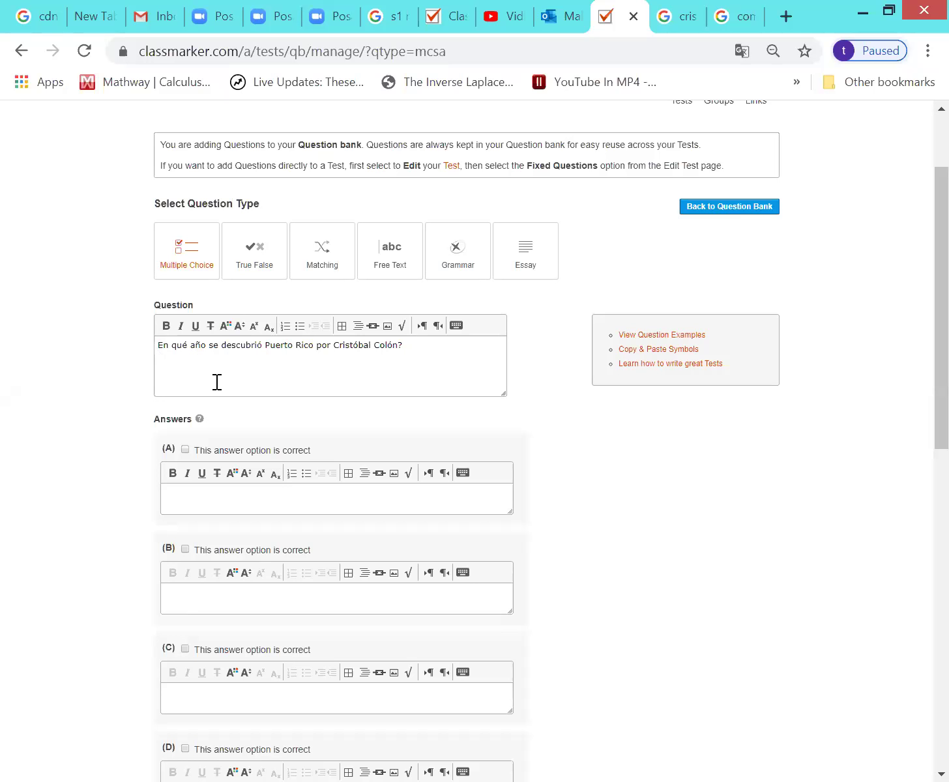
click(157, 346)
text(¿)
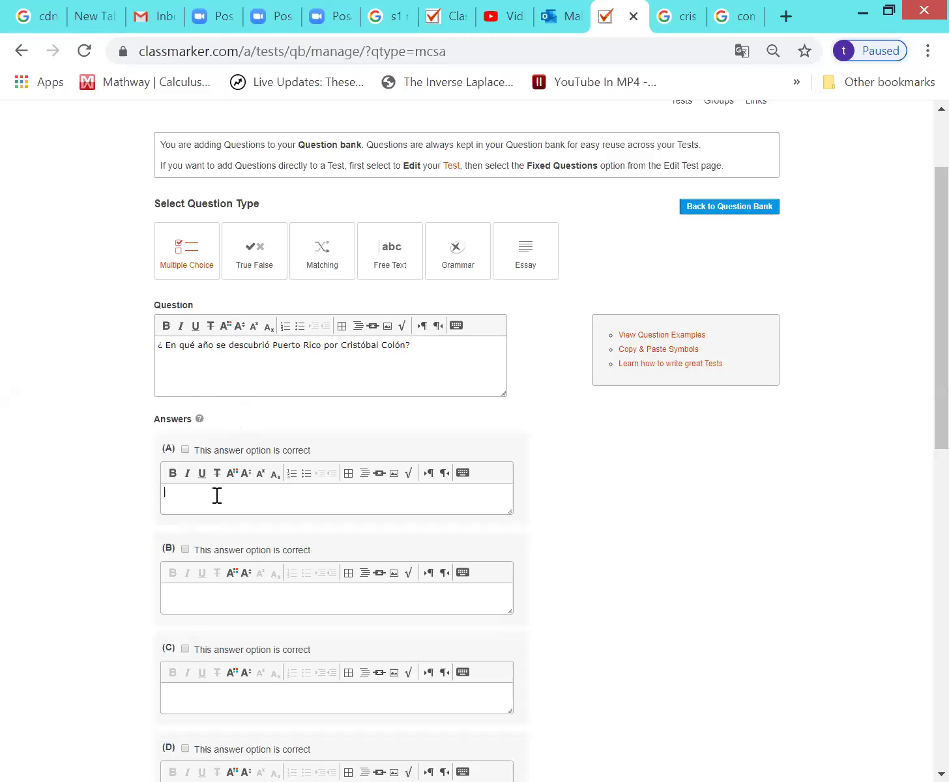
Enter "No se" as the text of answer option A.
text(N)
key(BackSpace)
text(No se)
Enter "Preguntale a Colón" as the text of answer option B.
click(193, 596)
text(Pregunta)
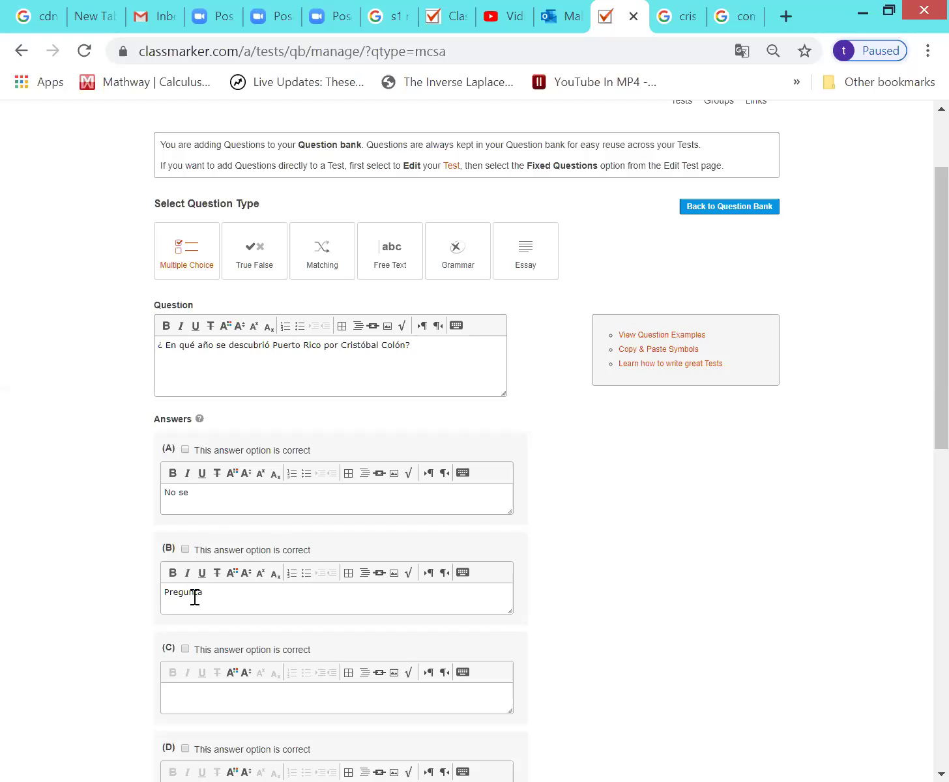
text(le a Col)
text(ombo)
key(BackSpace)
key(BackSpace)
key(BackSpace)
key(BackSpace)
key(BackSpace)
text(lón)
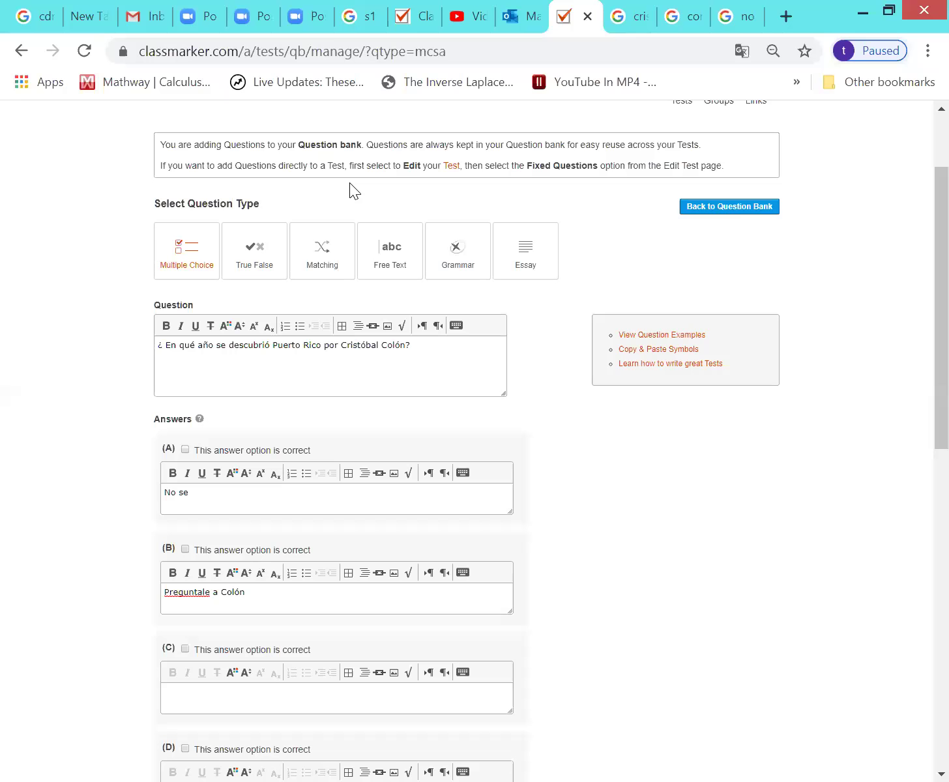
Correct the missing accents so that answer B reads "Pregúntale a Colón" and answer A reads "No sé".
right_click(188, 597)
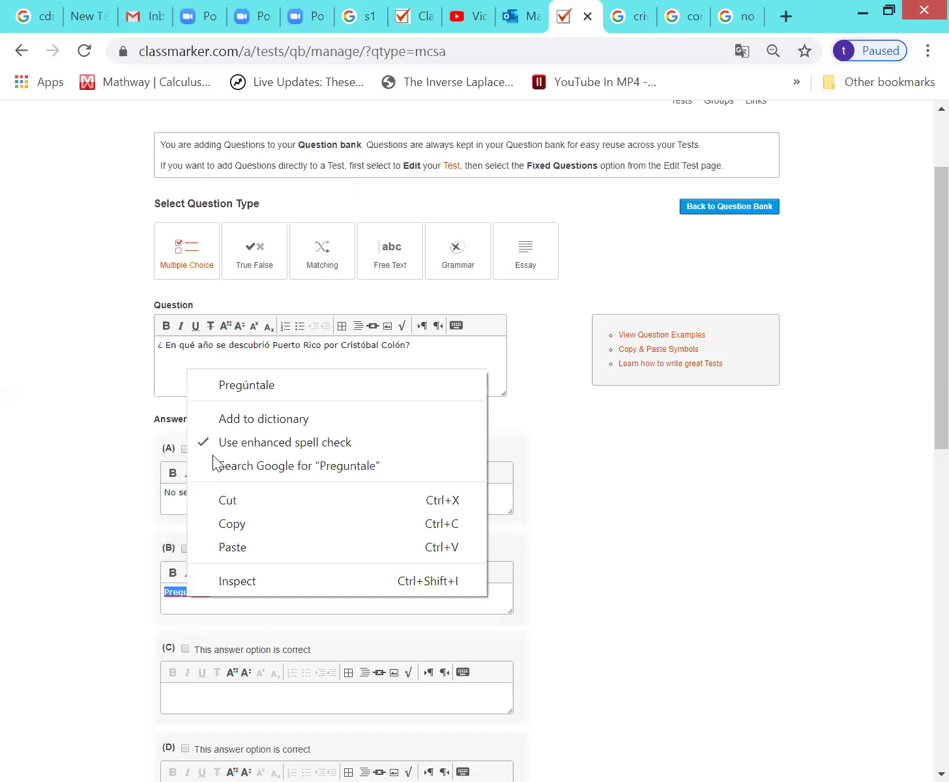
click(250, 391)
click(199, 494)
key(BackSpace)
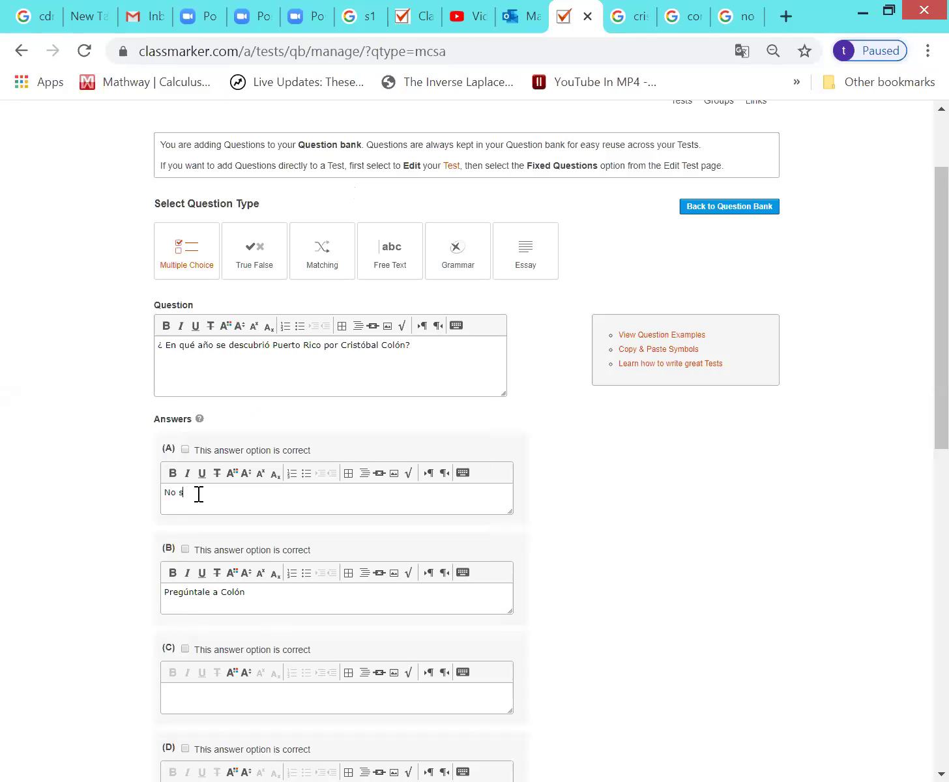
text(é)
Enter "Preguntale a los indios" as answer option C and "2019" as answer option D.
scroll(342, 621, down, 2)
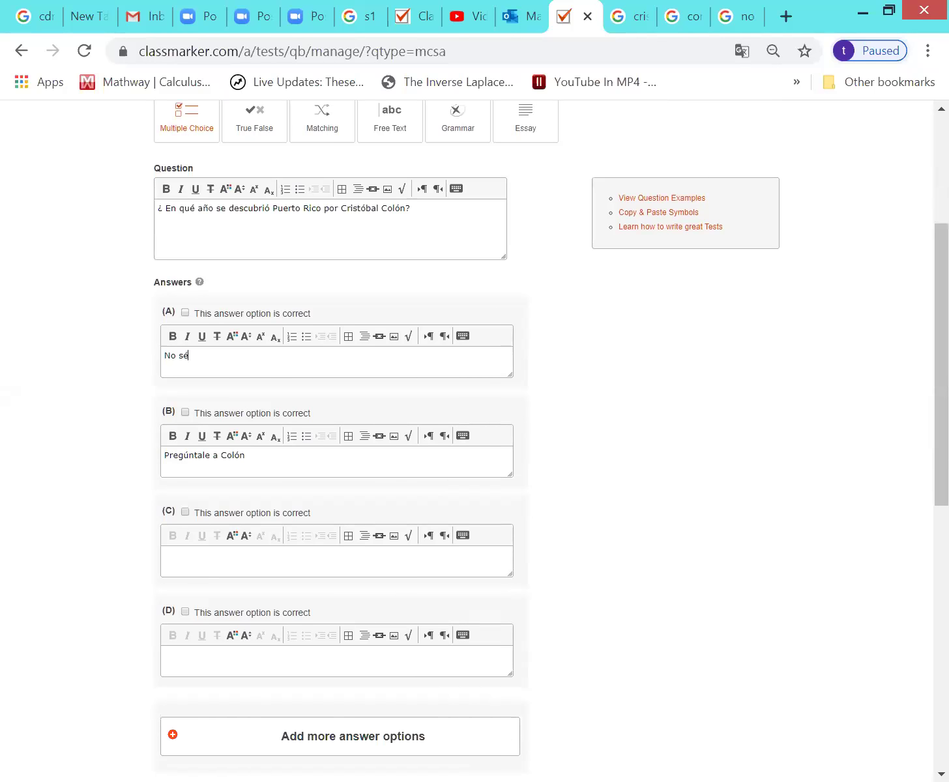
click(199, 563)
text(Preguntale a los indios)
scroll(197, 564, down, 2)
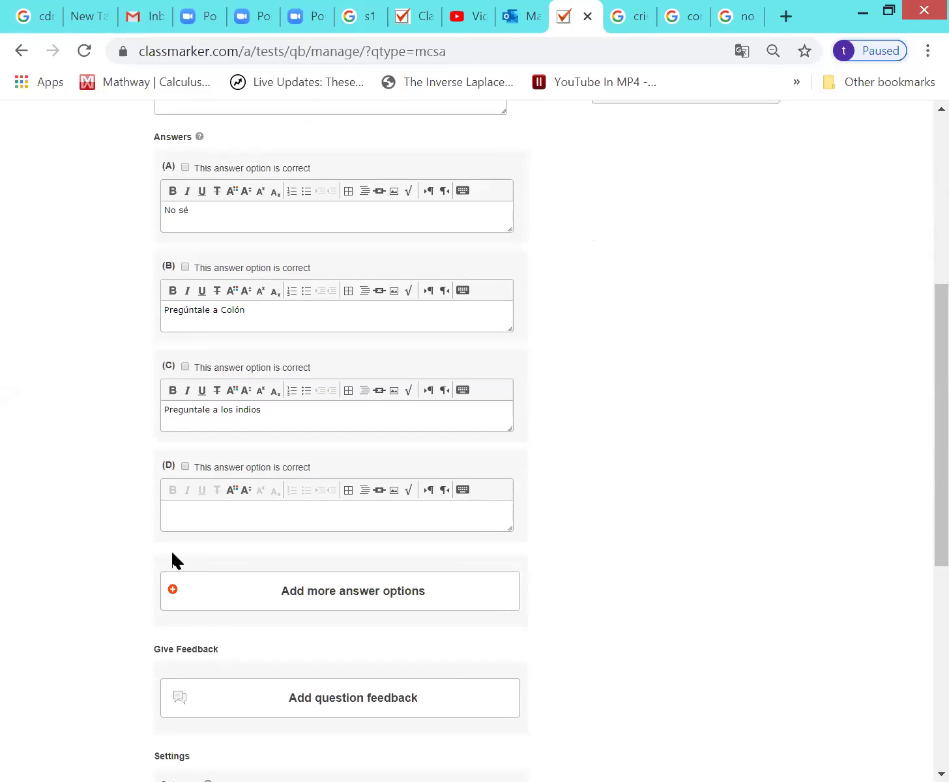
click(213, 520)
text(2019)
Correct the spelling of "Preguntale" in answer option C to the suggested "Pregúntale".
scroll(214, 520, down, 1)
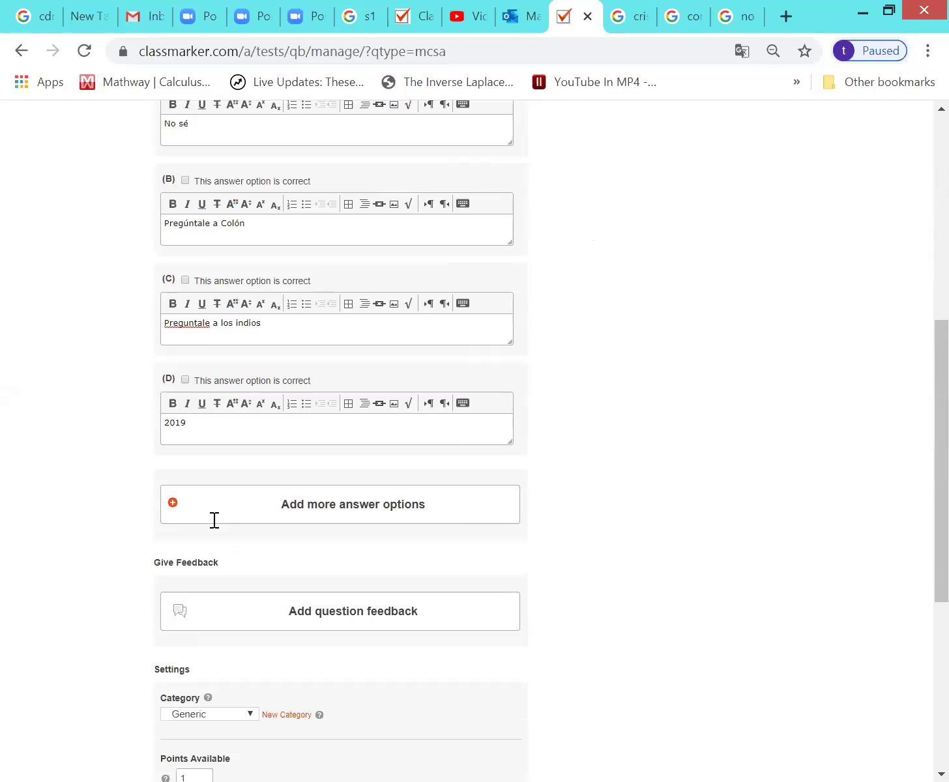
scroll(213, 519, up, 1)
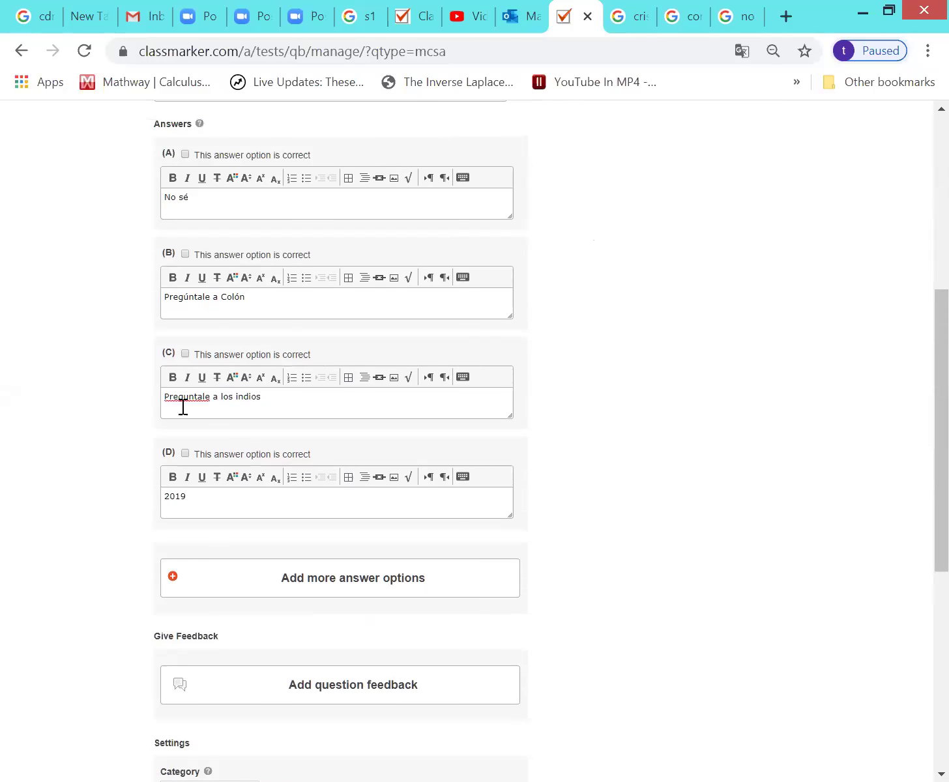
right_click(181, 399)
click(213, 421)
Add more answer options and enter "Todas" as option E and "Ninguna" as option F.
scroll(214, 423, up, 3)
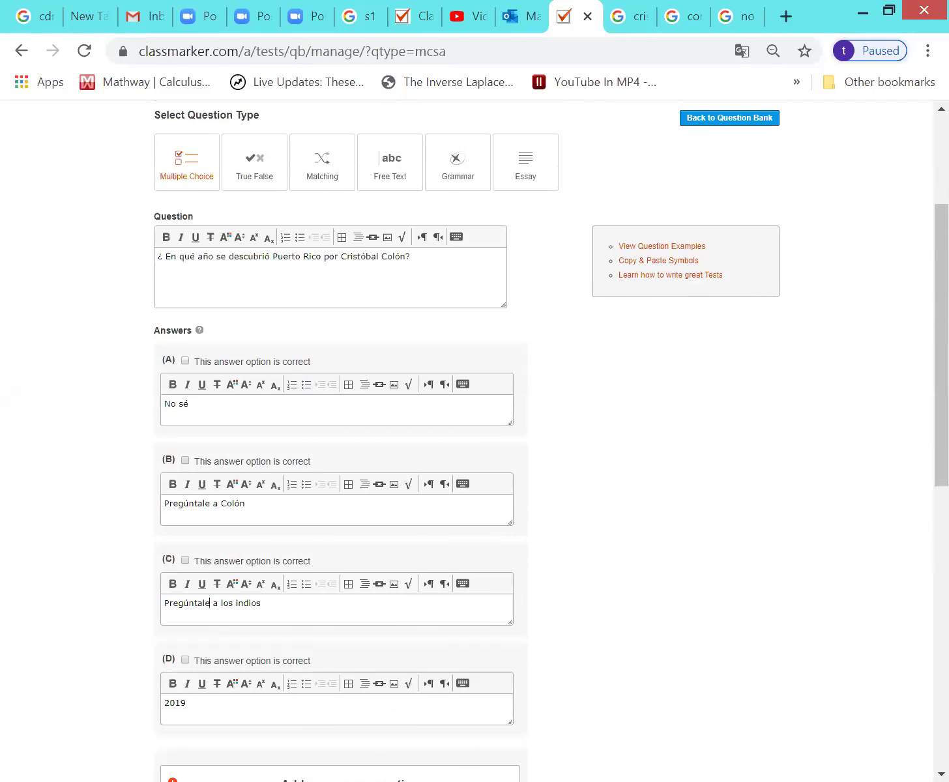
scroll(214, 430, down, 5)
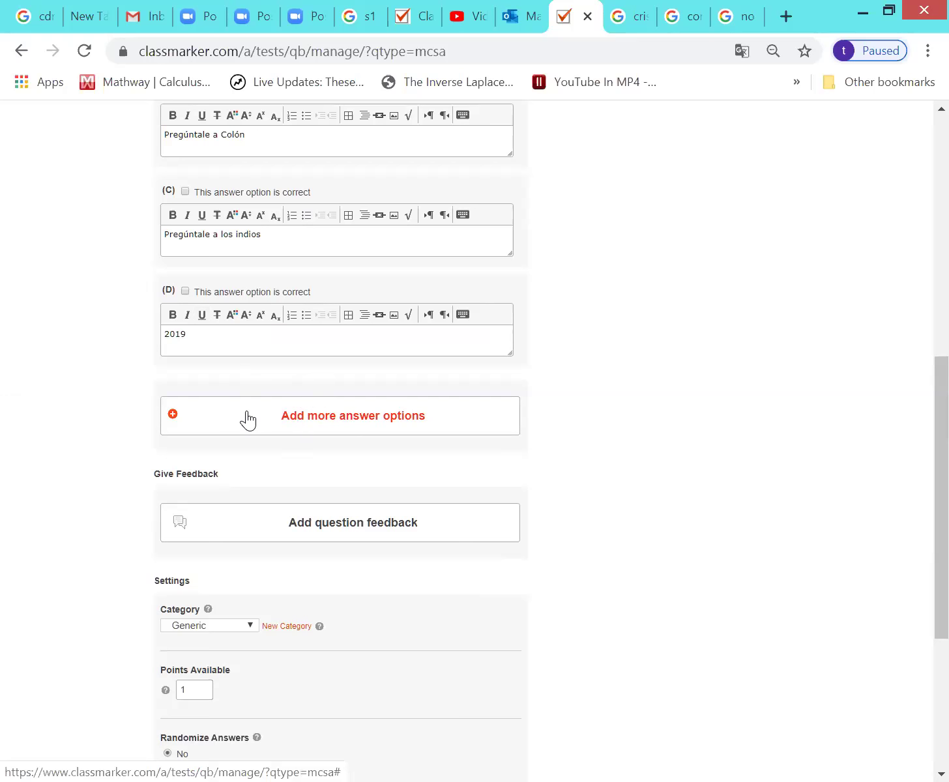
click(311, 419)
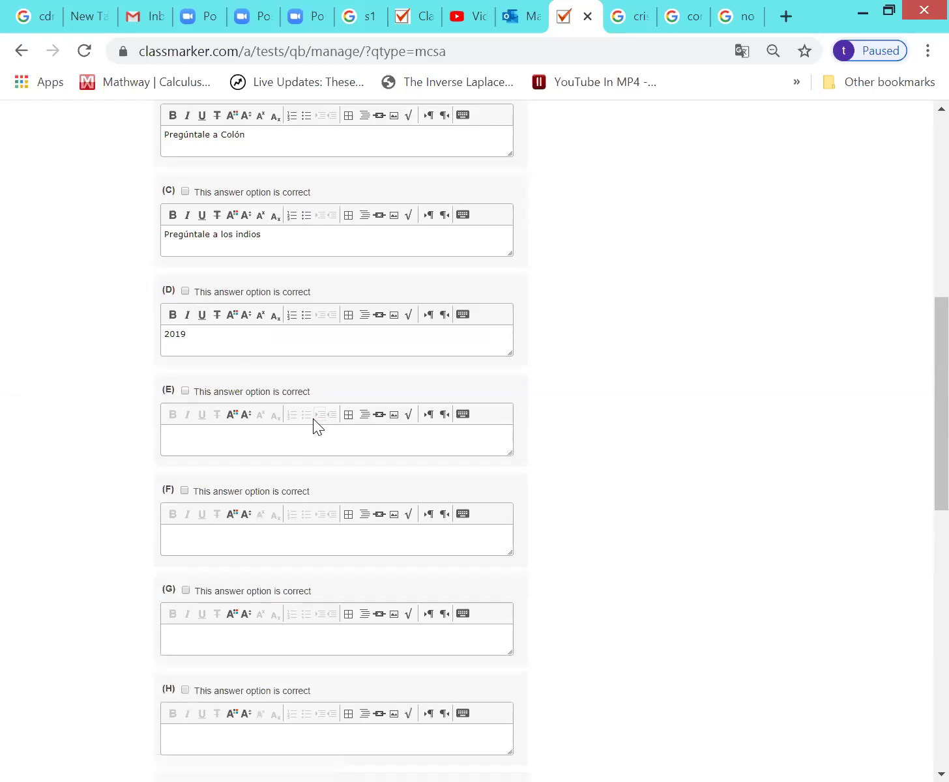
click(197, 446)
text(Todas)
click(214, 543)
text(Ningua)
text(na)
Review the question's answers and mark option B, "Pregúntale a Colón", as correct.
scroll(214, 543, up, 5)
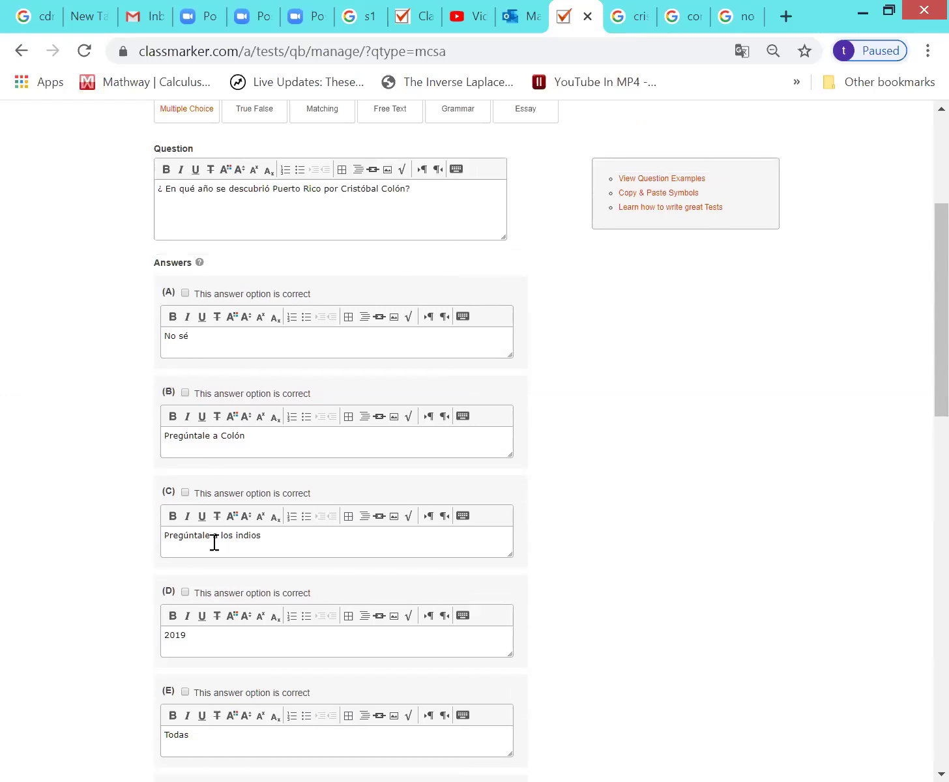
scroll(215, 542, down, 2)
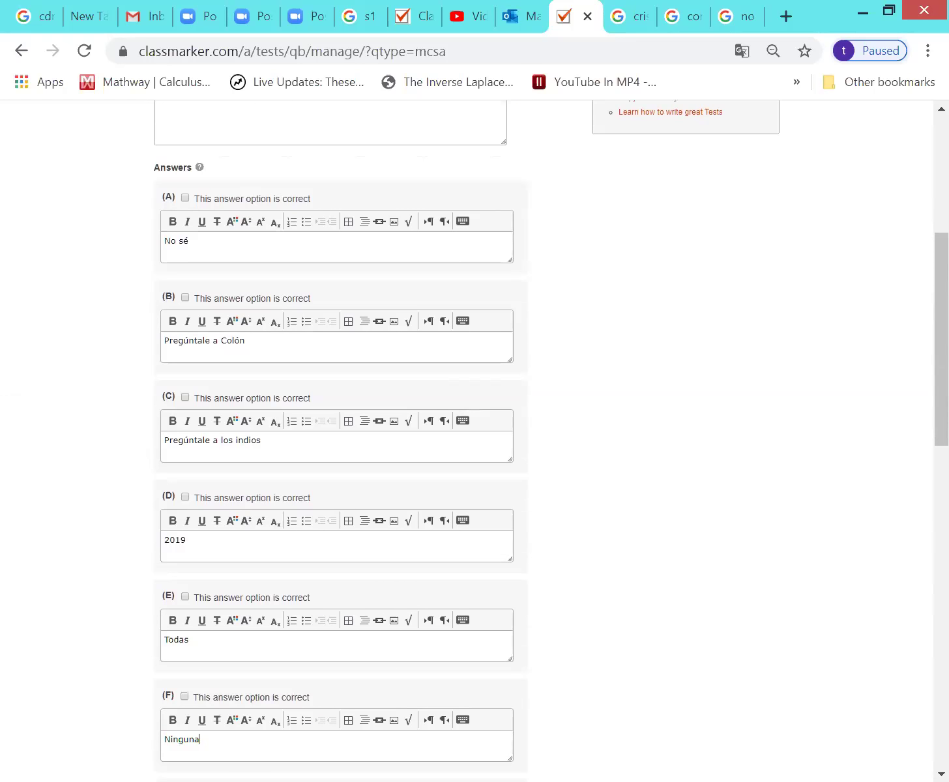
scroll(214, 541, up, 2)
scroll(215, 542, down, 2)
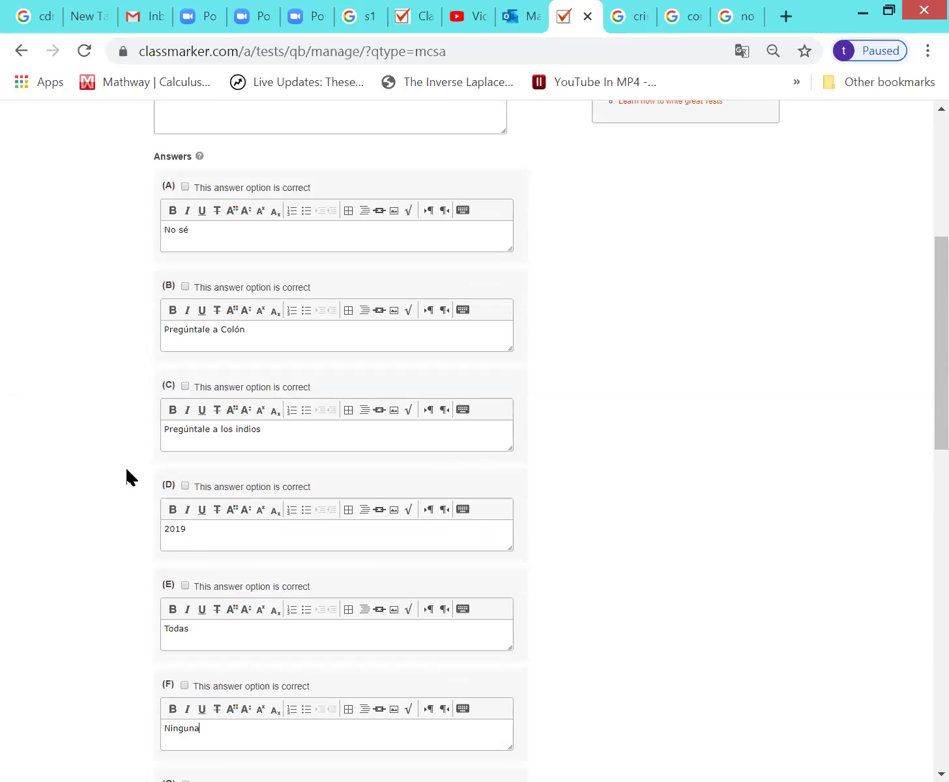
click(187, 288)
Set the question's category to Tema1 and its available points to 10.
scroll(188, 291, down, 8)
scroll(188, 290, down, 6)
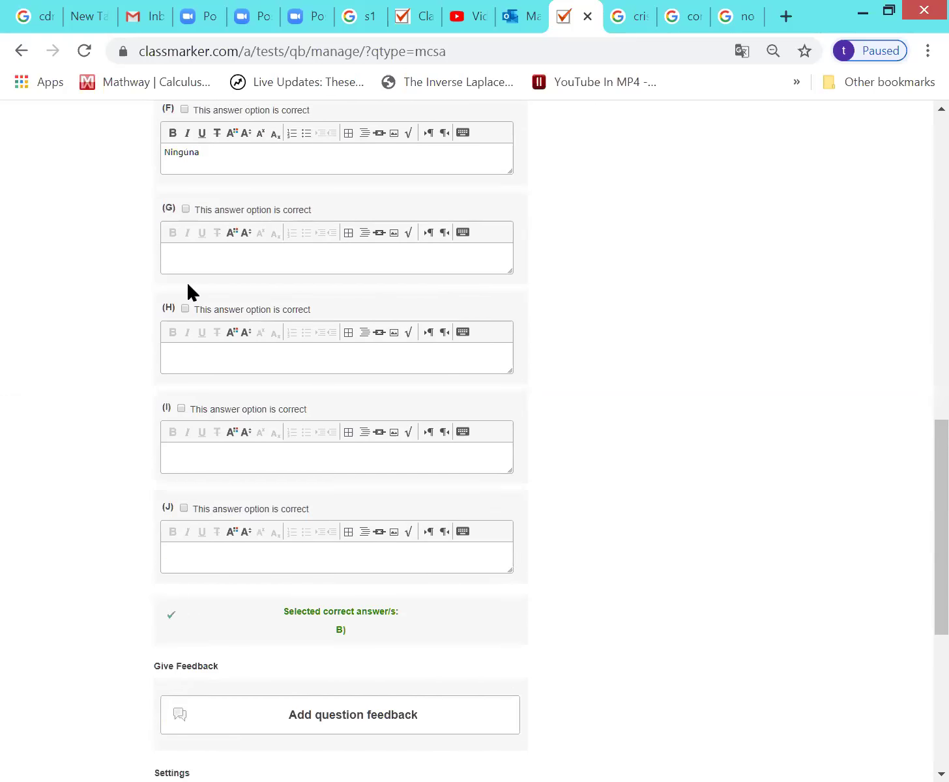
scroll(187, 281, down, 2)
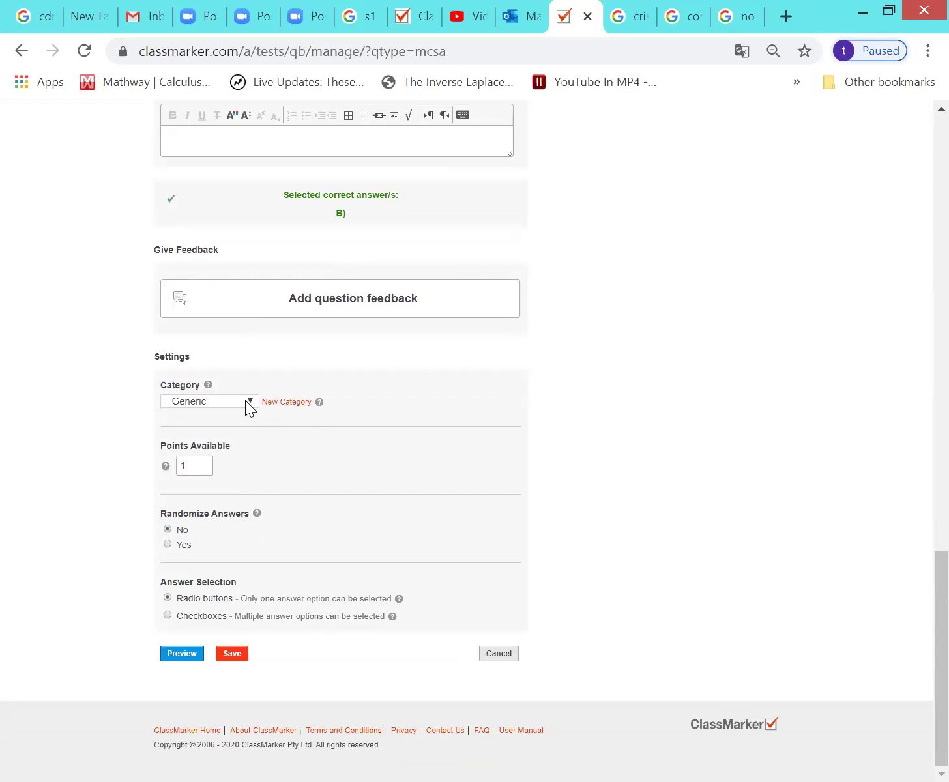
click(248, 402)
click(203, 524)
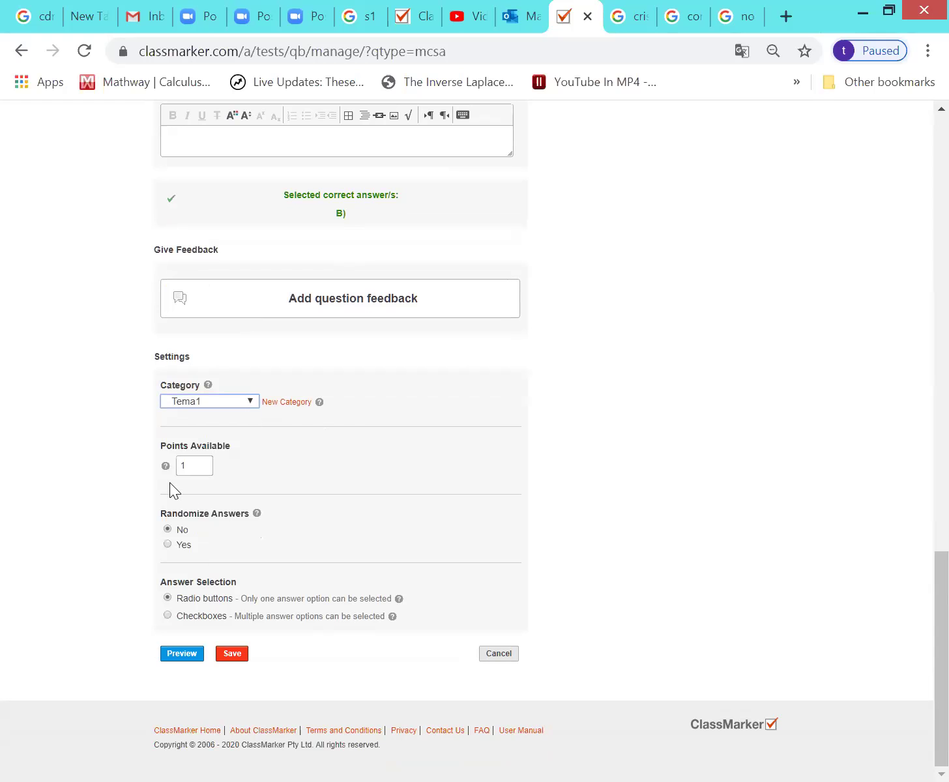
click(197, 469)
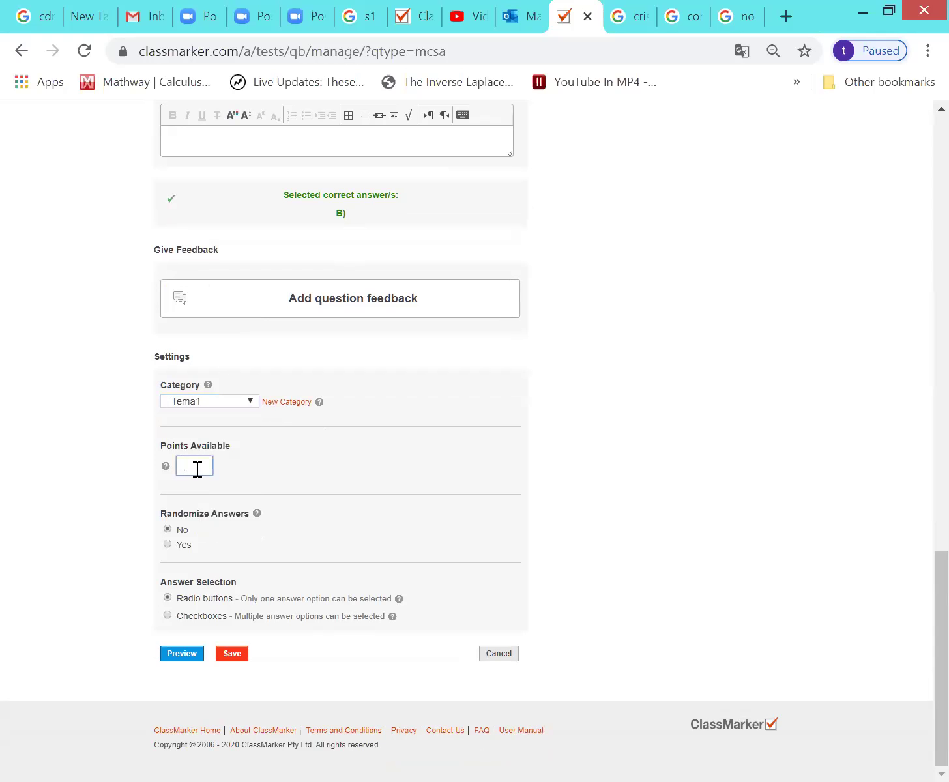
text(10)
Preview the Puerto Rico question, save it to the Question Bank and place the cursor in the next blank question.
click(176, 655)
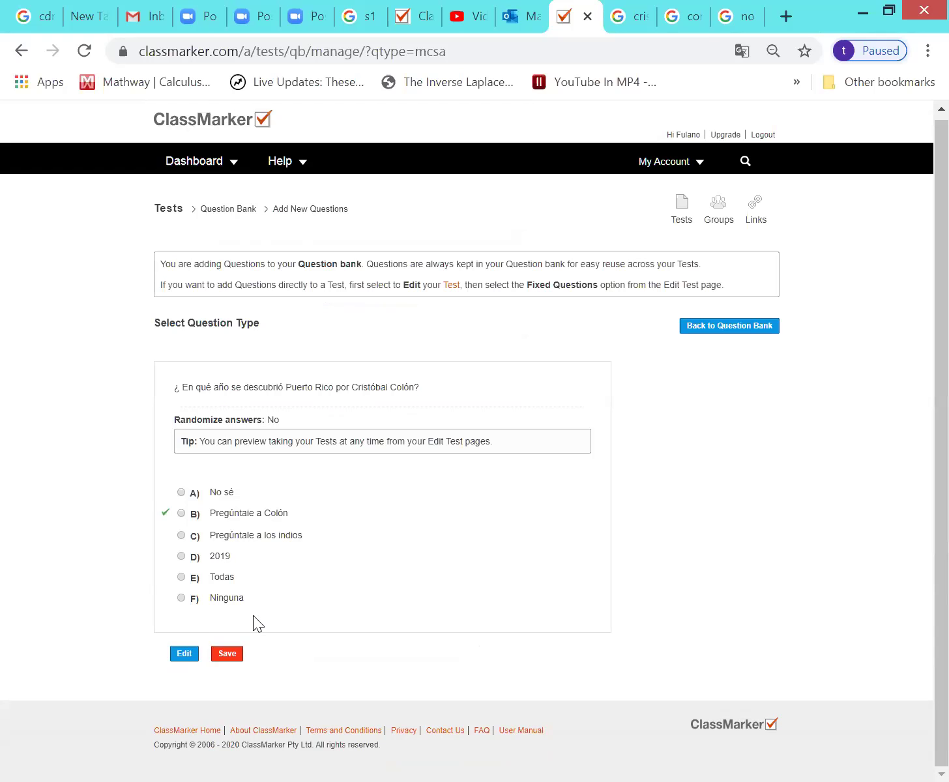
click(228, 655)
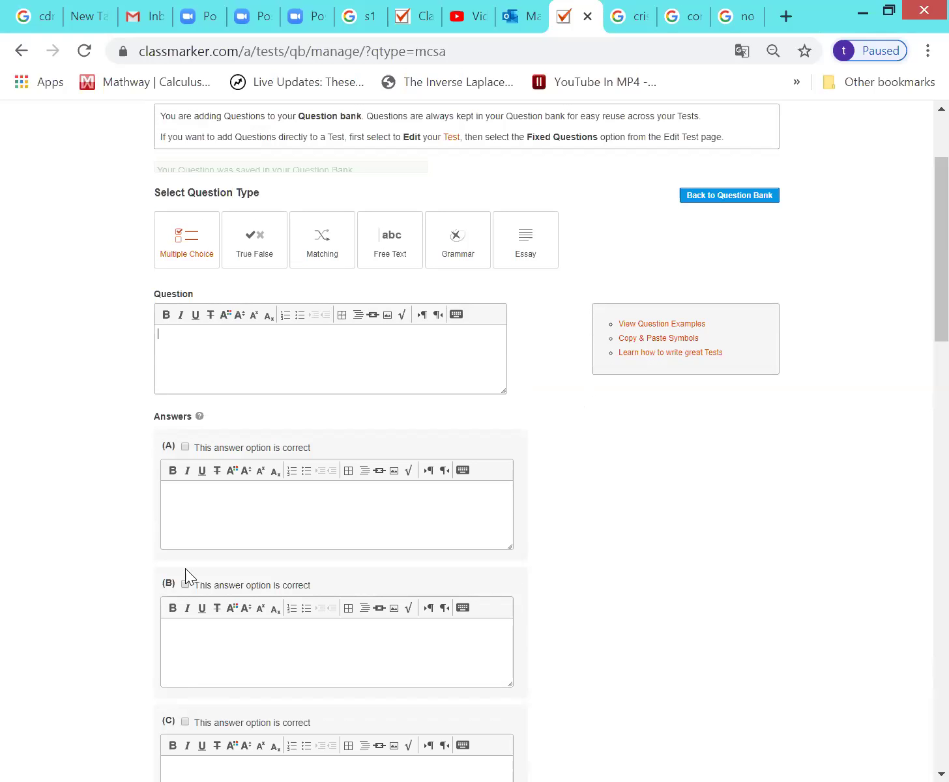
click(195, 343)
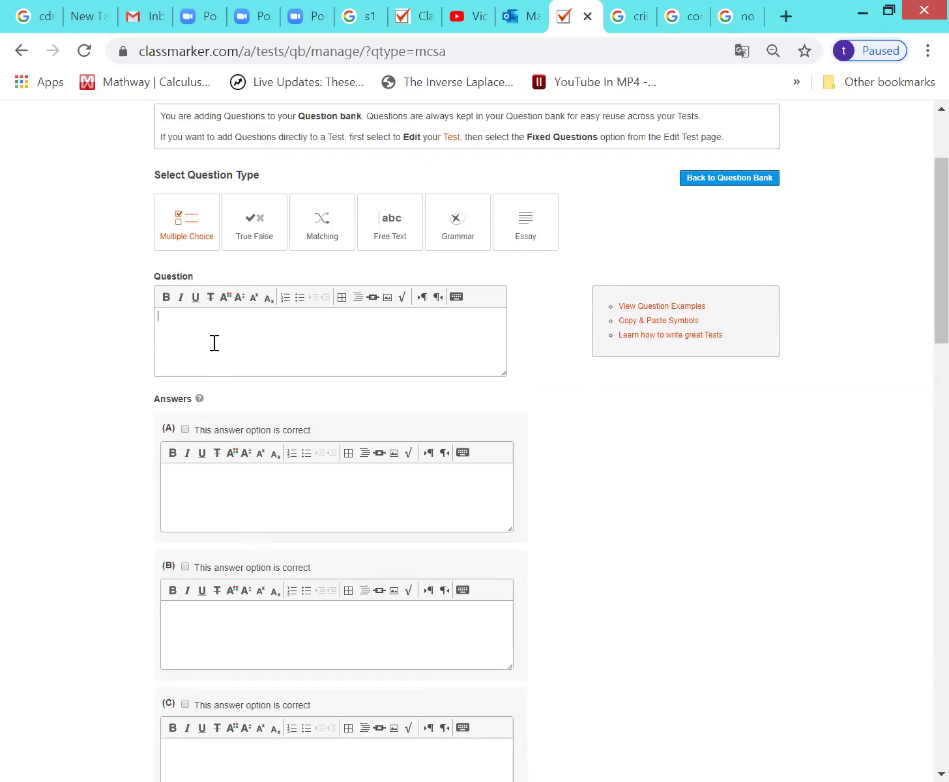
Examine the image, video and audio sources available for inserting media into the question, and close the Insert dialog.
click(274, 353)
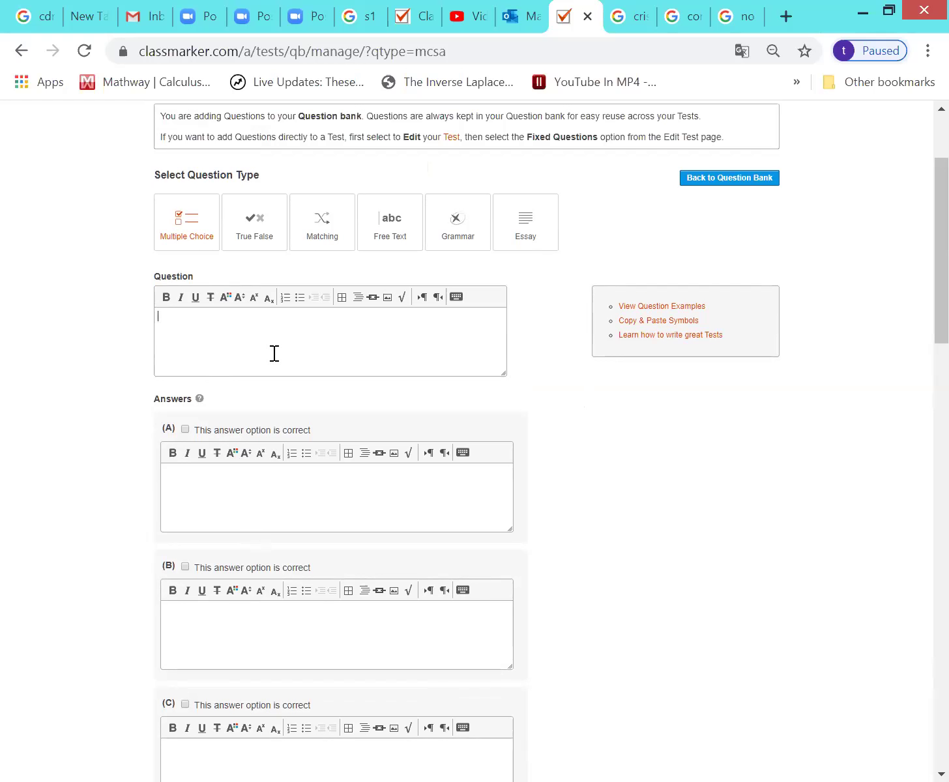
click(388, 298)
click(326, 338)
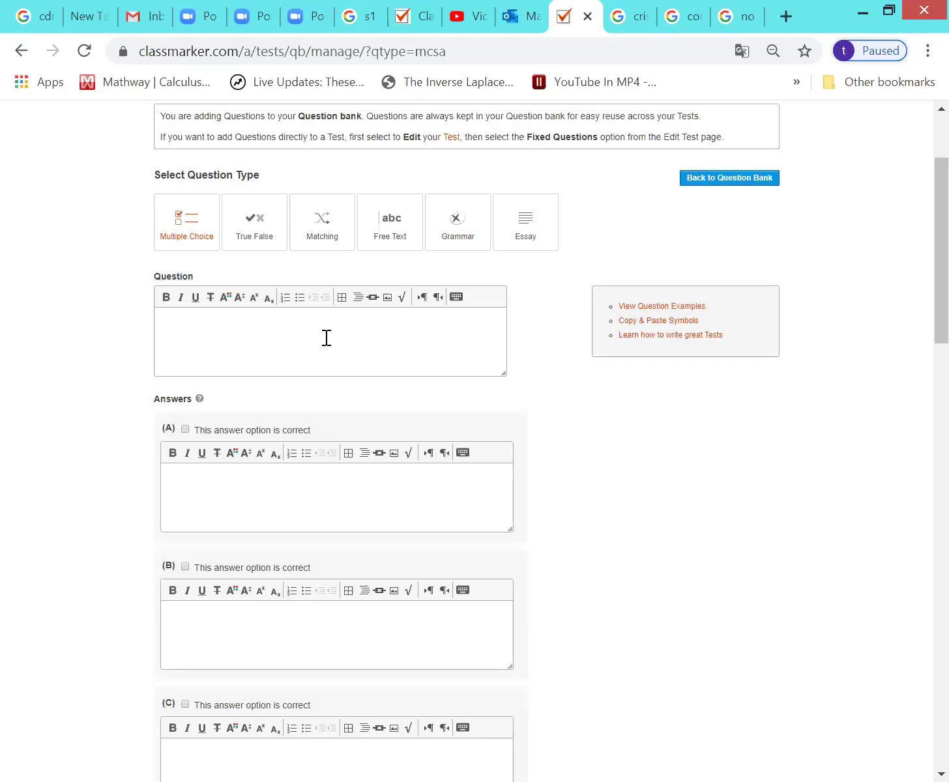
click(387, 298)
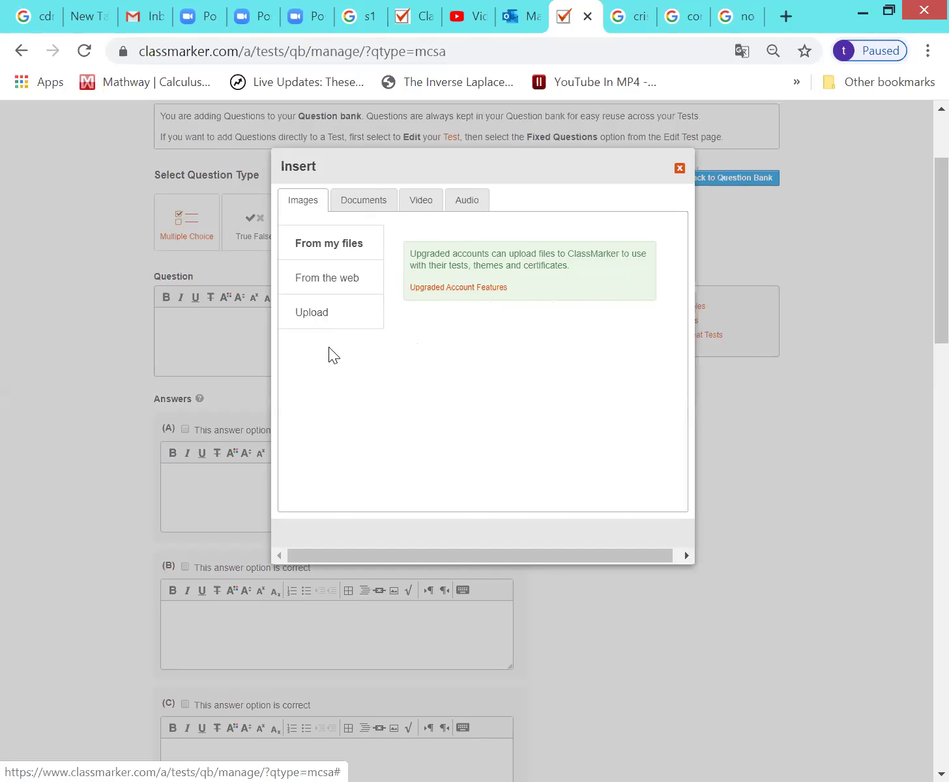
click(314, 316)
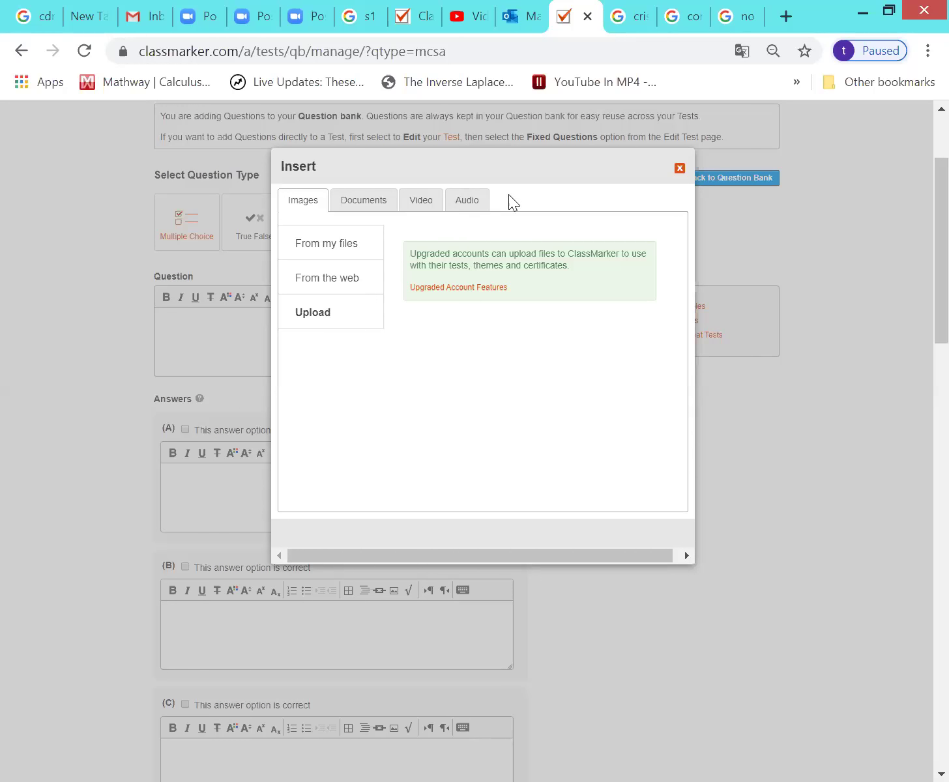
click(427, 203)
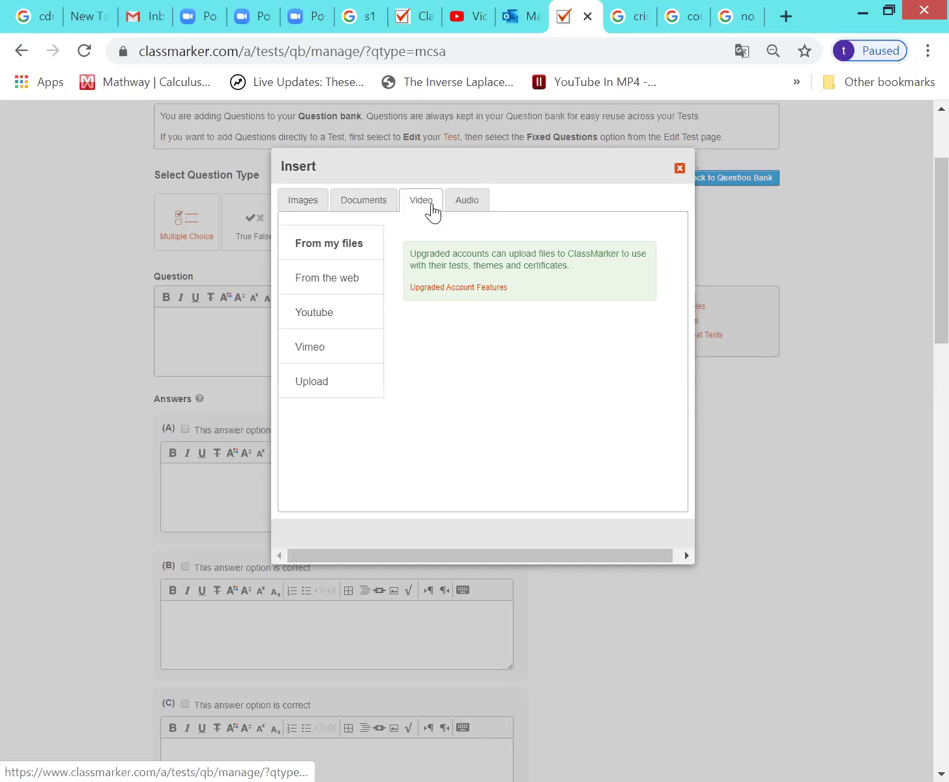
click(469, 202)
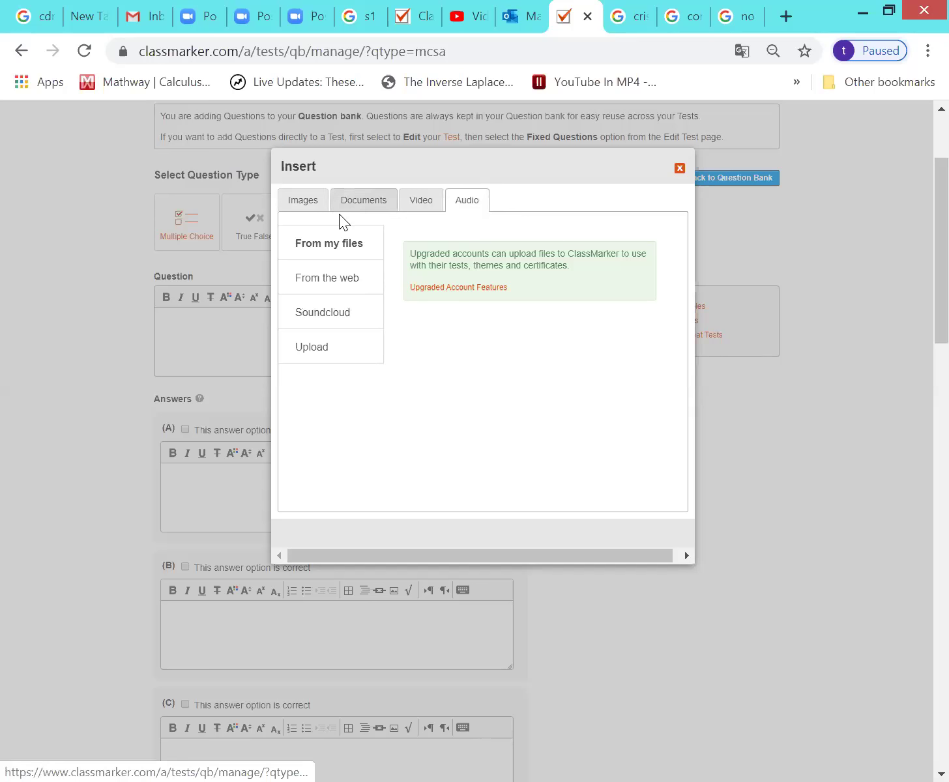
click(305, 210)
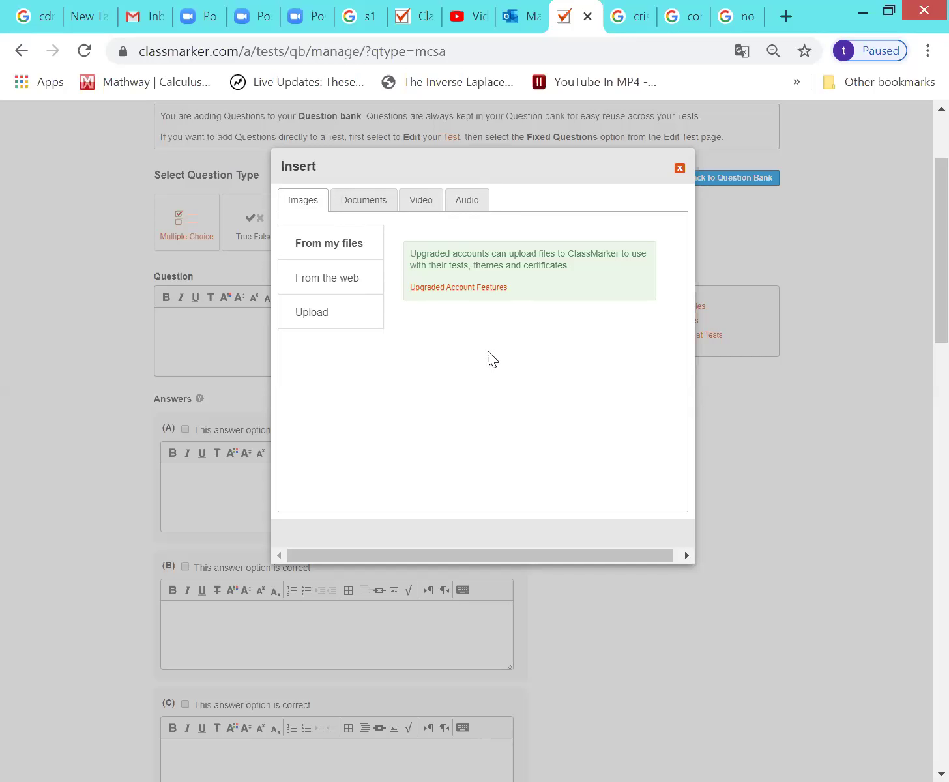
click(680, 169)
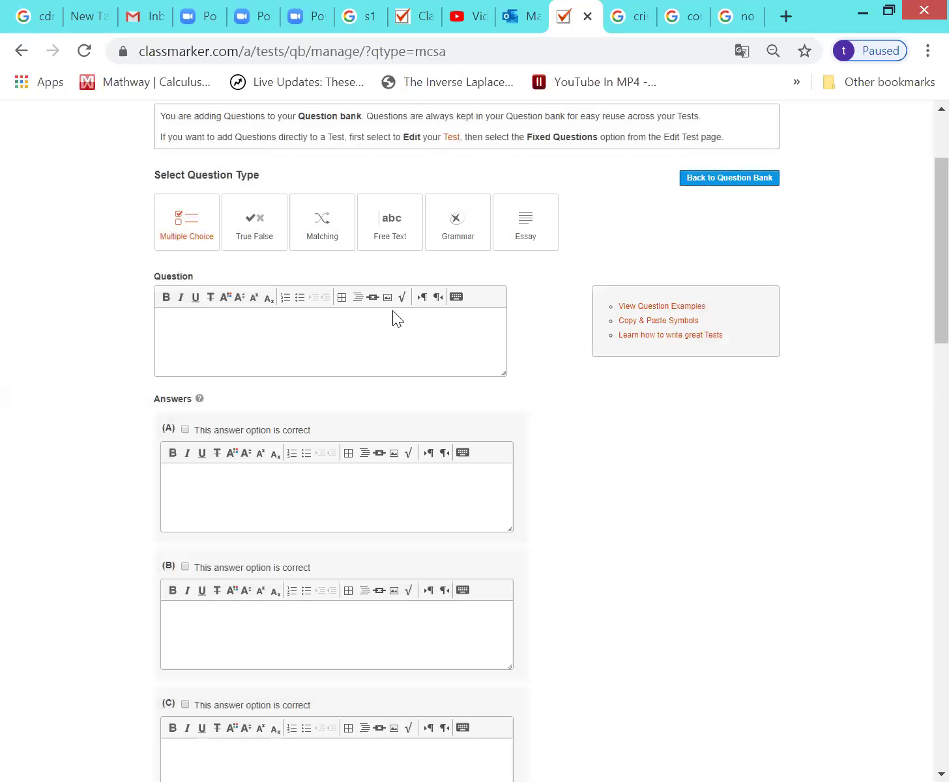
click(224, 334)
text(Enuna reaccion)
key(BackSpace)
key(BackSpace)
key(BackSpace)
key(BackSpace)
key(BackSpace)
key(BackSpace)
key(BackSpace)
key(BackSpace)
key(BackSpace)
key(BackSpace)
key(BackSpace)
key(BackSpace)
key(BackSpace)
text(una reaccion)
key(BackSpace)
key(BackSpace)
key(BackSpace)
key(BackSpace)
key(BackSpace)
key(BackSpace)
key(BackSpace)
key(BackSpace)
key(BackSpace)
key(BackSpace)
key(BackSpace)
key(BackSpace)
key(BackSpace)
key(BackSpace)
key(BackSpace)
text(Calcule la in)
key(ctrl+BackSpace)
key(ctrl+BackSpace)
key(ctrl+BackSpace)
Enter "Determine la integral de x^2" as the question text, with "integral" in lowercase.
text(Determine la INte)
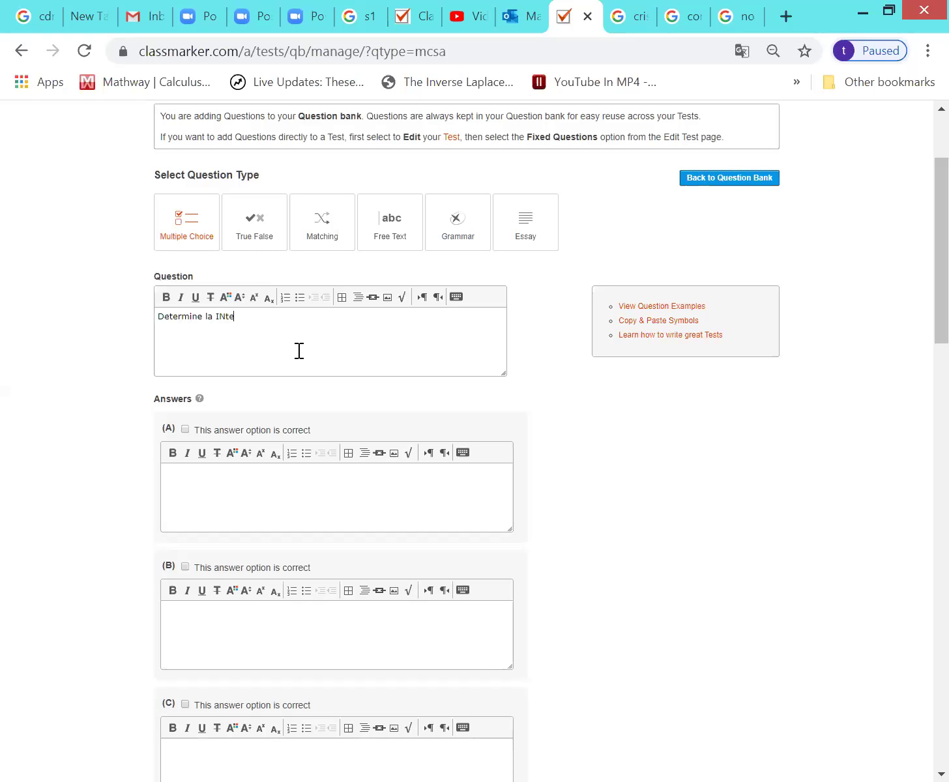
text(gral de x^2)
click(225, 317)
key(BackSpace)
key(BackSpace)
text(in)
click(284, 337)
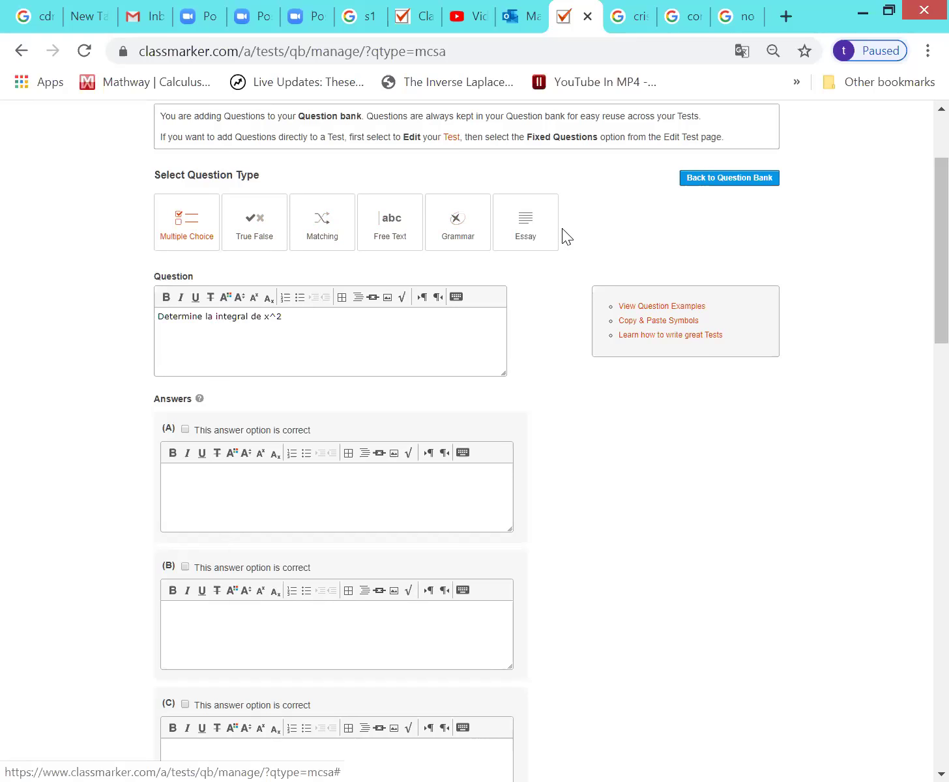
Change the question type to Free Text and enter x^3/3 as the mandatory accepted answer.
click(393, 227)
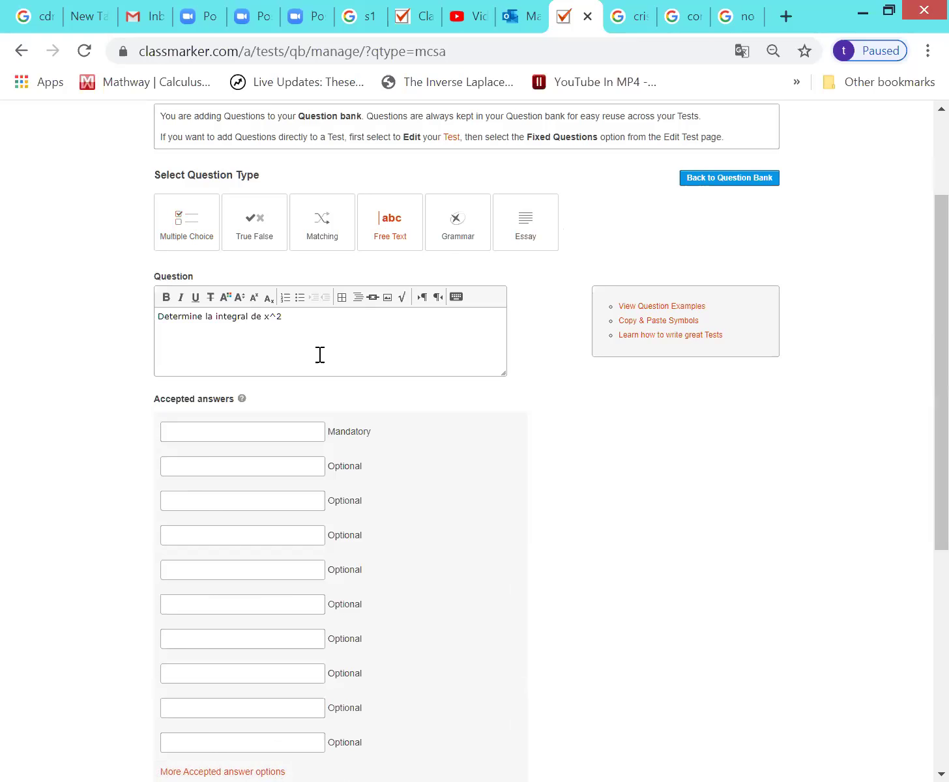
click(223, 434)
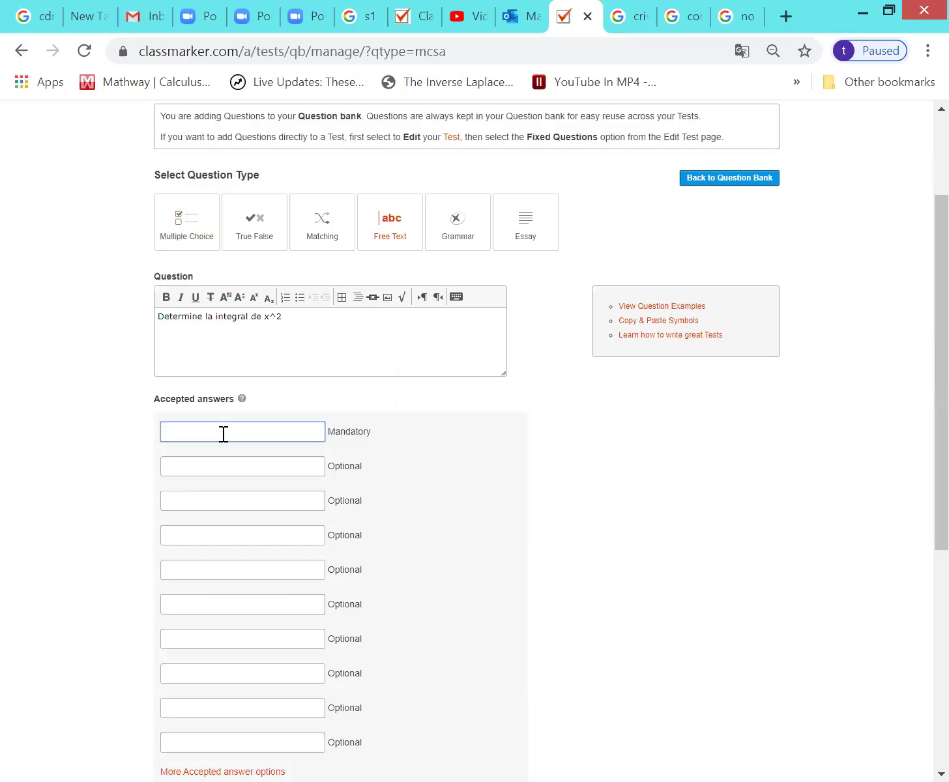
text(x)
text(^2)
key(BackSpace)
text(3/3)
Add xxx/3 and x*x*x/3 as the first two optional accepted answers.
click(198, 466)
text(x)
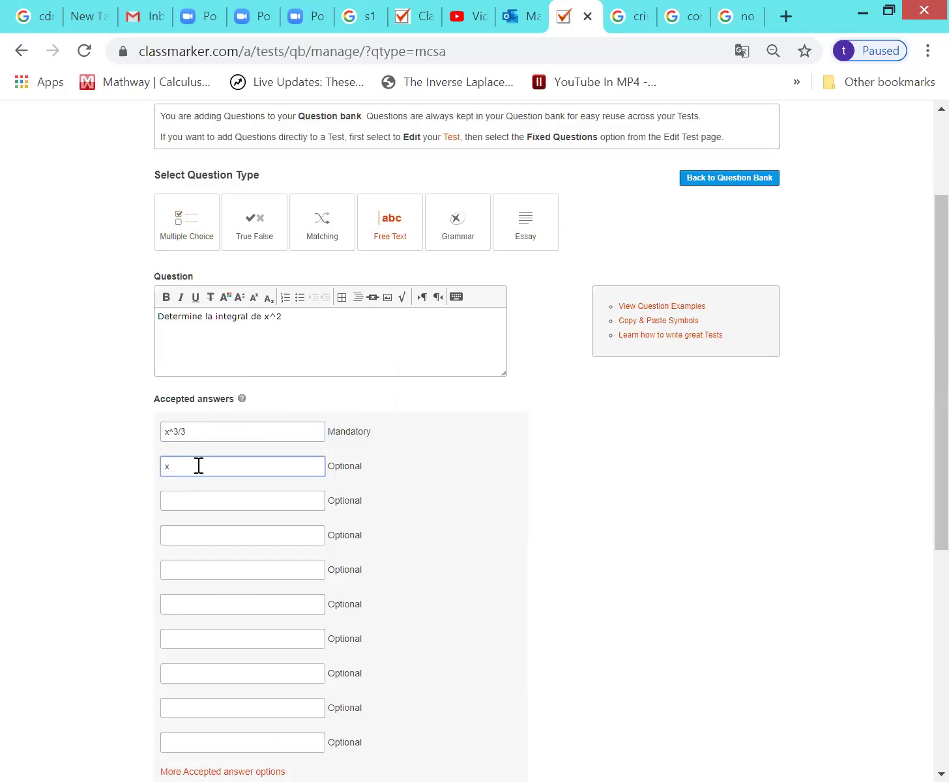
text(xx/3)
click(178, 502)
text(x)
text(^)
text(x)
text(*x)
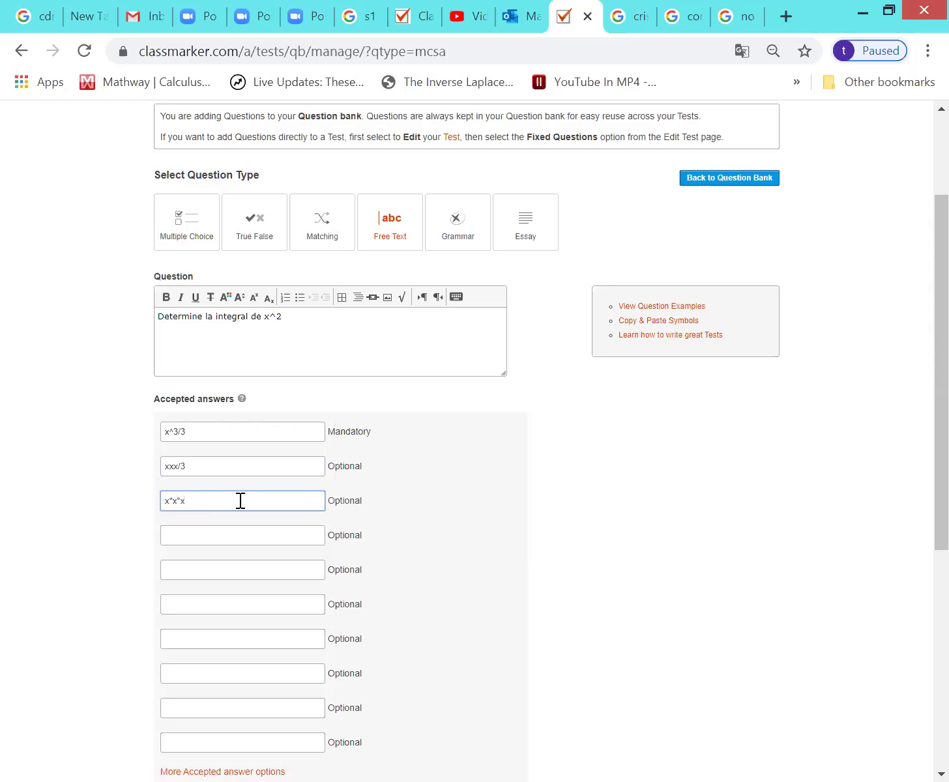
text(/3)
Add (x)(x)(x)/3 and 1/3x^3 as the next two optional accepted answers.
click(187, 540)
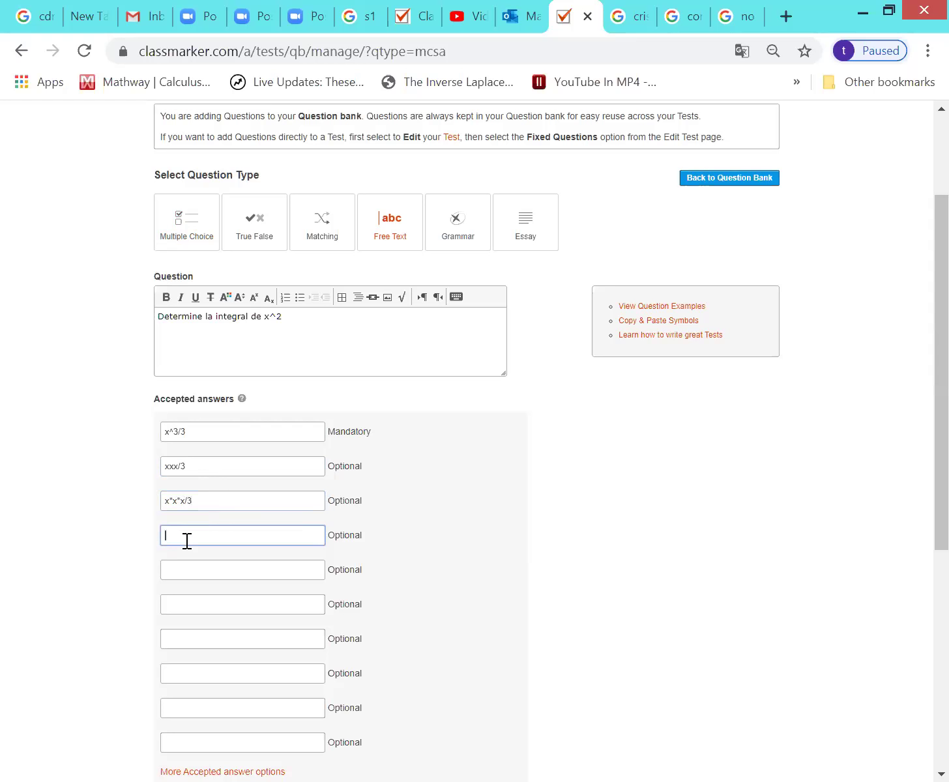
text(x)
key(BackSpace)
text((x)(x)(x)/3)
click(185, 569)
text(1/3)
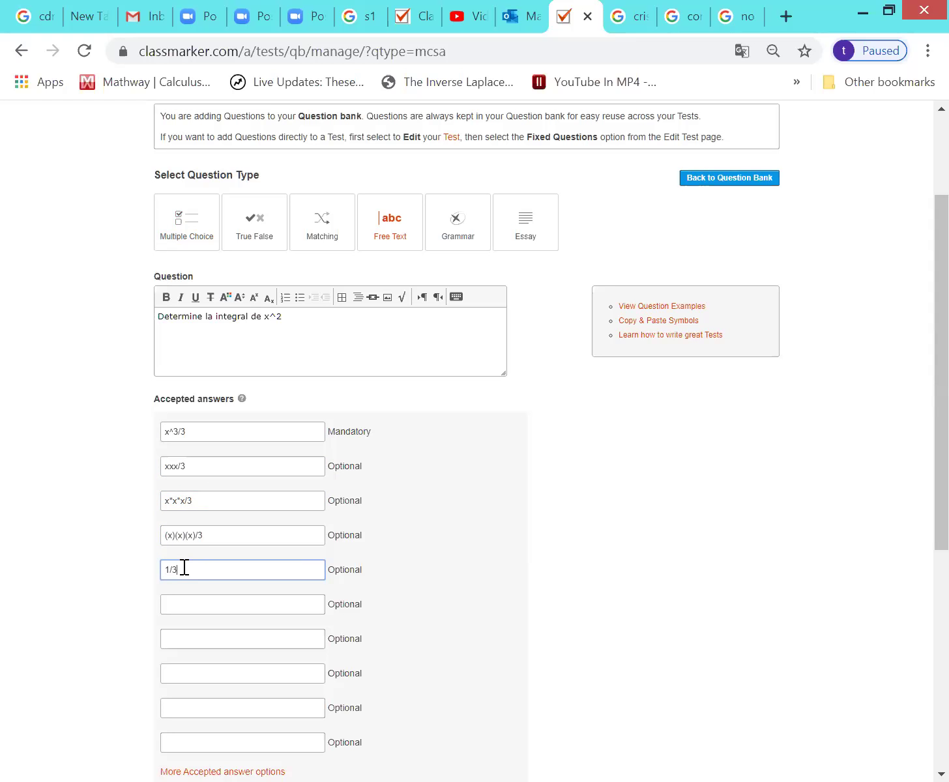
text(x^3)
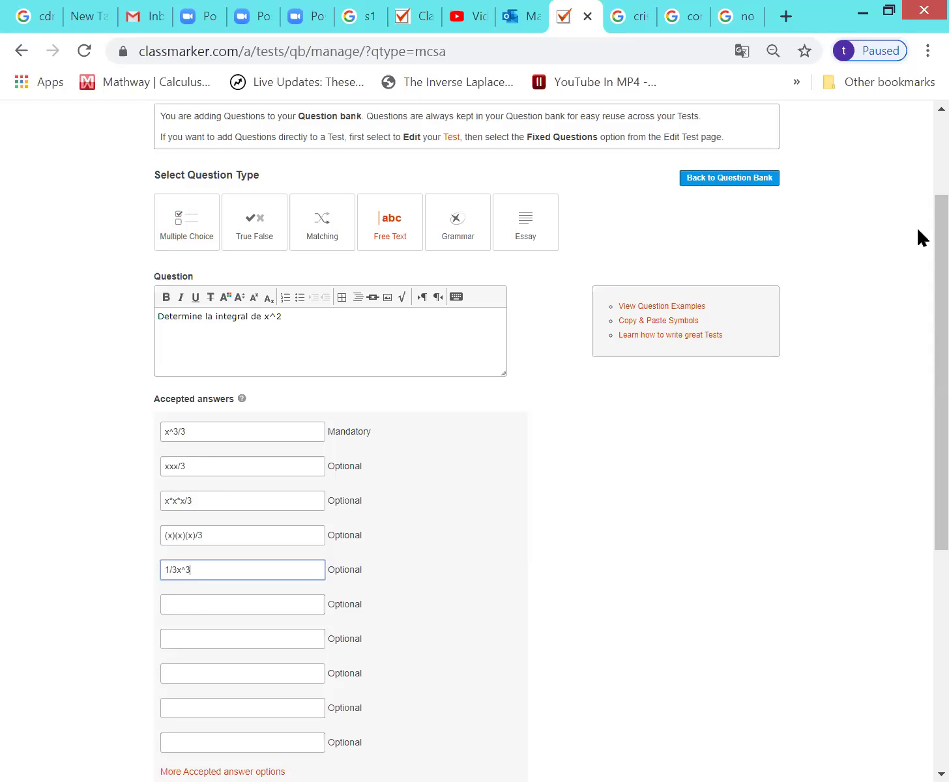
Choose Tema1 as the category of the integral question.
scroll(916, 225, down, 3)
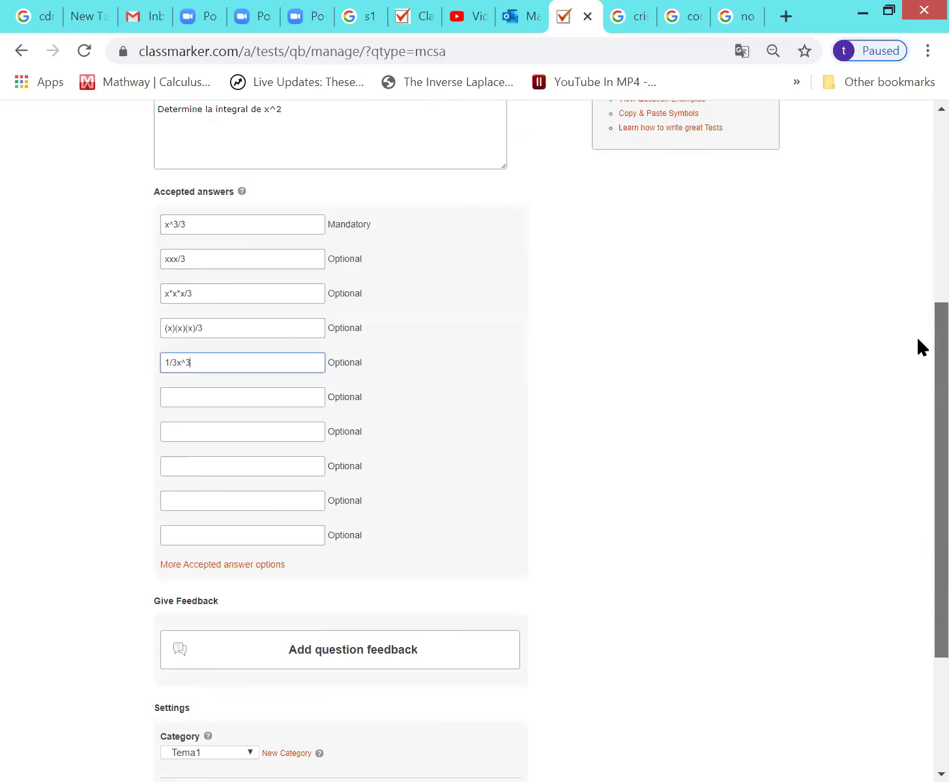
scroll(920, 346, down, 3)
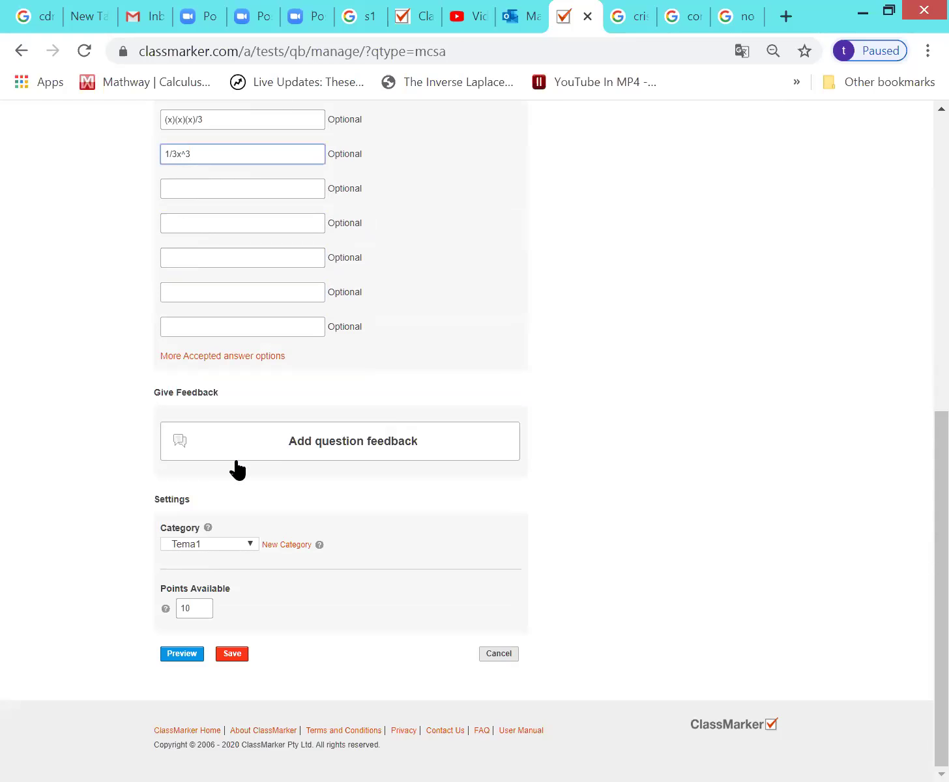
click(249, 545)
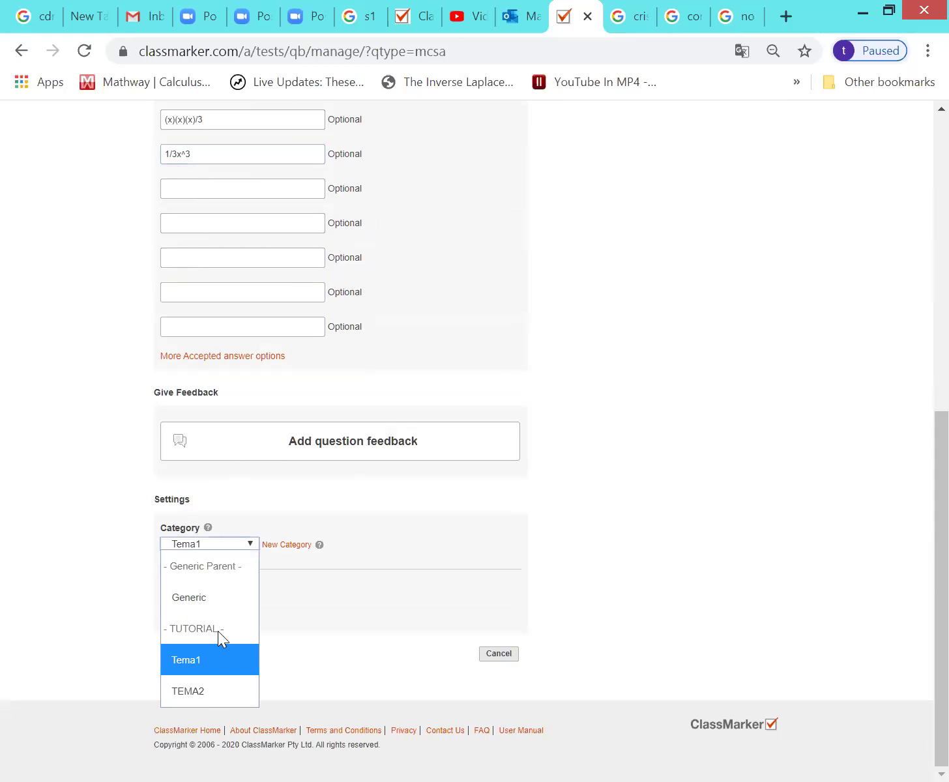
click(200, 668)
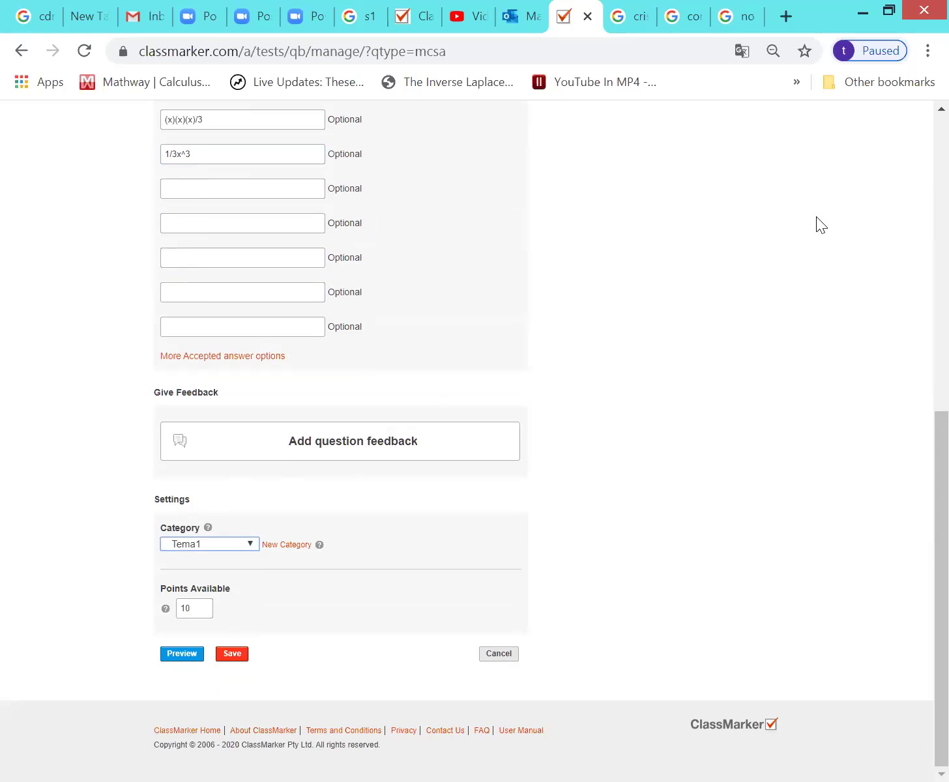
Review the integral question and its accepted answers, preview it and save it to the Question Bank.
scroll(919, 432, up, 7)
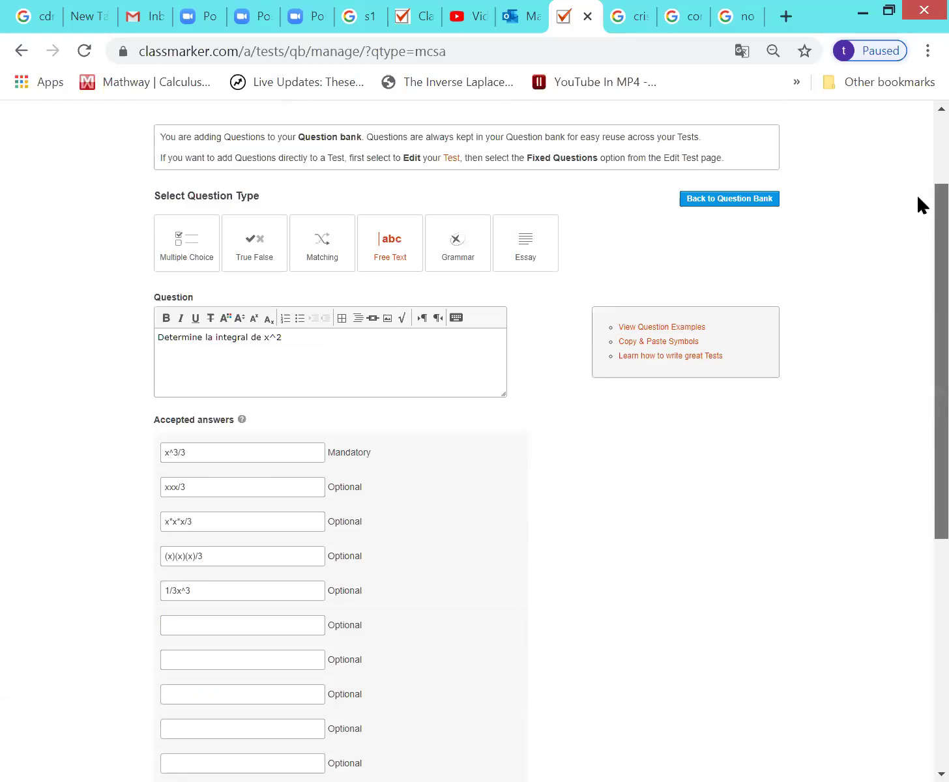
scroll(921, 288, down, 2)
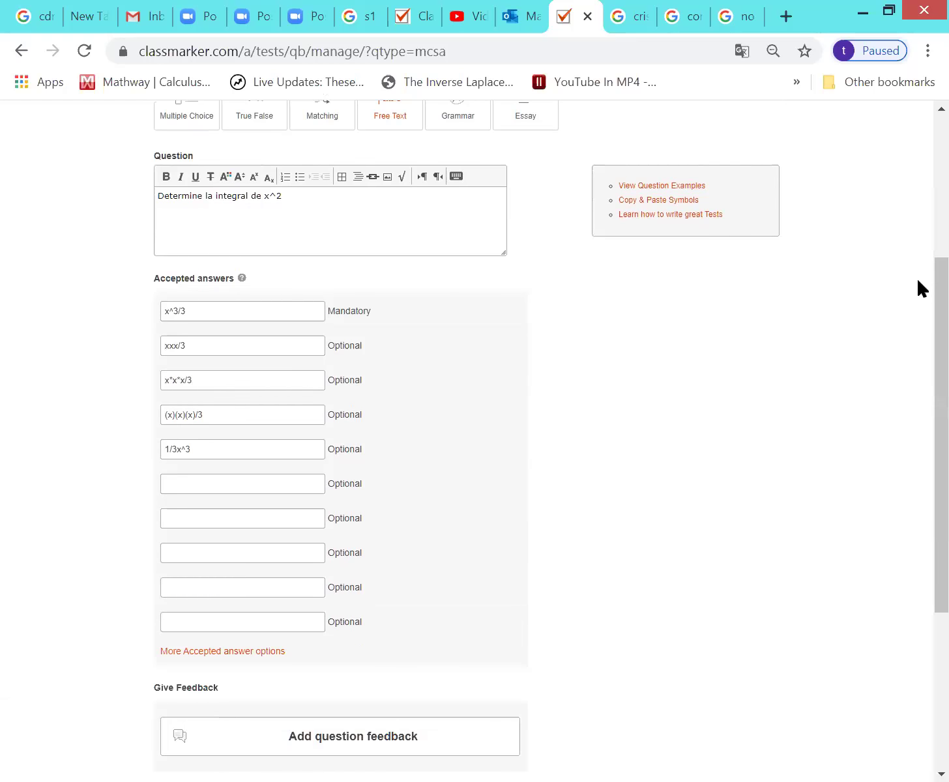
scroll(918, 274, up, 1)
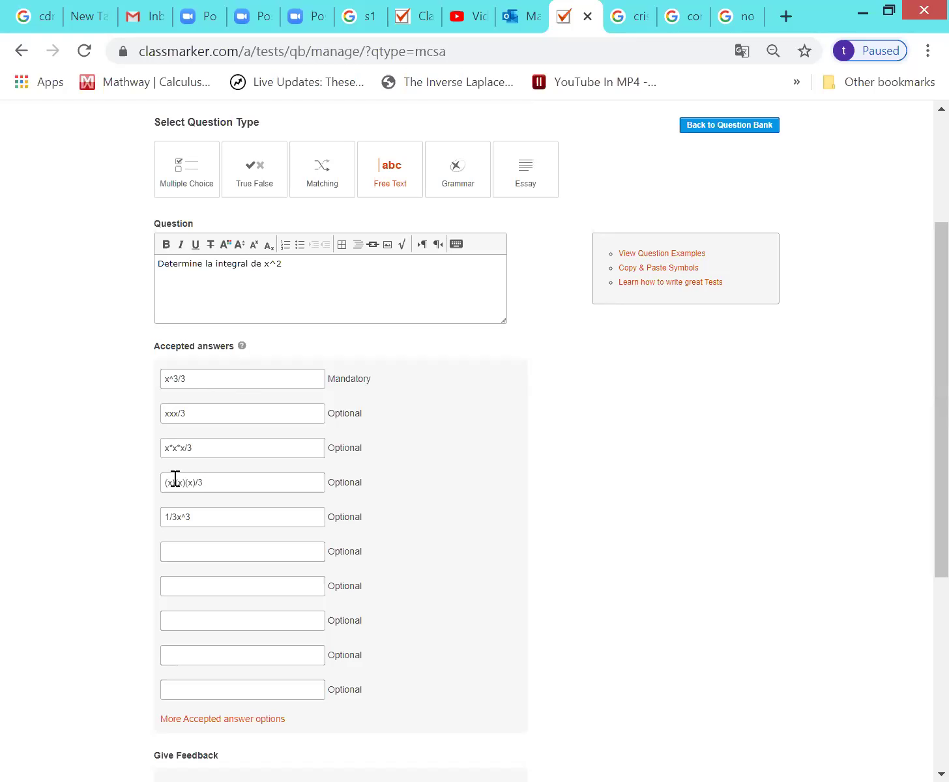
drag(916, 246, 917, 432)
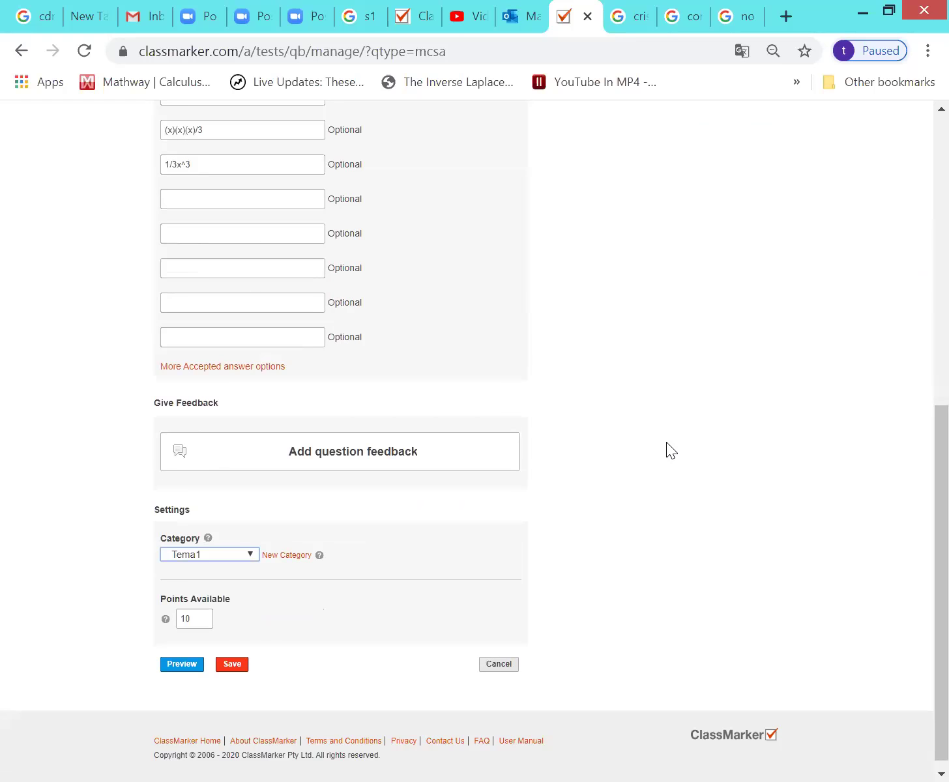
click(175, 665)
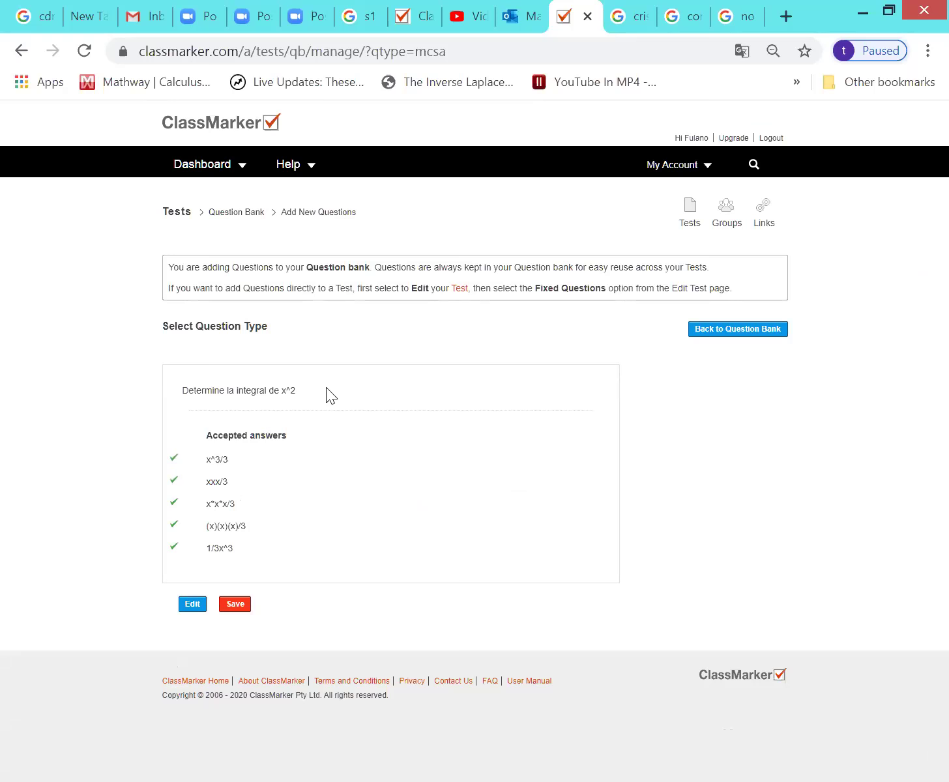
click(235, 608)
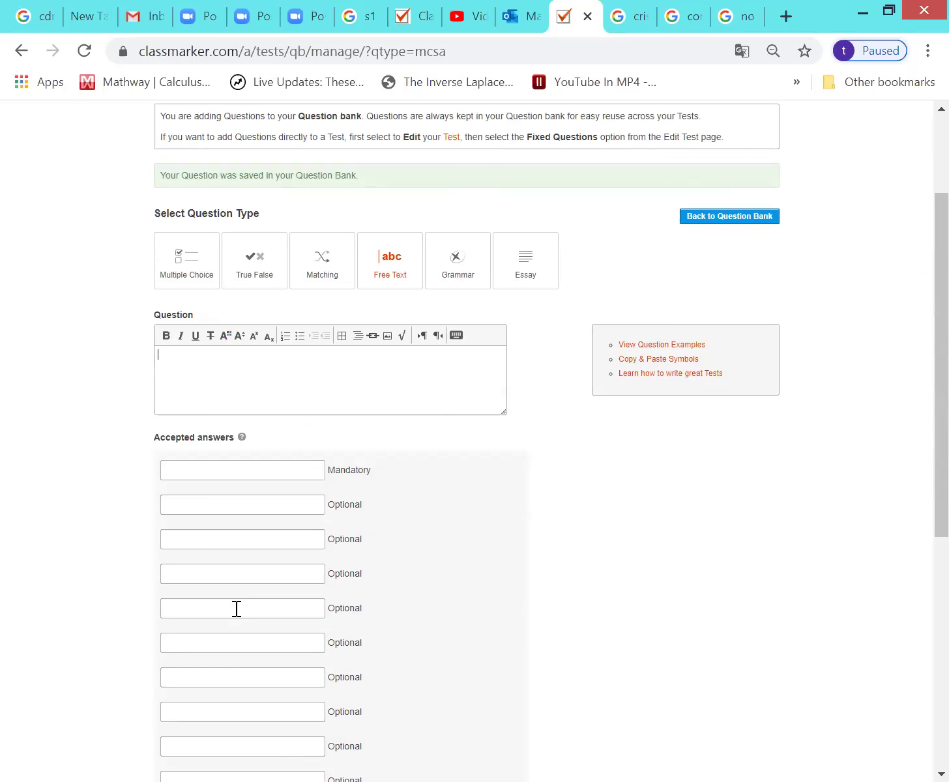
scroll(237, 608, down, 2)
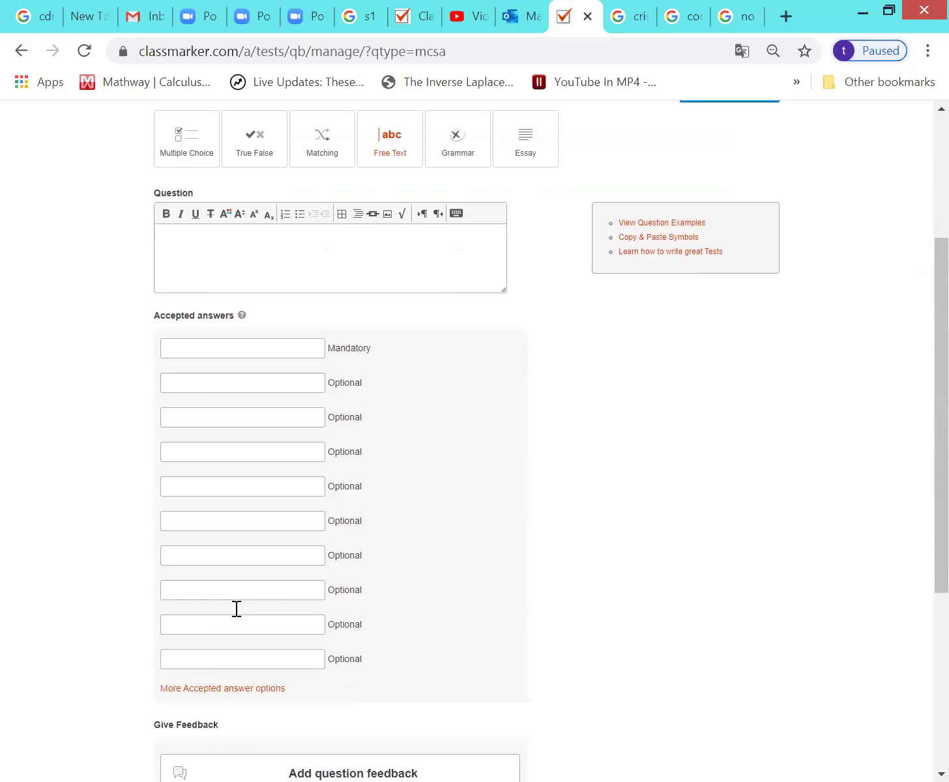
scroll(236, 608, up, 1)
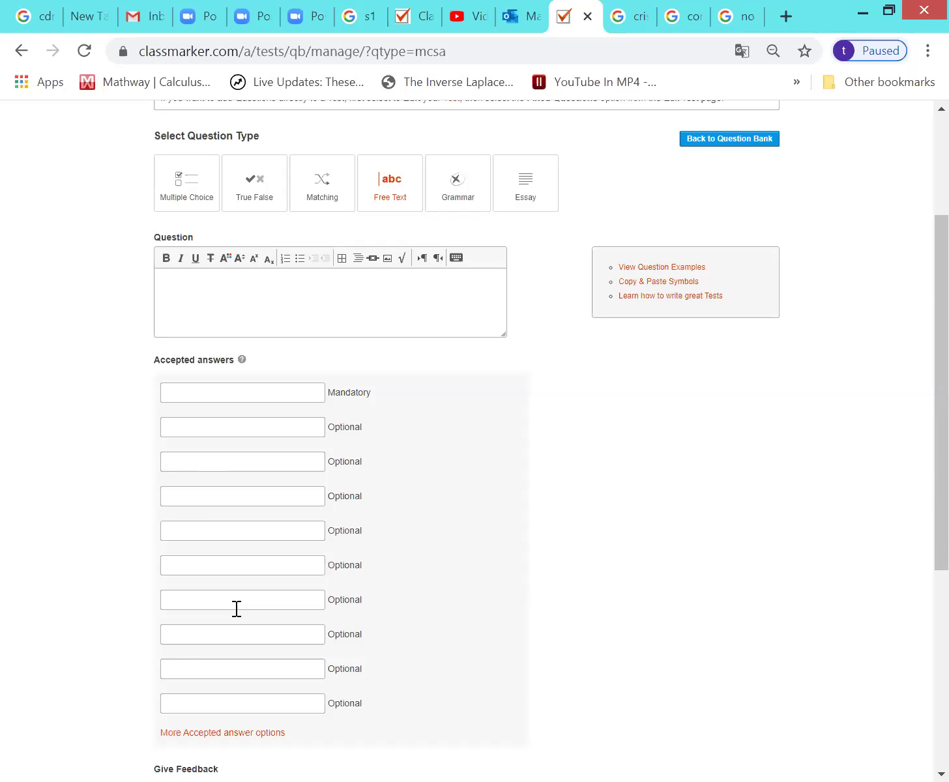
scroll(237, 608, down, 6)
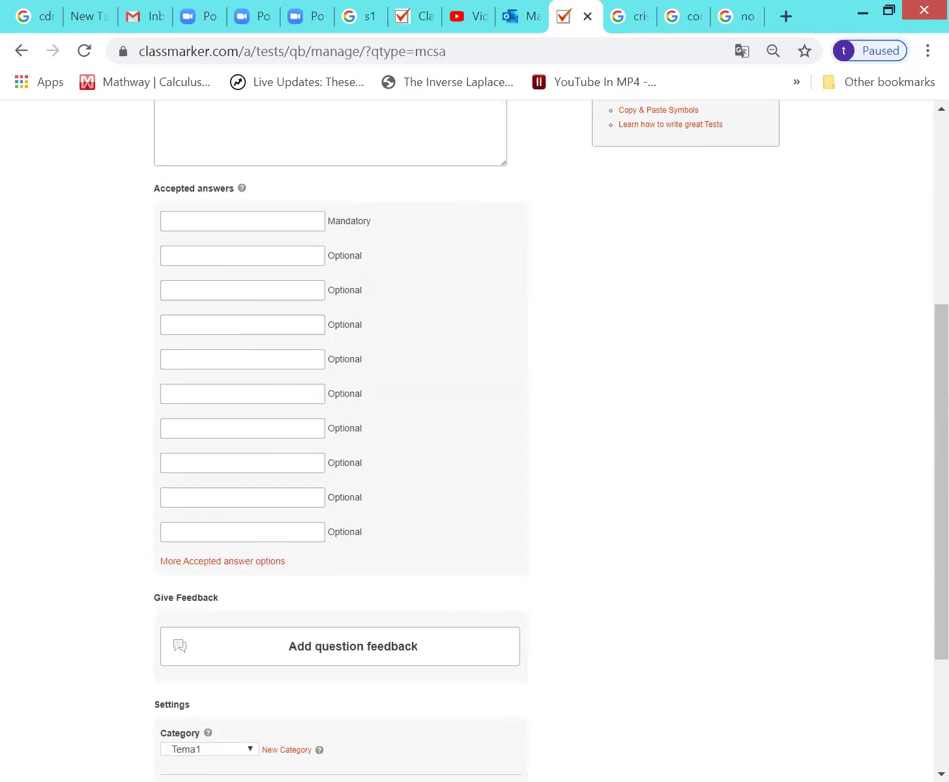
scroll(237, 609, up, 2)
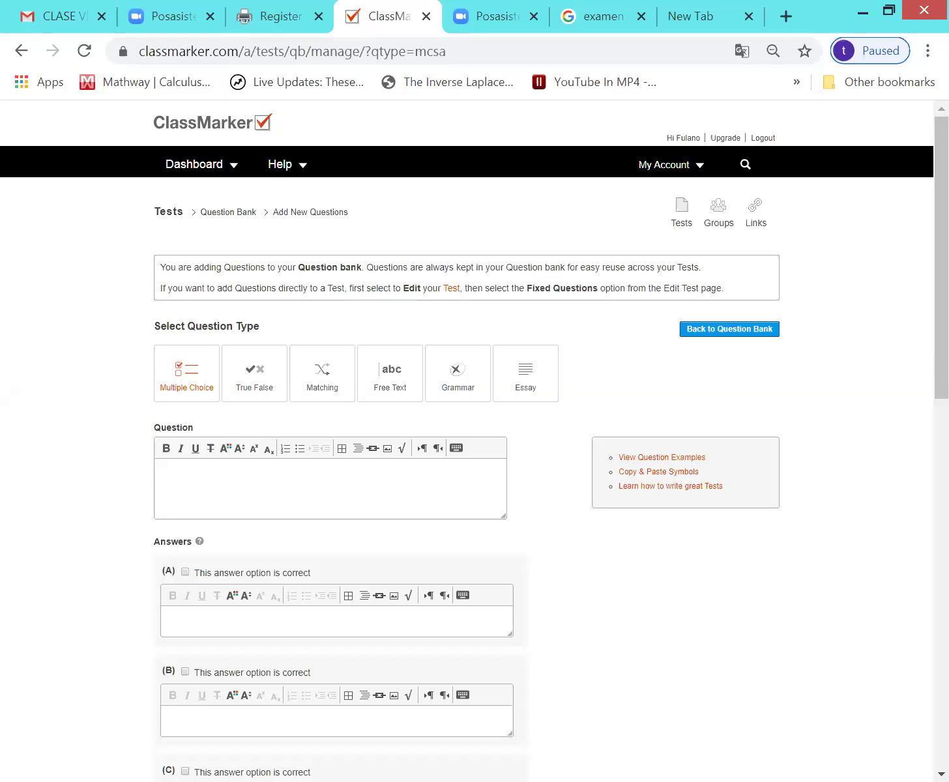
Enter "2. El término taíno significa:" with the lines "A. Guerrero", "B. Inteligente" and "C. Bueno" in the multiple choice question's text.
click(182, 476)
text(2. El término taíno significa: A. Guerrero B. Inteligente C. Bueno)
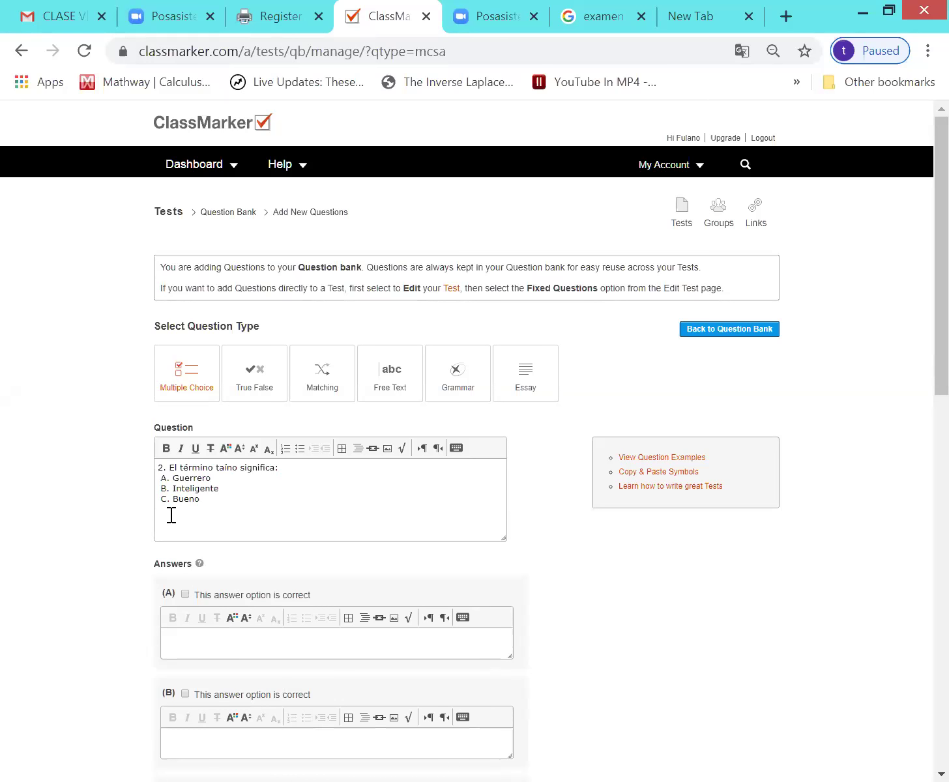
key(Up)
key(Up)
Set the font size of the whole taíno question text to Largest.
drag(190, 526, 148, 464)
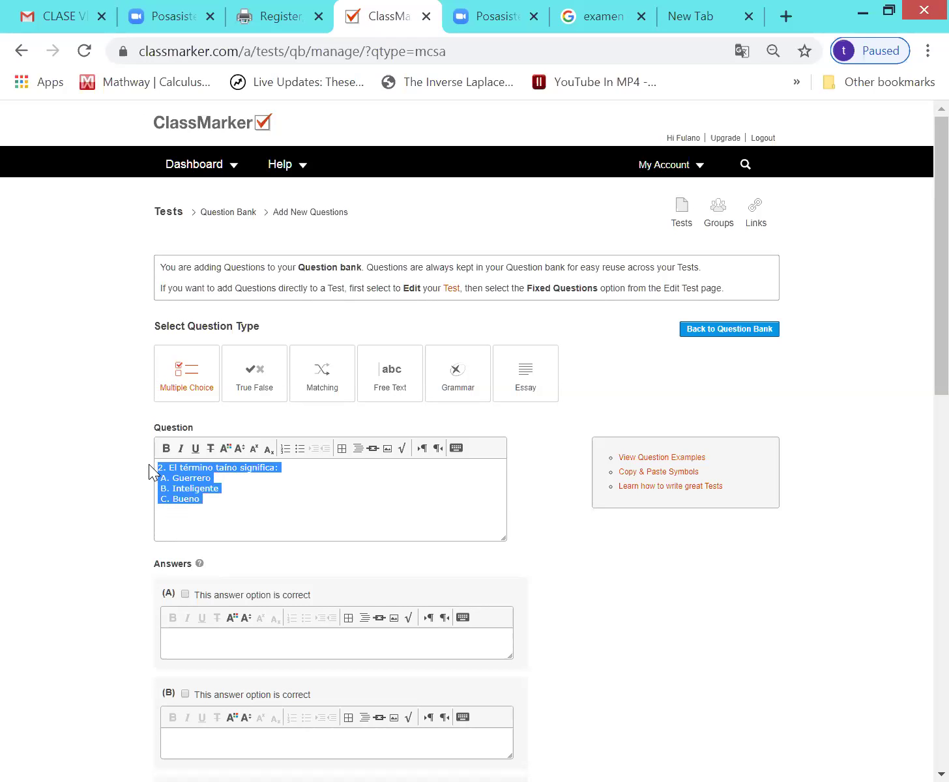
click(238, 450)
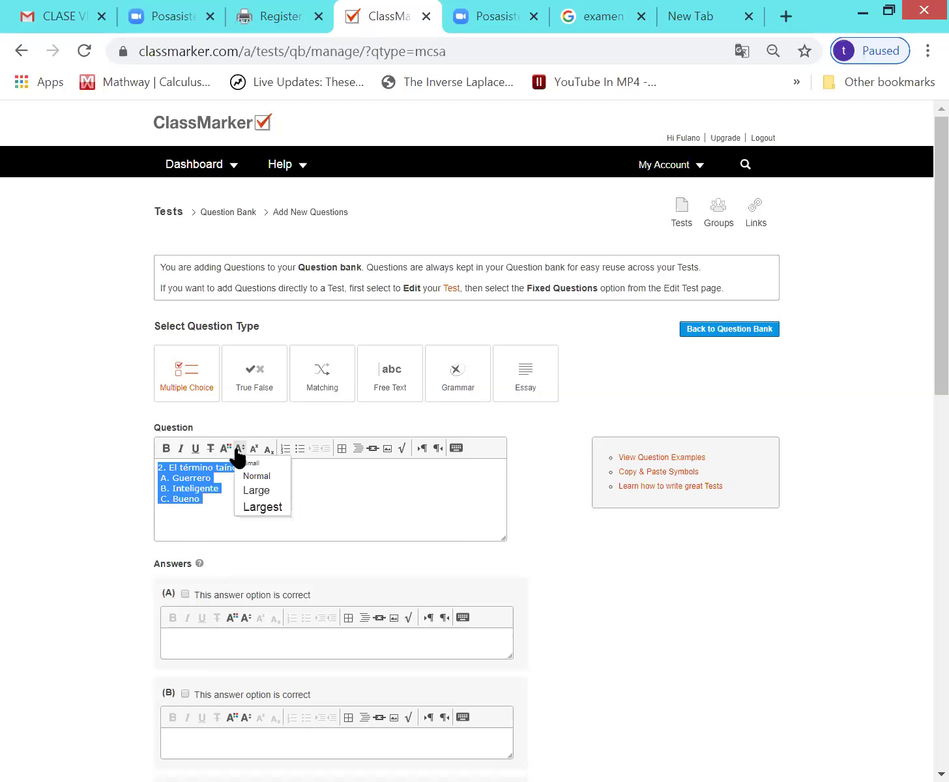
click(257, 510)
click(322, 530)
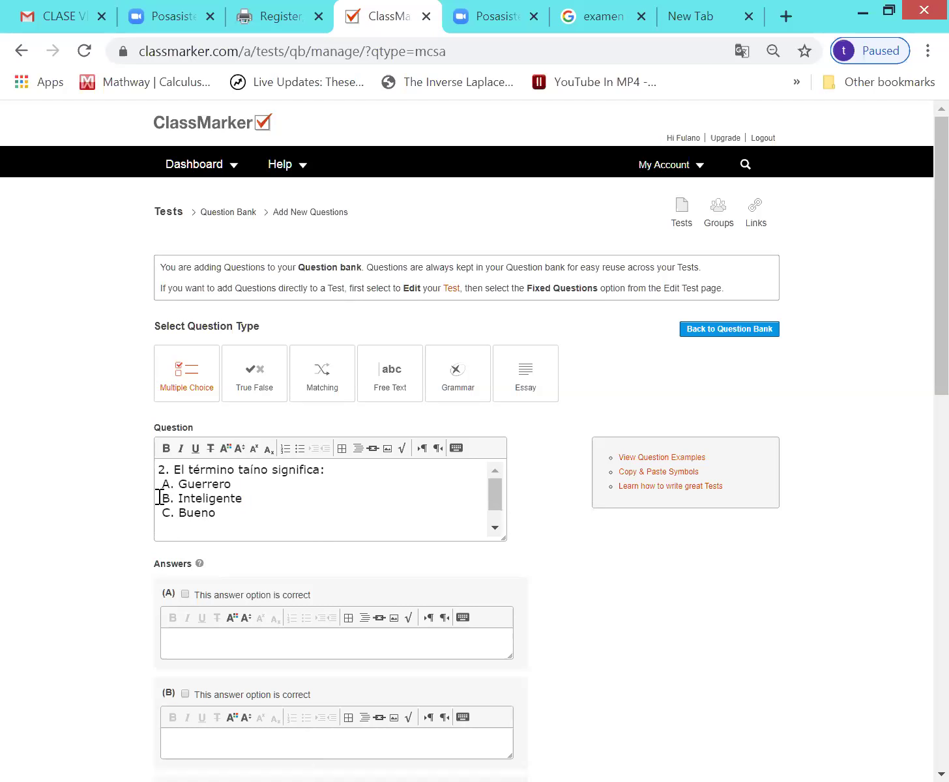
Move the lines "A. Guerrero", "B. Inteligente" and "C. Bueno" from the question text into answer A.
drag(159, 488, 229, 521)
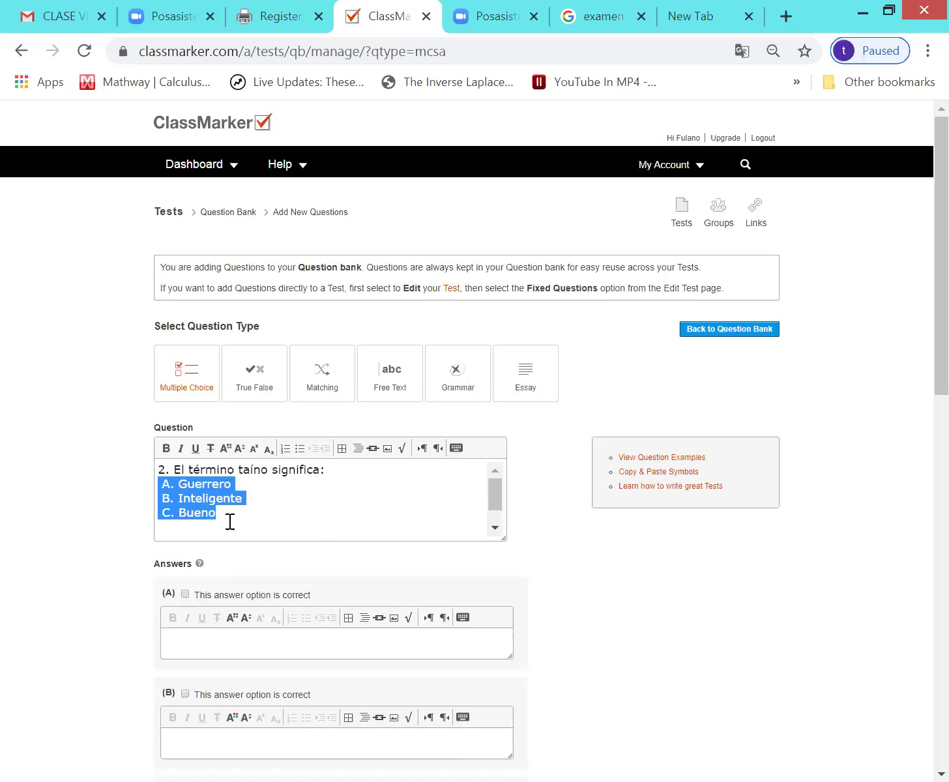
key(ctrl+x)
click(184, 649)
key(ctrl+v)
scroll(185, 645, down, 3)
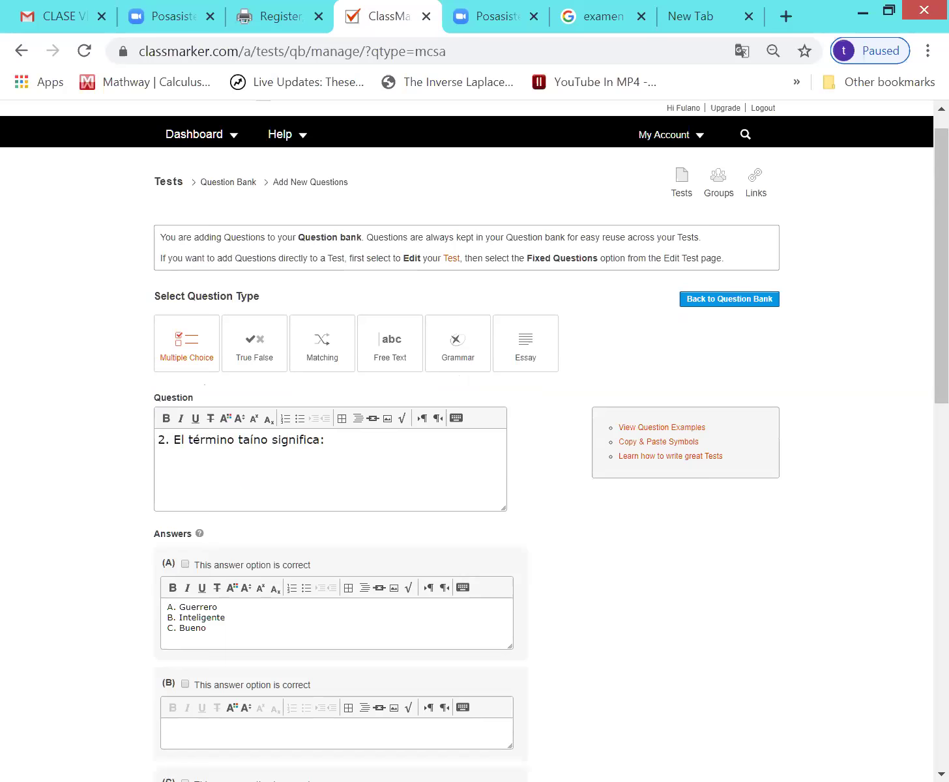
Move the "B. Inteligente" and "C. Bueno" lines from answer A into answer B.
drag(166, 424, 227, 449)
key(ctrl+x)
click(179, 542)
key(ctrl+v)
scroll(179, 542, down, 3)
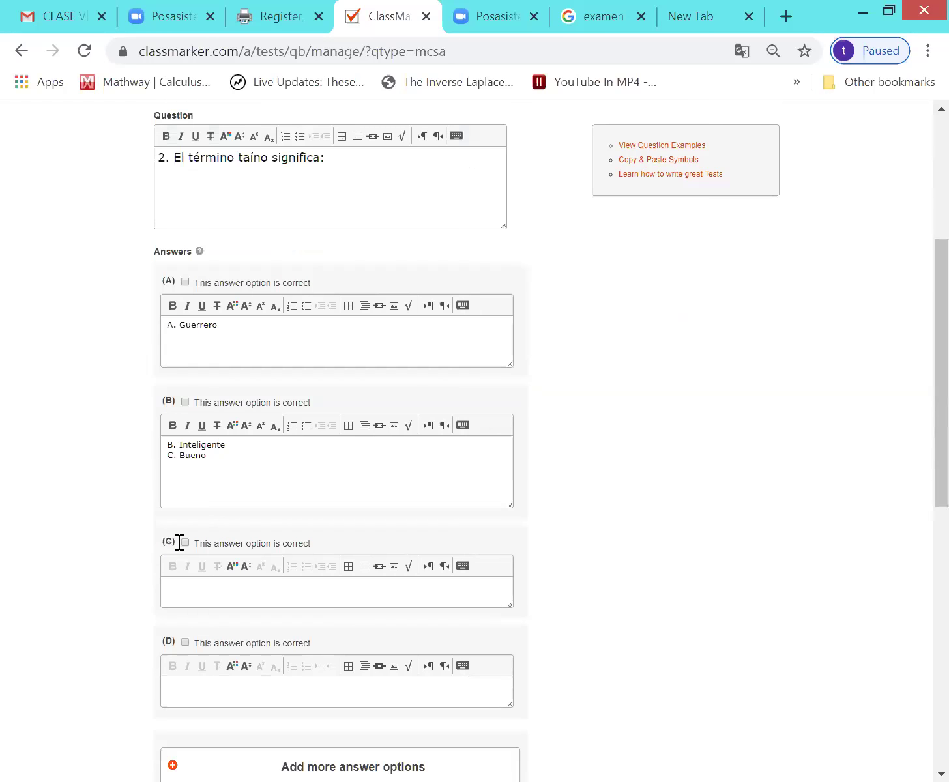
Copy the "B. Inteligente" and "C. Bueno" lines from answer B into answer C.
drag(168, 350, 229, 367)
key(ctrl+x)
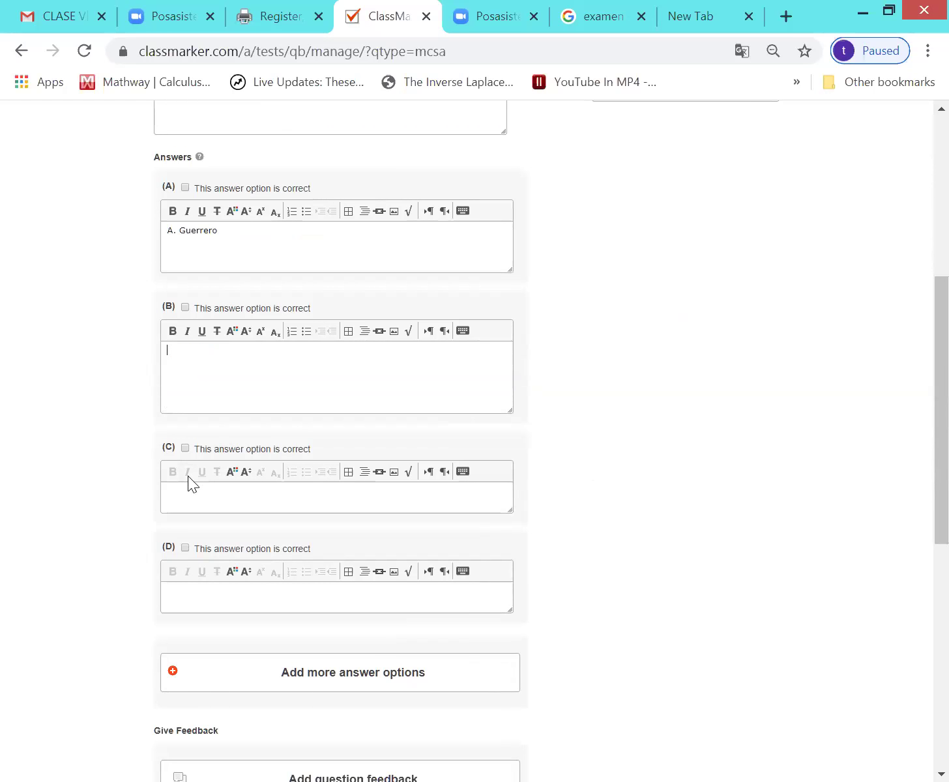
key(ctrl+v)
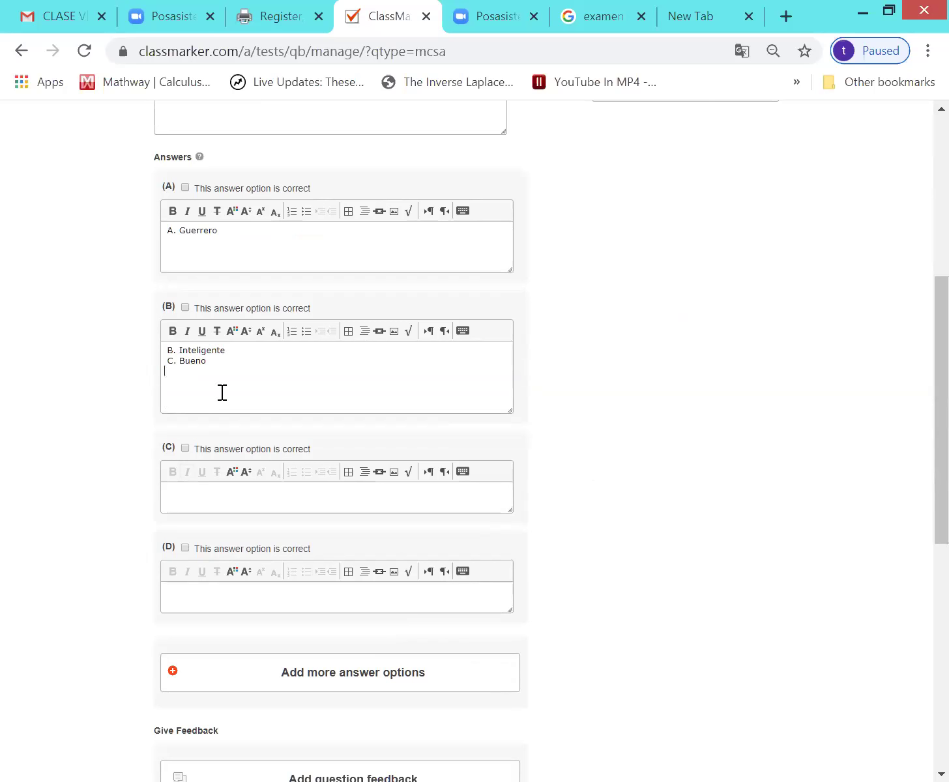
click(174, 490)
key(ctrl+v)
key(Return)
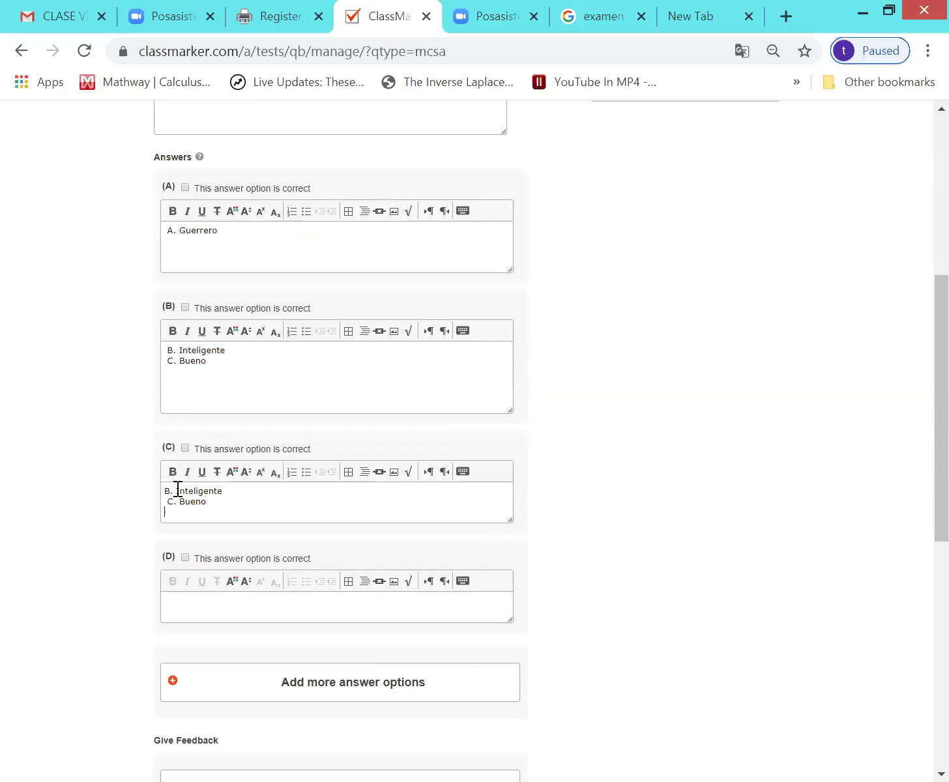
Delete the "B. Inteligente" line and the "C." prefix from answer C, keeping only "Bueno".
drag(224, 498, 165, 490)
click(229, 491)
key(BackSpace)
key(BackSpace)
key(BackSpace)
key(BackSpace)
key(BackSpace)
key(BackSpace)
key(BackSpace)
key(BackSpace)
key(BackSpace)
key(BackSpace)
key(BackSpace)
key(BackSpace)
key(BackSpace)
key(BackSpace)
key(Down)
key(Right)
key(BackSpace)
key(BackSpace)
key(BackSpace)
key(BackSpace)
Delete the "C. Bueno" line and the "B." prefix from answer B, keeping only "Inteligente".
click(179, 363)
key(BackSpace)
key(BackSpace)
key(BackSpace)
double_click(181, 363)
key(BackSpace)
key(BackSpace)
click(179, 352)
key(BackSpace)
key(BackSpace)
key(BackSpace)
Remove the "A." prefix from answer A and the "2." numbering from the question text.
scroll(179, 353, up, 2)
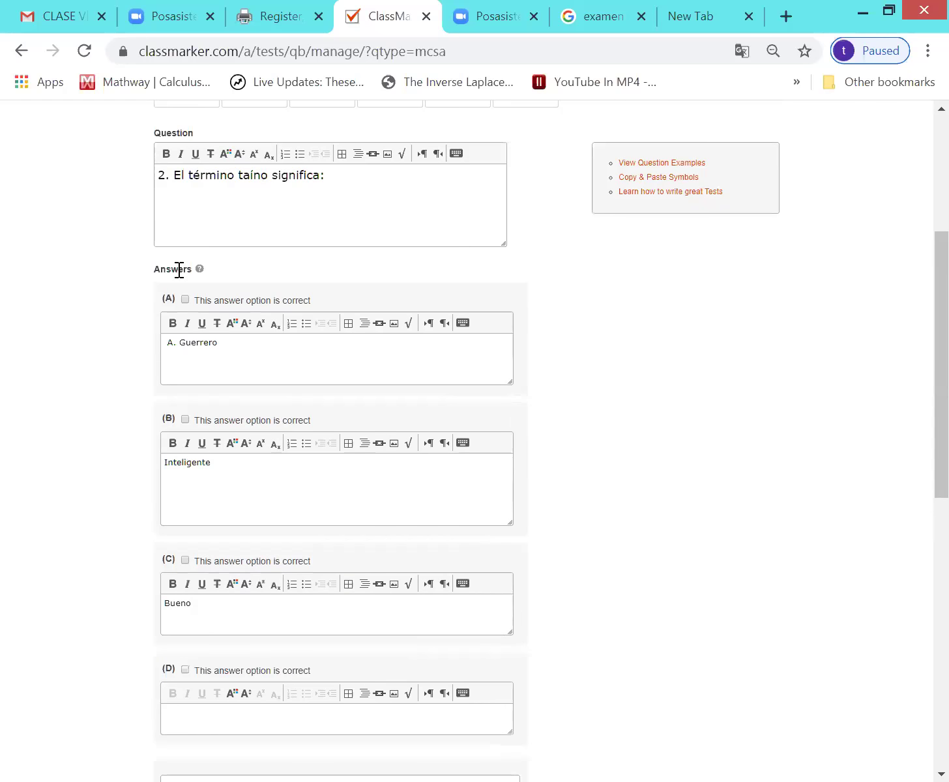
click(181, 347)
key(BackSpace)
key(BackSpace)
key(BackSpace)
click(174, 177)
key(BackSpace)
key(BackSpace)
key(BackSpace)
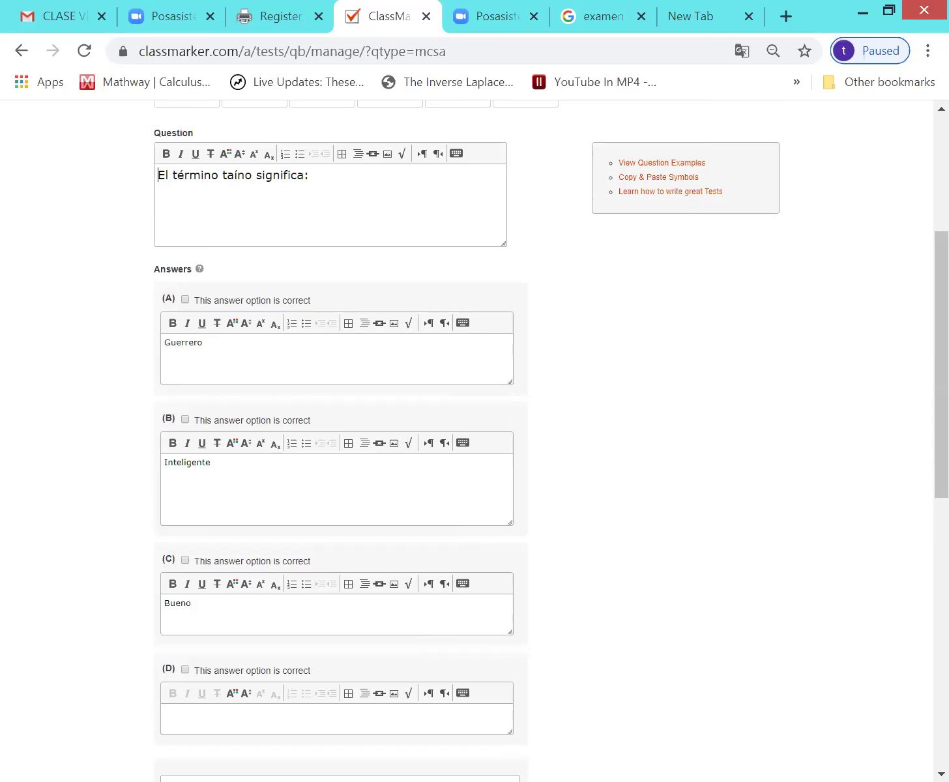
Enter "Todas" as answer D, then add more answer options and enter "Ninguna" as answer E.
scroll(174, 181, down, 2)
scroll(174, 181, up, 1)
scroll(174, 183, down, 2)
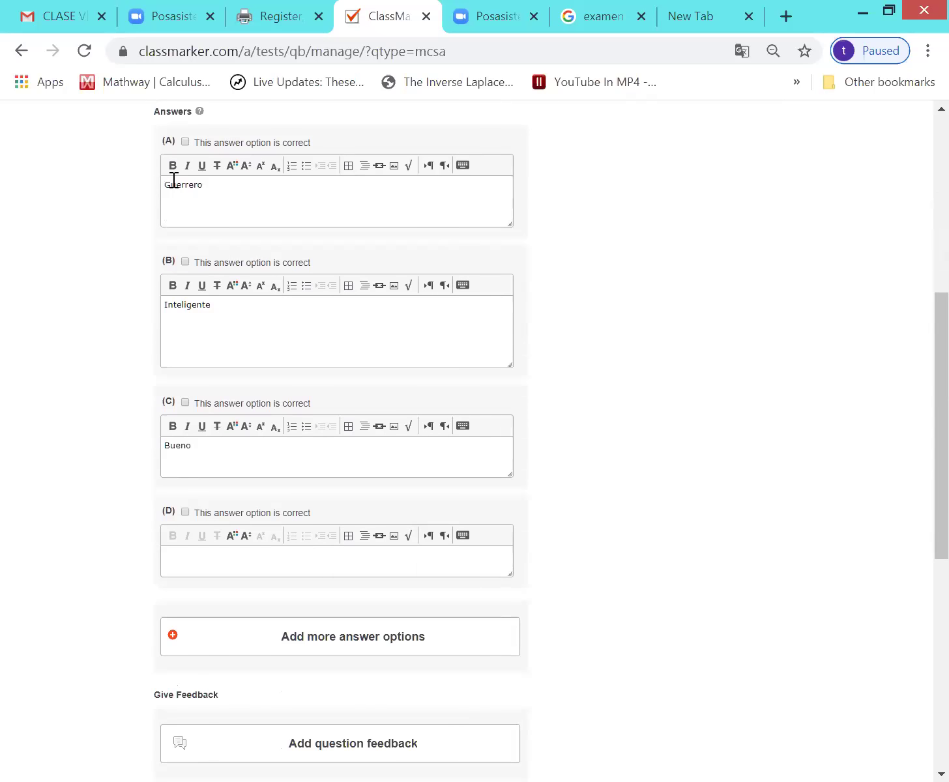
click(183, 551)
text(Todas)
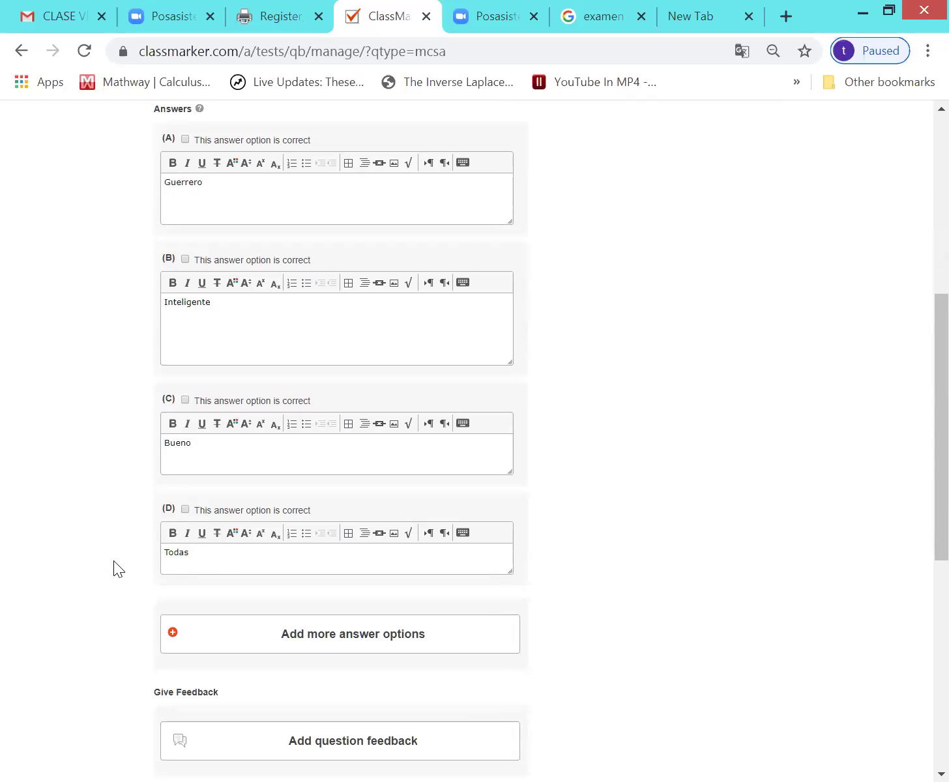
click(320, 634)
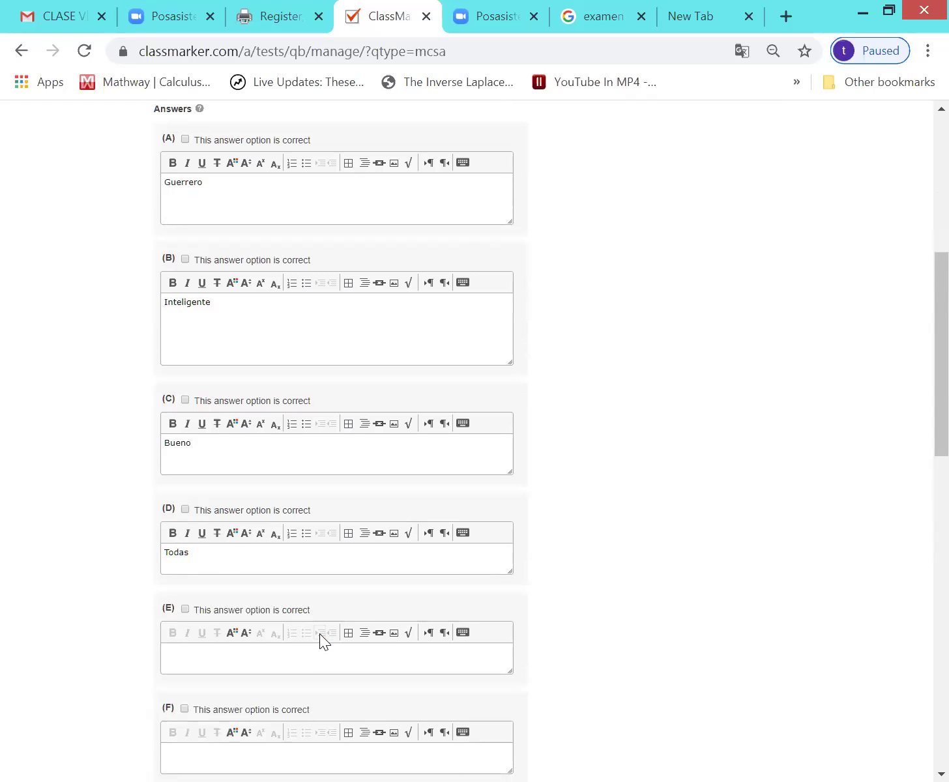
click(283, 668)
text(Ninguna)
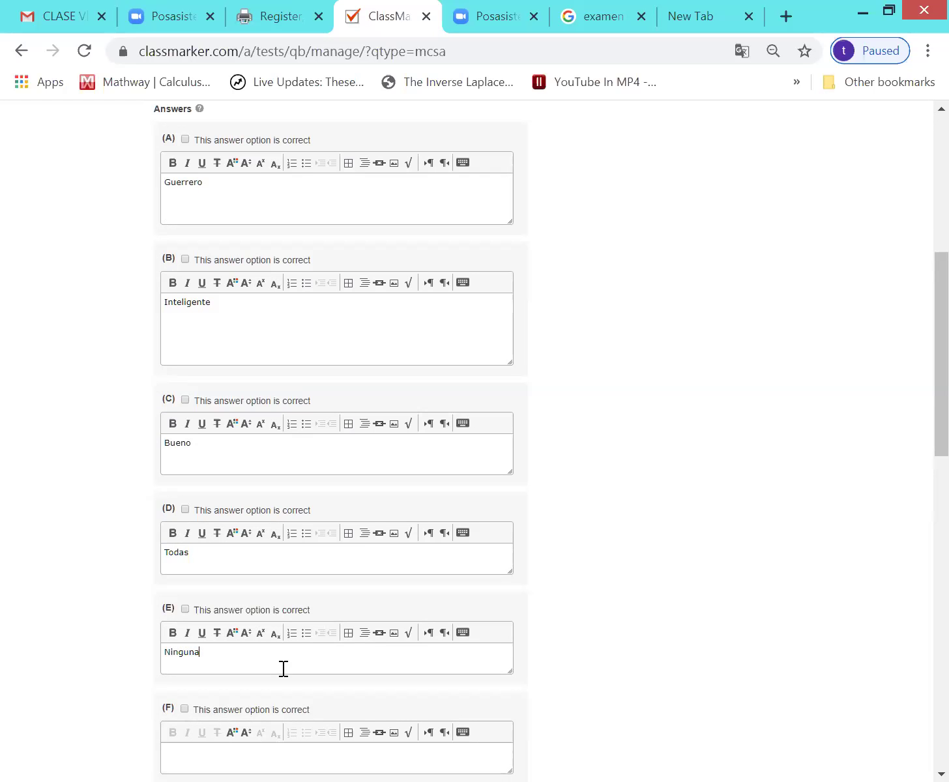
Check the question and its answers, and mark answer C, "Bueno", as the correct option.
scroll(283, 668, down, 2)
scroll(283, 668, up, 3)
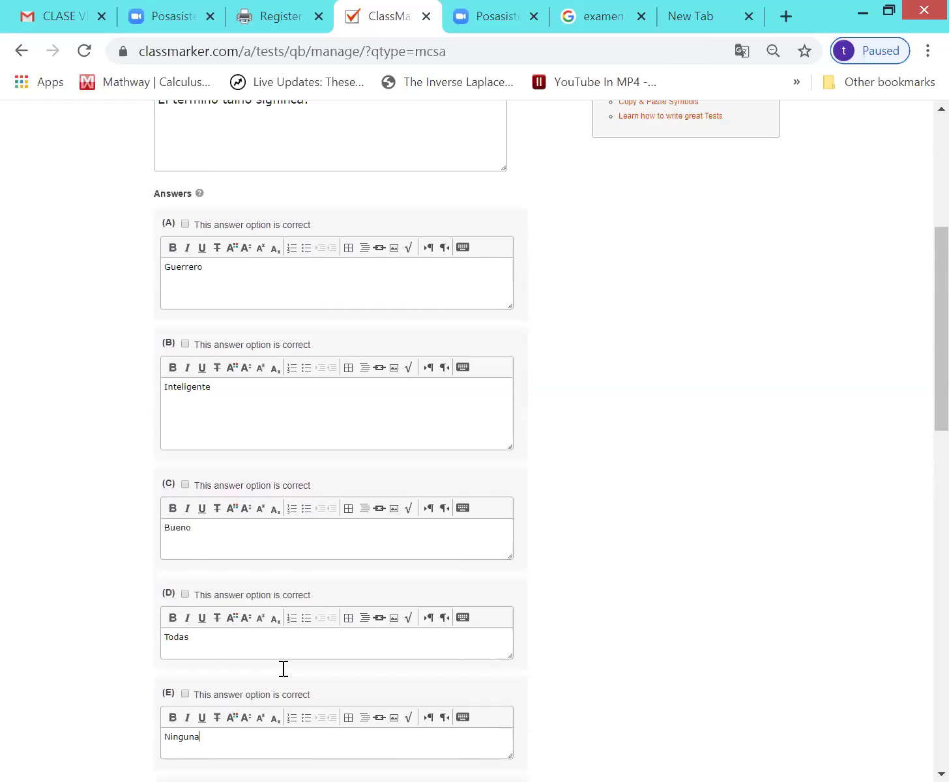
scroll(283, 669, up, 3)
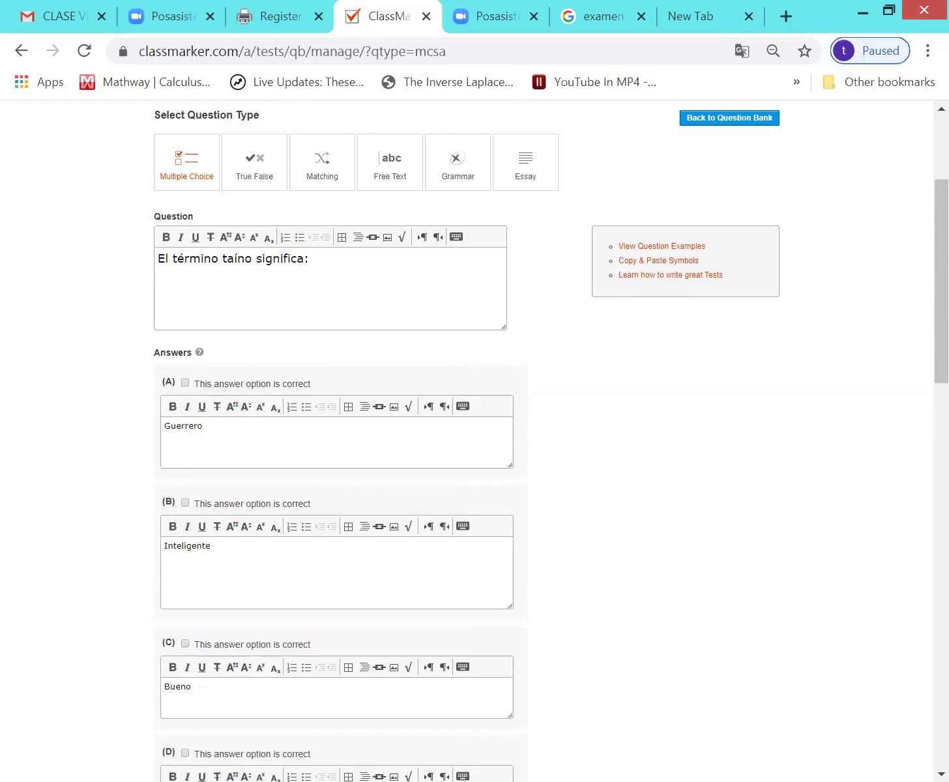
scroll(283, 669, up, 1)
scroll(283, 668, down, 2)
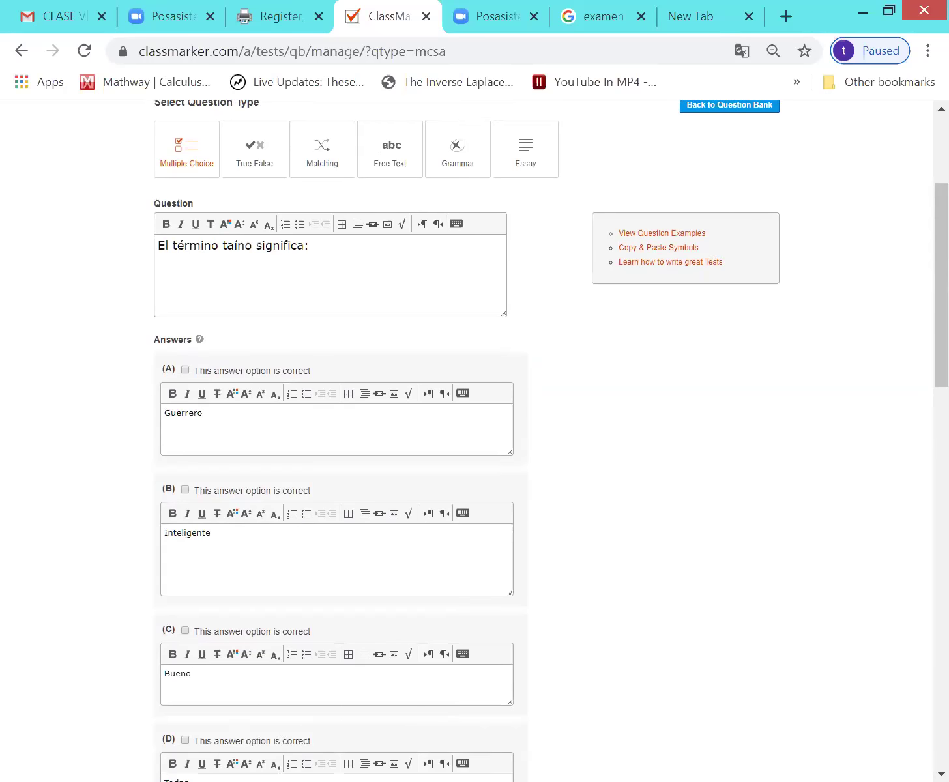
scroll(283, 669, down, 3)
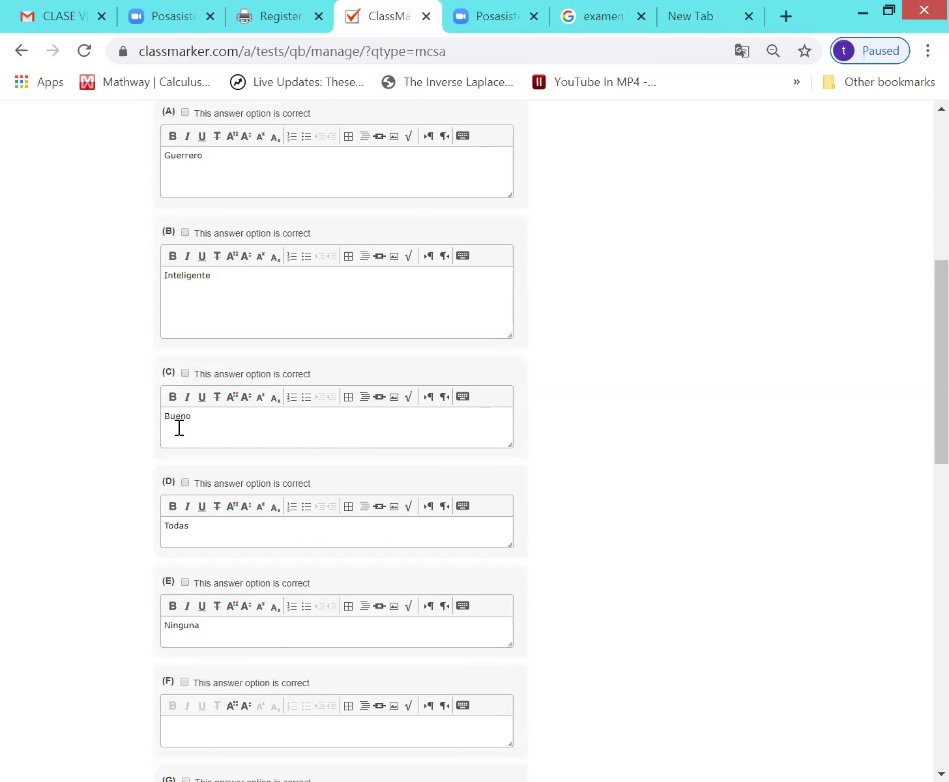
click(185, 374)
Set the taíno question's category to Tema1, its points to 10 and Randomize Answers to Yes.
scroll(232, 450, up, 1)
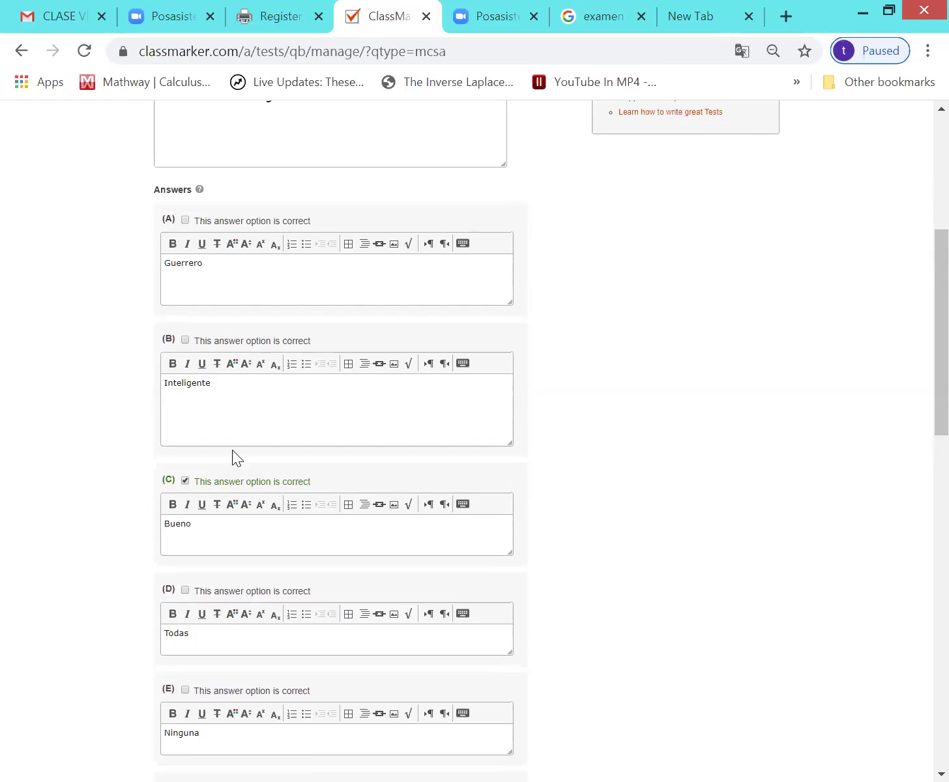
scroll(234, 457, up, 1)
scroll(234, 458, down, 2)
scroll(232, 451, down, 7)
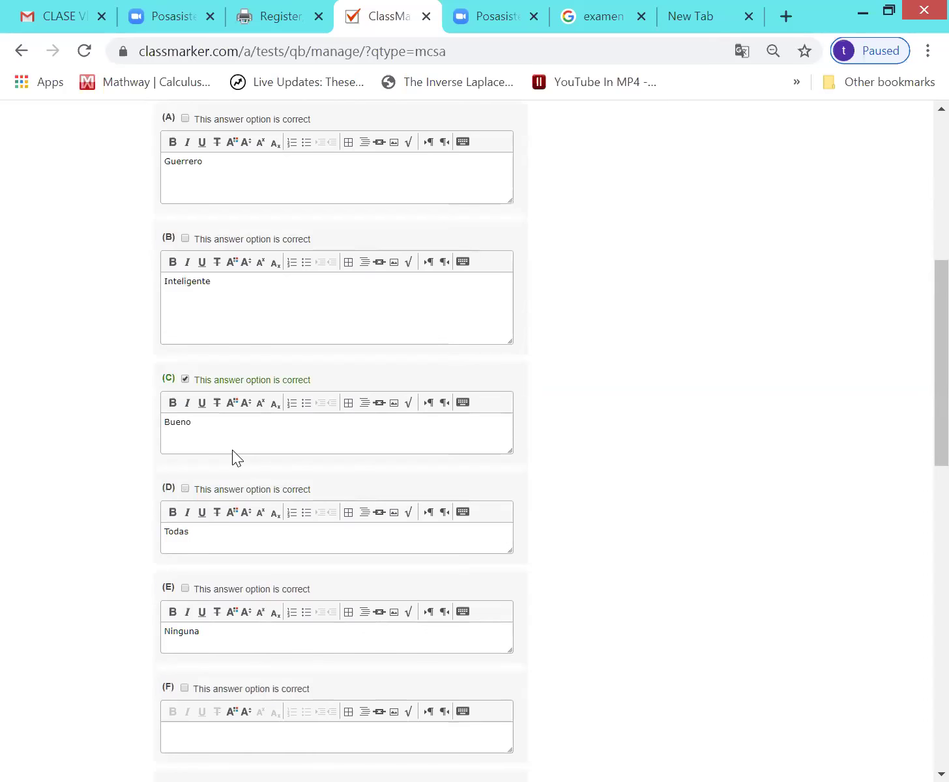
scroll(232, 451, down, 6)
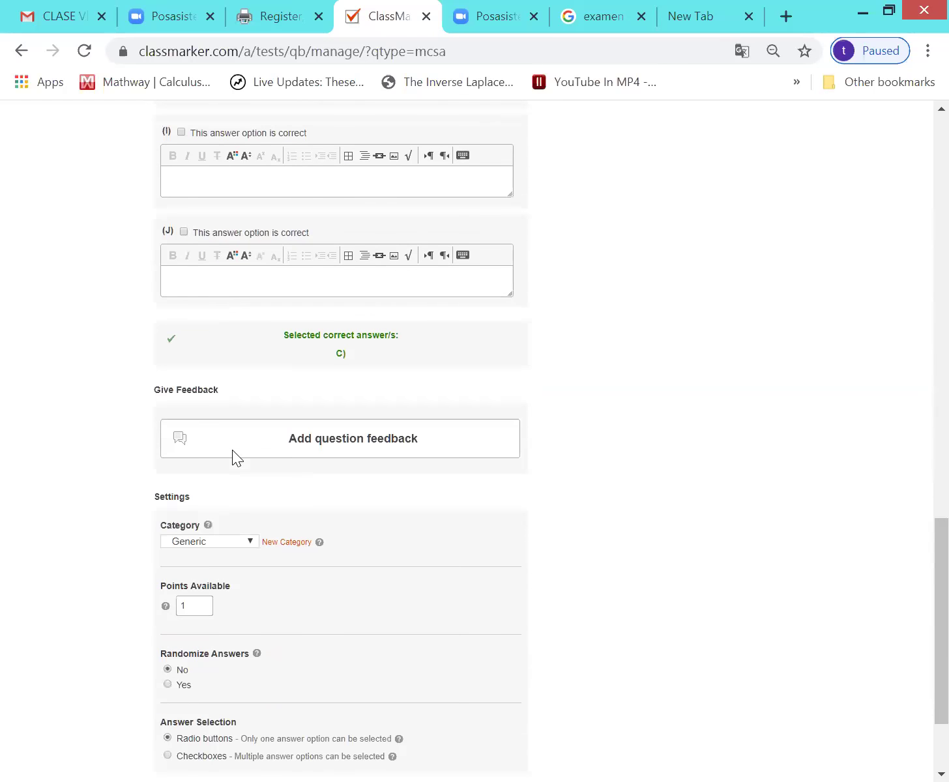
scroll(232, 450, down, 3)
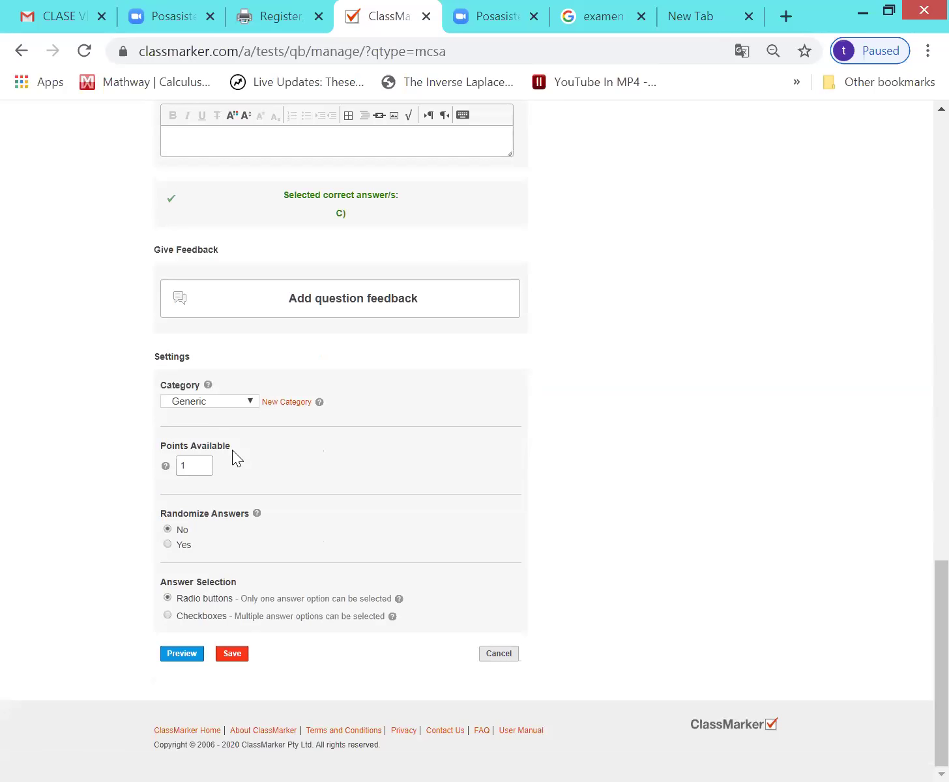
click(248, 402)
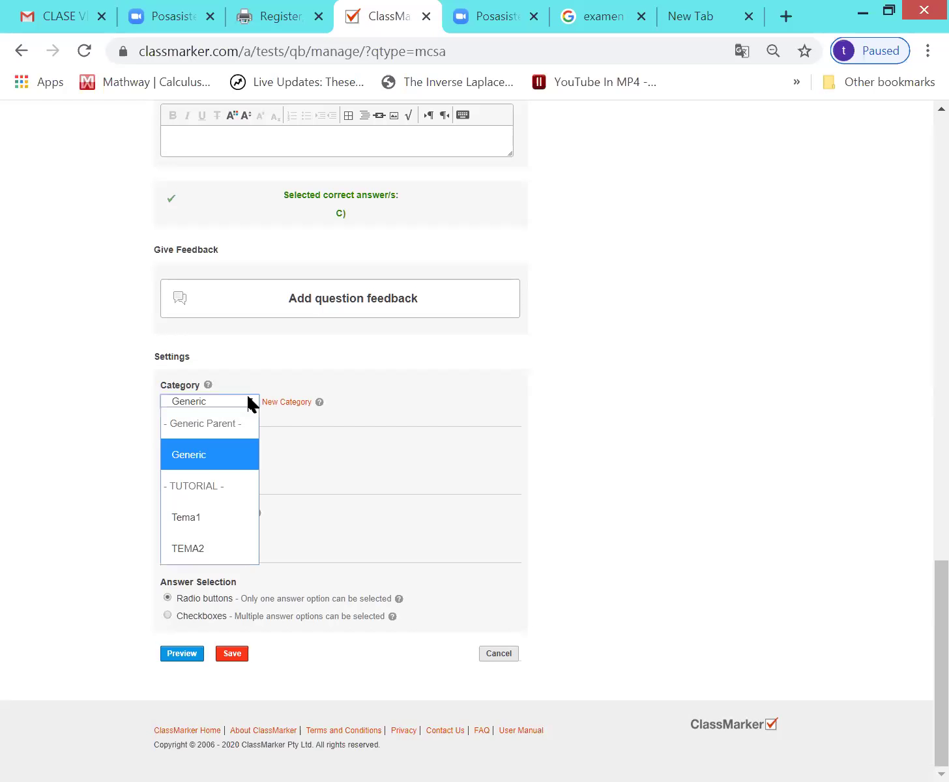
click(191, 517)
click(195, 471)
key(BackSpace)
text(10)
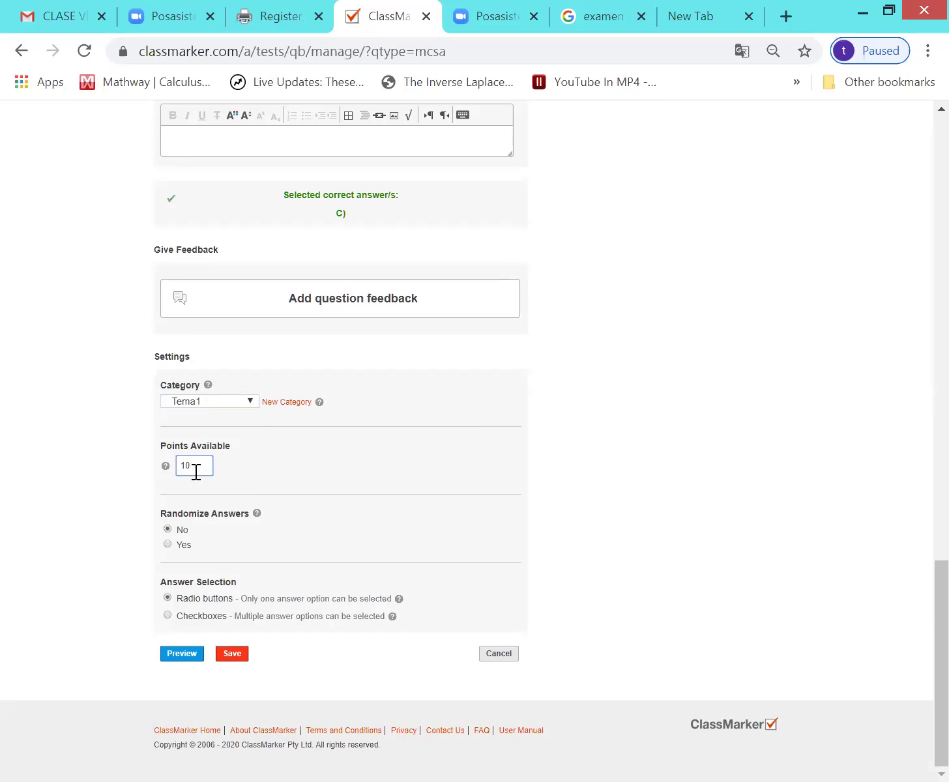
click(168, 546)
Preview the taíno question, then return to editing and remove the trailing blank lines from answers B and A and the question text.
click(181, 656)
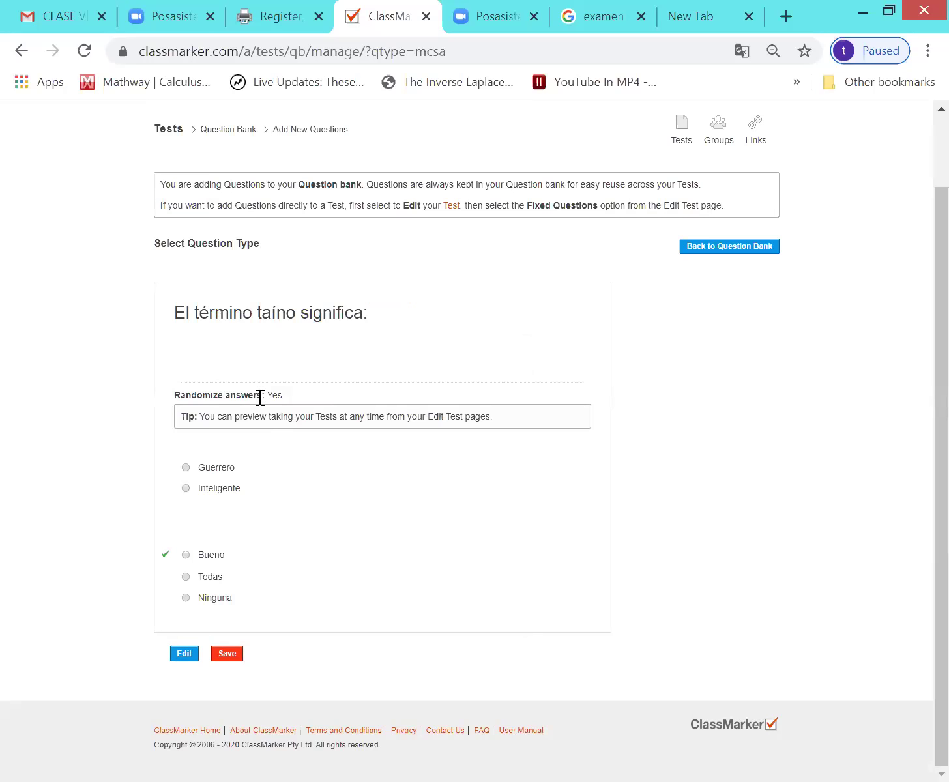
click(184, 654)
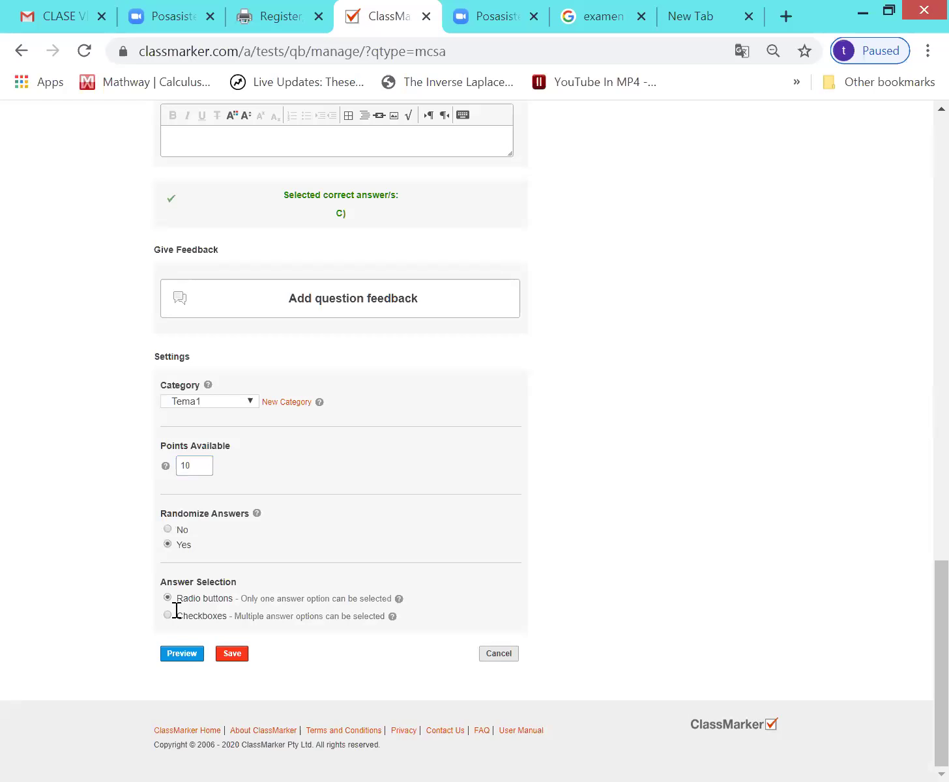
scroll(916, 593, up, 15)
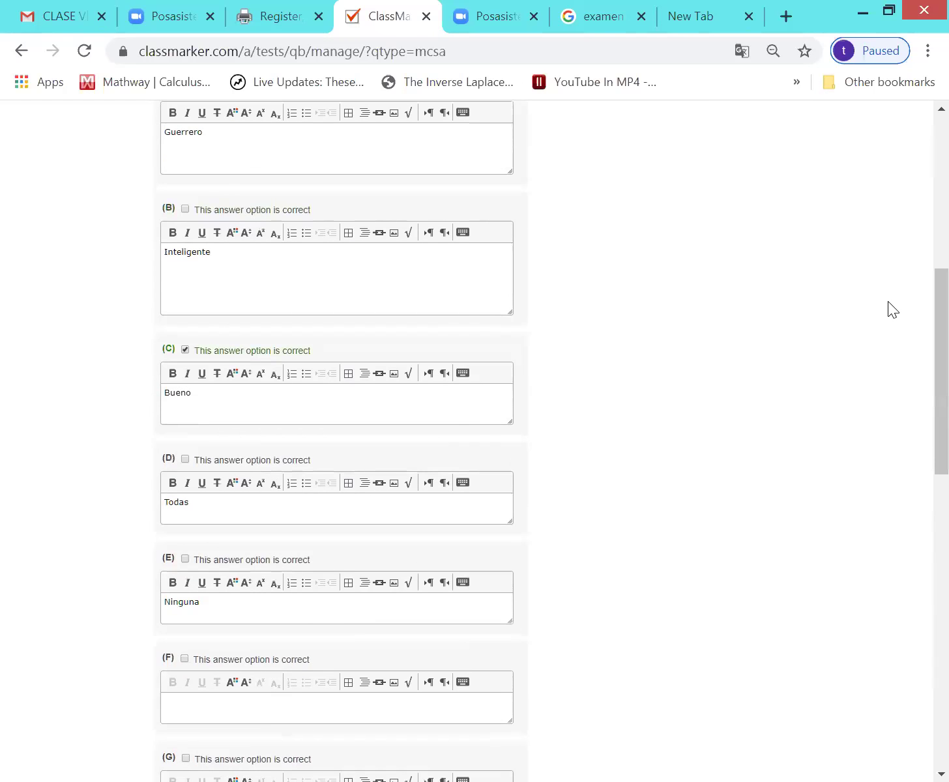
click(223, 304)
click(258, 164)
scroll(917, 318, up, 5)
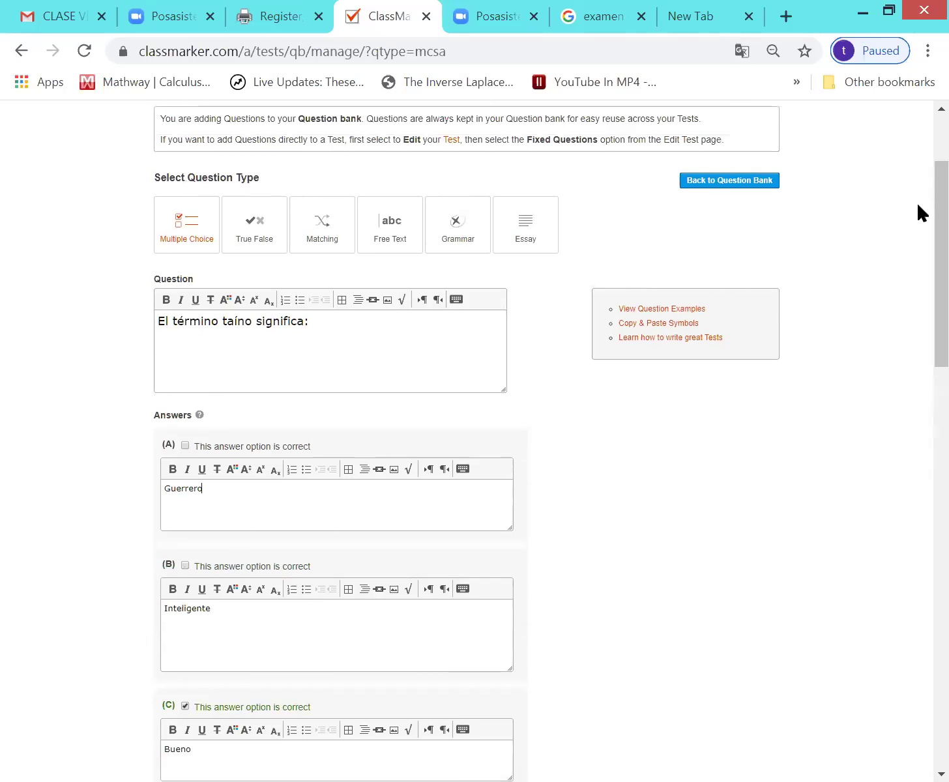
click(290, 373)
drag(940, 274, 940, 644)
scroll(871, 631, down, 1)
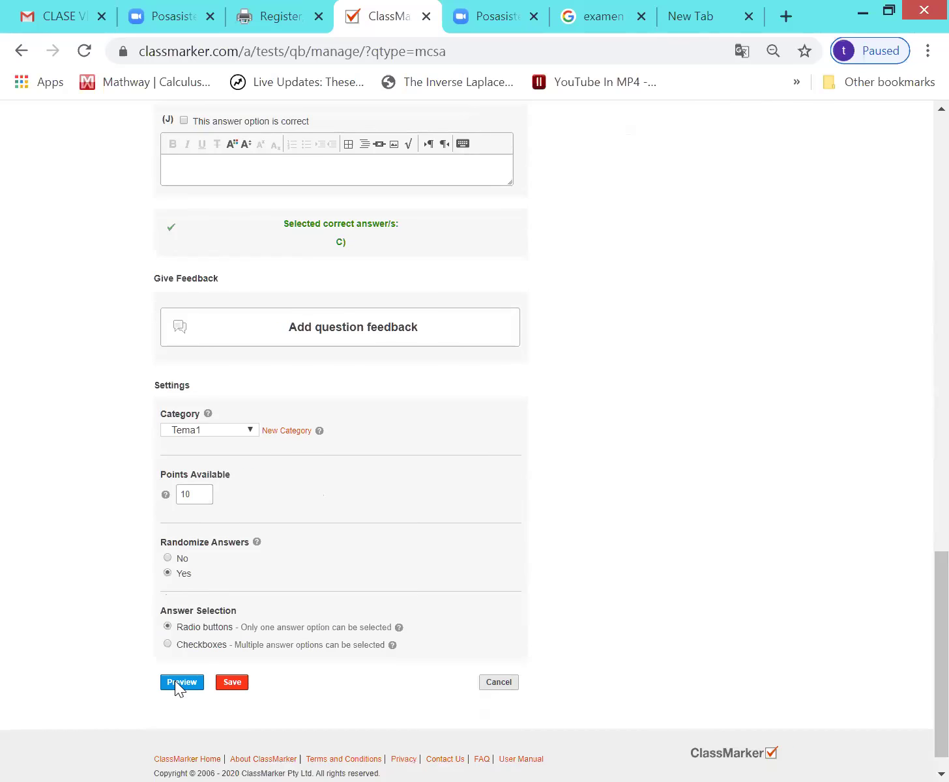
Preview the cleaned-up taíno question again and save it.
click(175, 682)
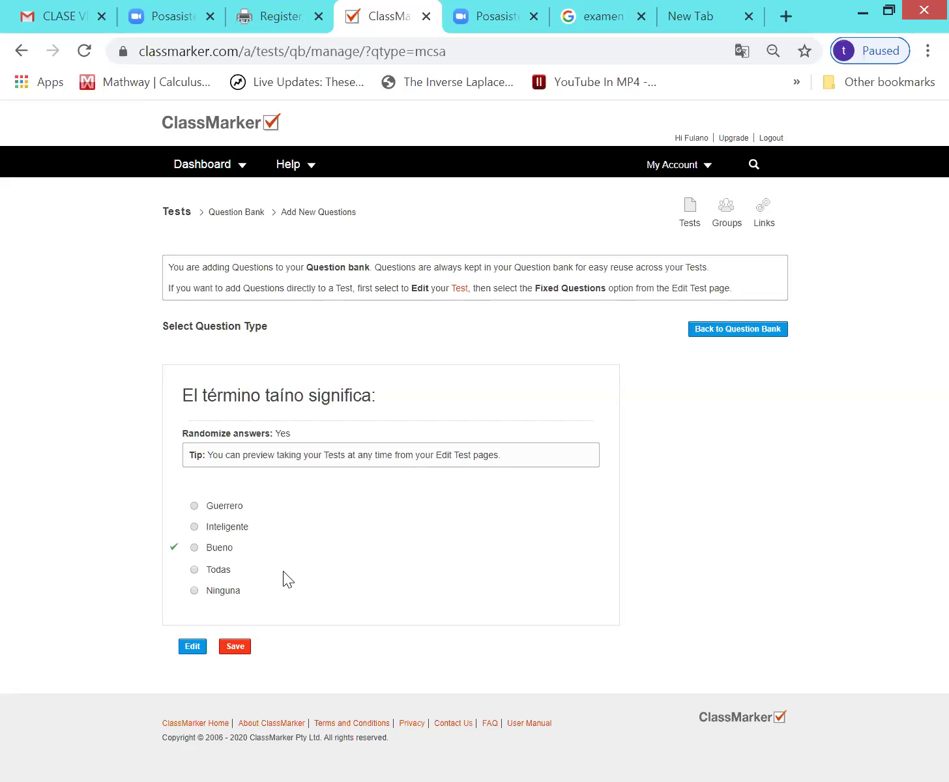
click(235, 647)
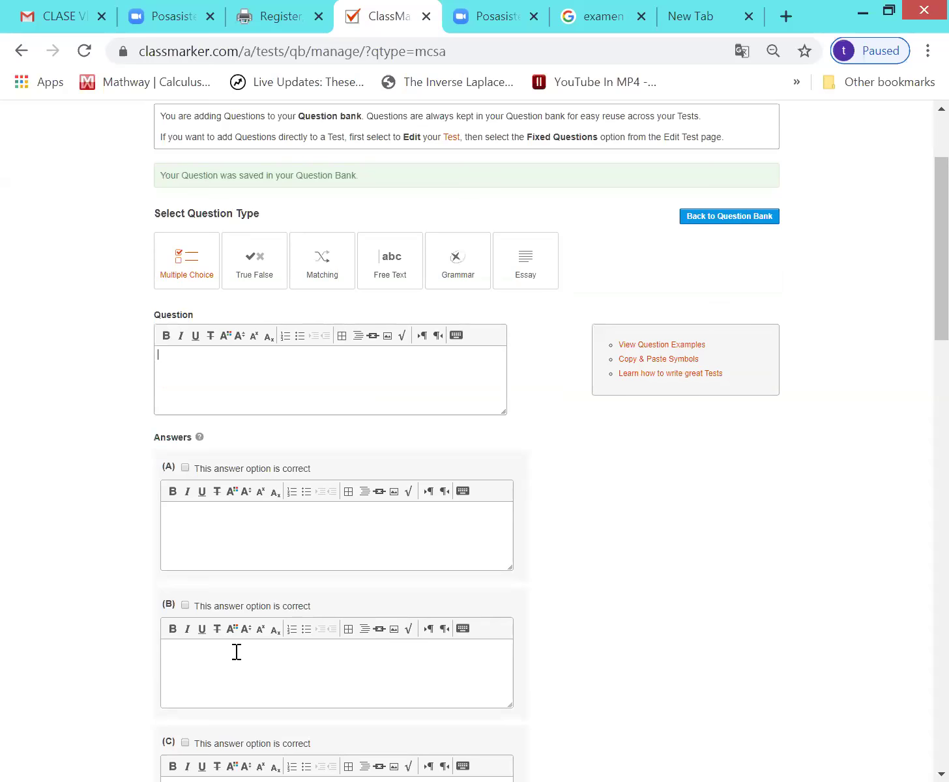
scroll(236, 652, up, 2)
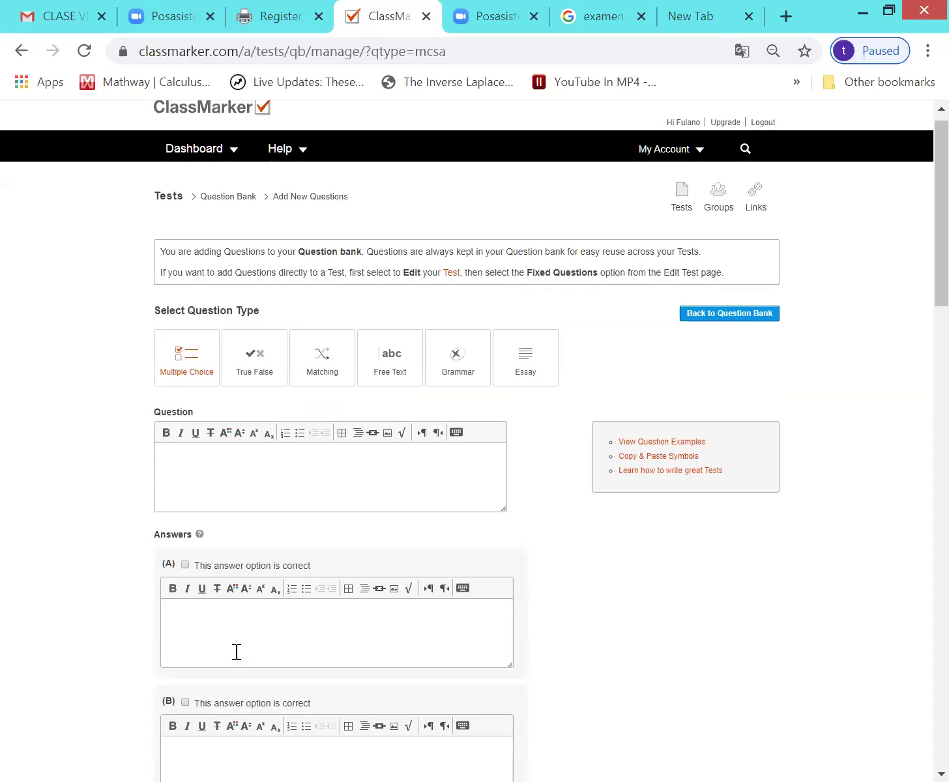
Return to the Question Bank, review the listed questions and open the one about Napoleon's white horse for editing.
click(728, 321)
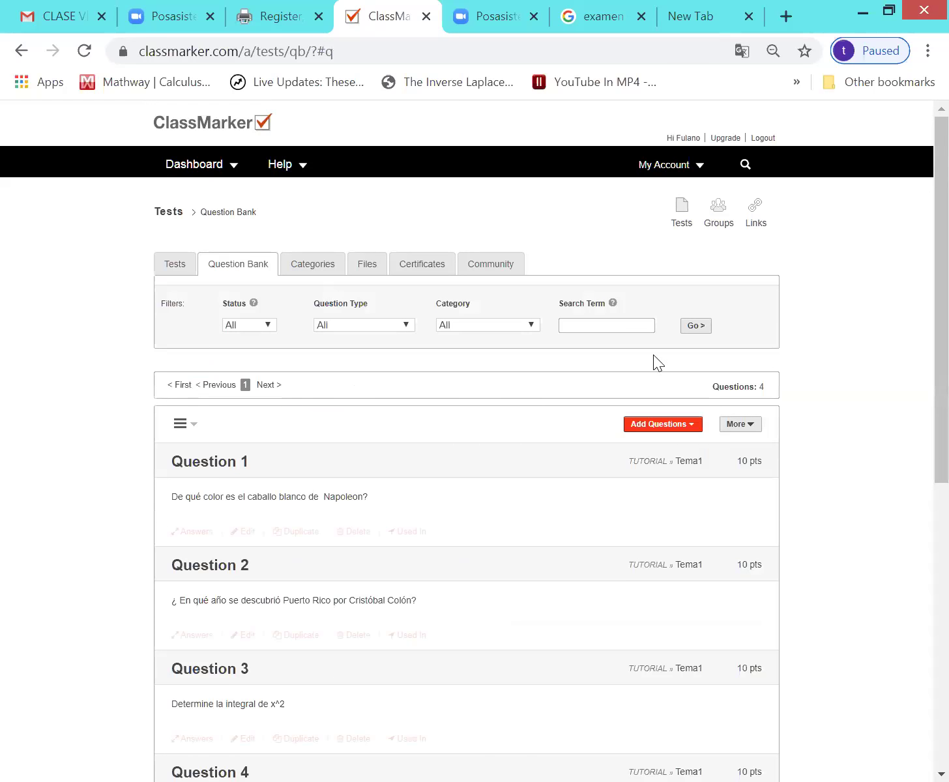
scroll(558, 479, down, 3)
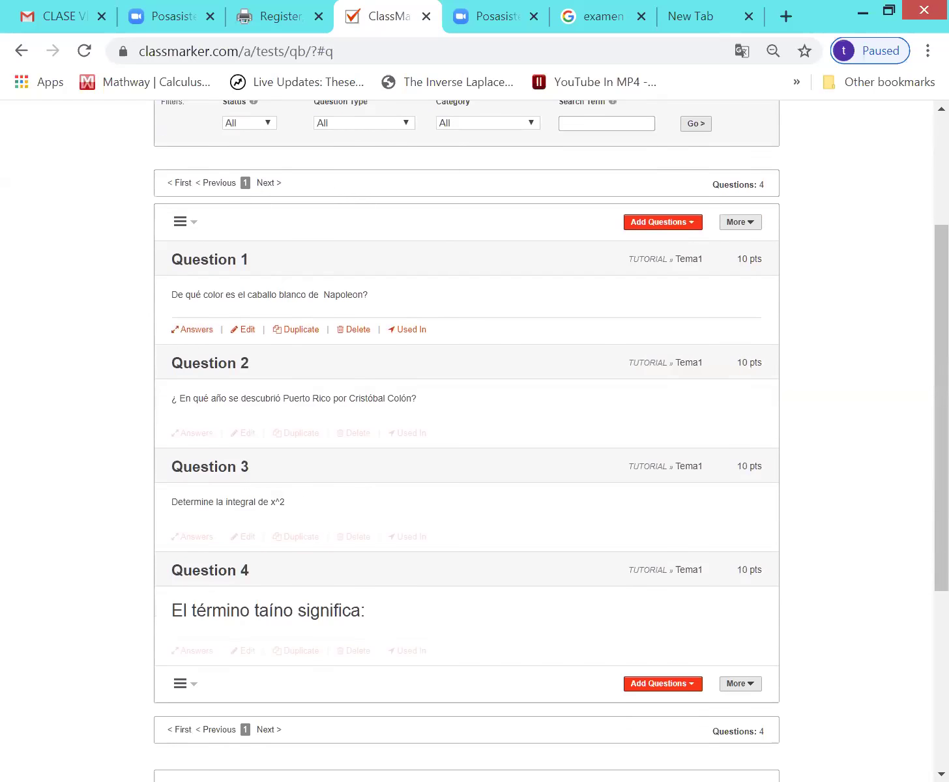
scroll(555, 488, down, 2)
scroll(556, 488, down, 2)
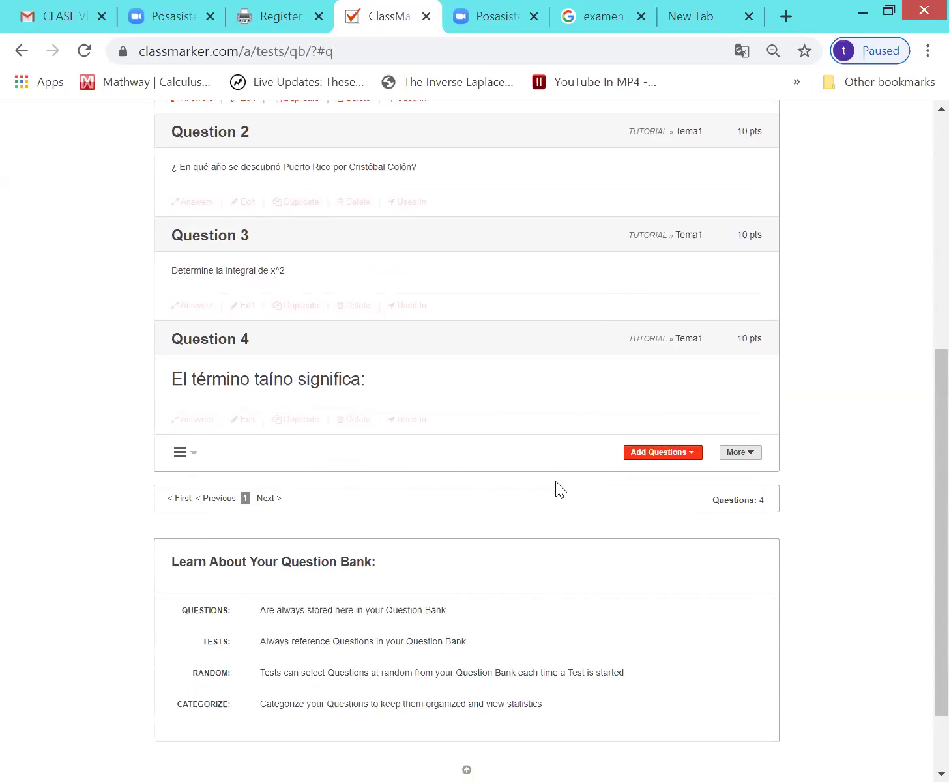
scroll(556, 481, up, 5)
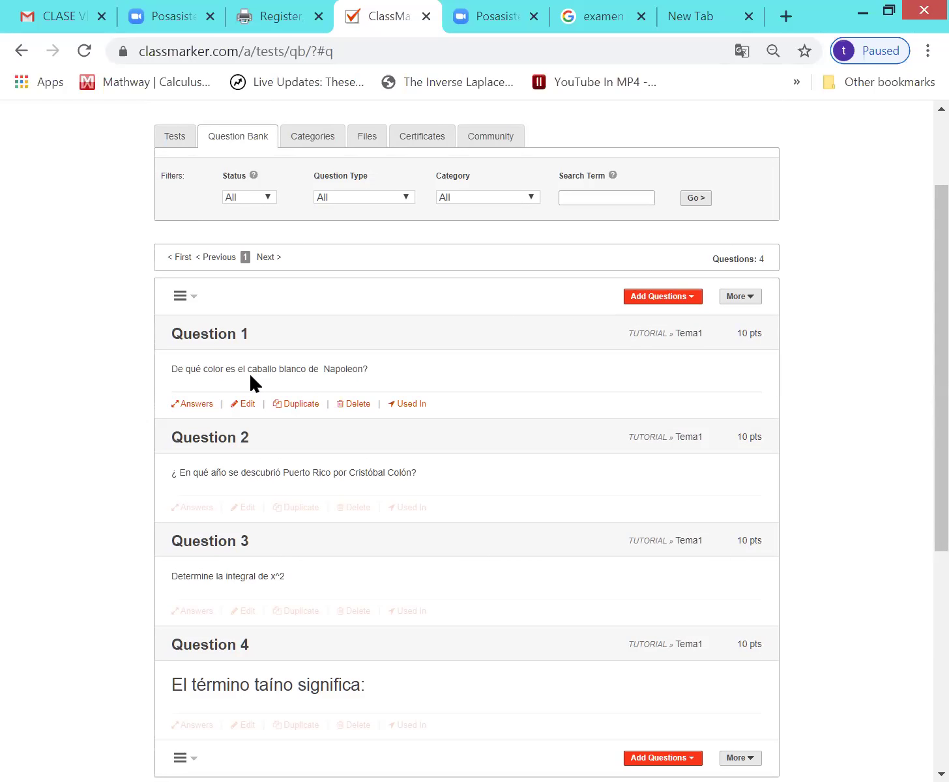
click(241, 406)
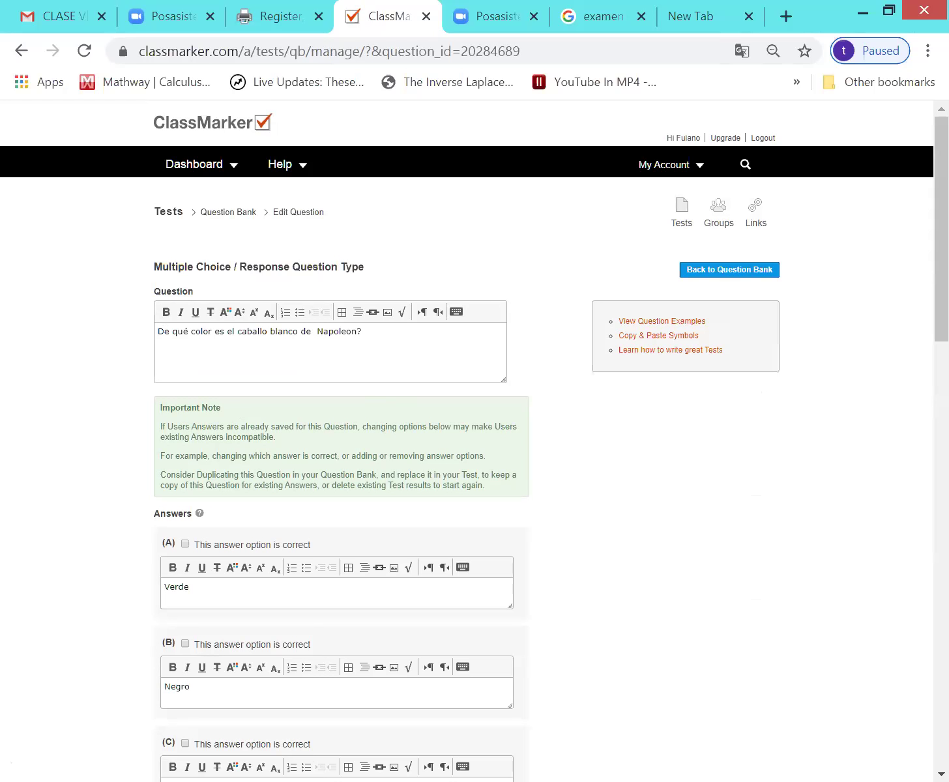
Add an opening question mark (¿) before the Napoleon's white horse question and save the question.
text(¿)
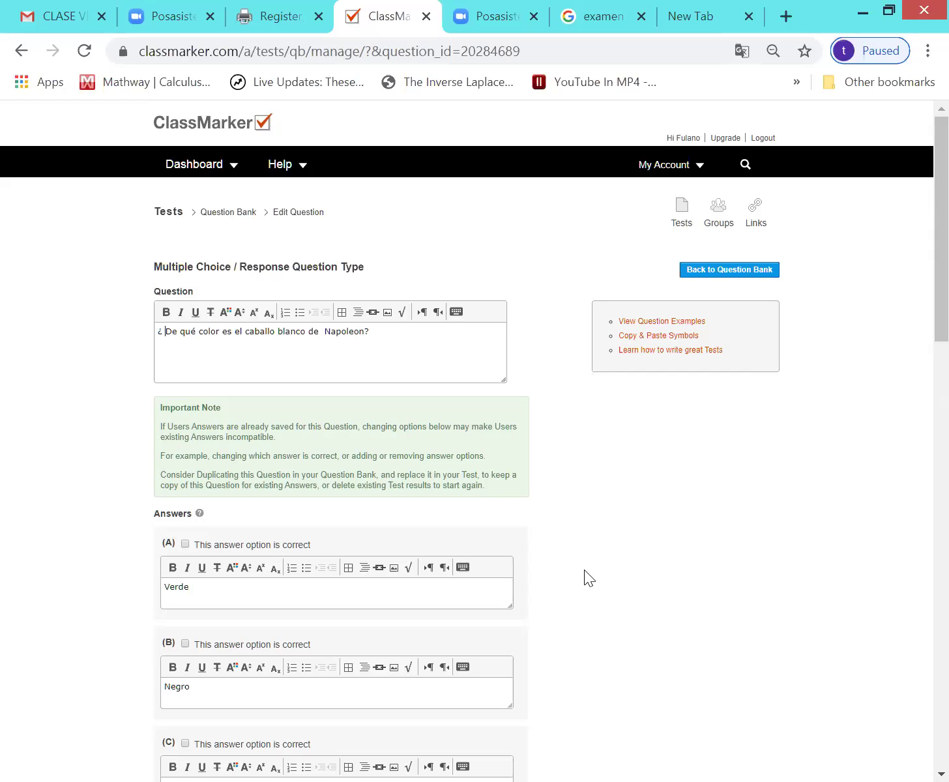
scroll(584, 571, down, 1)
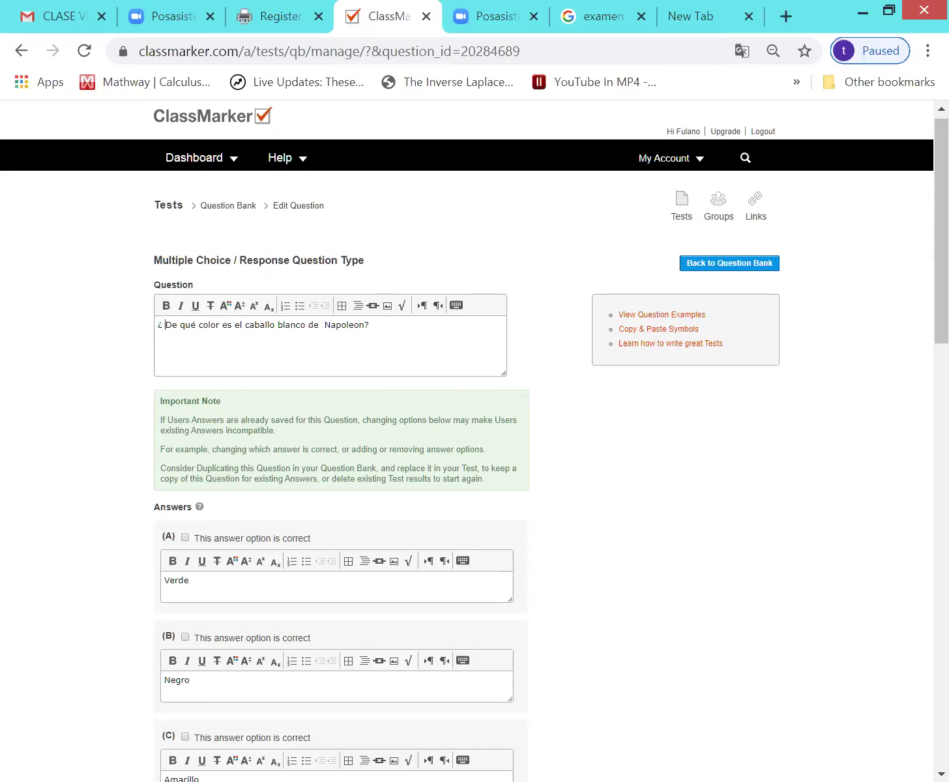
scroll(584, 570, down, 4)
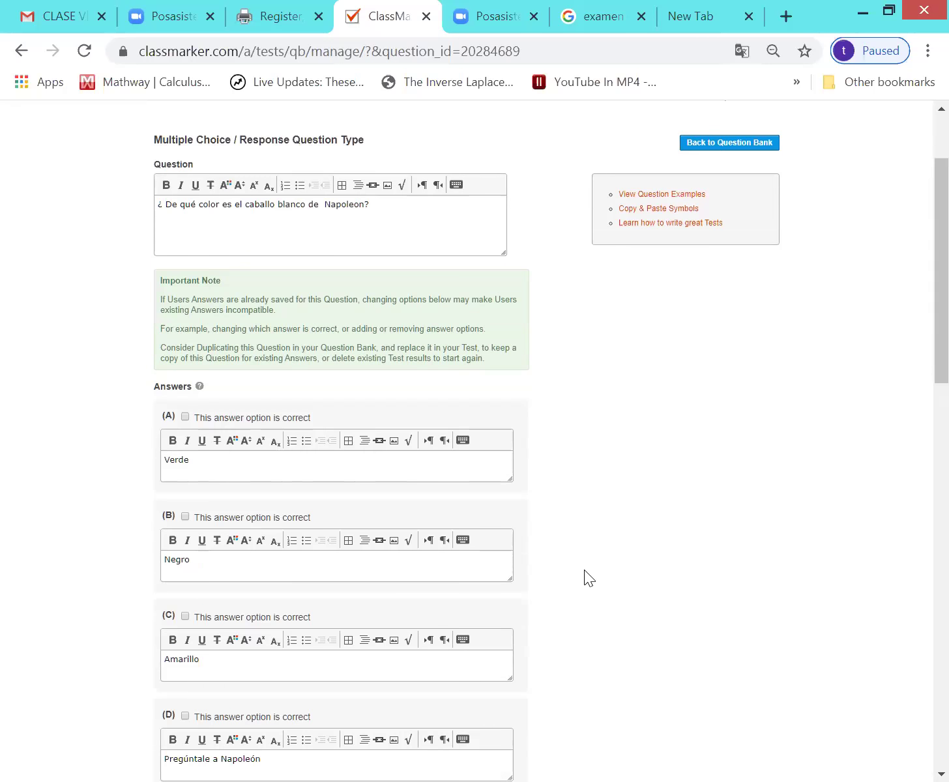
scroll(585, 570, down, 8)
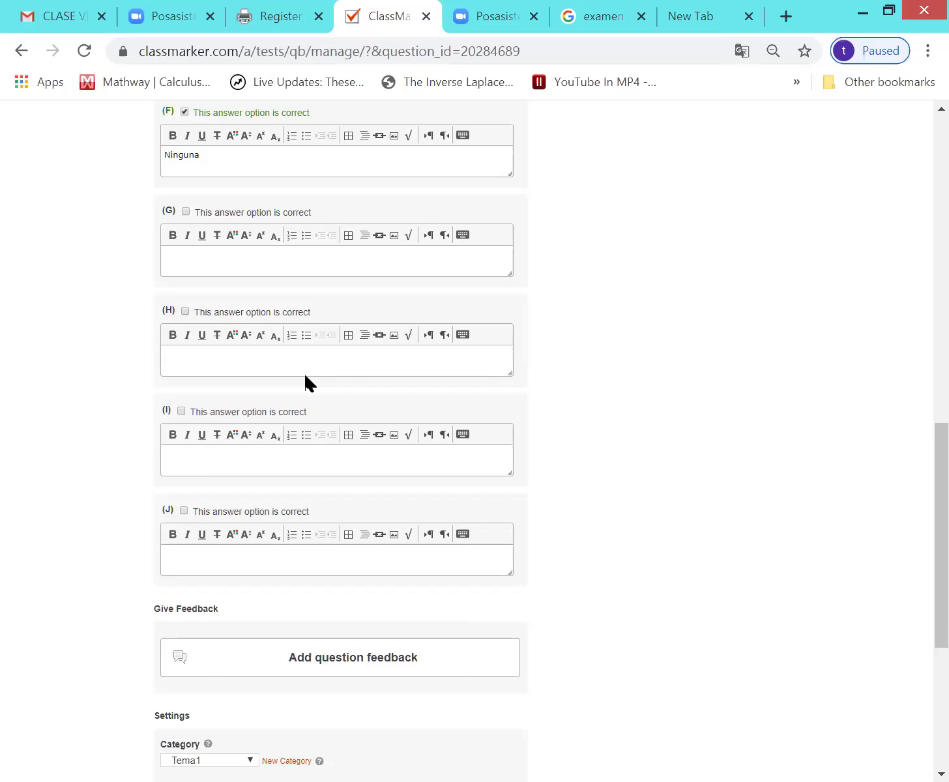
scroll(306, 376, down, 3)
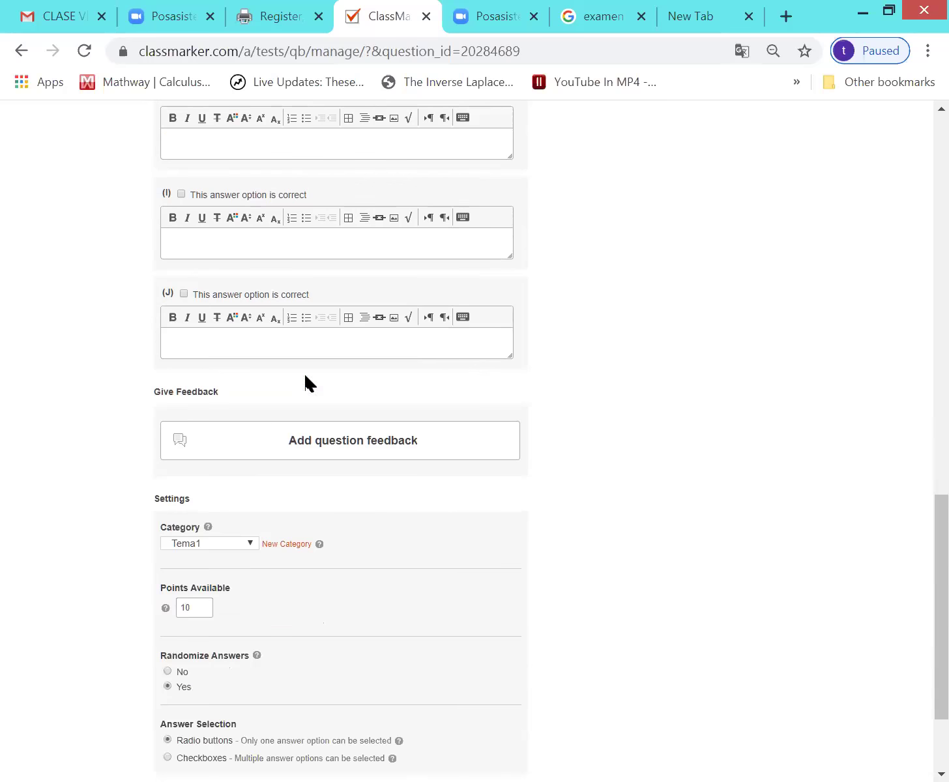
scroll(308, 384, down, 2)
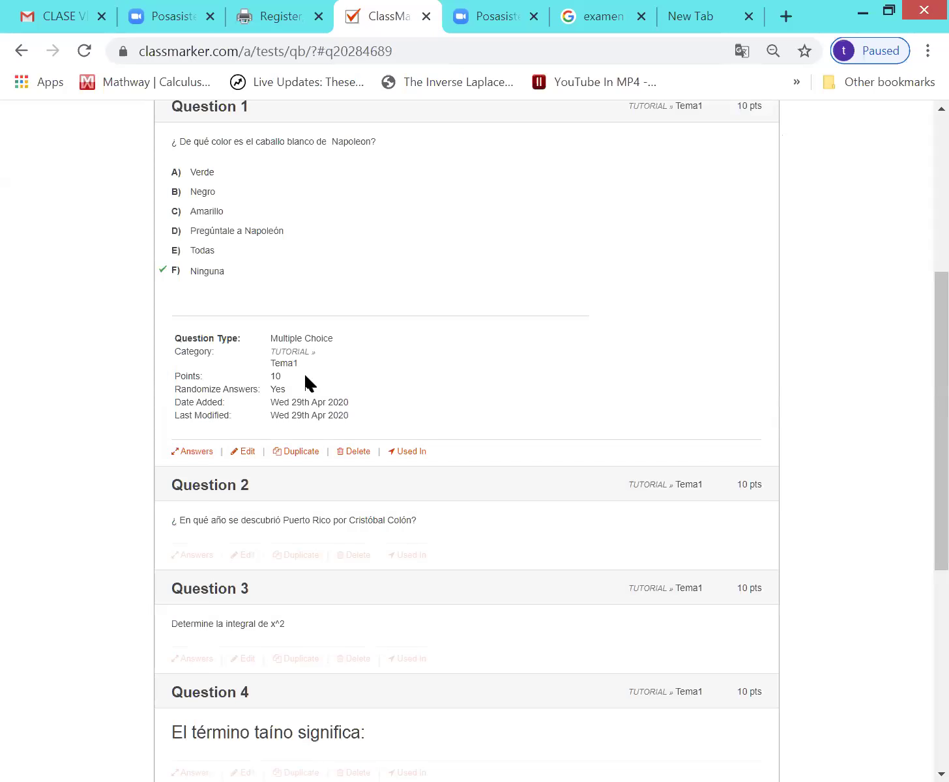
Review the Question Bank list, checking the Napoleon question's answers and settings and the remaining questions.
scroll(305, 378, up, 4)
scroll(305, 378, down, 7)
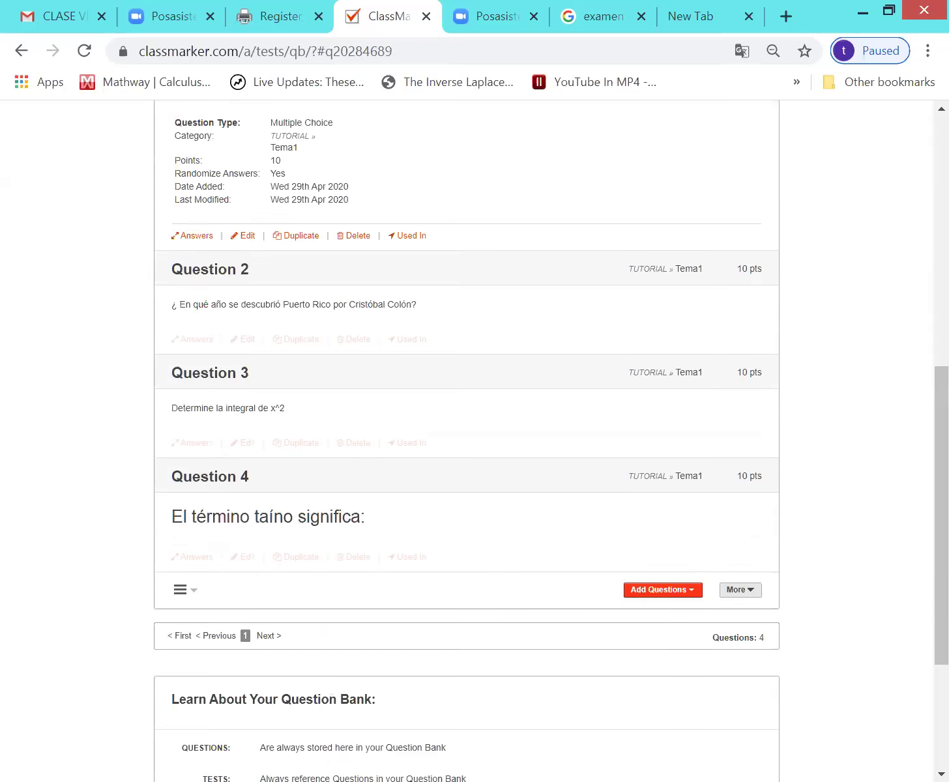
scroll(306, 382, down, 3)
scroll(307, 381, down, 1)
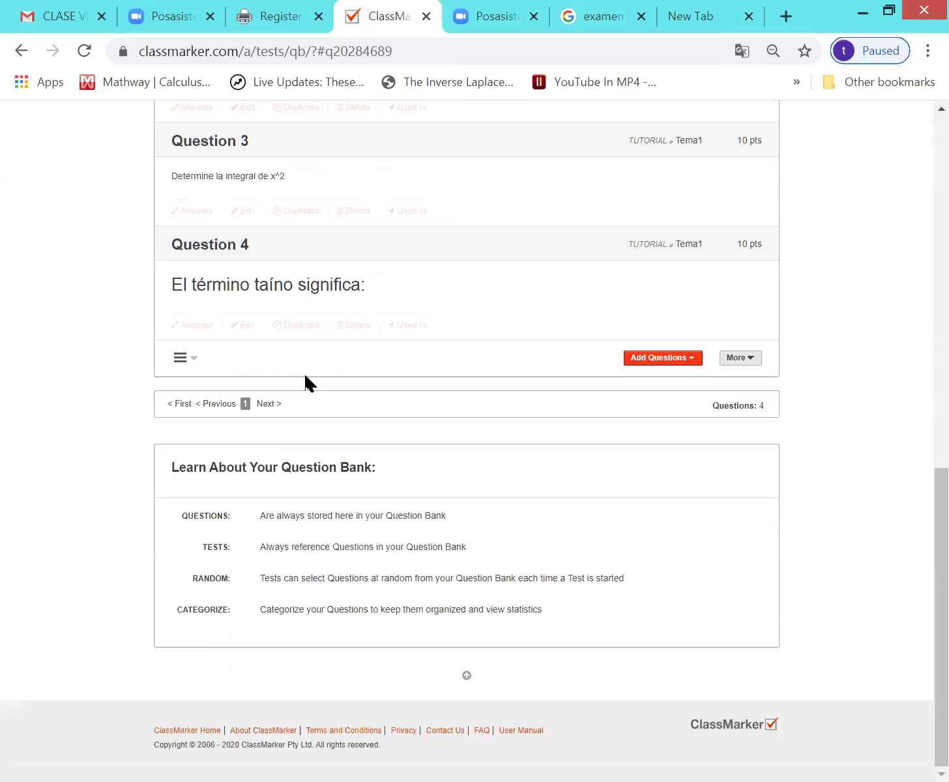
scroll(304, 377, up, 4)
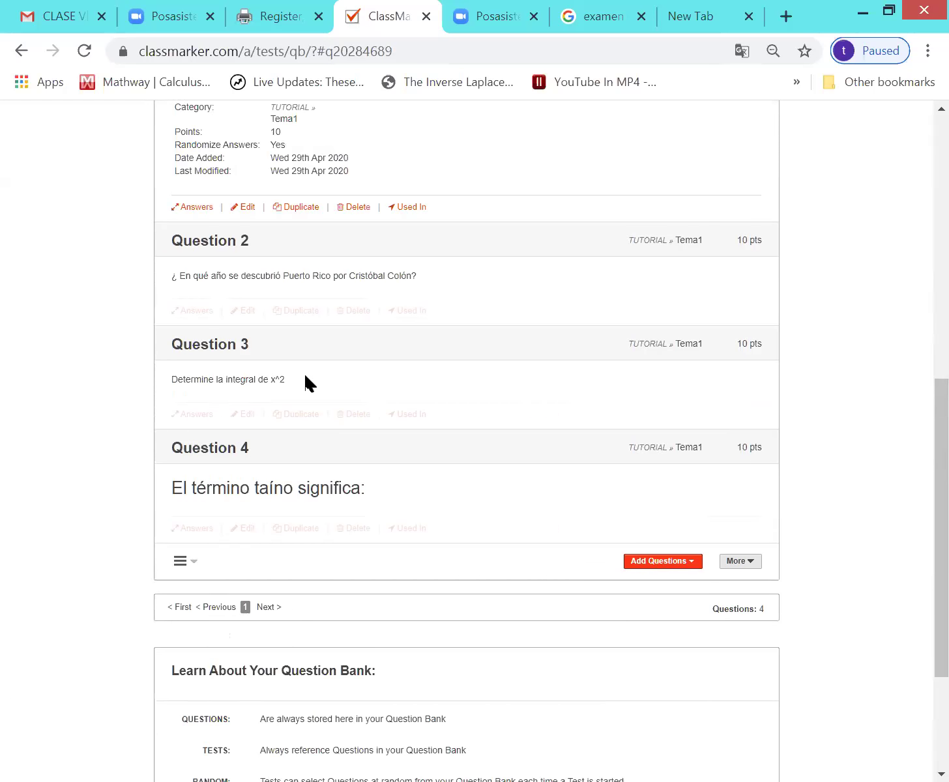
scroll(305, 376, up, 4)
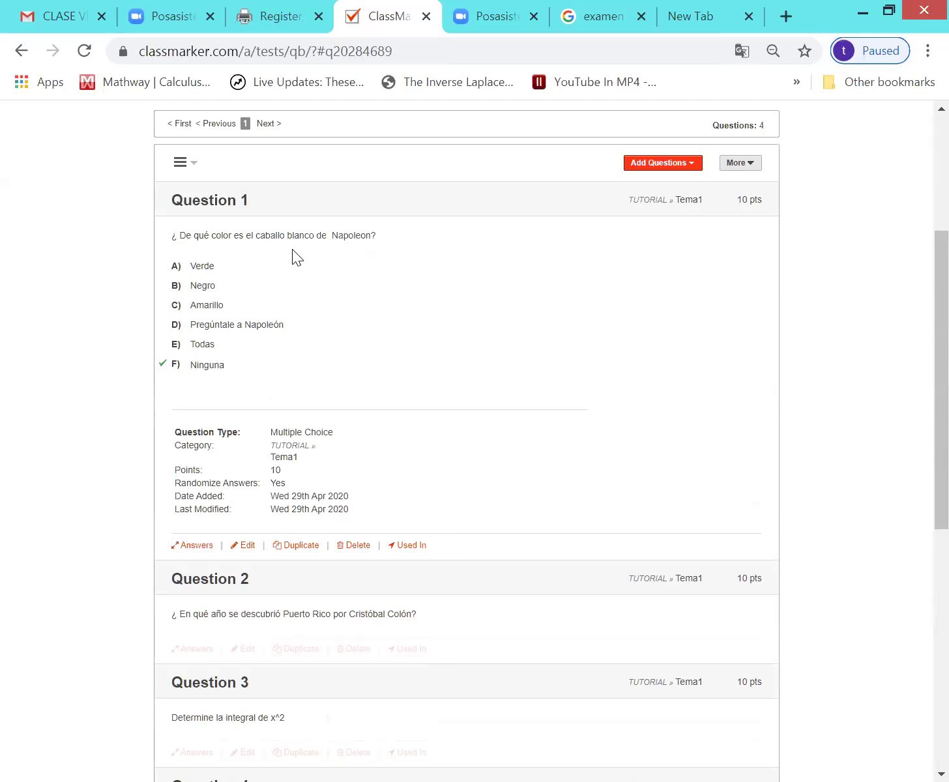
scroll(292, 249, down, 1)
scroll(292, 249, up, 2)
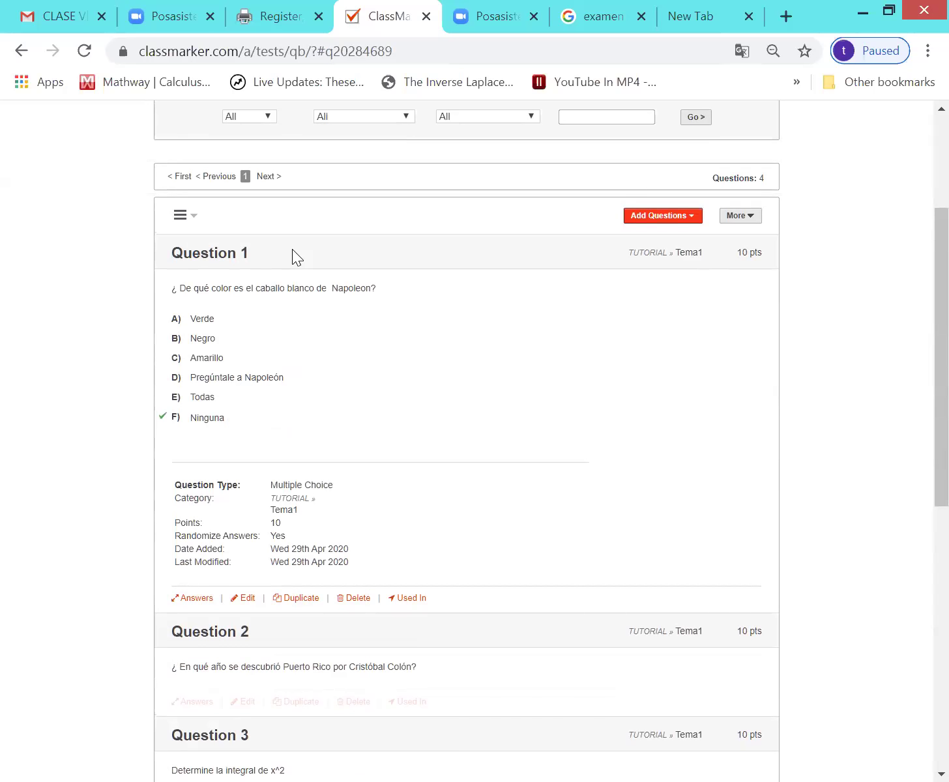
scroll(292, 249, up, 1)
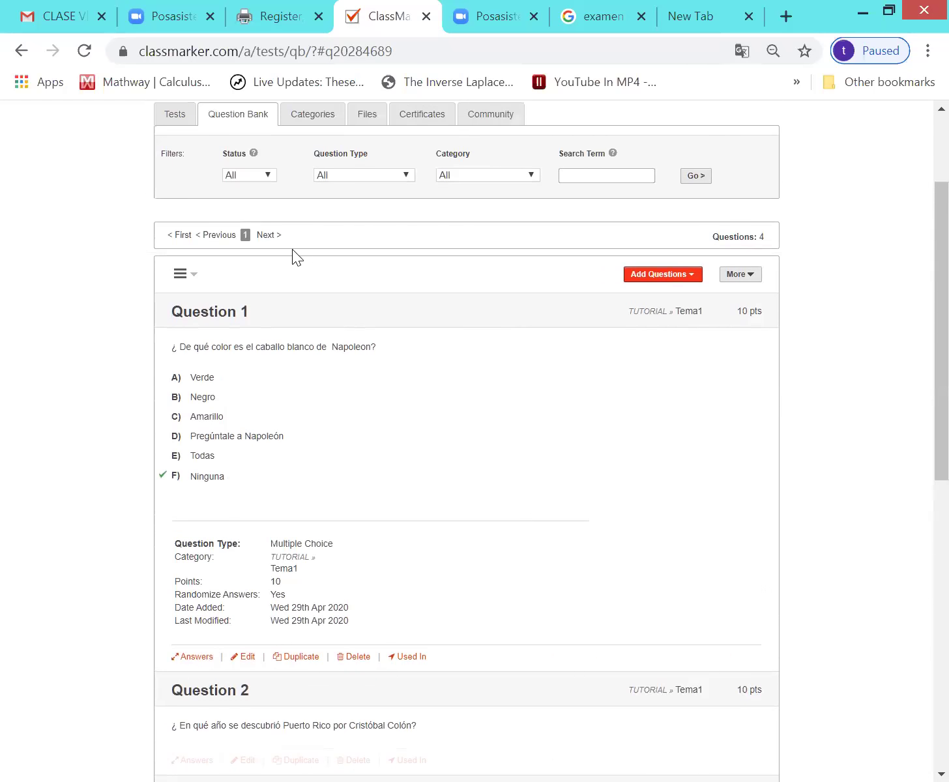
scroll(292, 256, down, 1)
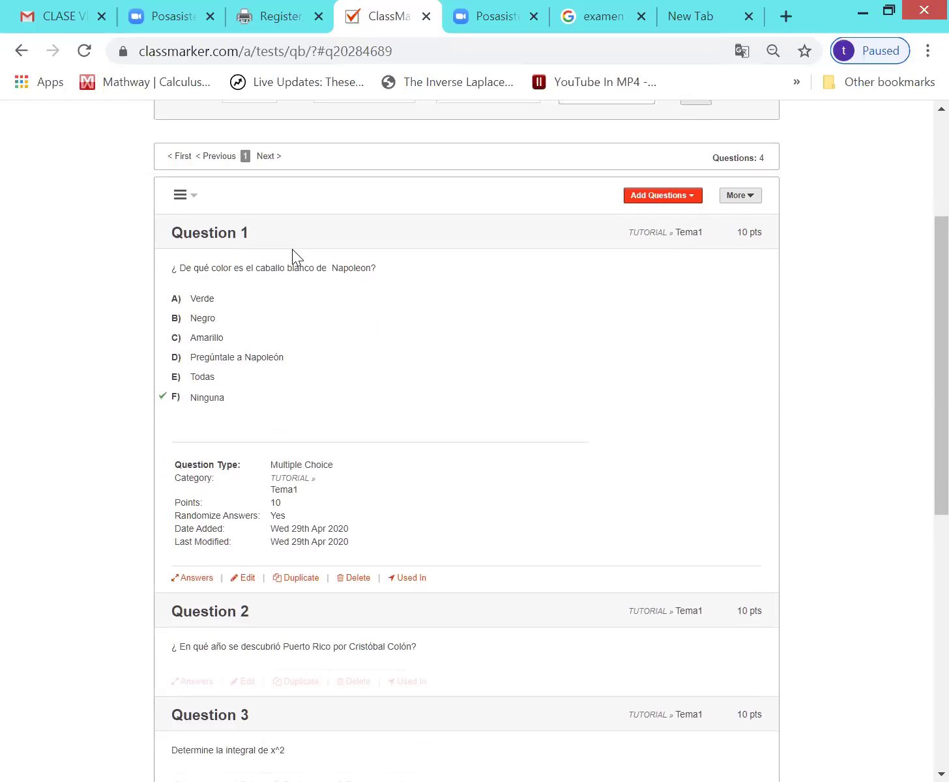
scroll(292, 249, down, 1)
scroll(292, 249, up, 1)
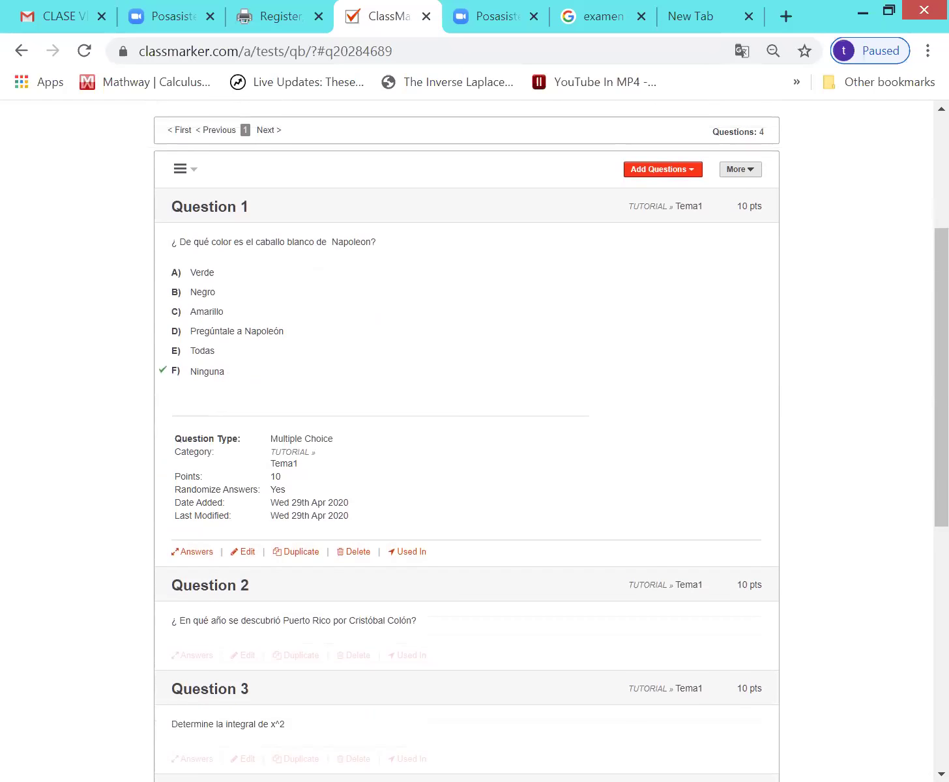
scroll(293, 251, up, 1)
scroll(293, 251, up, 1)
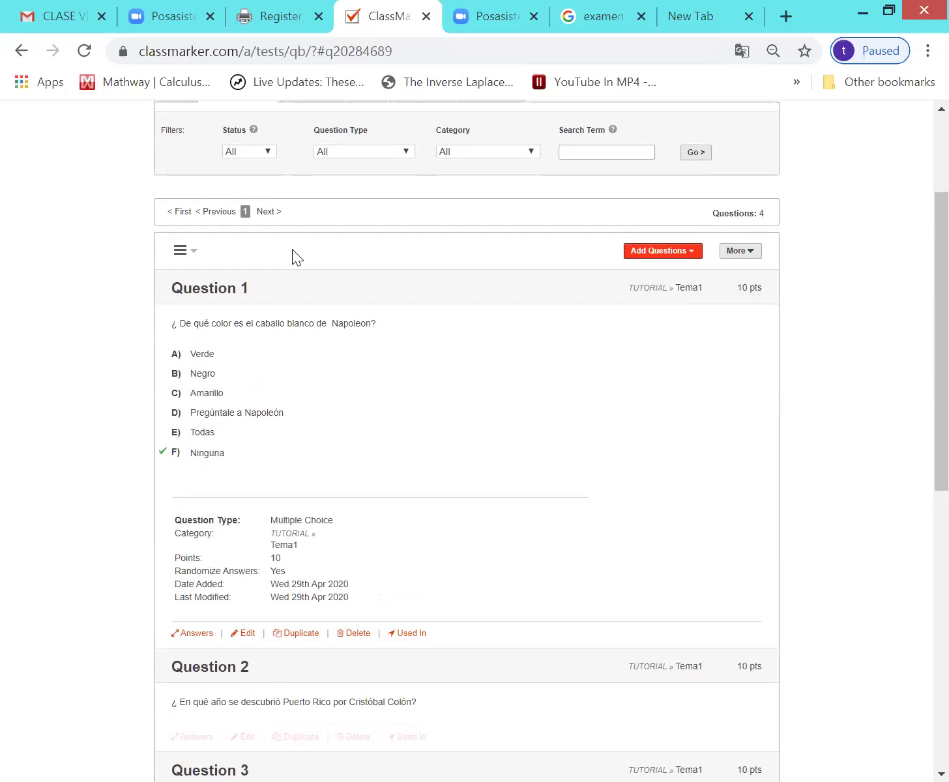
scroll(292, 249, down, 2)
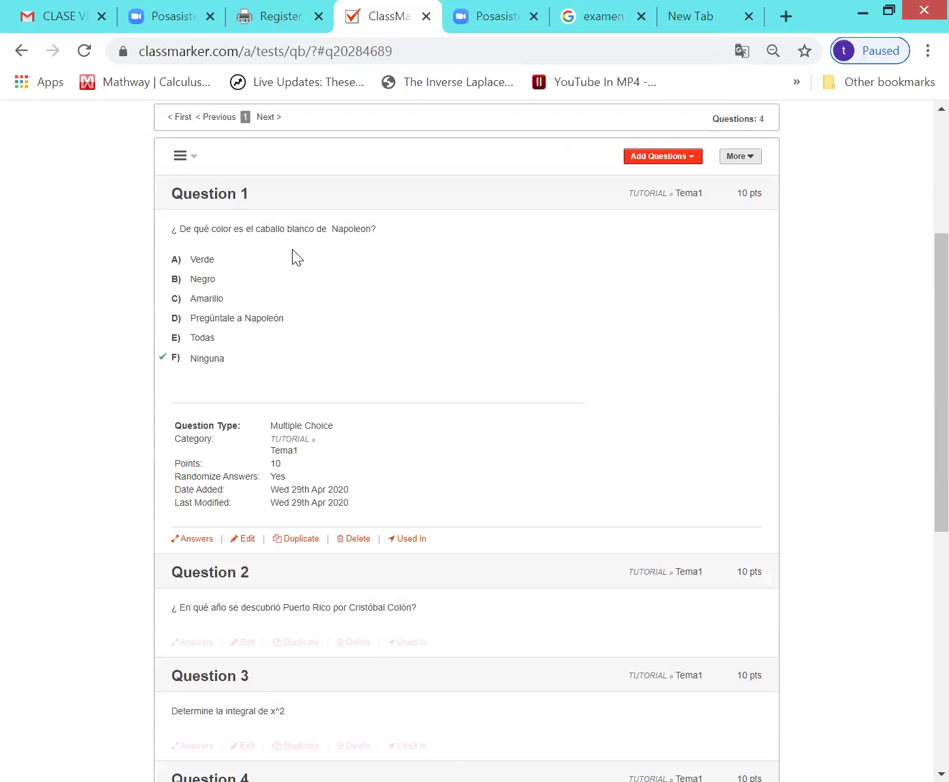
scroll(292, 251, down, 3)
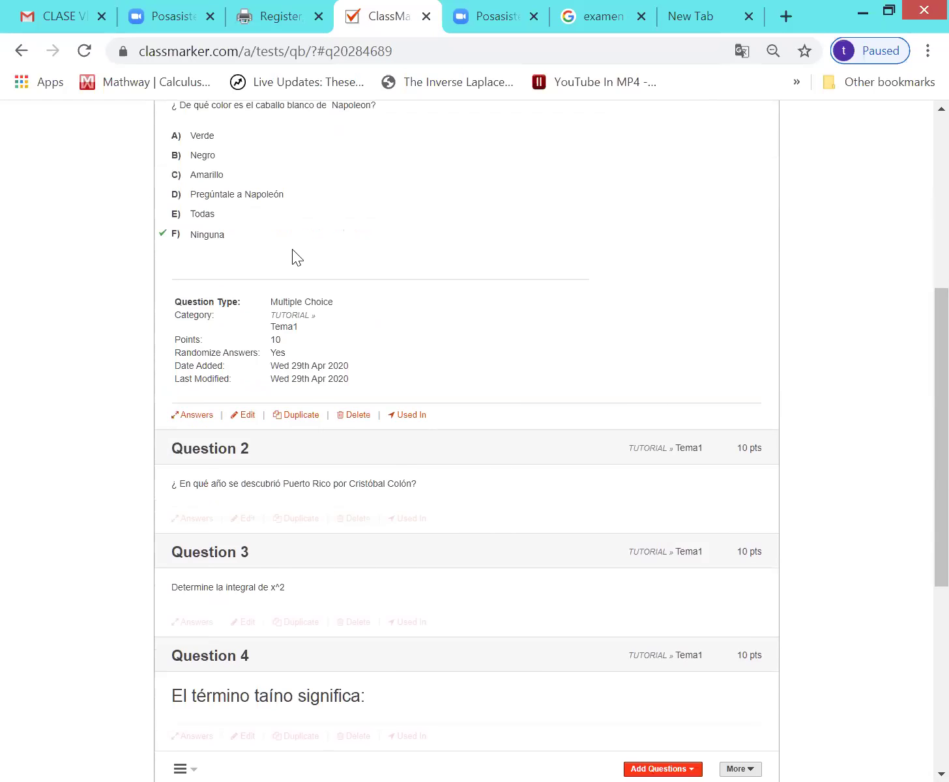
scroll(294, 253, down, 2)
scroll(293, 253, up, 7)
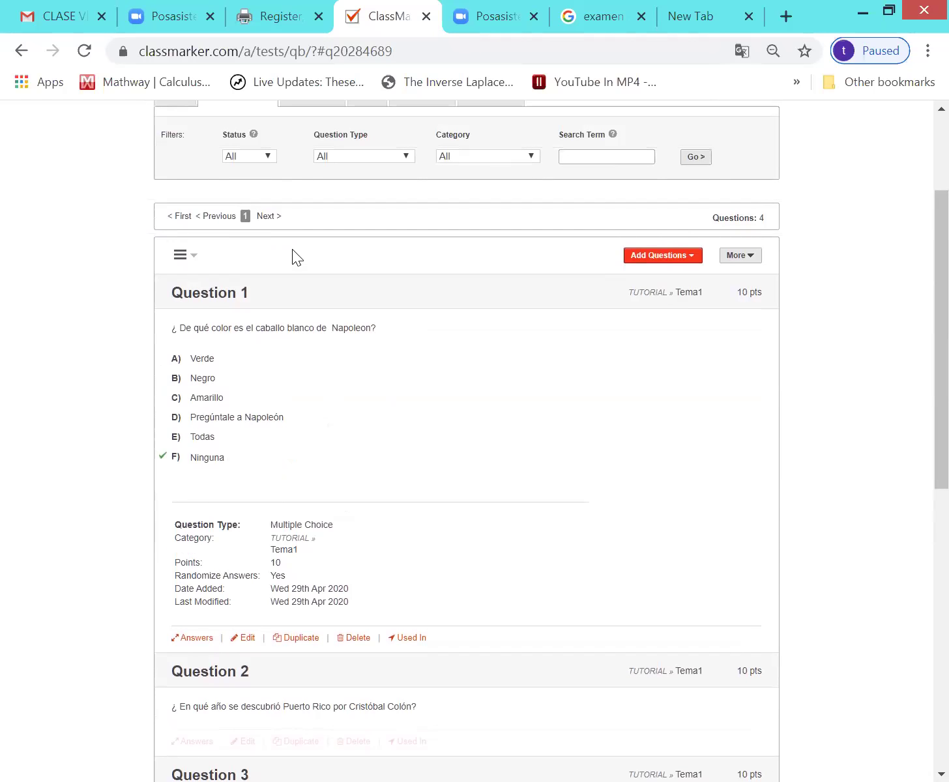
scroll(293, 250, down, 5)
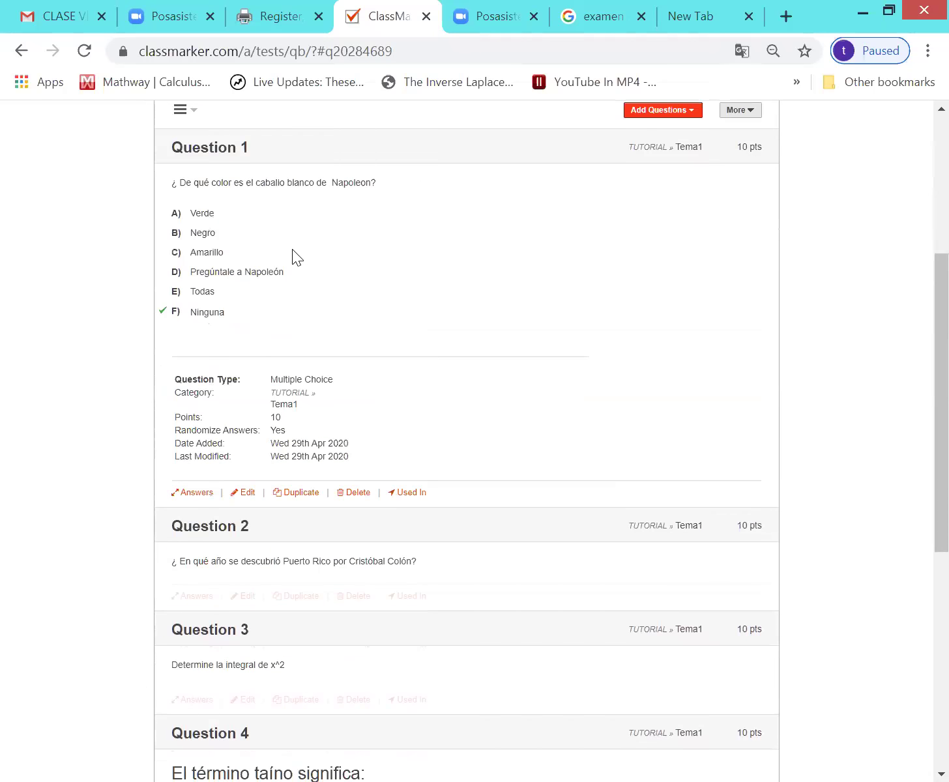
scroll(292, 249, down, 6)
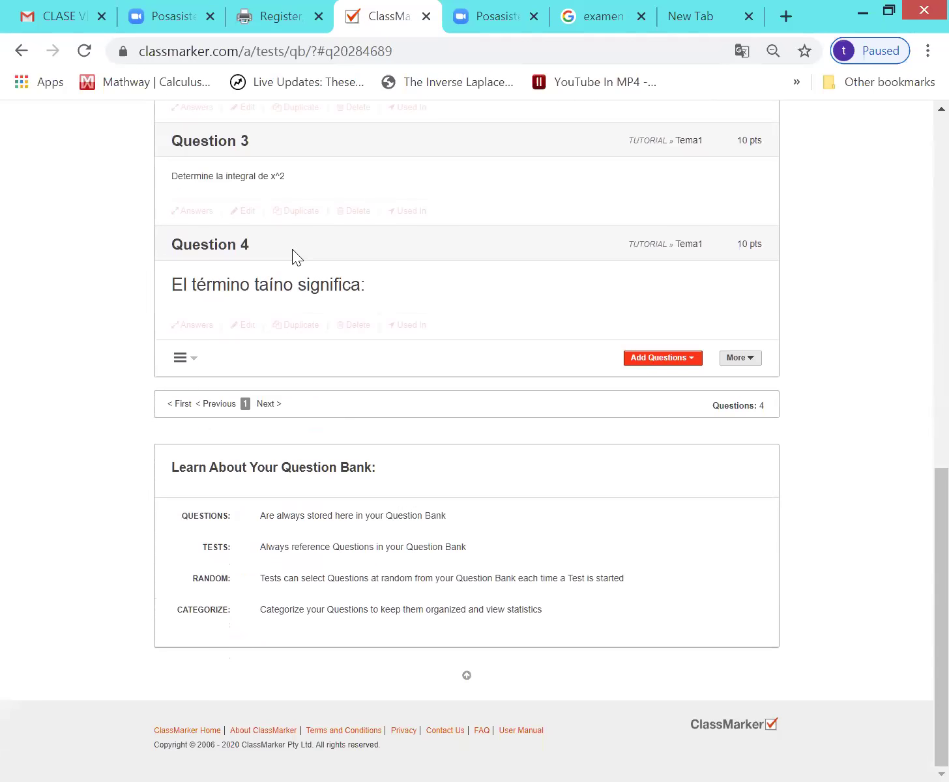
scroll(293, 250, up, 2)
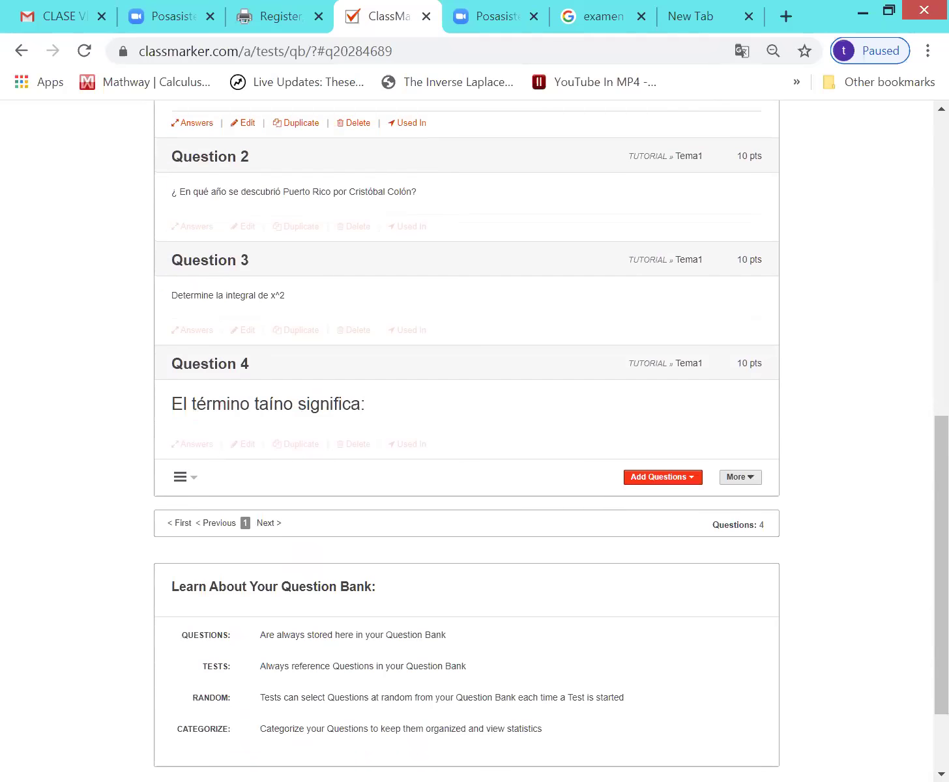
scroll(292, 251, down, 2)
scroll(293, 251, up, 12)
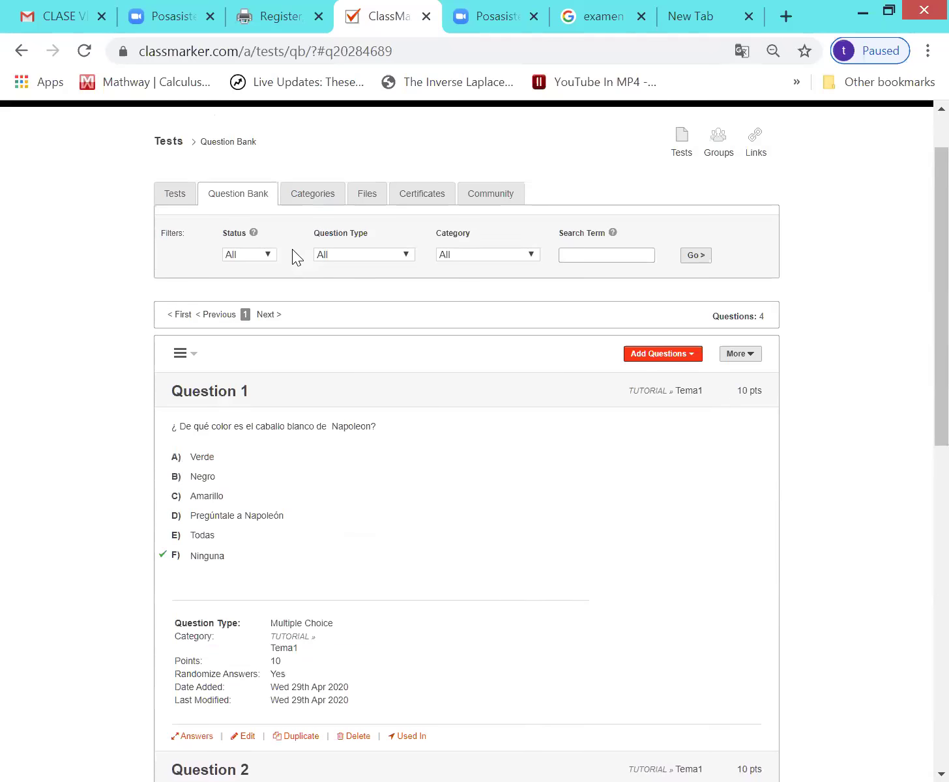
scroll(292, 249, up, 1)
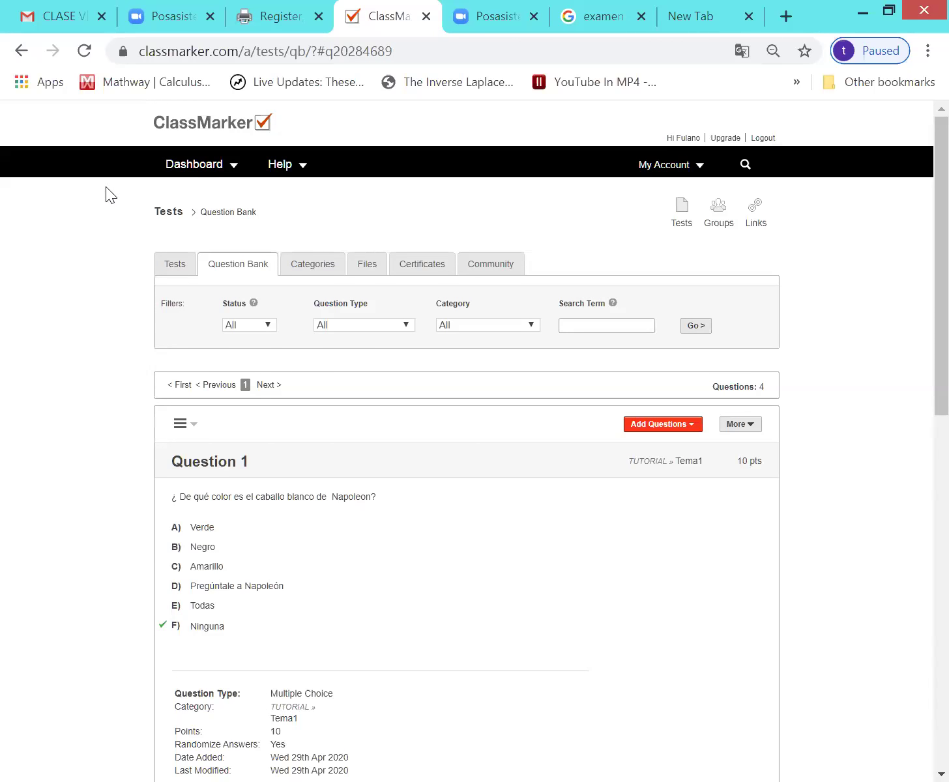
Go to the Dashboard, open the Tests section and start creating a new test.
mouse_move(240, 170)
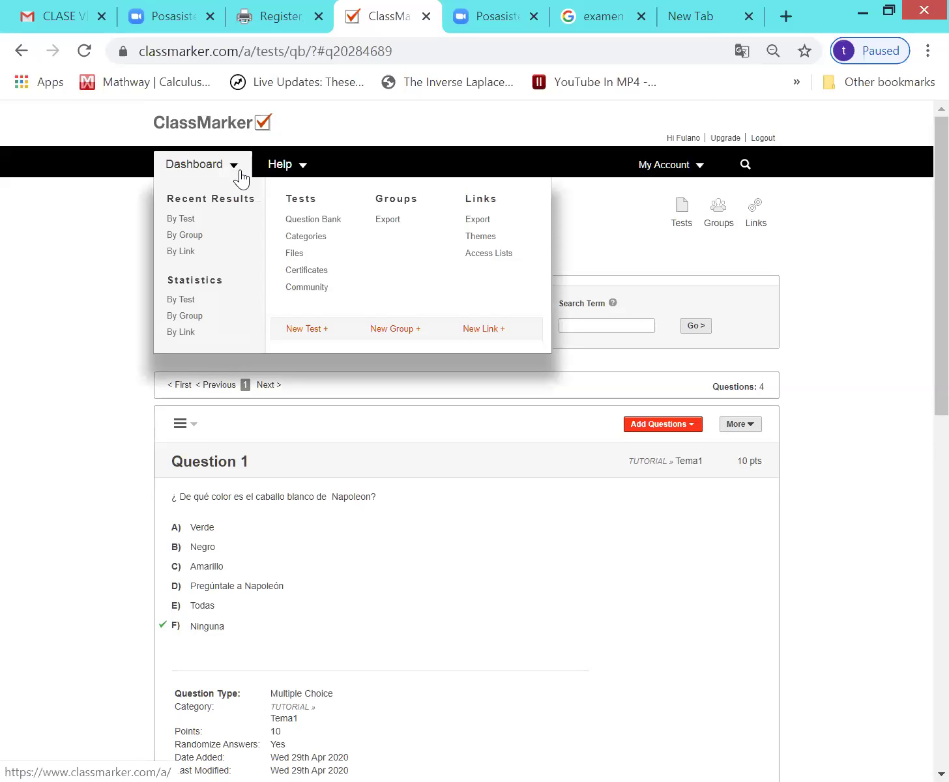
click(186, 224)
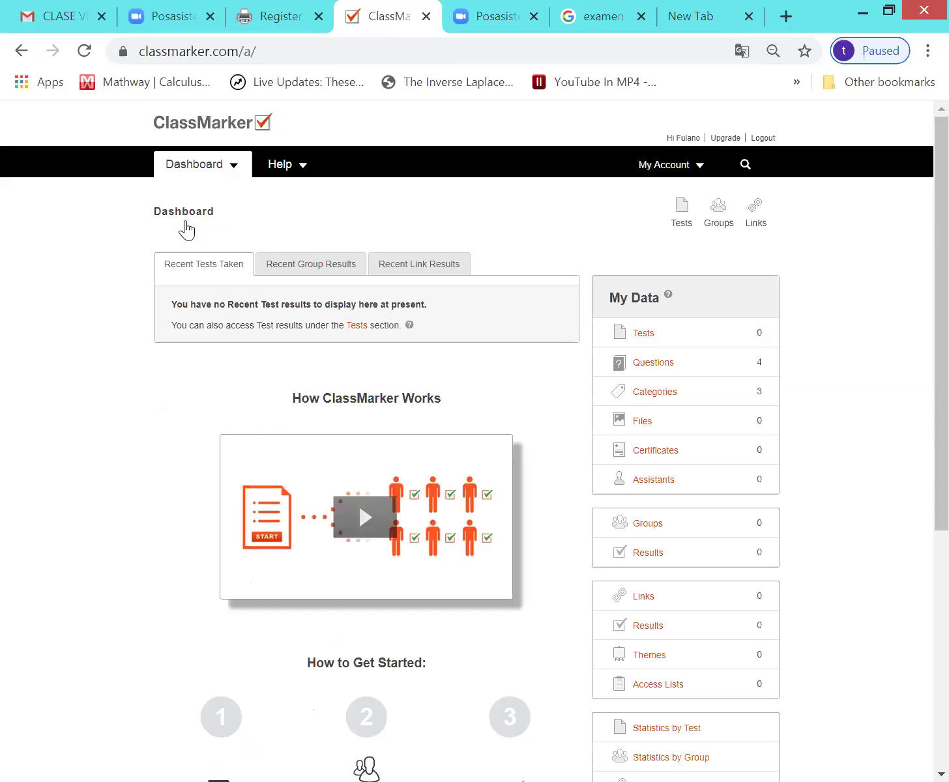
click(648, 335)
click(739, 298)
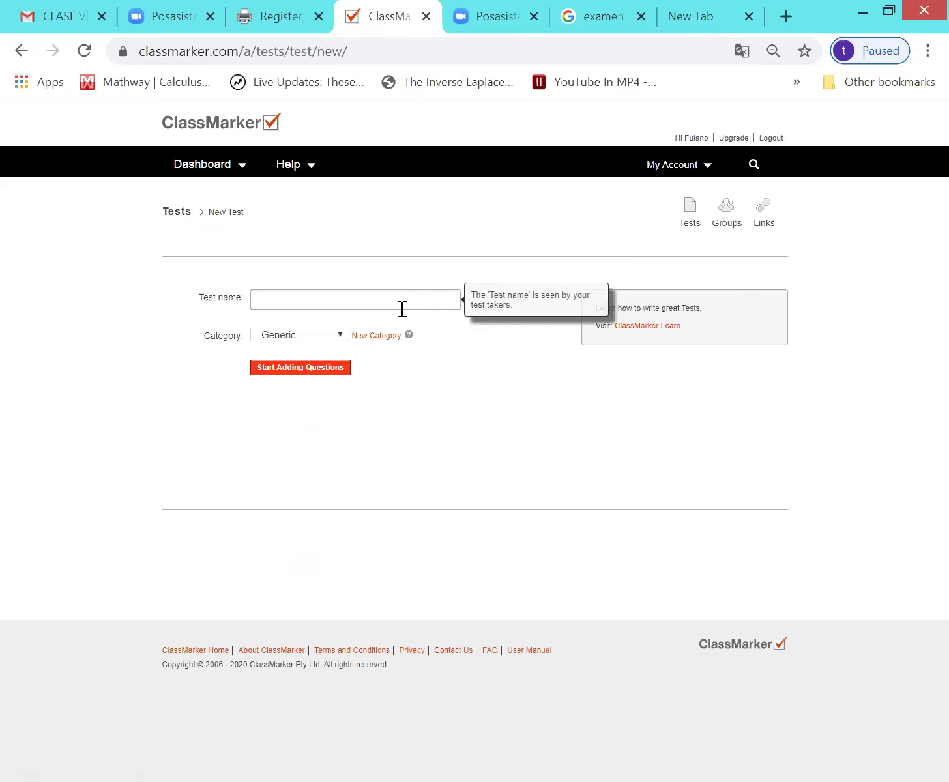
Name the new test "Prueba de Tutorial".
click(401, 307)
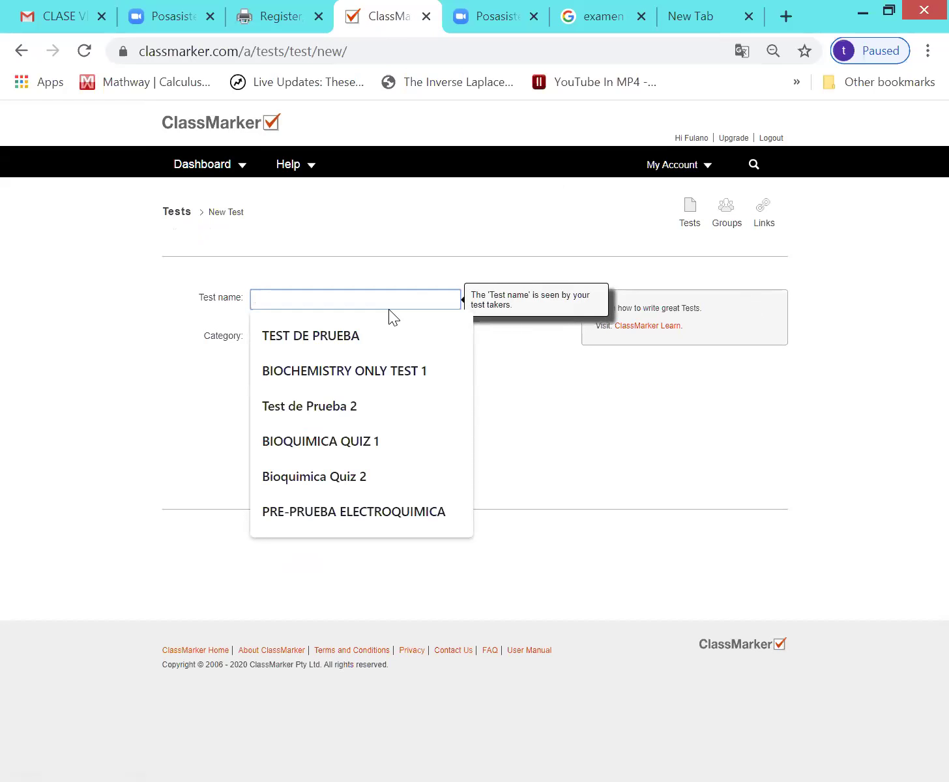
text(prueba)
key(BackSpace)
key(BackSpace)
key(BackSpace)
key(BackSpace)
key(BackSpace)
key(BackSpace)
key(BackSpace)
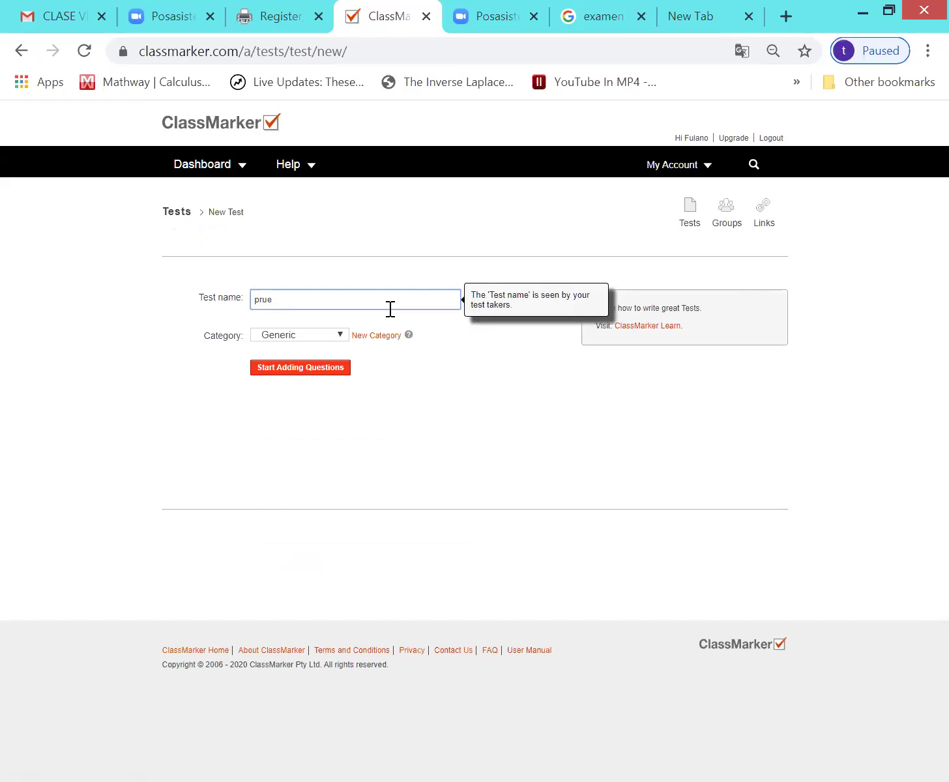
text(Prue)
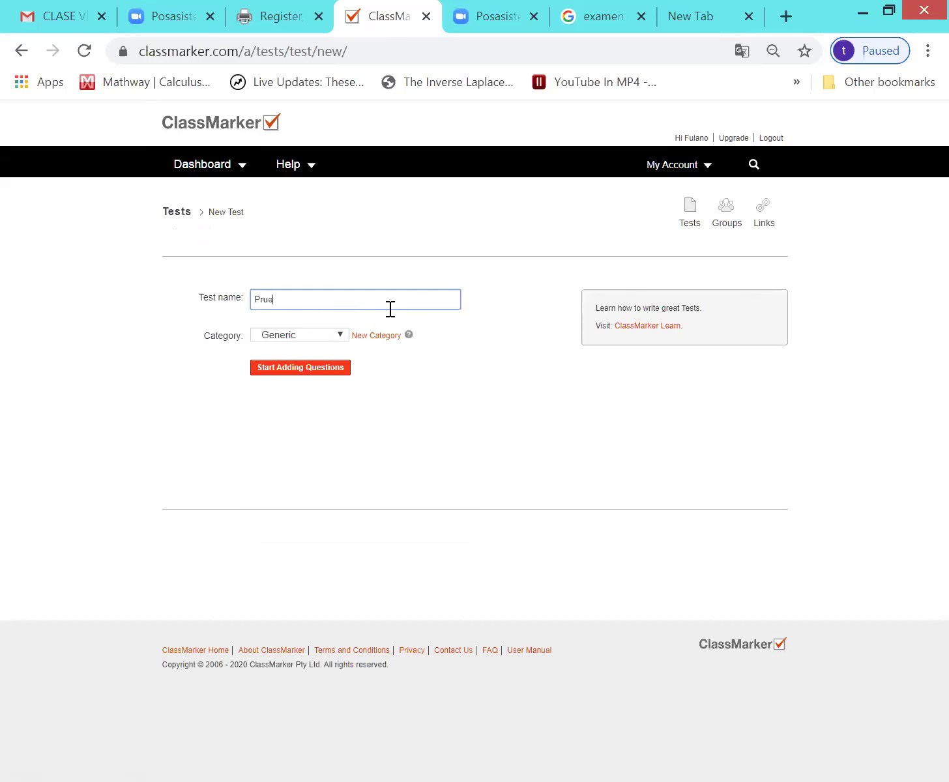
text(ba de Tutorial)
Assign the new test to the Tema1 category and proceed to adding its questions.
click(339, 336)
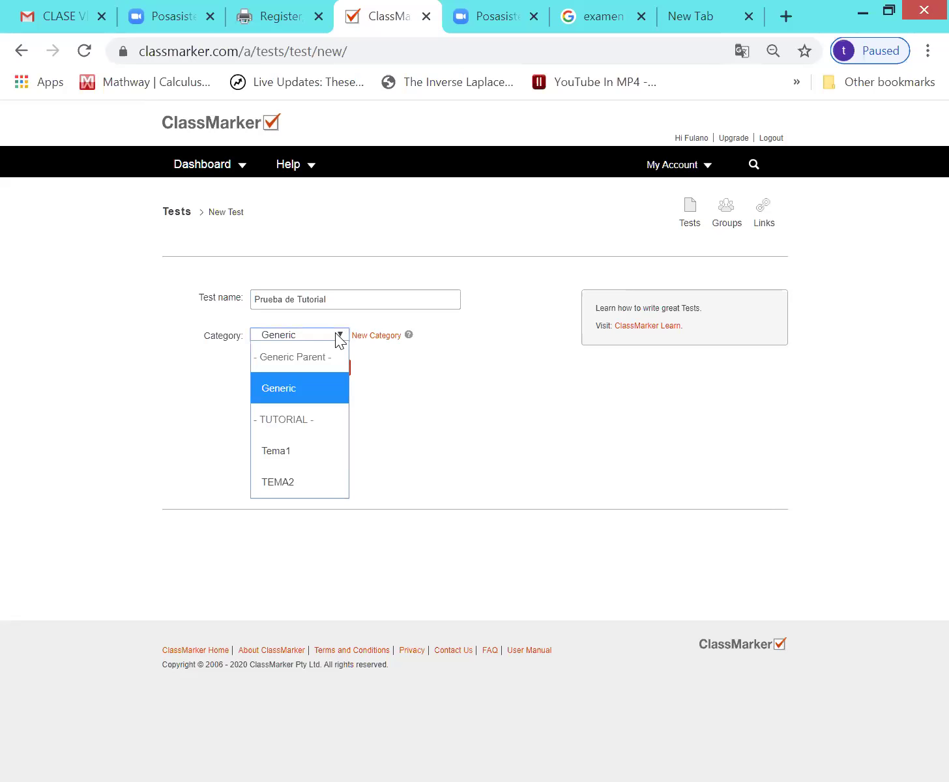
click(298, 460)
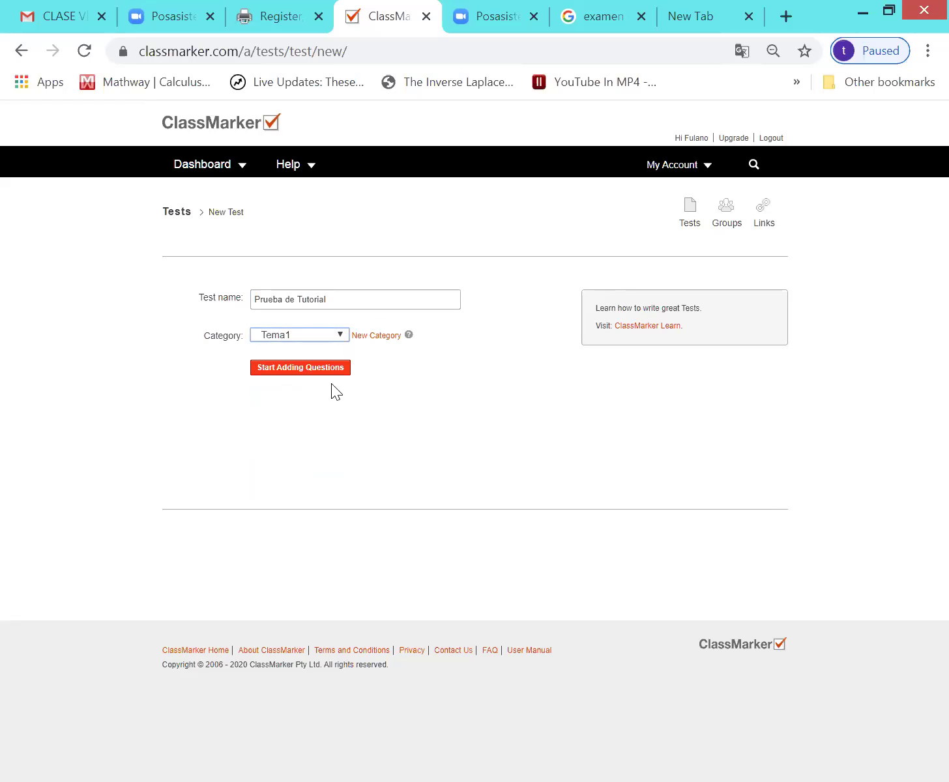
click(296, 368)
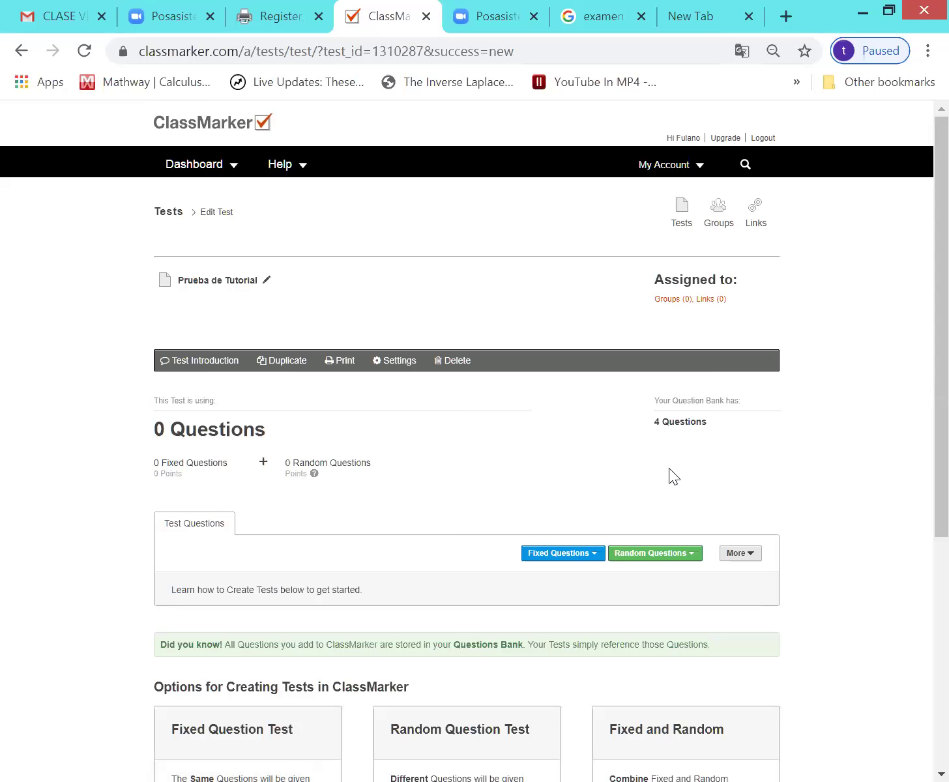
Open the random question settings for the test and bring up the choices for selecting questions from the Question Bank.
scroll(669, 468, down, 2)
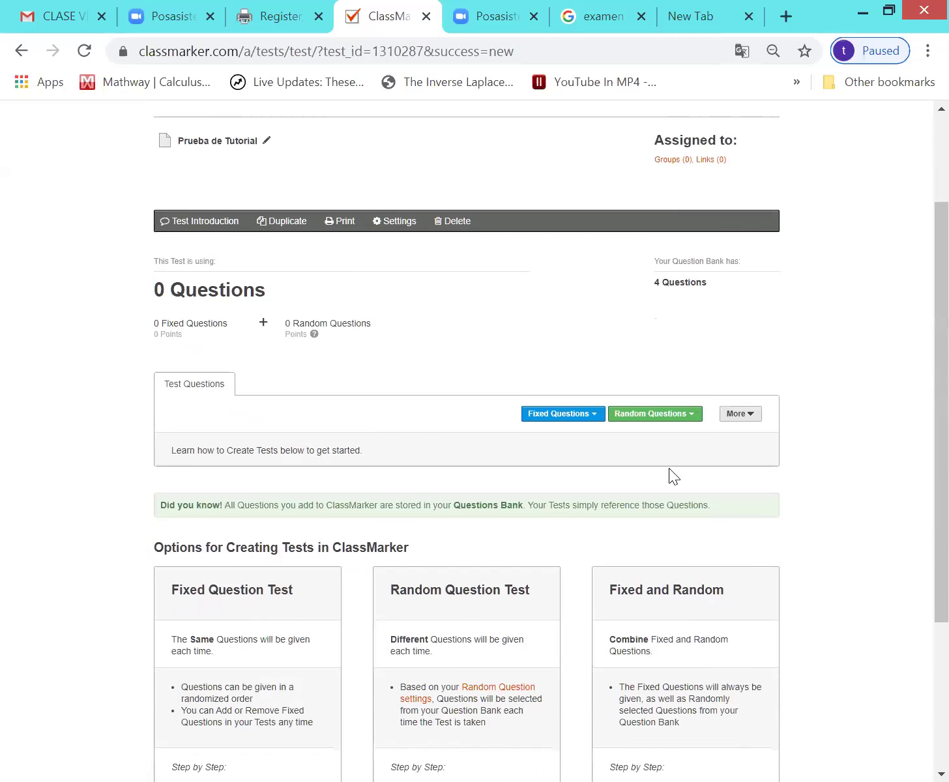
scroll(669, 468, down, 1)
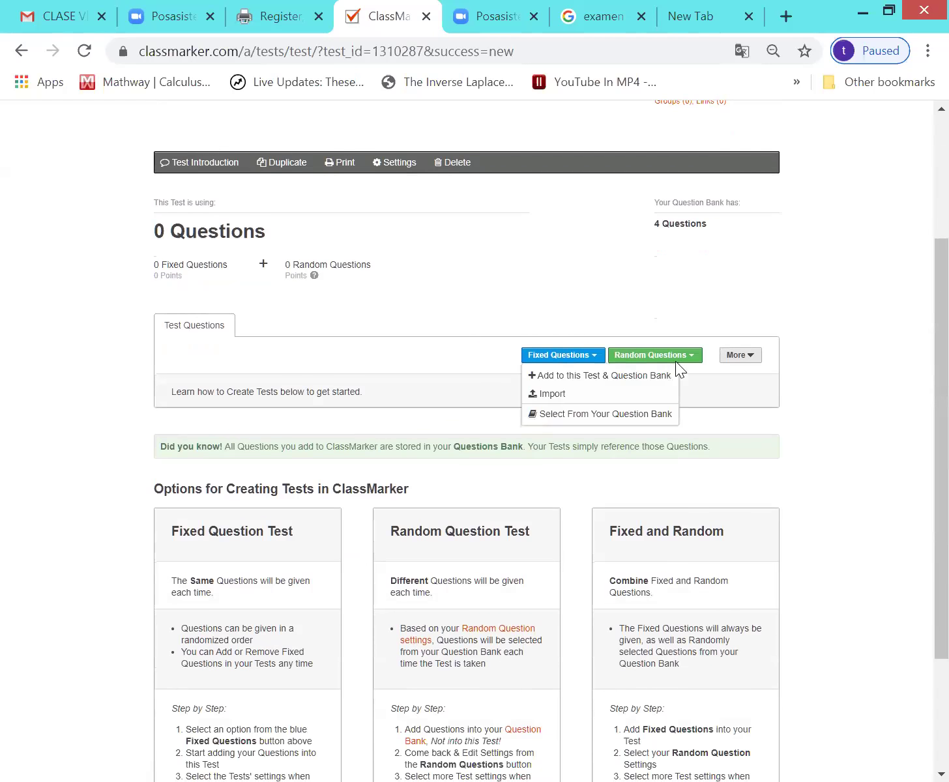
mouse_move(676, 361)
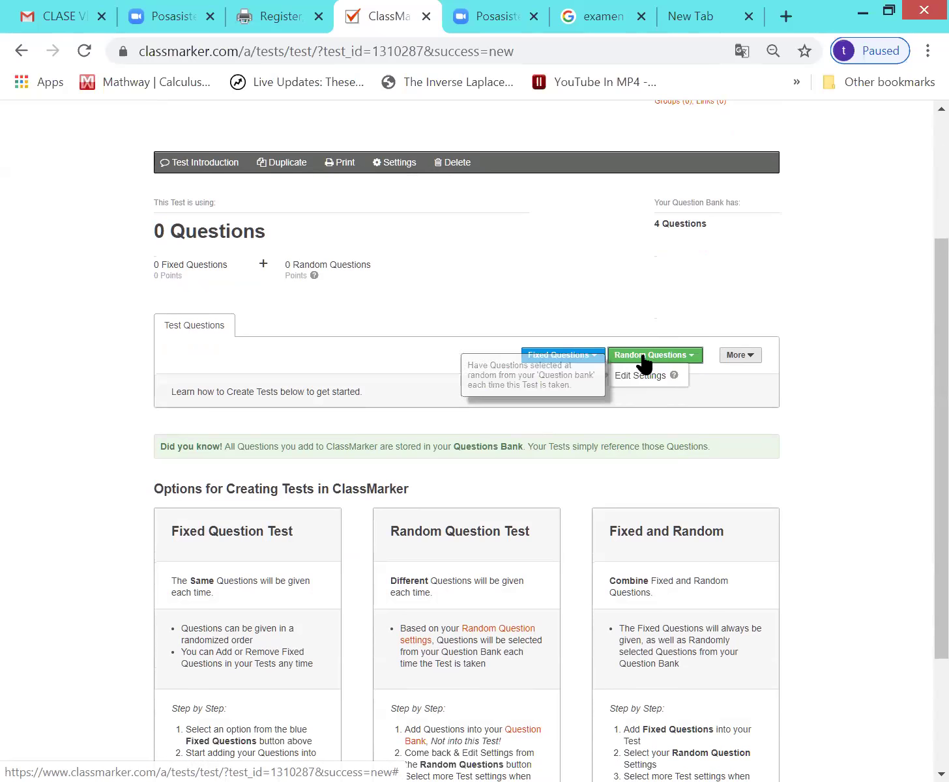
mouse_move(746, 366)
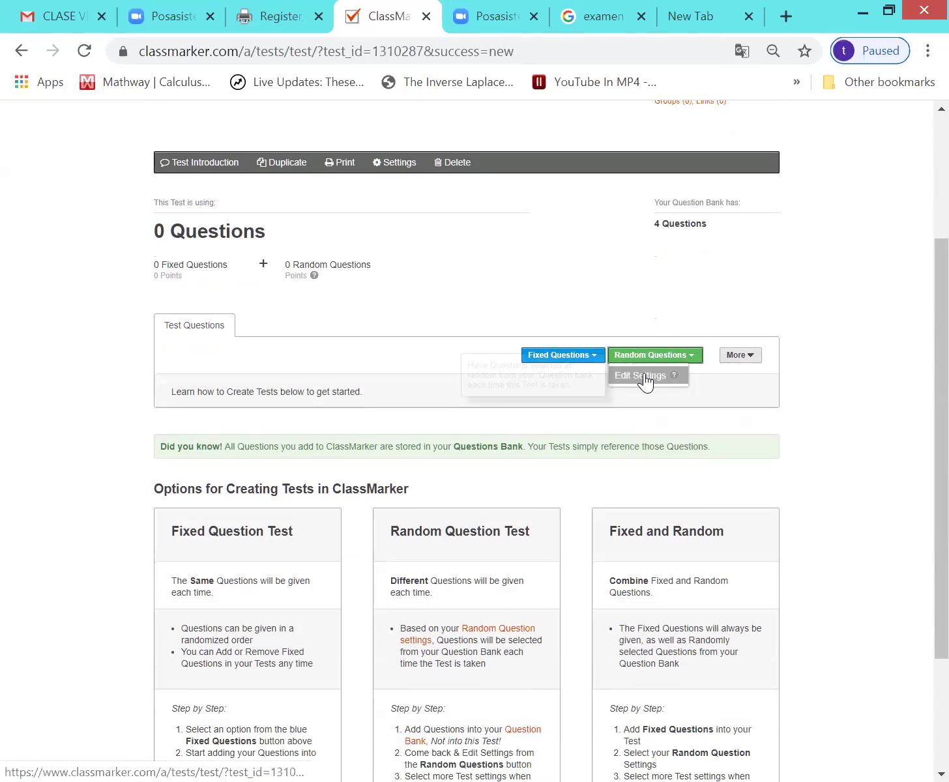
click(646, 377)
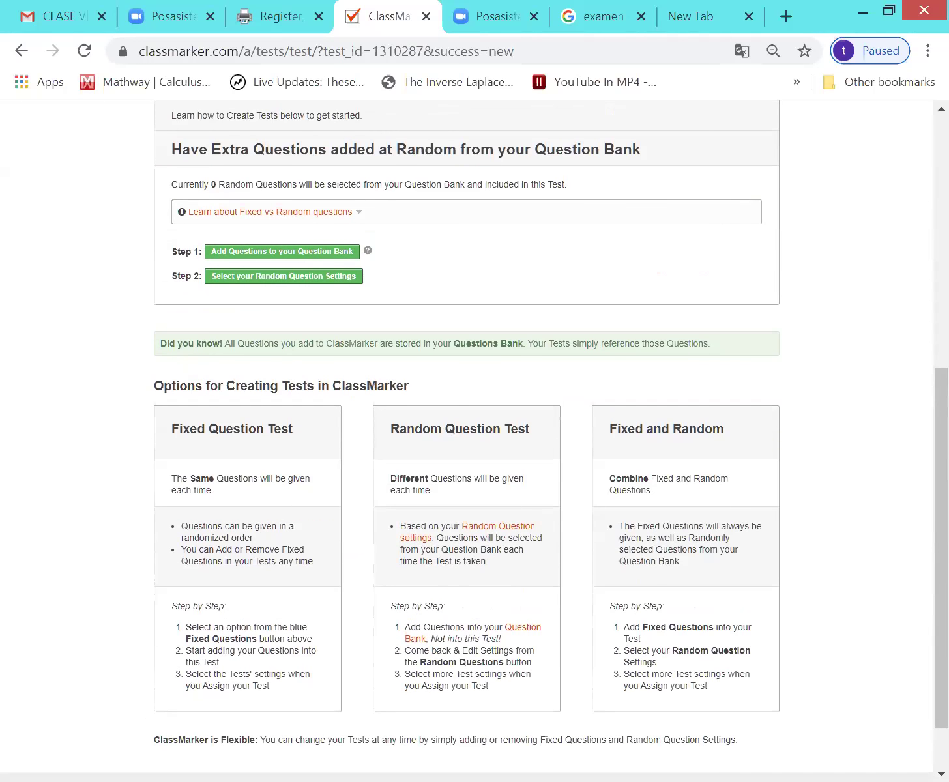
mouse_move(324, 264)
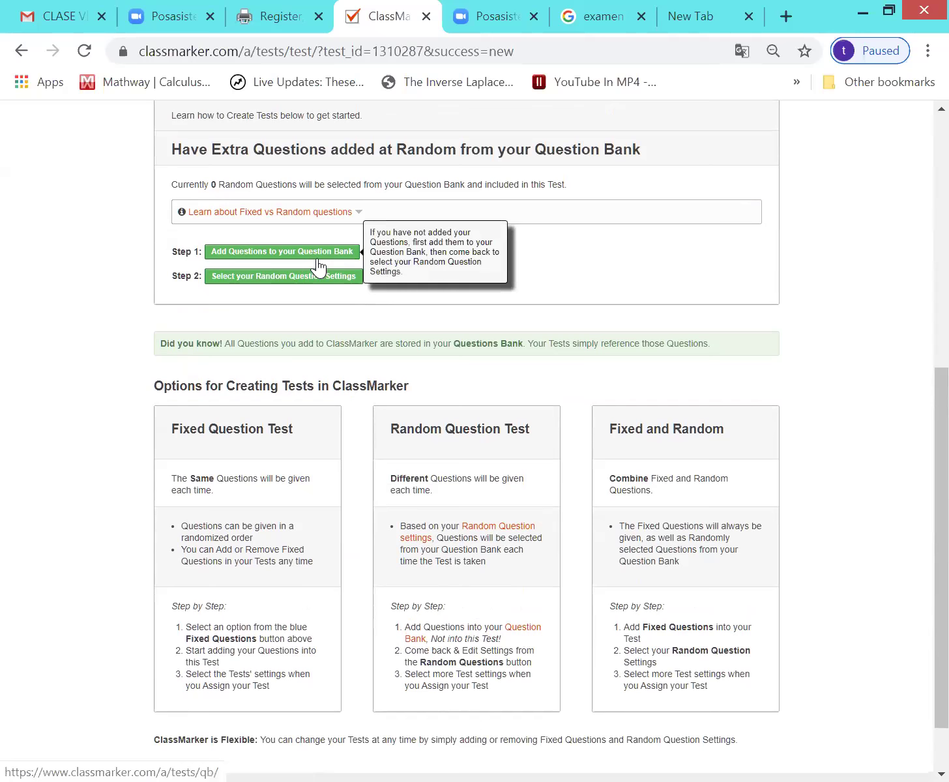
click(275, 285)
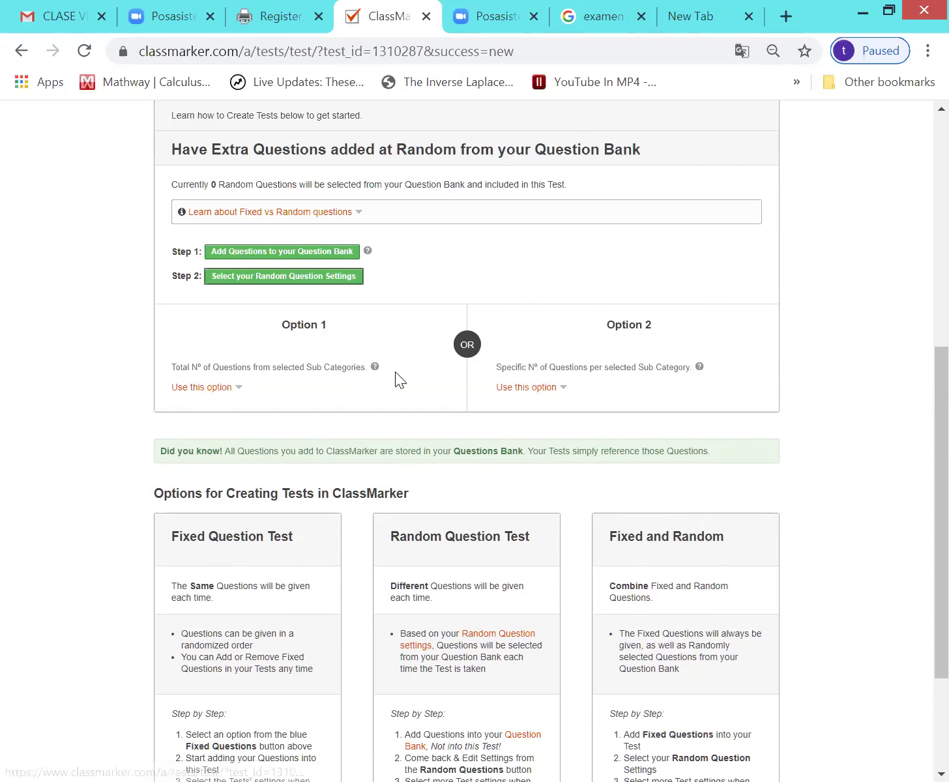
Compare the two random selection options: a total number across sub categories and a specific number per sub category.
click(186, 389)
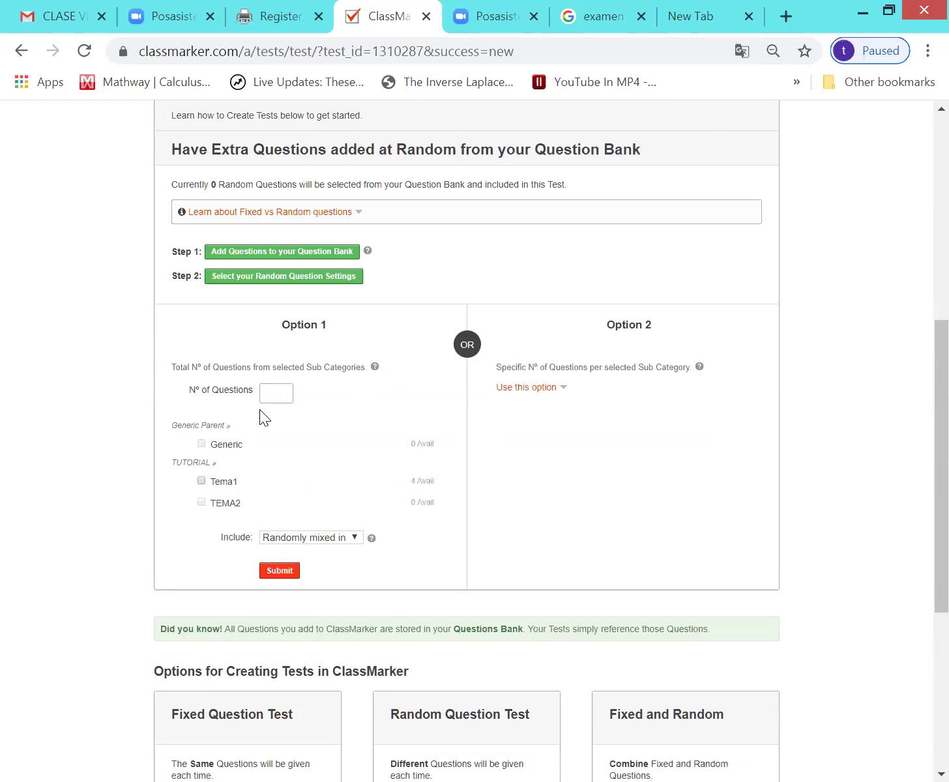
mouse_move(270, 399)
scroll(916, 360, up, 2)
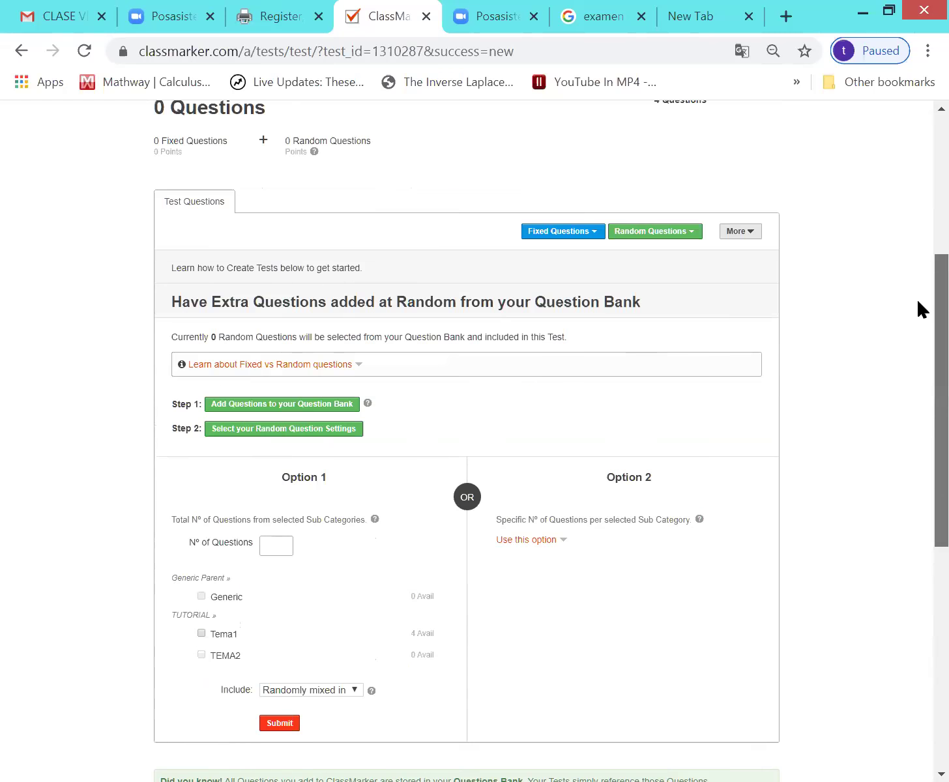
scroll(916, 298, down, 2)
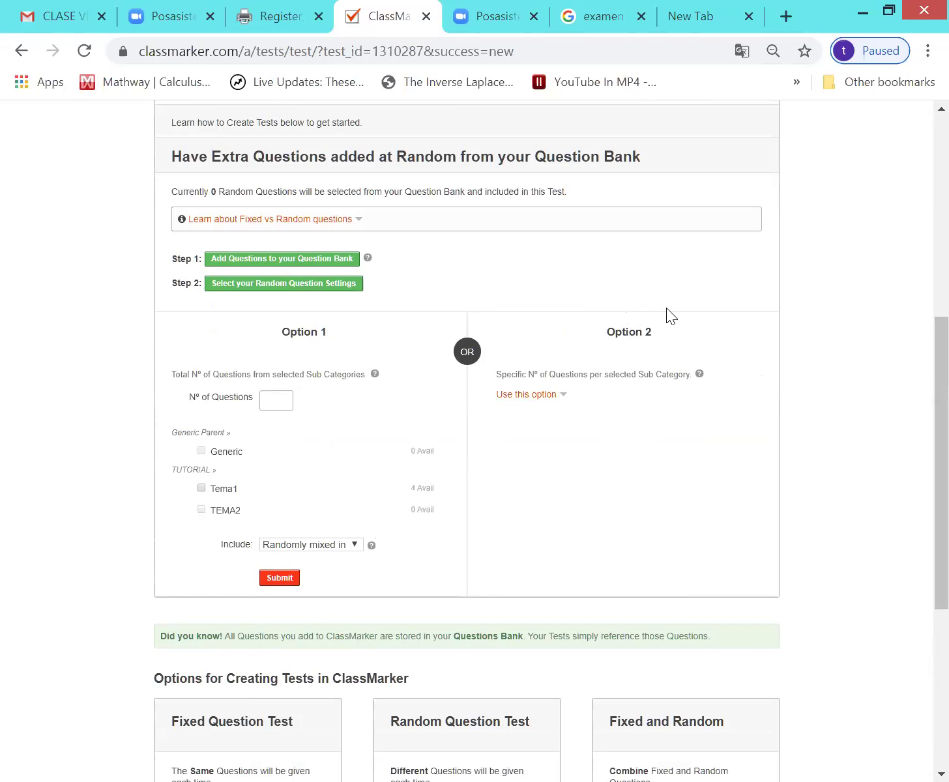
scroll(917, 423, up, 5)
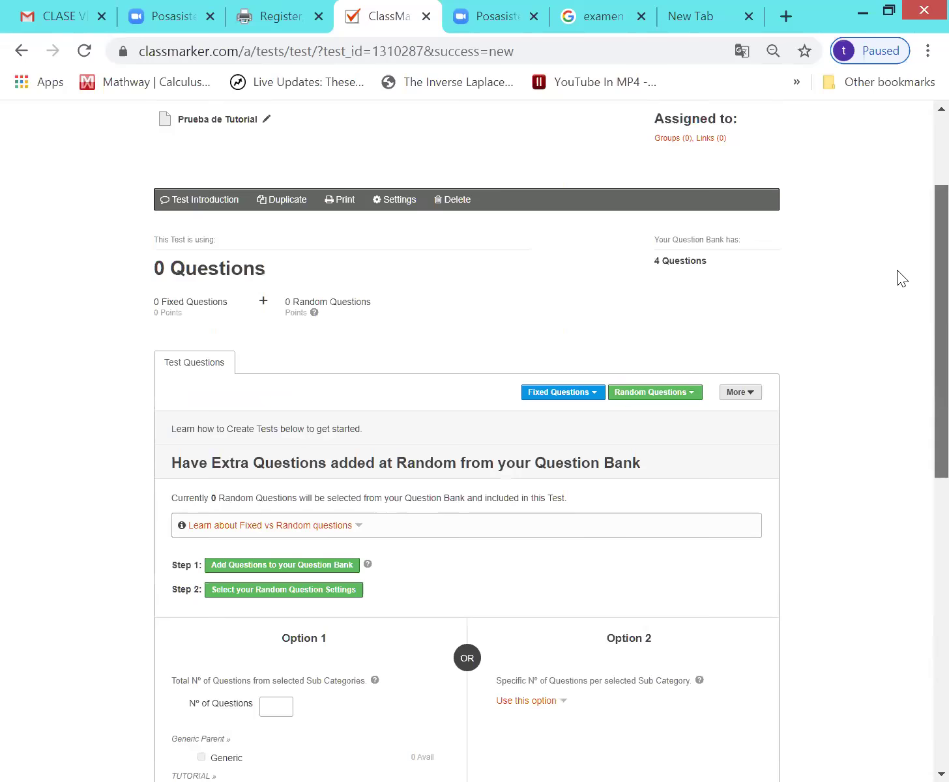
scroll(897, 271, down, 1)
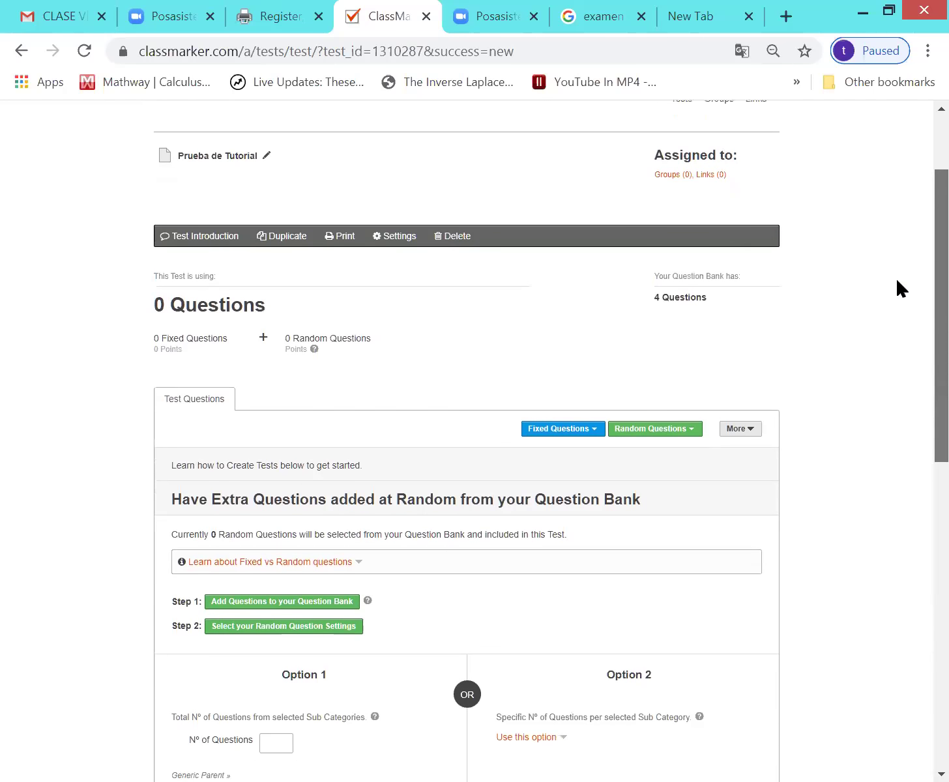
scroll(896, 277, down, 5)
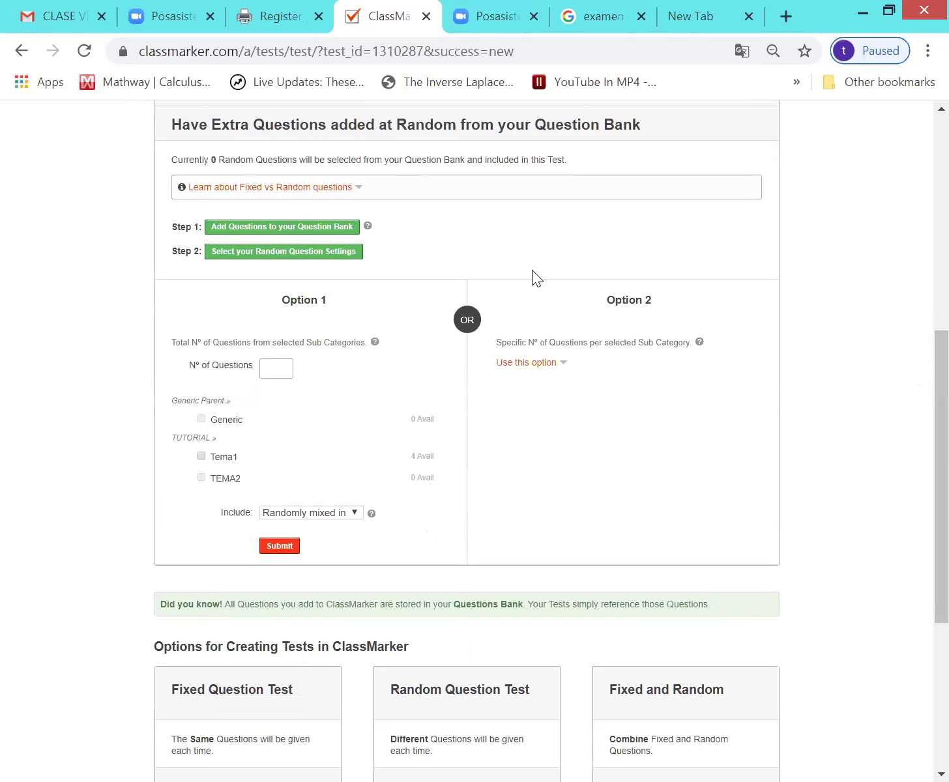
click(519, 370)
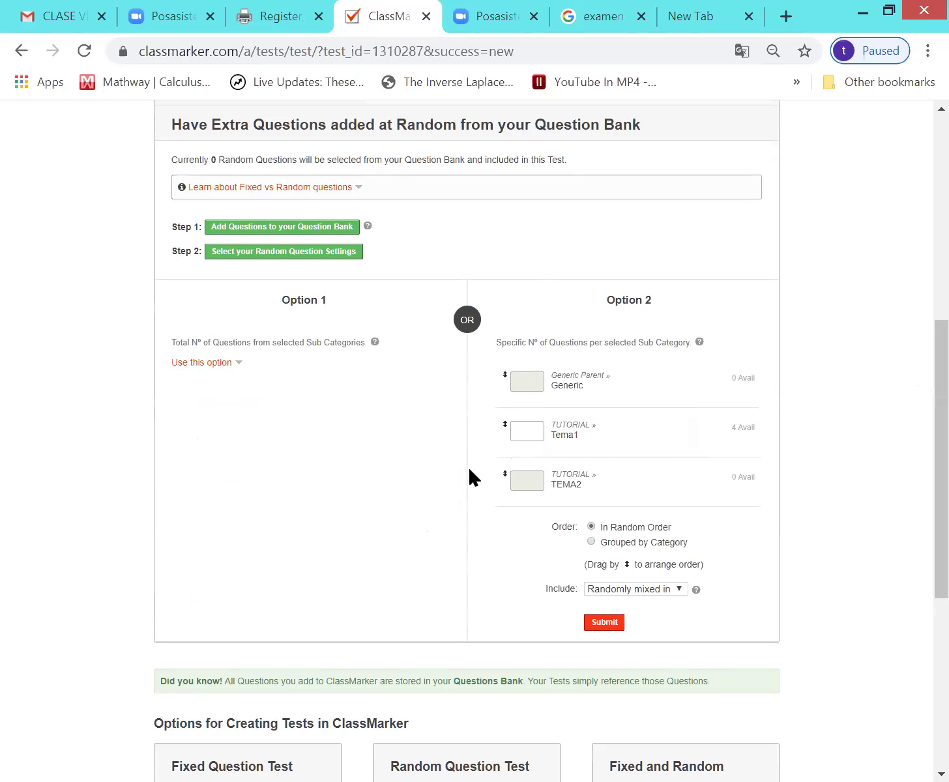
click(519, 441)
mouse_move(523, 484)
Use Option 1 to include 4 random questions from the Tema1 sub category, and save the random question settings.
click(196, 364)
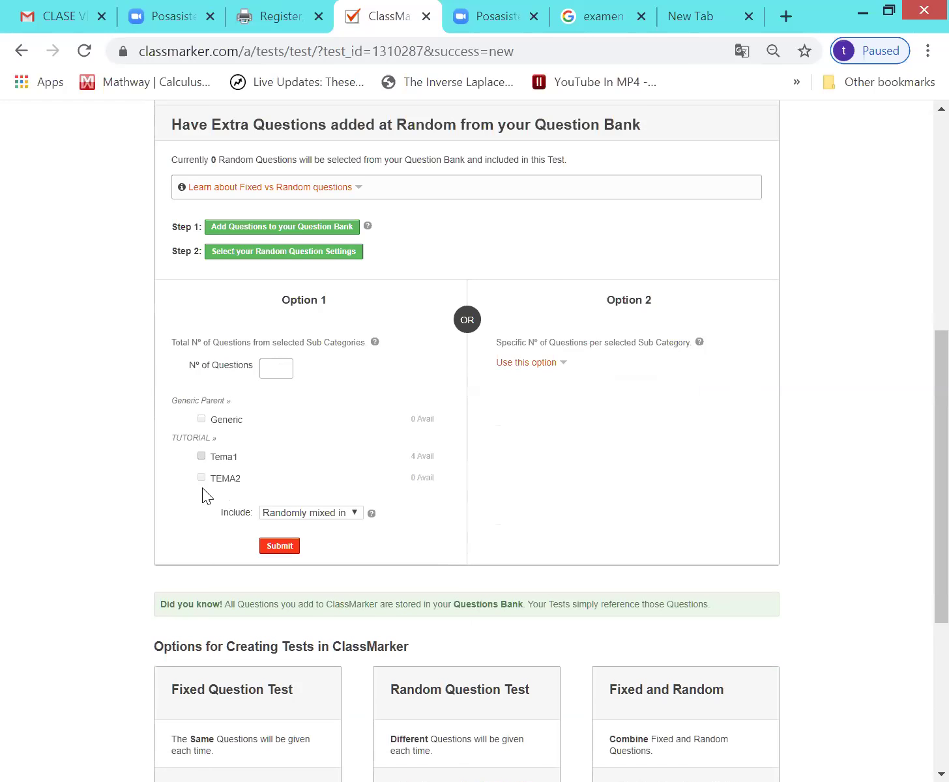
click(202, 456)
click(284, 366)
click(283, 366)
click(283, 365)
click(283, 365)
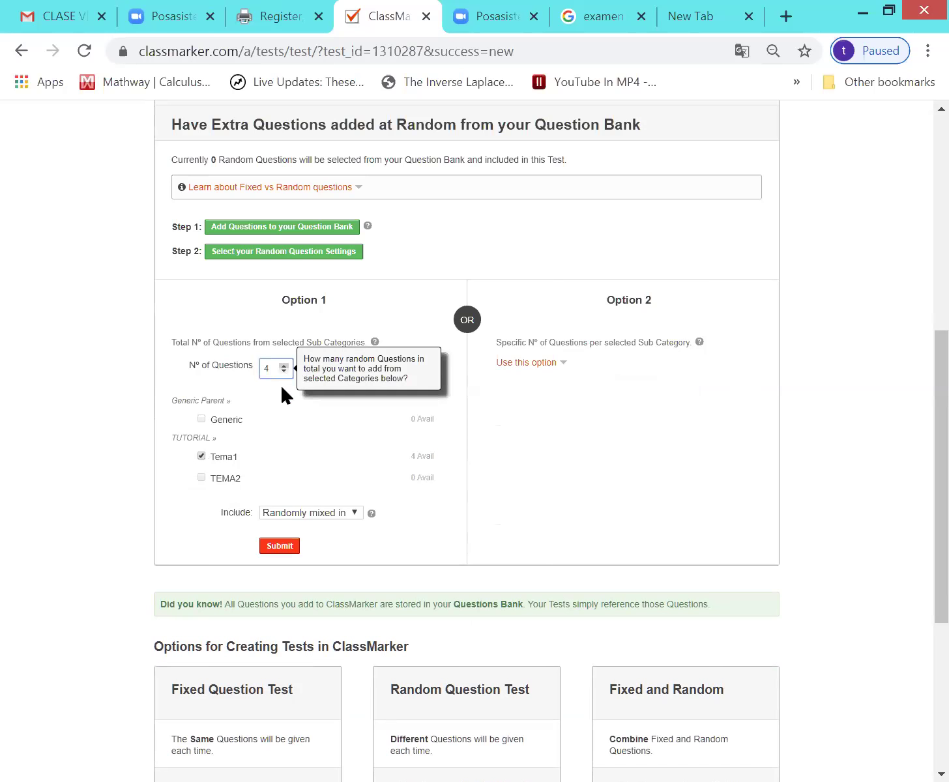
click(280, 546)
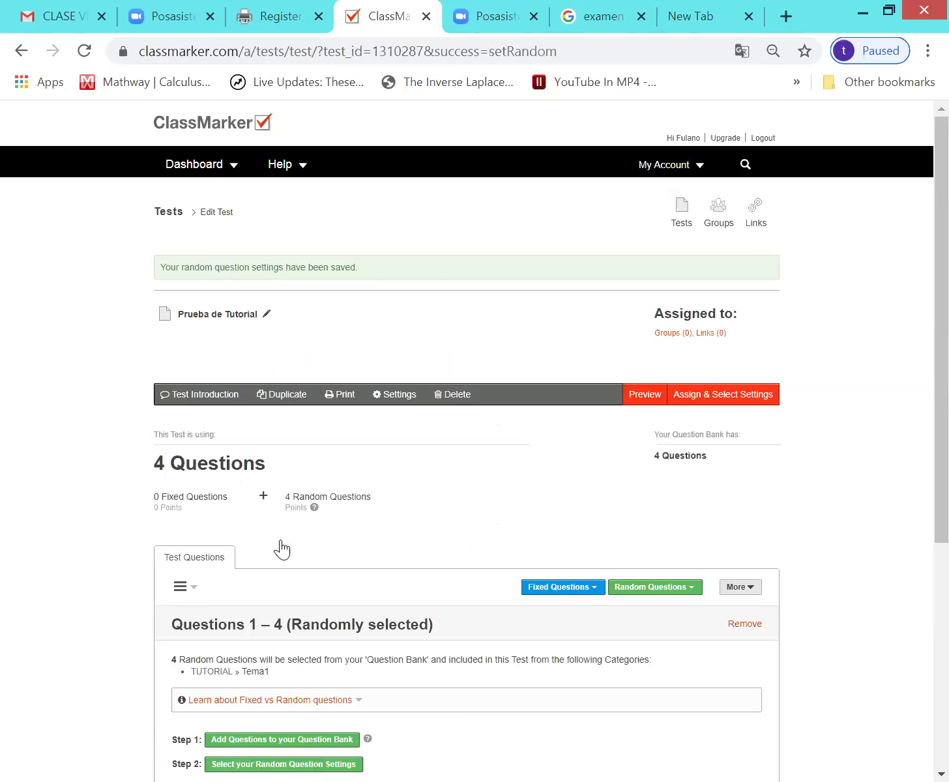
Assign the test via a new link with the default pre-set settings and continue to the link's settings.
scroll(282, 549, down, 3)
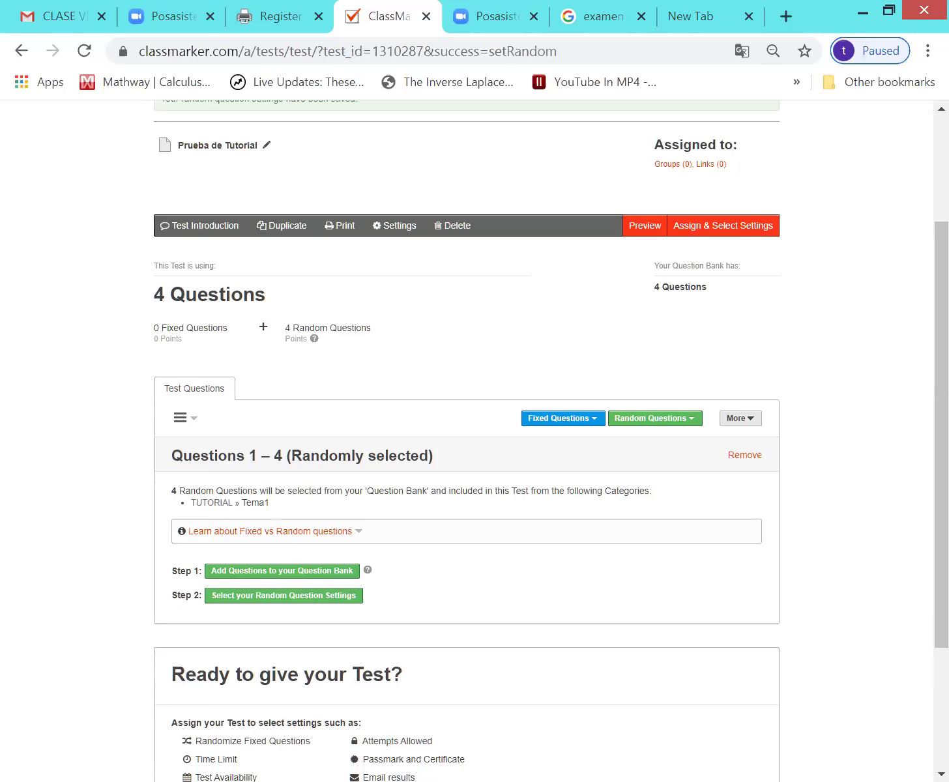
scroll(467, 441, down, 3)
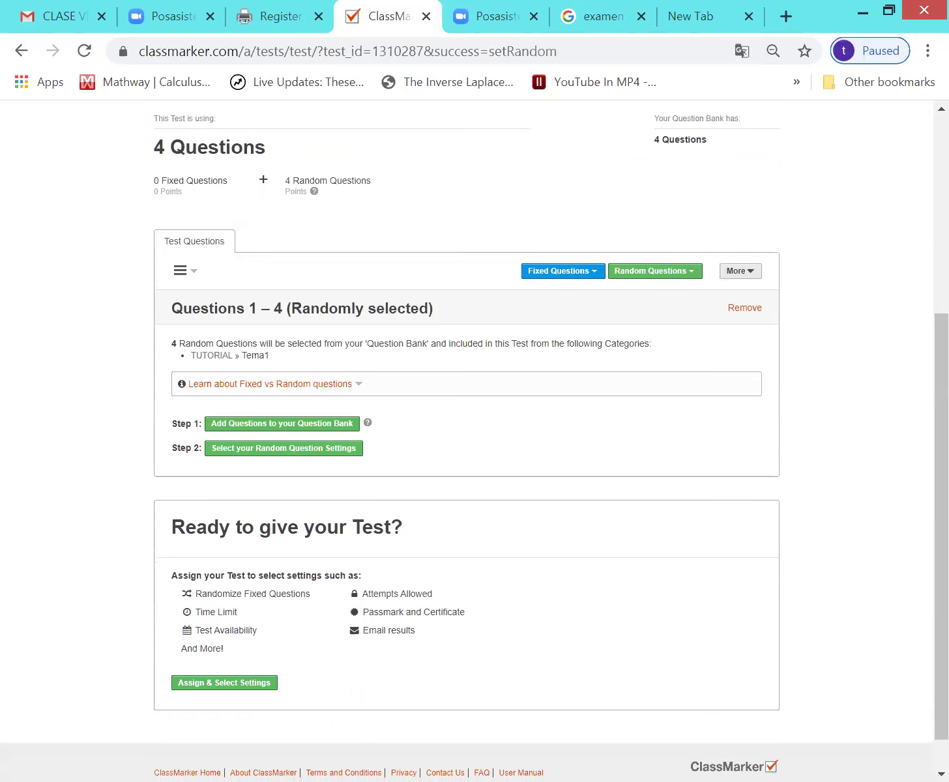
scroll(384, 366, down, 1)
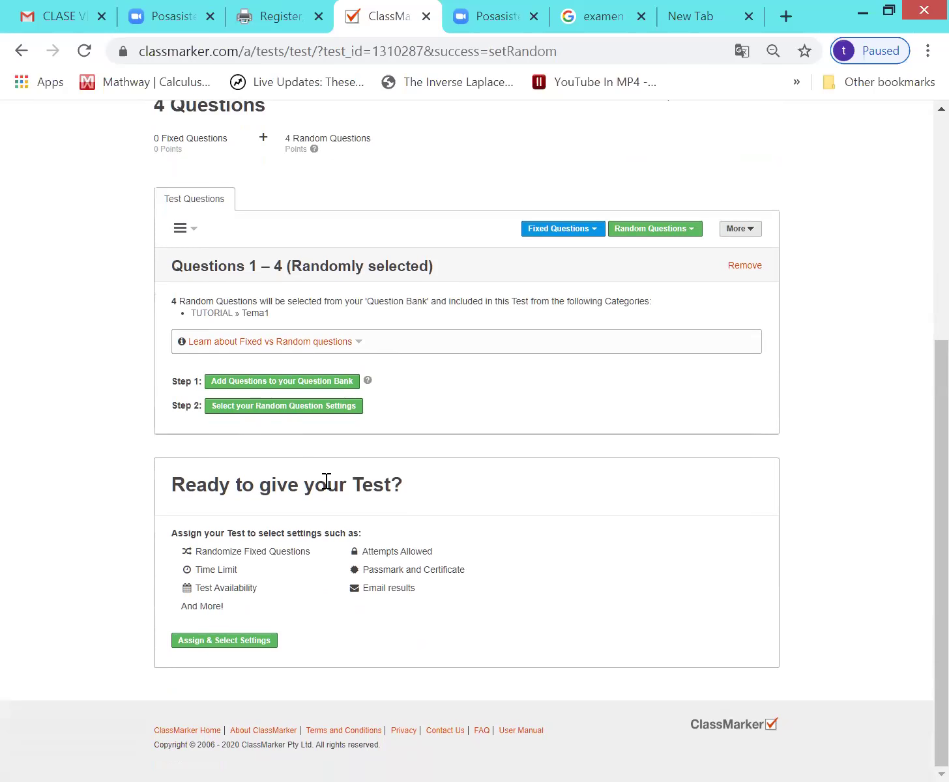
click(228, 641)
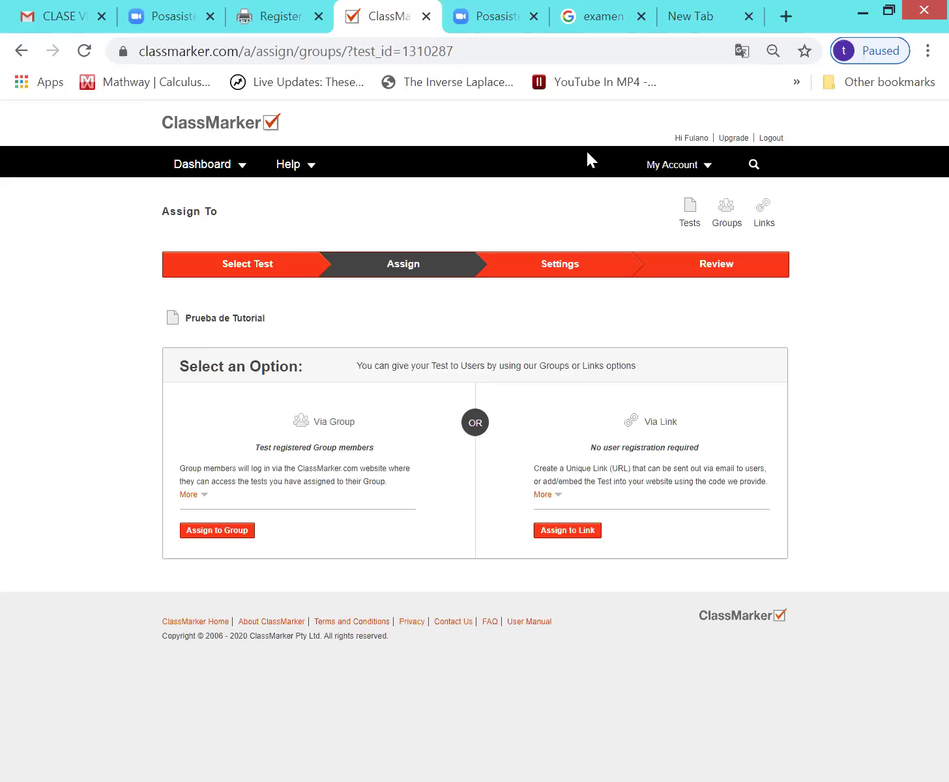
click(561, 533)
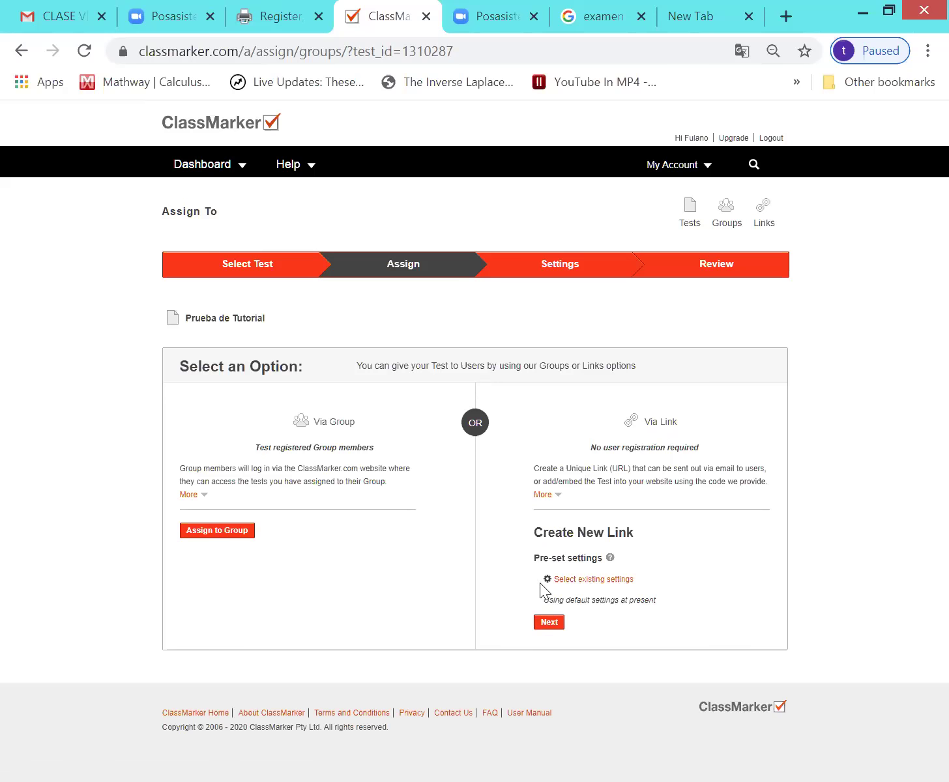
click(547, 625)
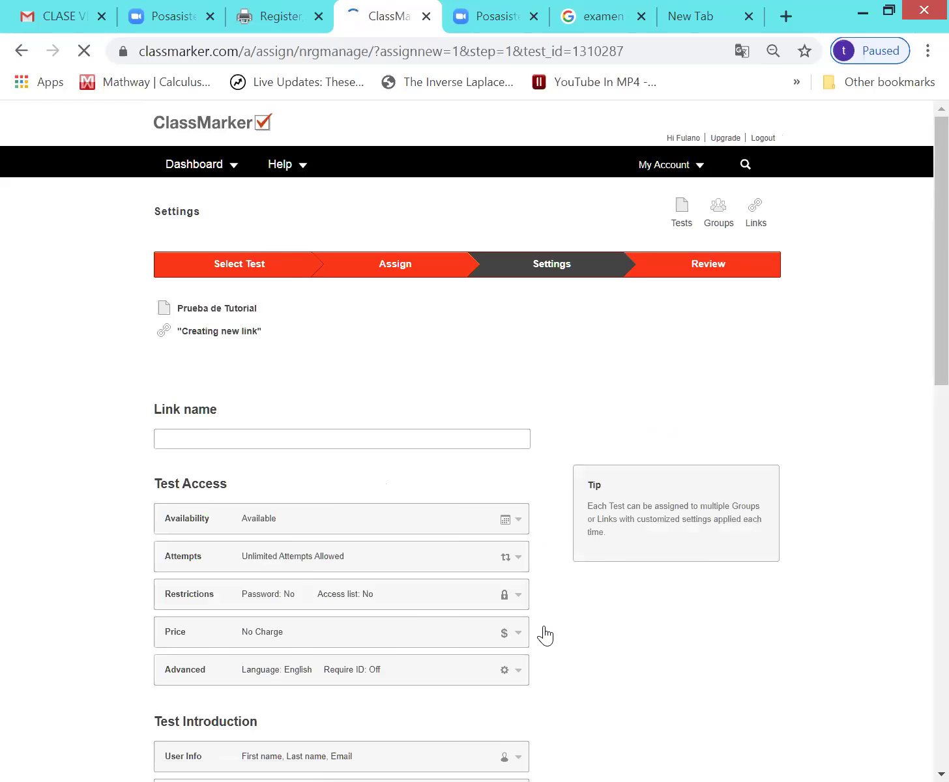
Name the new link "Prueba de Tutorial".
click(304, 438)
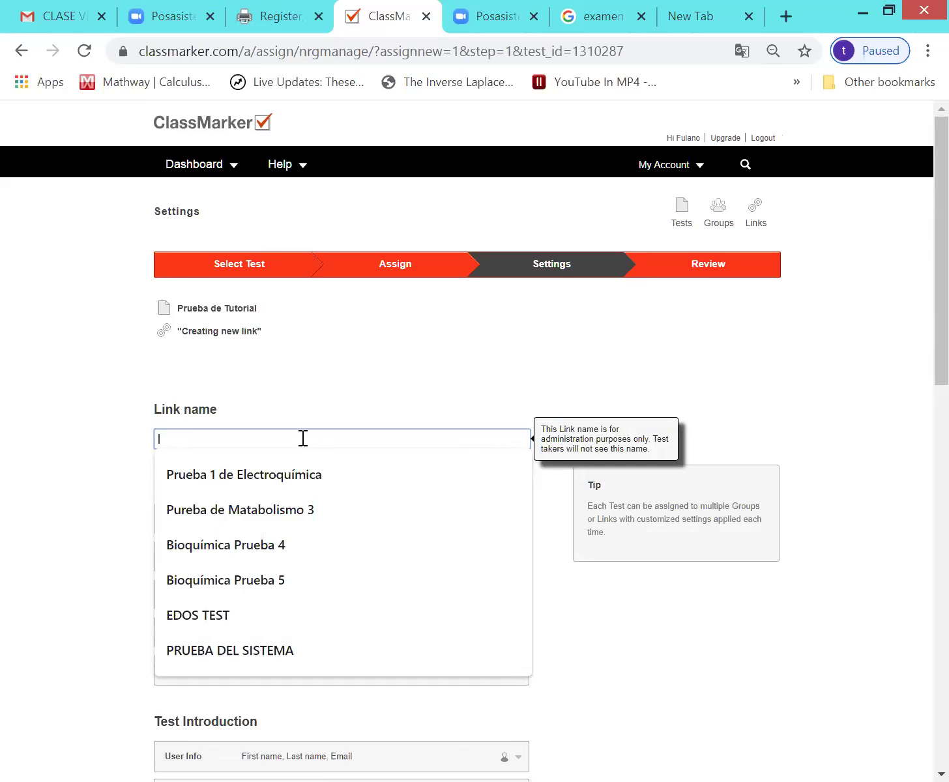
text(P)
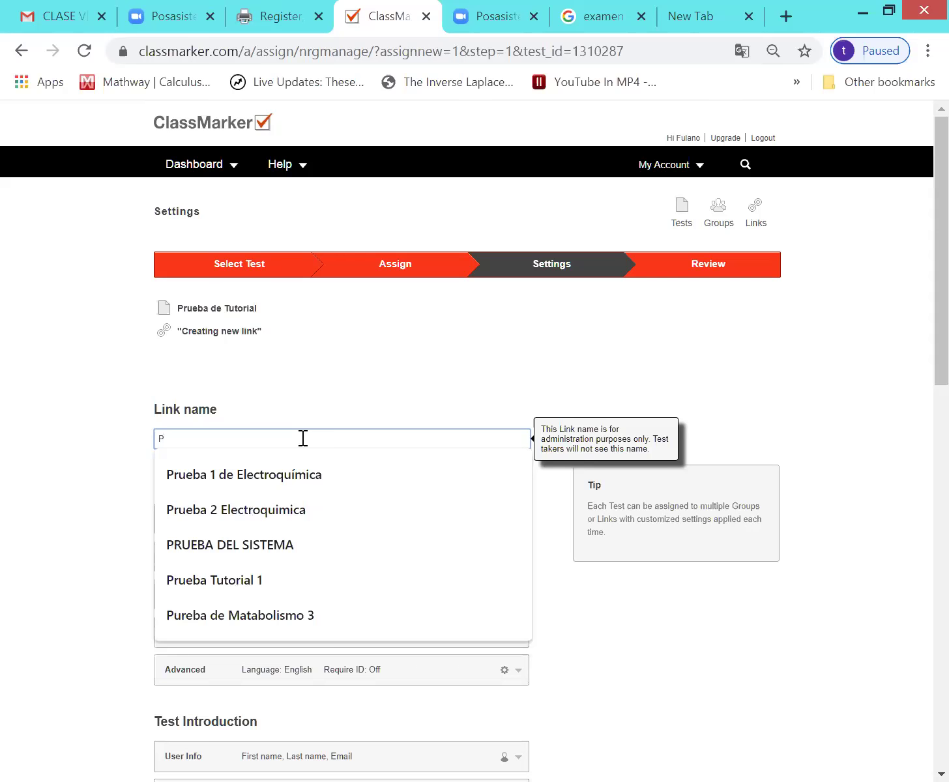
text(rueba )
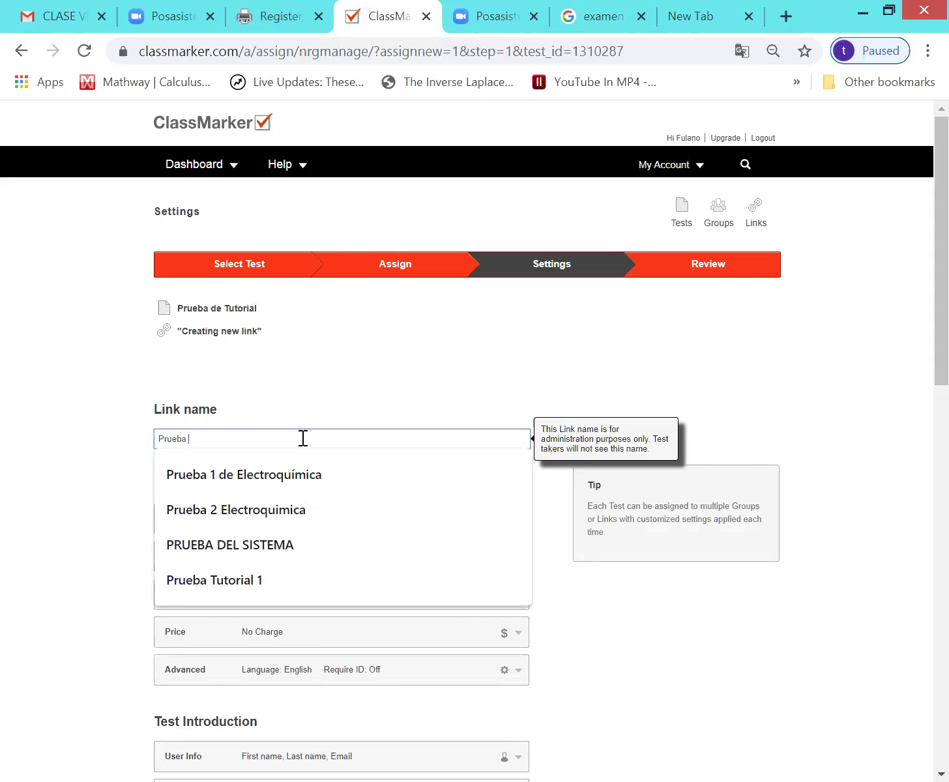
text(de T)
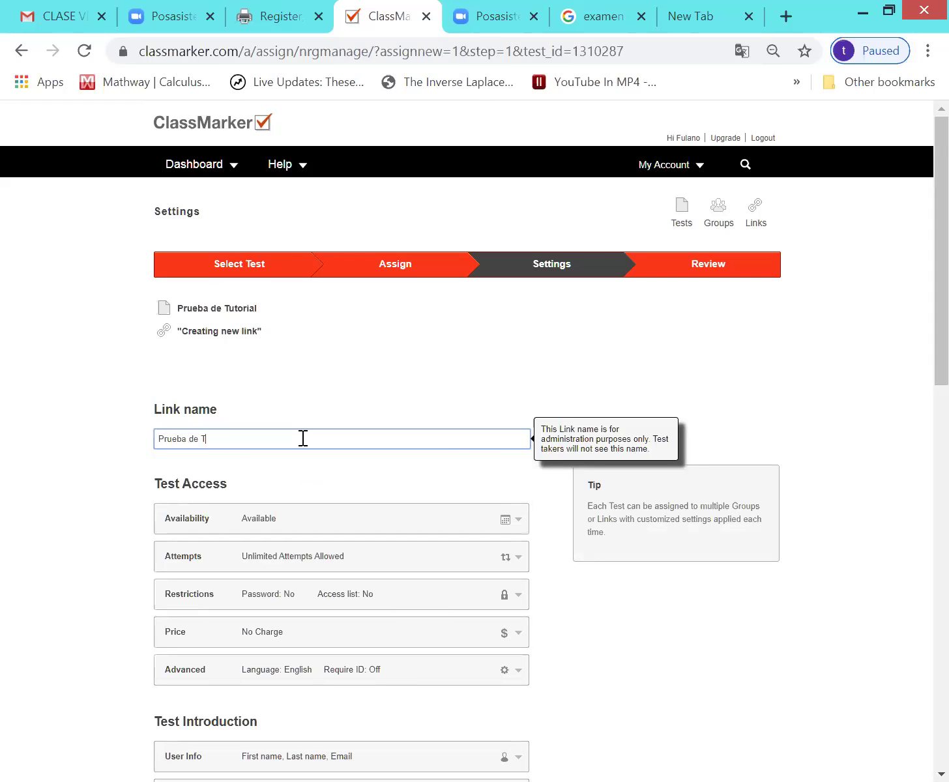
text(utorial)
Examine the link's availability options, including the available from and until dates and times.
scroll(304, 438, down, 3)
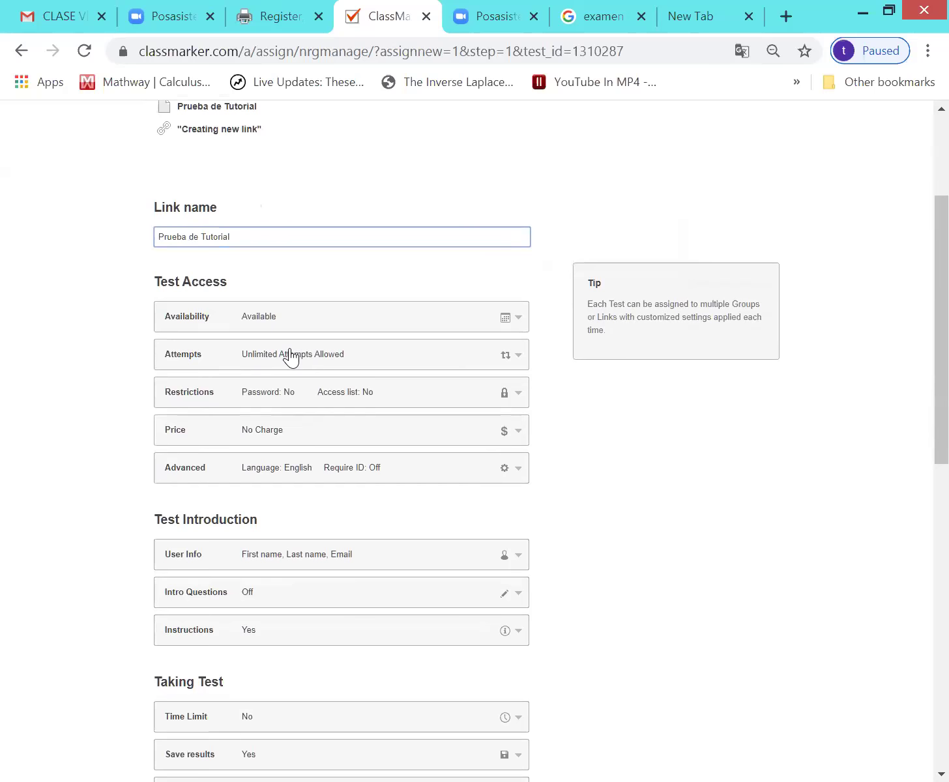
scroll(292, 356, down, 1)
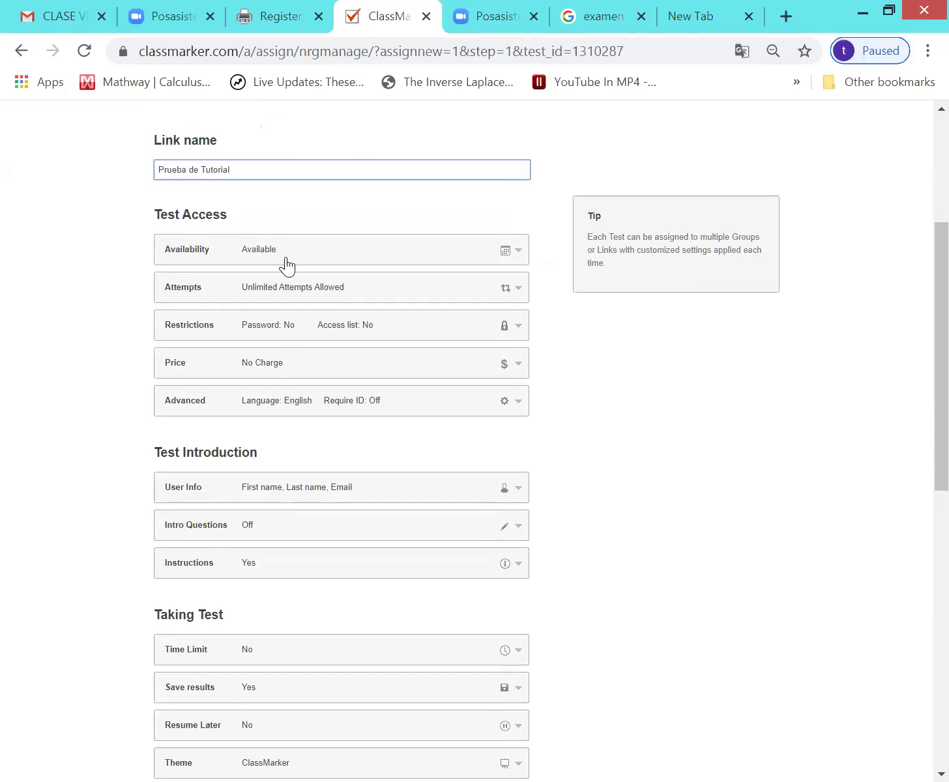
click(518, 255)
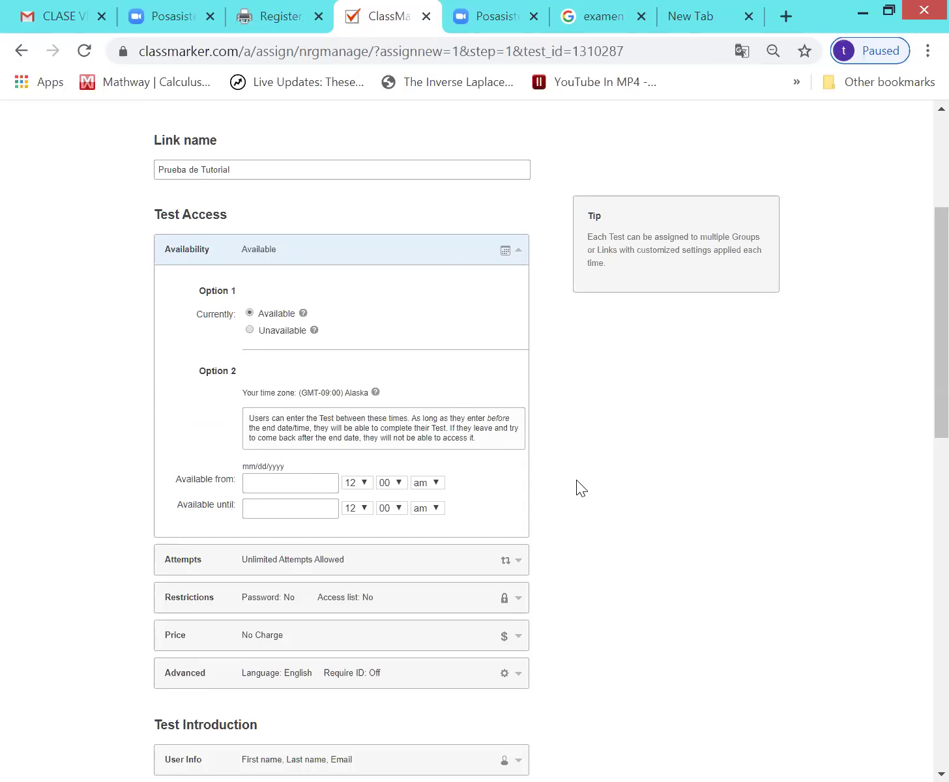
click(516, 252)
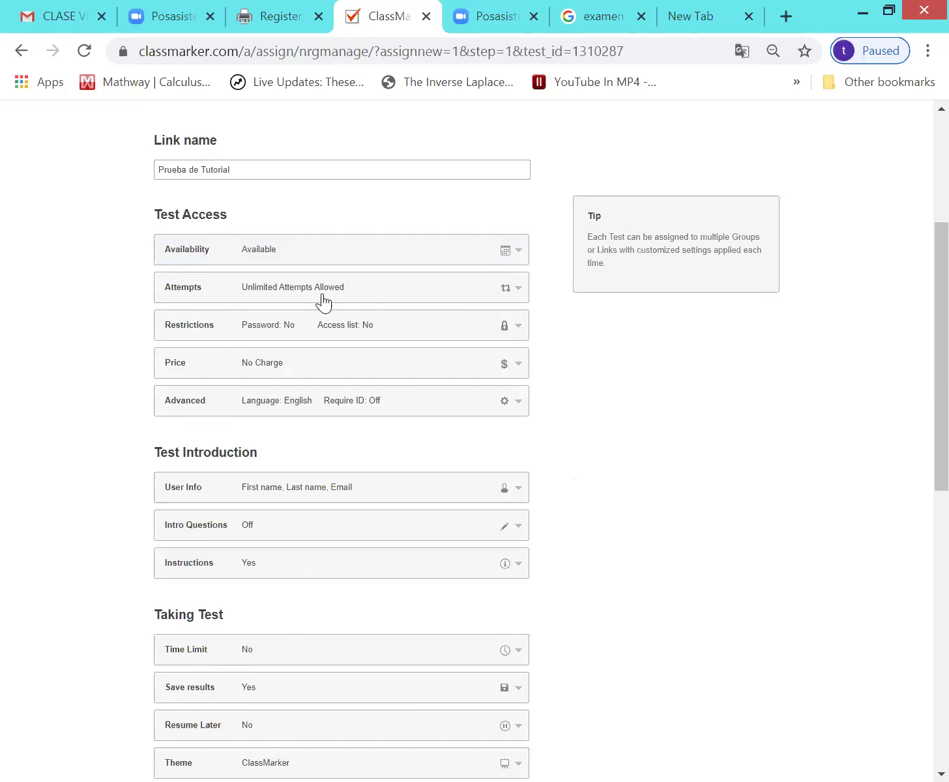
Limit the number of attempts allowed on the test link to One.
click(348, 297)
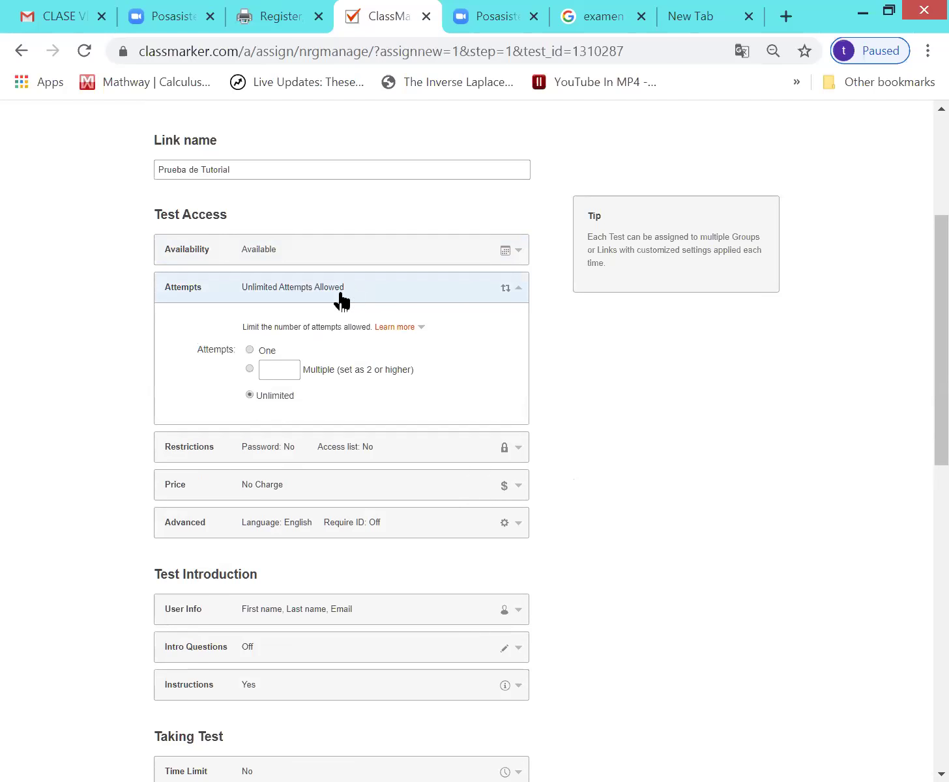
click(250, 351)
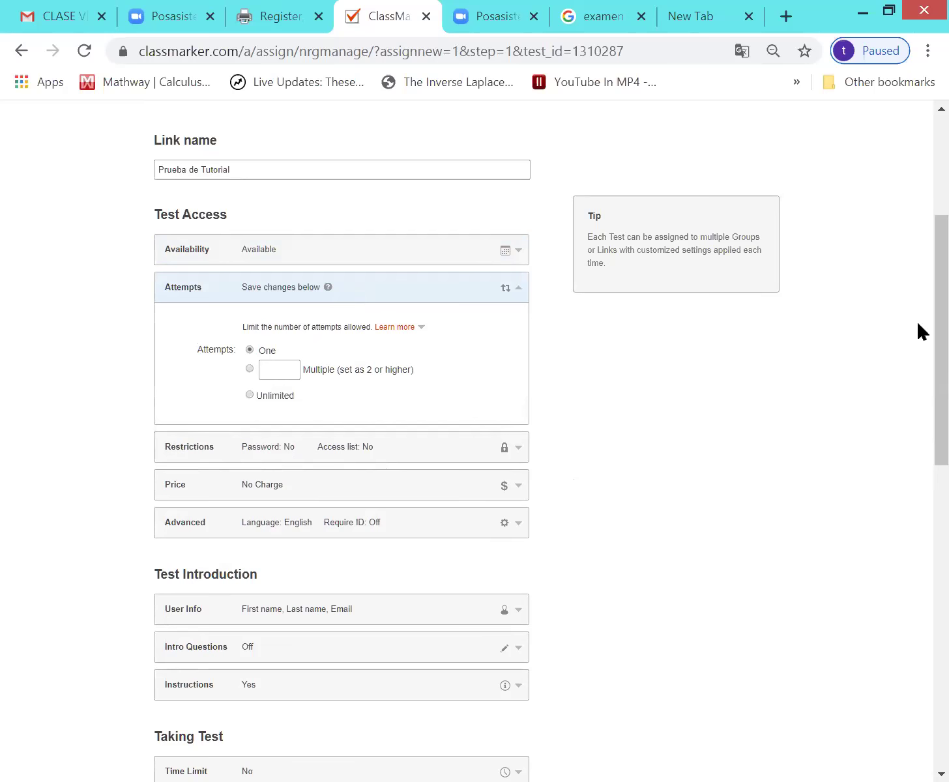
scroll(920, 261, down, 2)
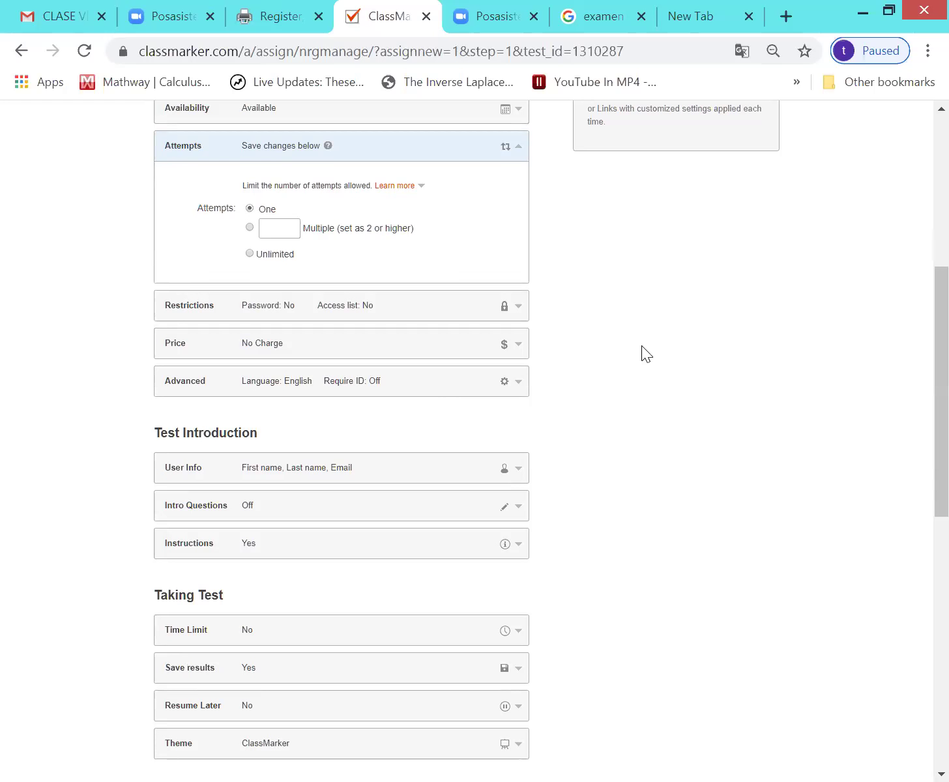
scroll(641, 345, down, 3)
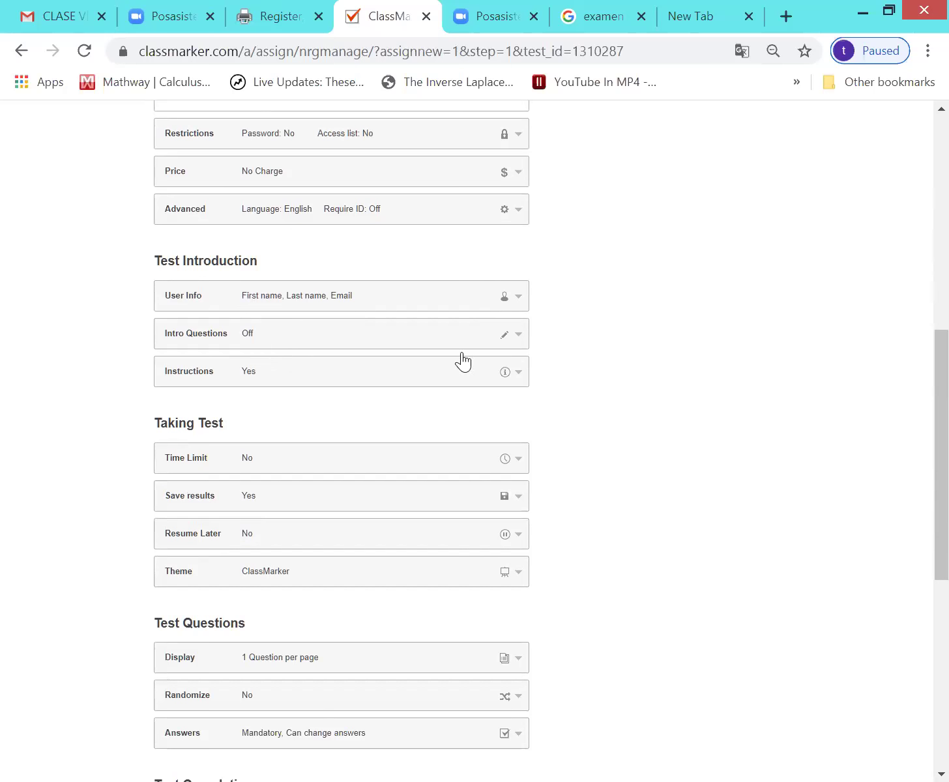
Examine the link's extra information question options and its pre-test guidelines and instructions settings.
click(519, 337)
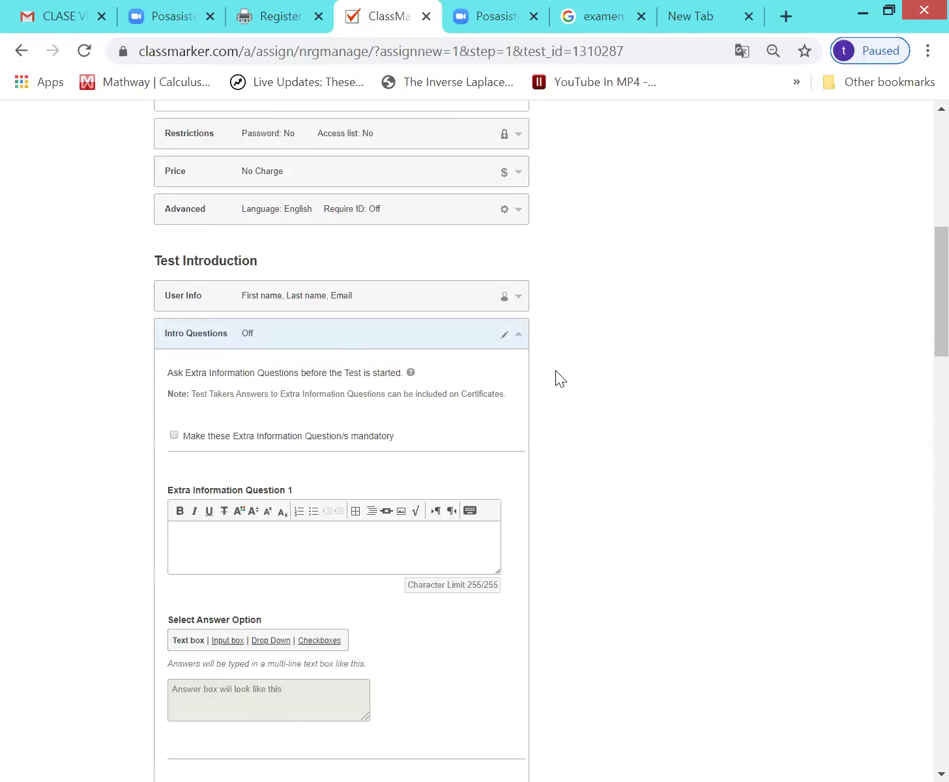
click(520, 335)
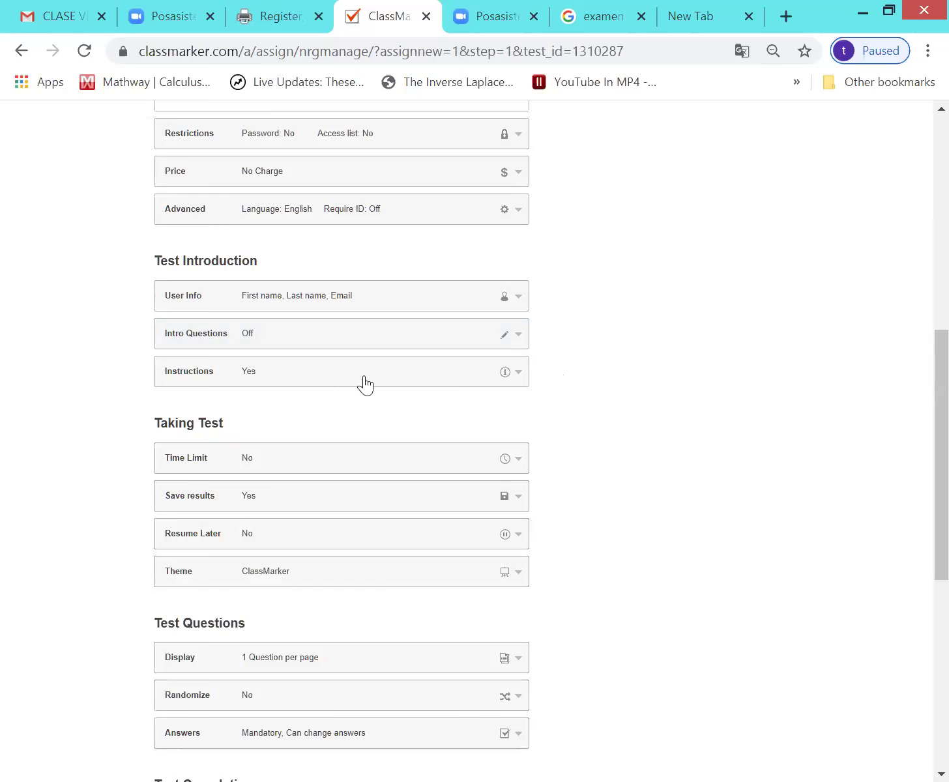
click(520, 375)
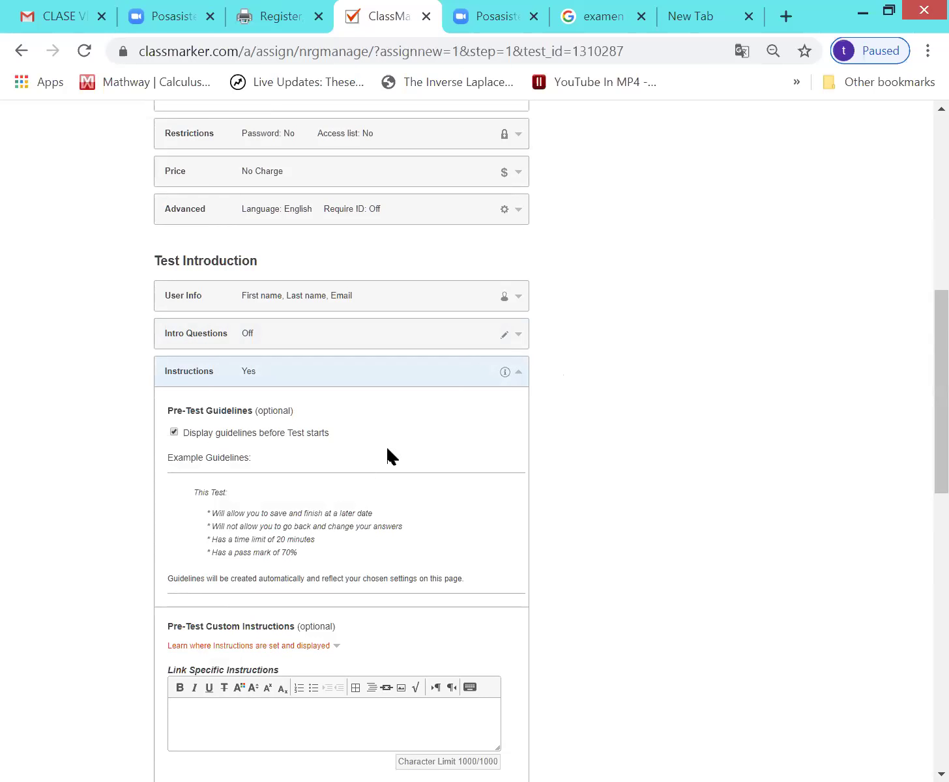
click(521, 375)
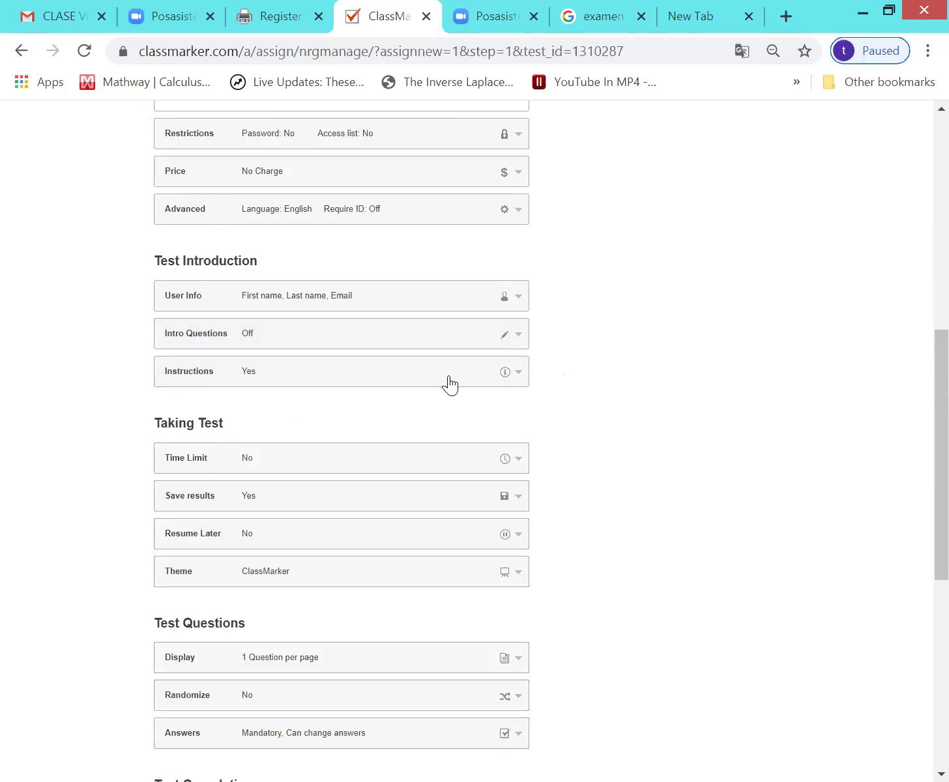
Set the test link's time limit to 10 minutes.
scroll(414, 472, down, 2)
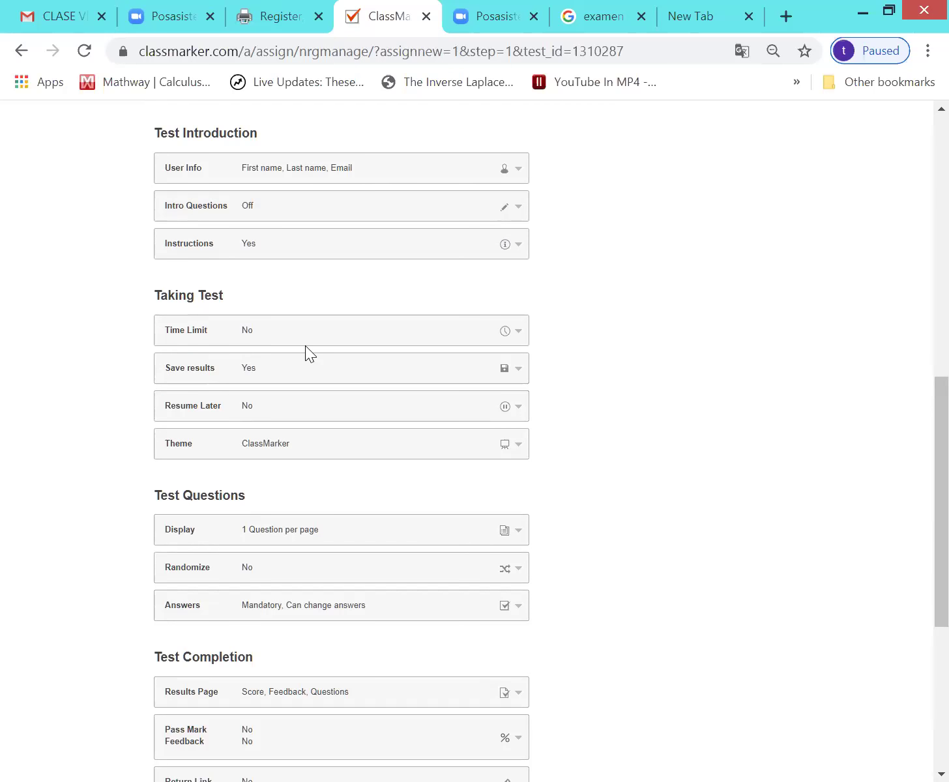
click(525, 334)
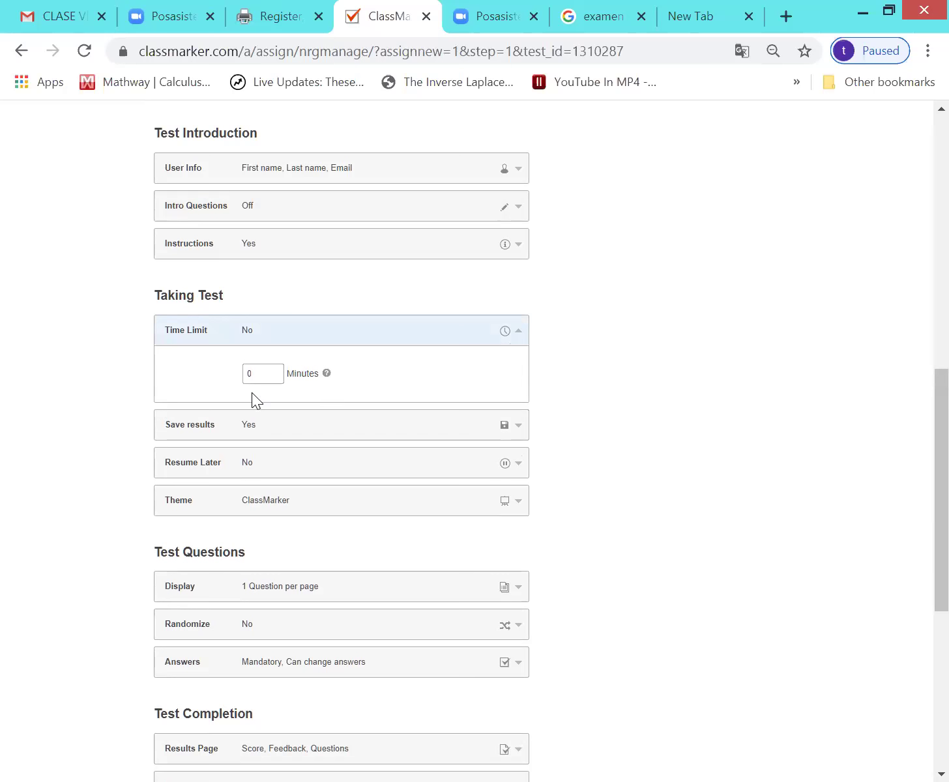
click(254, 373)
key(BackSpace)
text(10)
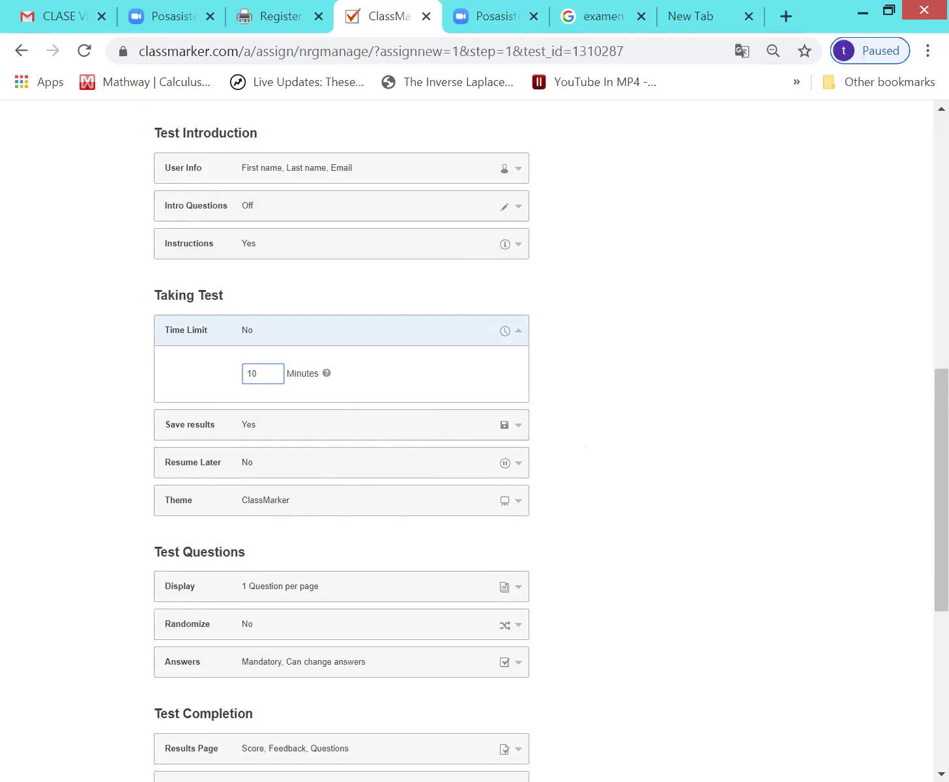
scroll(439, 527, down, 2)
click(637, 398)
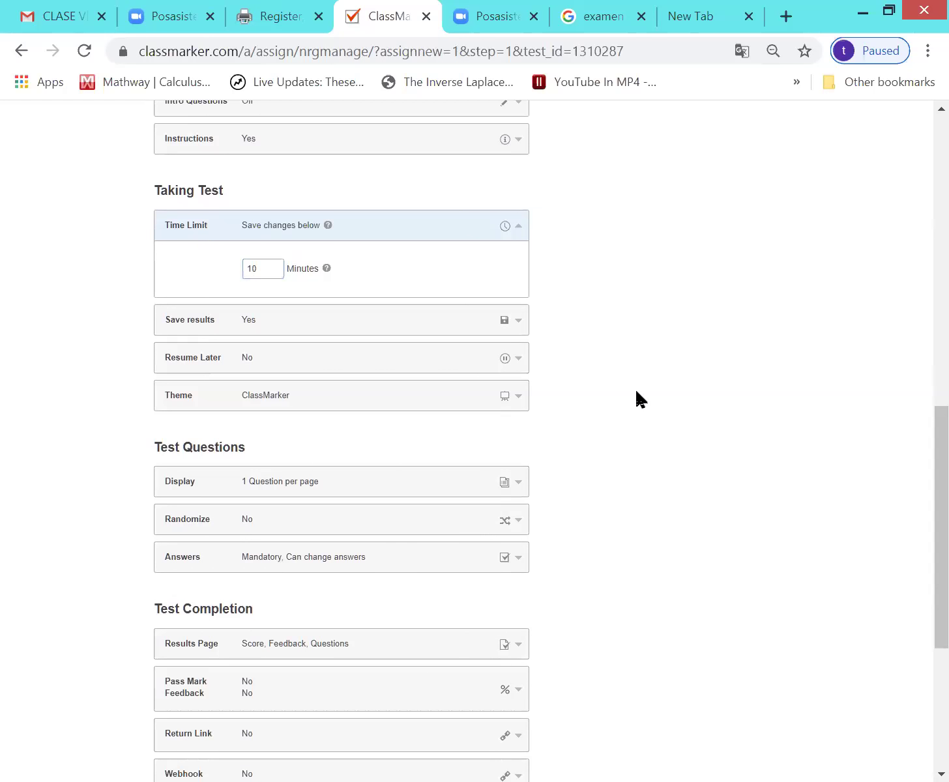
Examine the themes available for branding the test link.
click(515, 399)
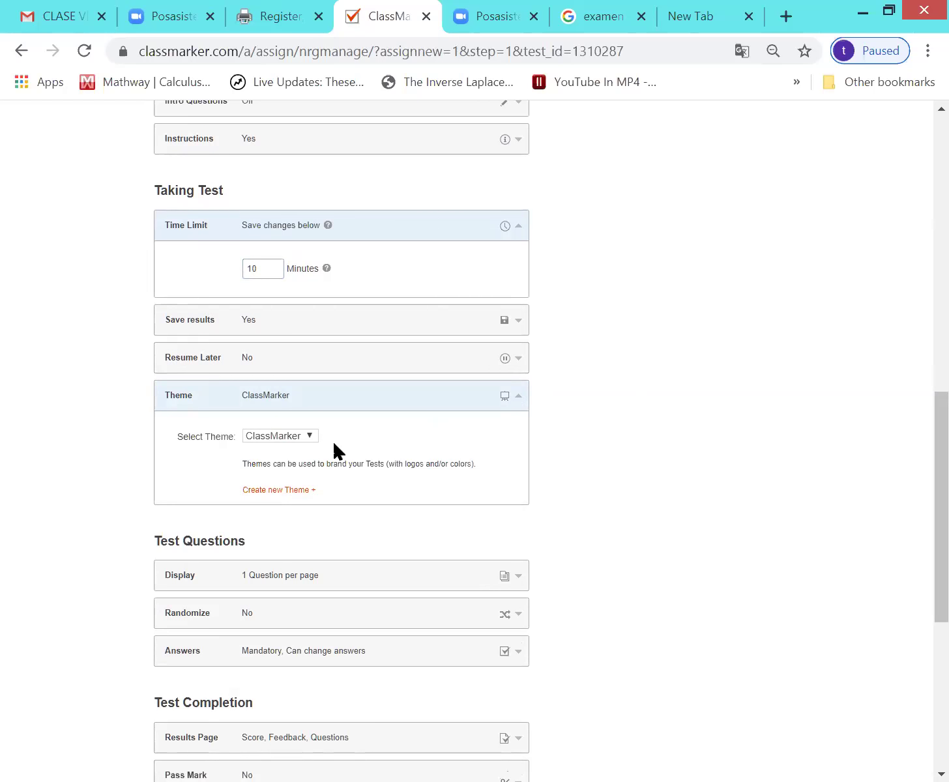
click(309, 437)
click(308, 437)
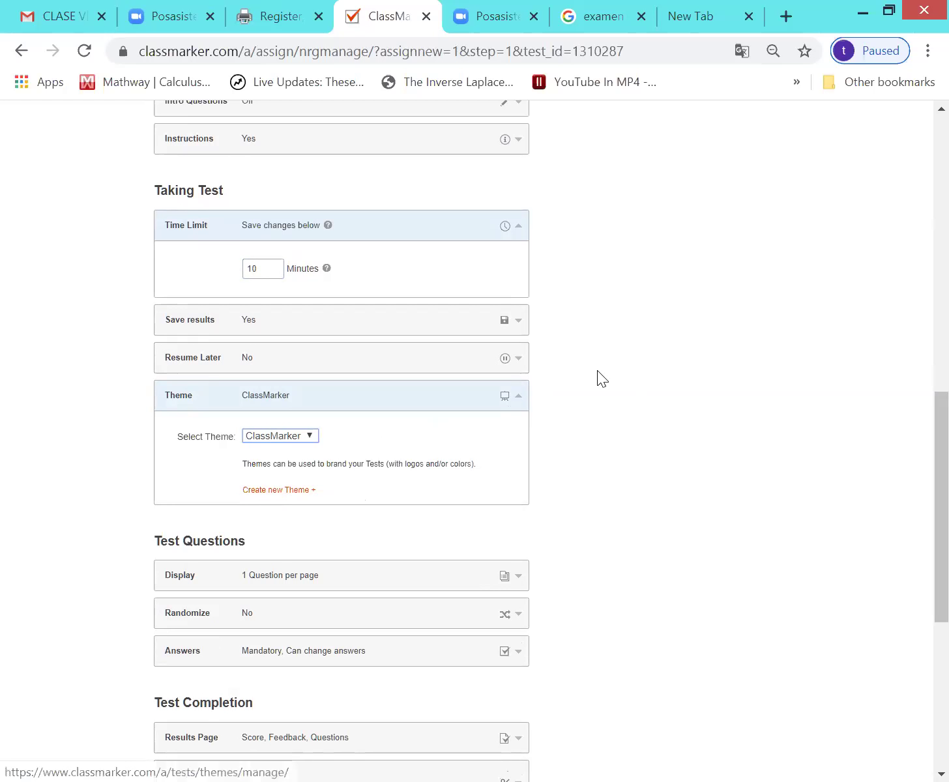
click(519, 399)
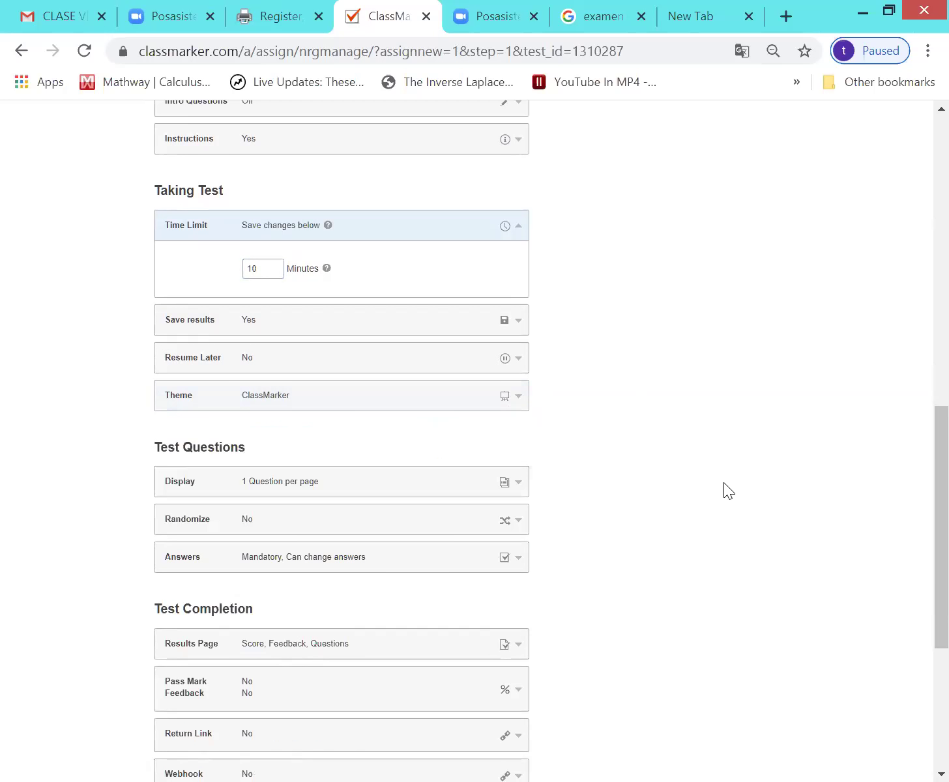
Make answering the questions optional and stop test takers from going back during the test.
scroll(723, 483, down, 1)
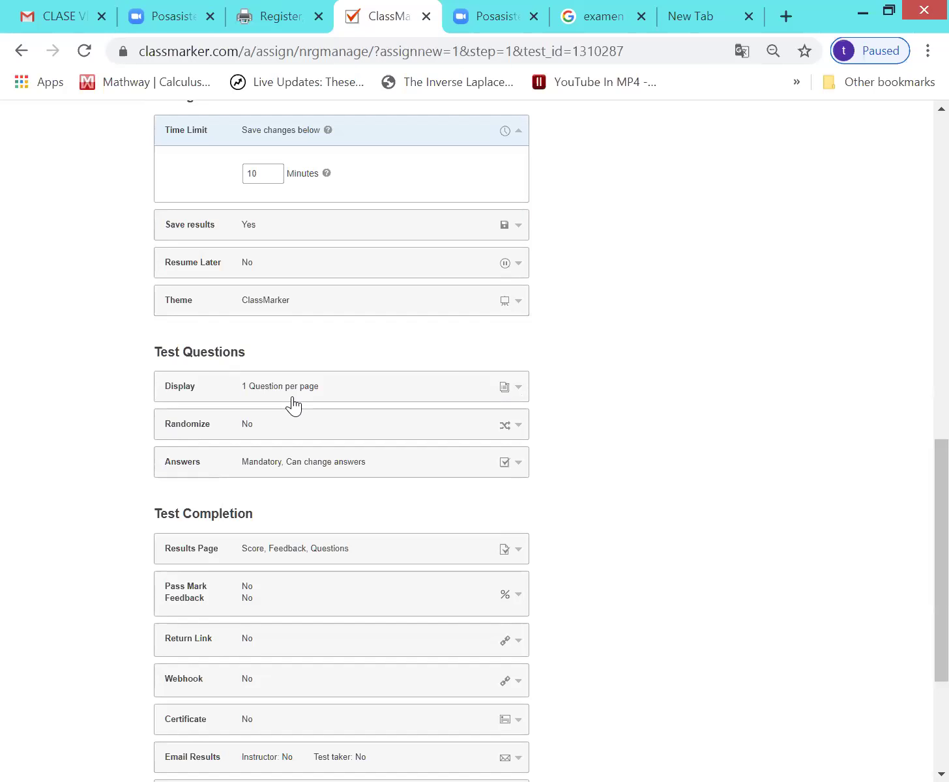
scroll(293, 405, down, 1)
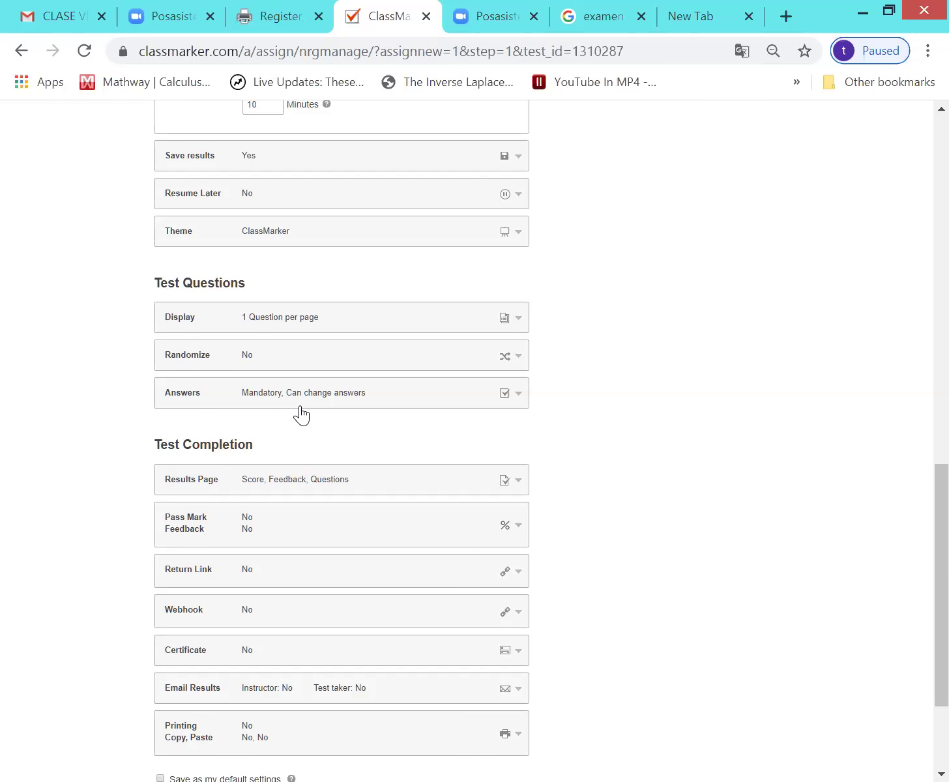
click(517, 402)
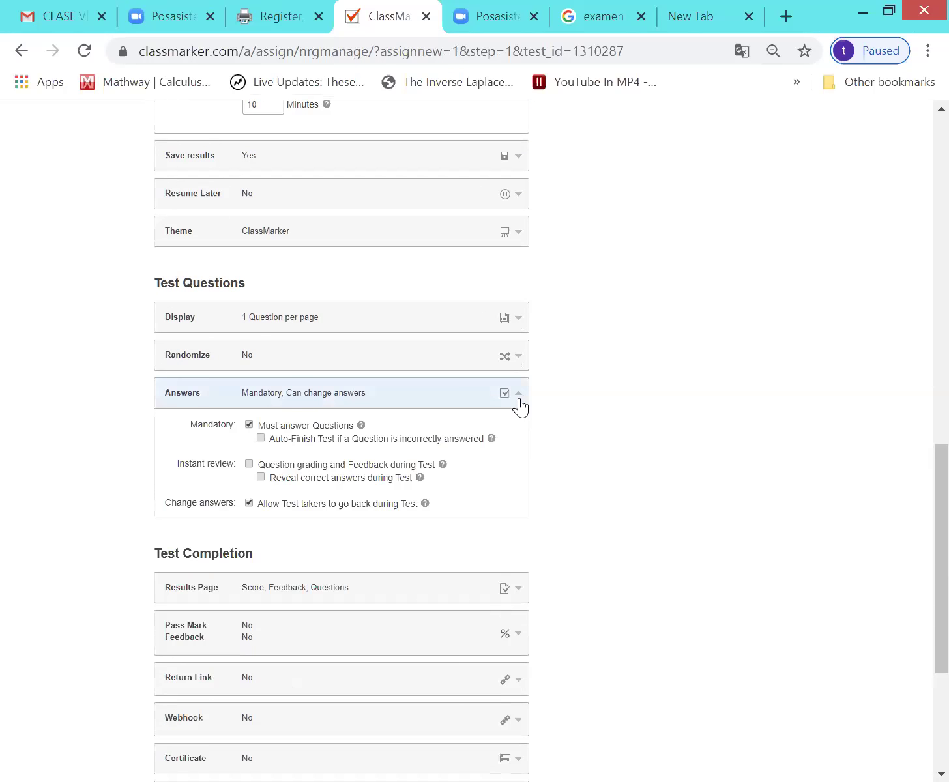
click(248, 434)
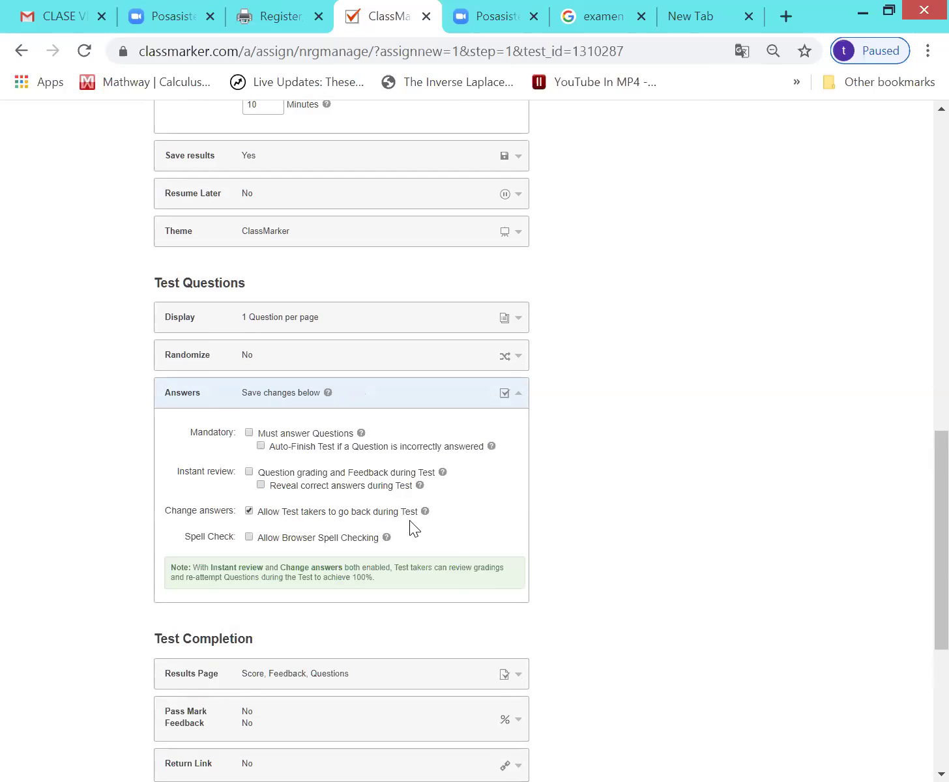
click(249, 511)
scroll(260, 509, down, 3)
scroll(261, 516, down, 1)
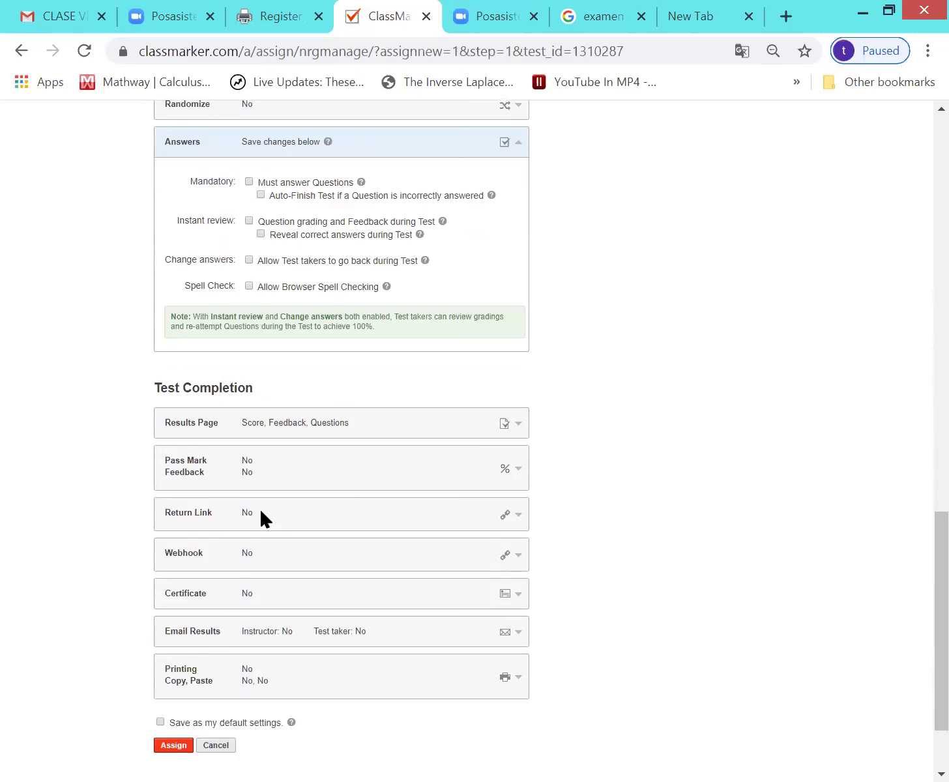
click(520, 145)
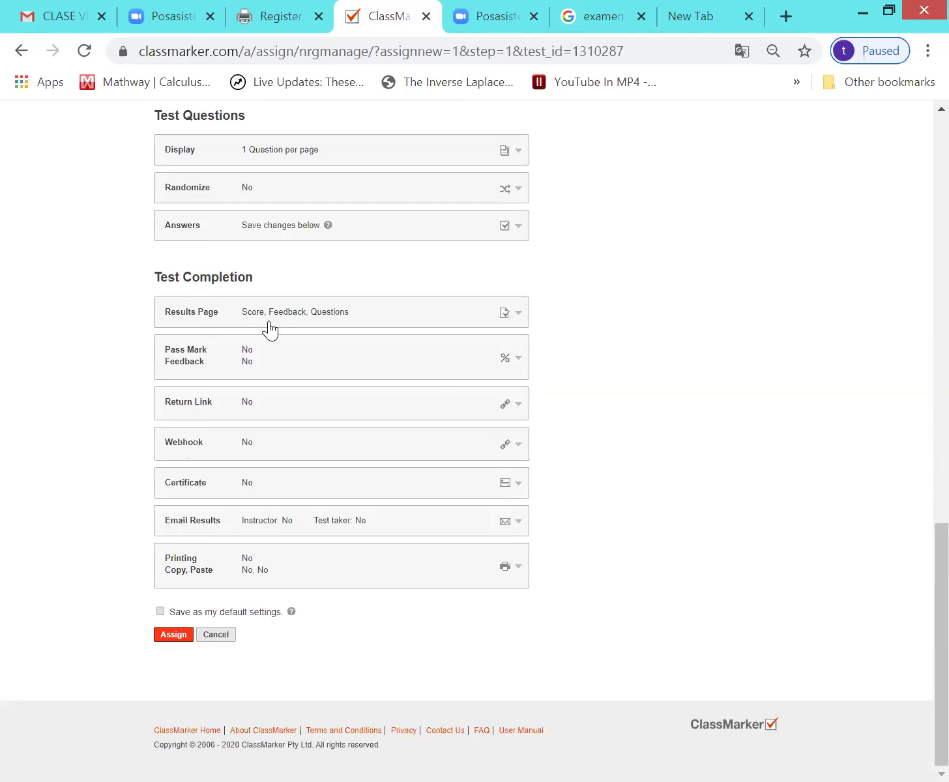
Hide the points, percentage, custom feedback, graded questions and correct answers from test takers upon completion.
click(520, 313)
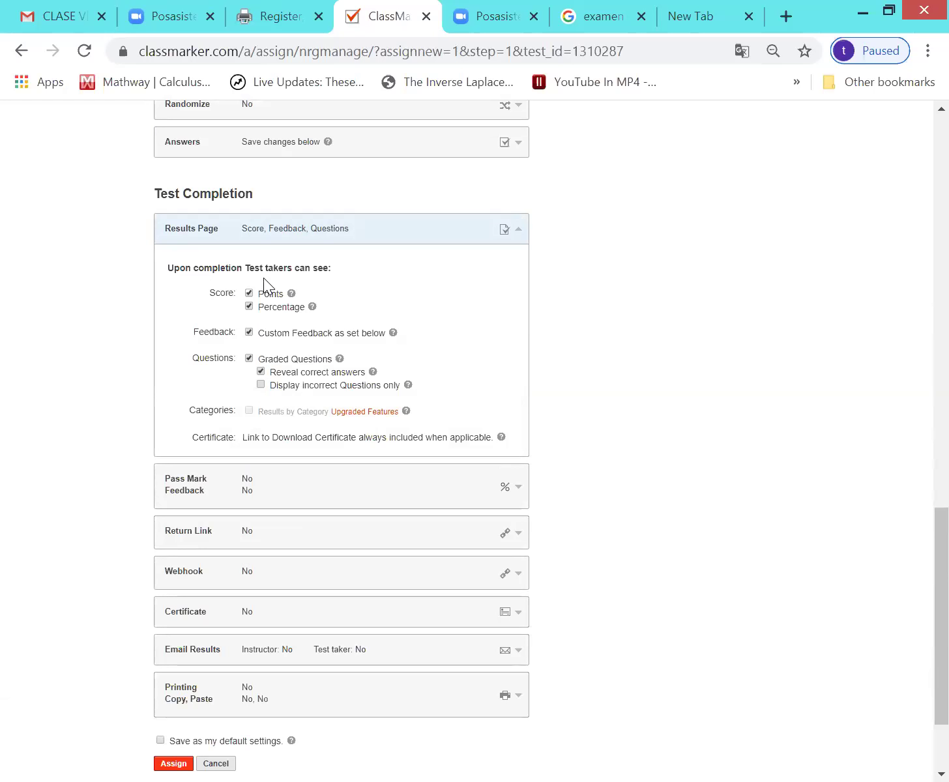
click(249, 293)
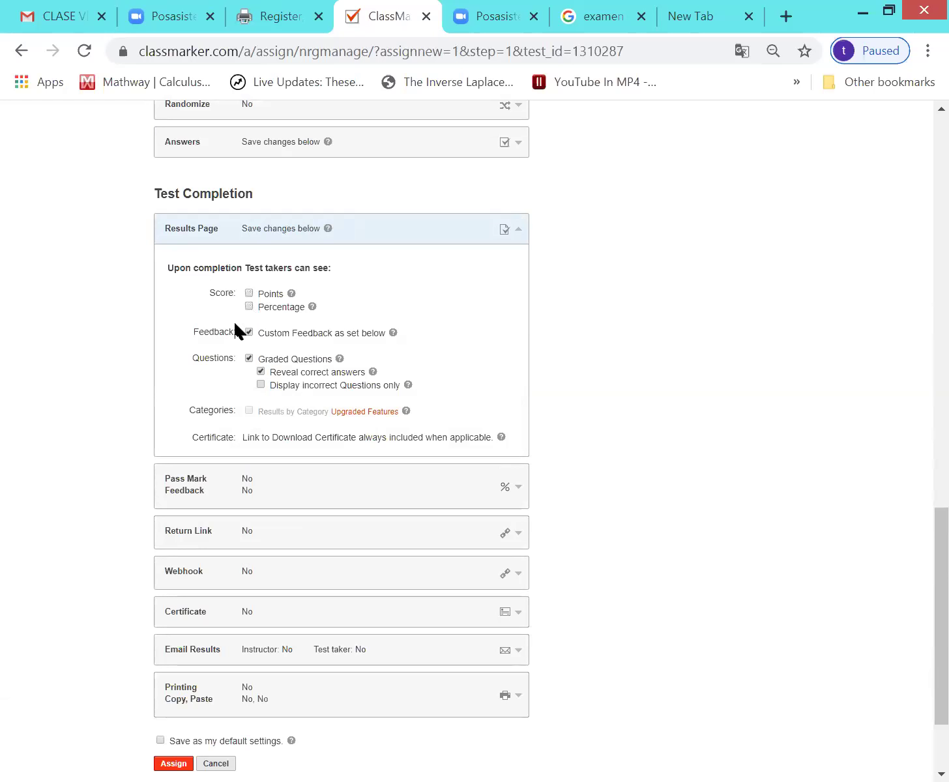
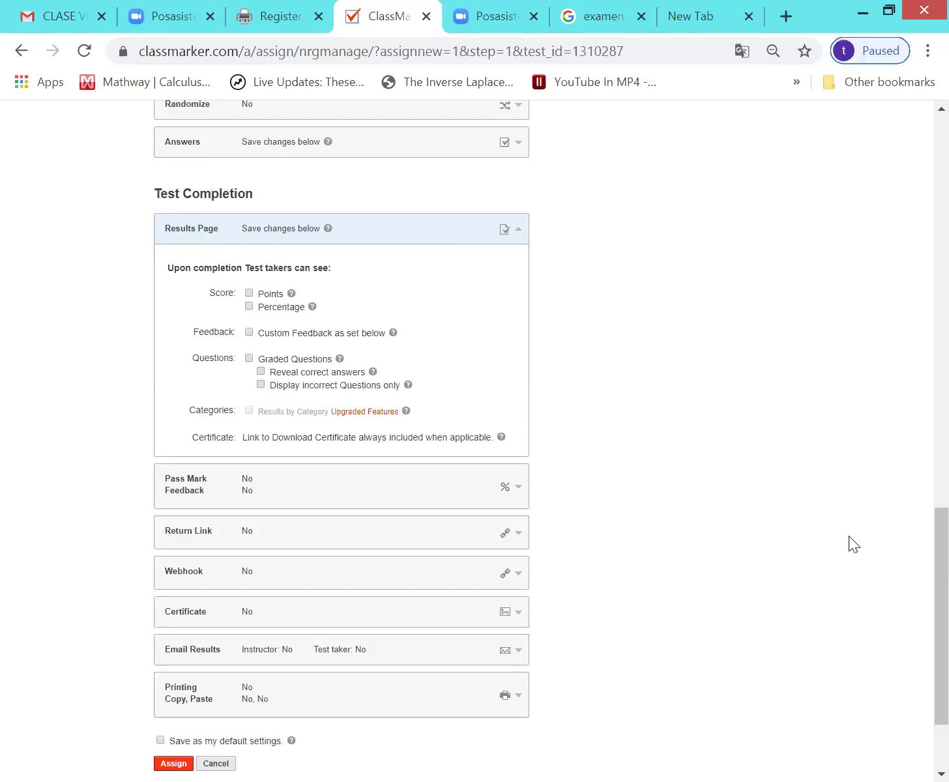
Save the link's configuration as the default settings and assign the test.
scroll(850, 536, down, 2)
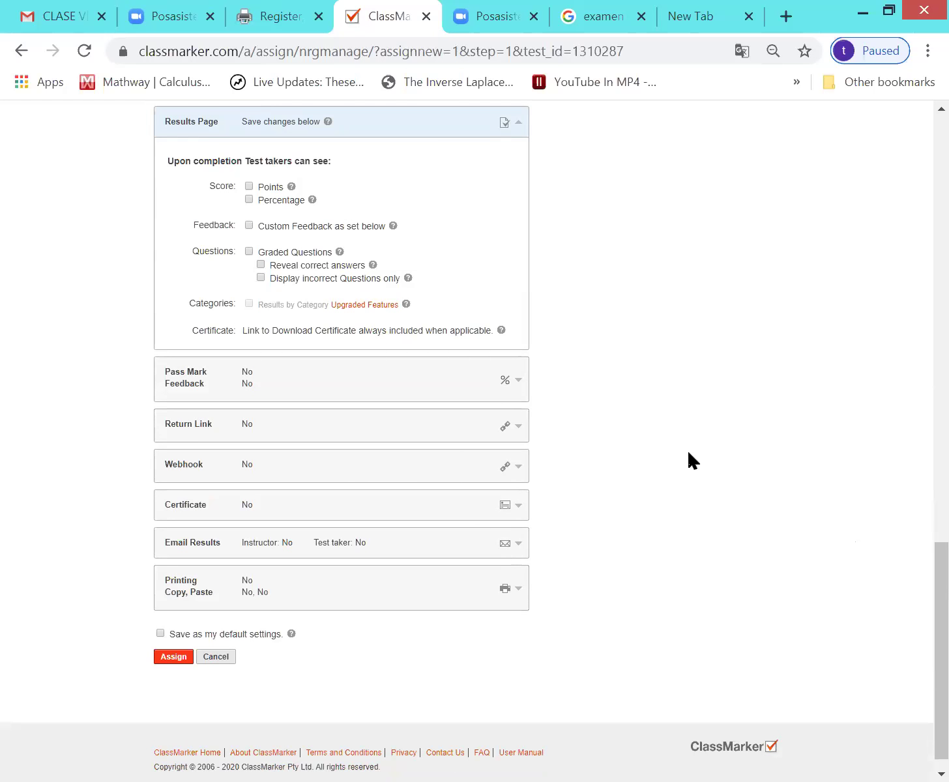
click(160, 635)
click(174, 657)
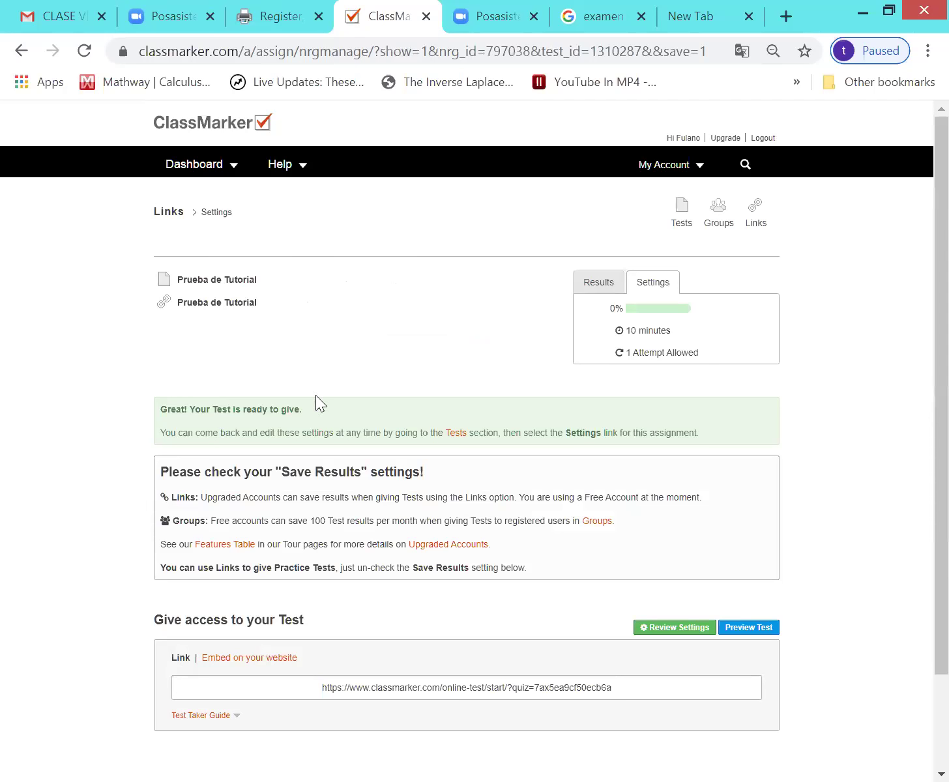
Highlight the test's access link URL, and start a preview of the test with the prefilled test-taker details.
scroll(316, 395, down, 3)
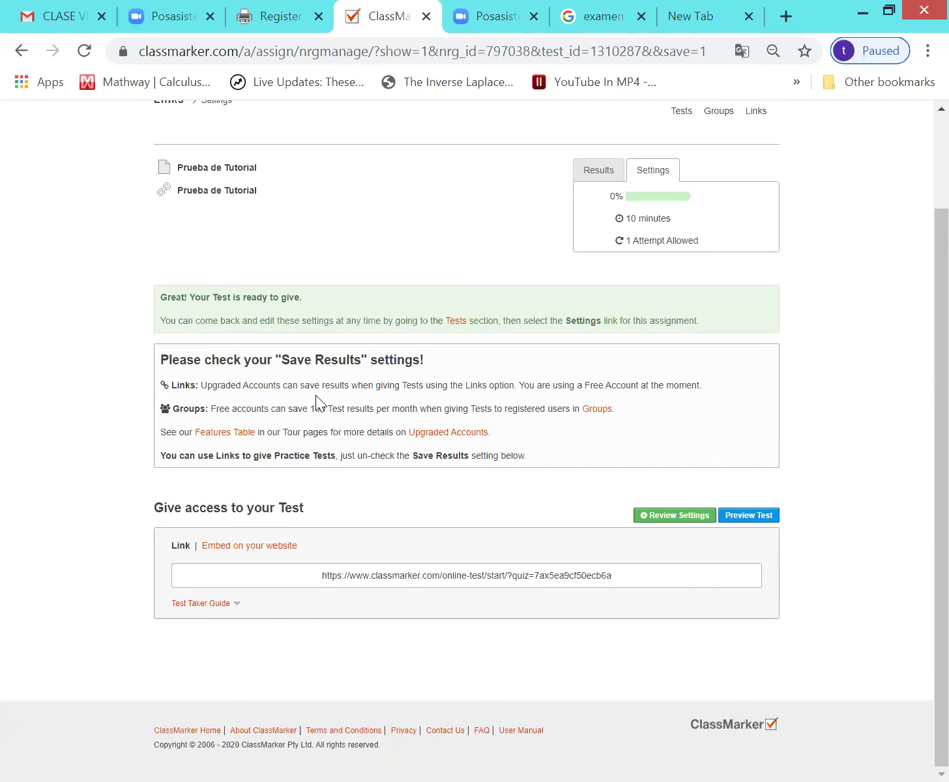
drag(321, 579, 598, 576)
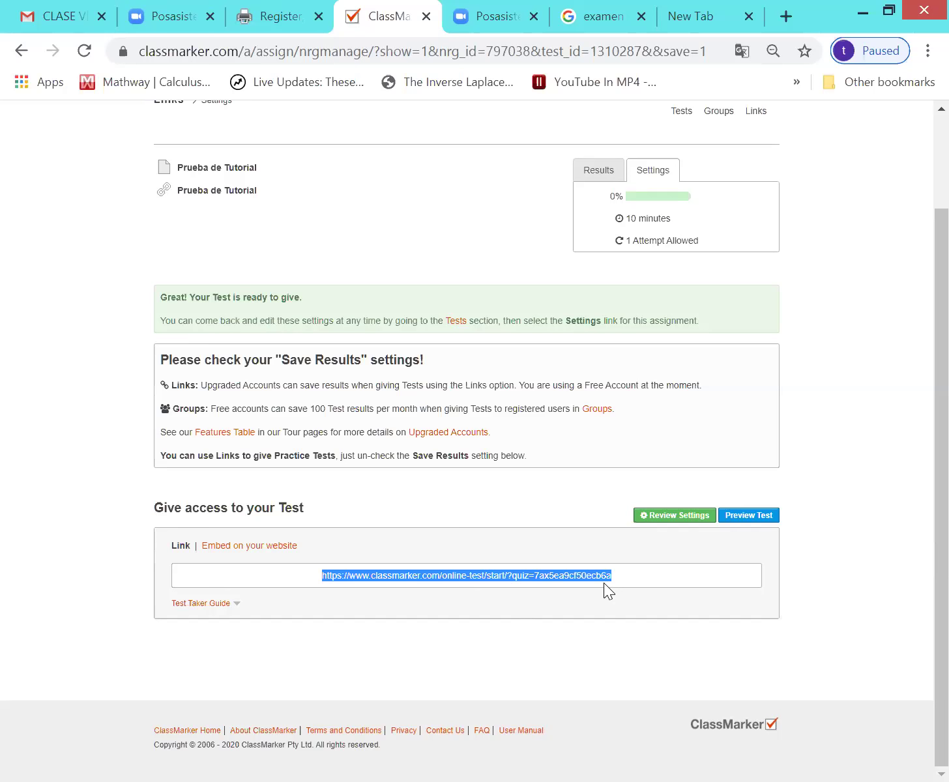
click(750, 516)
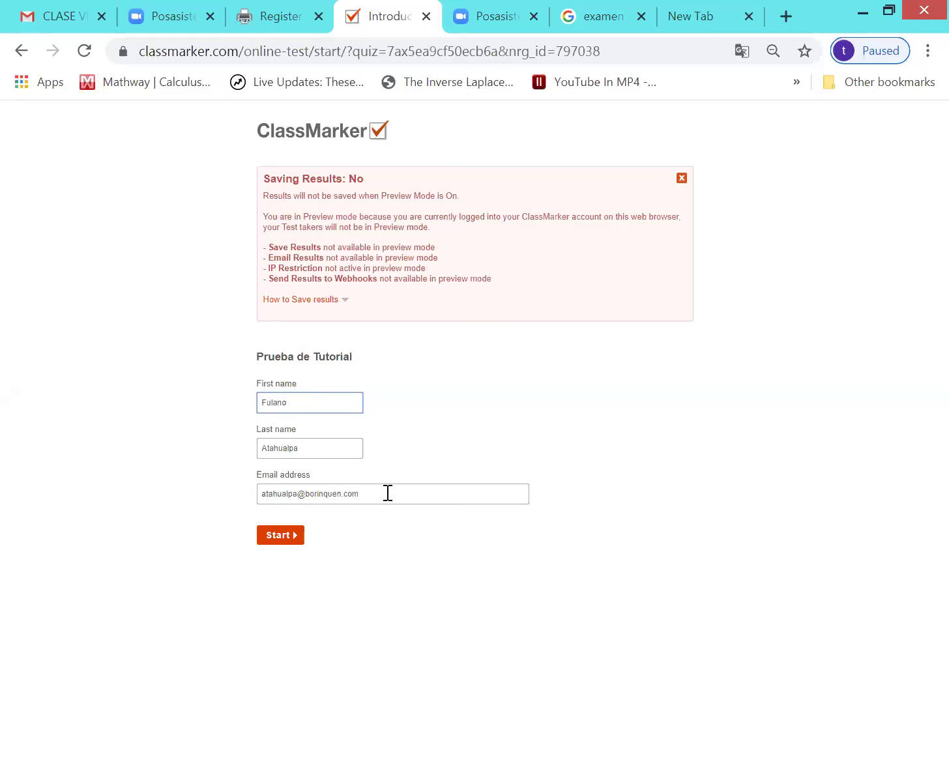
click(276, 539)
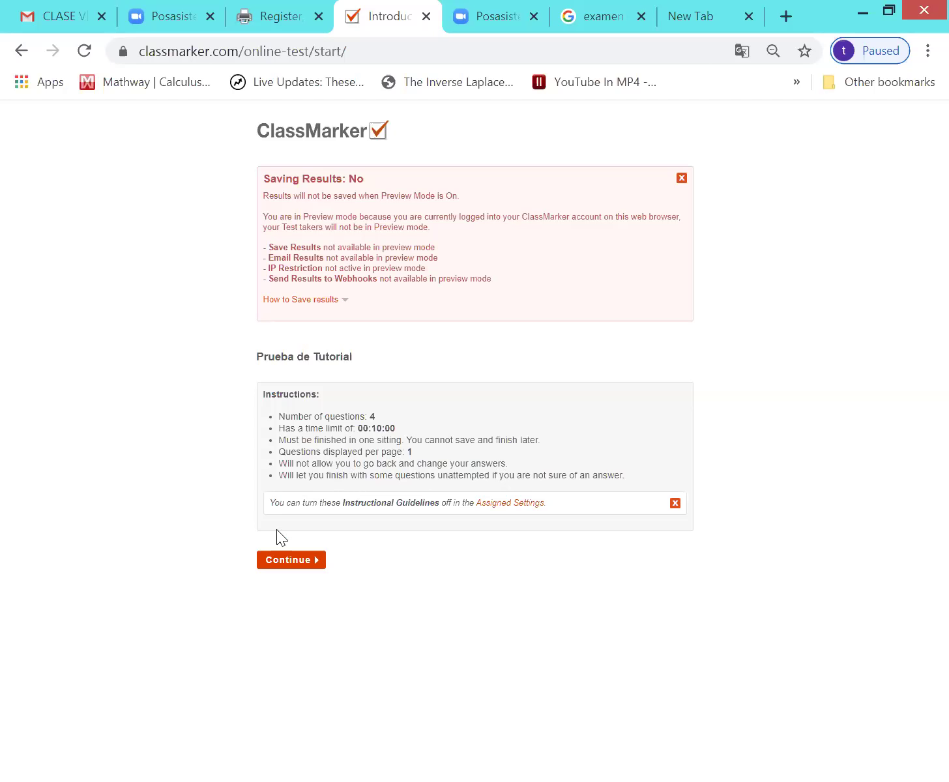
click(291, 564)
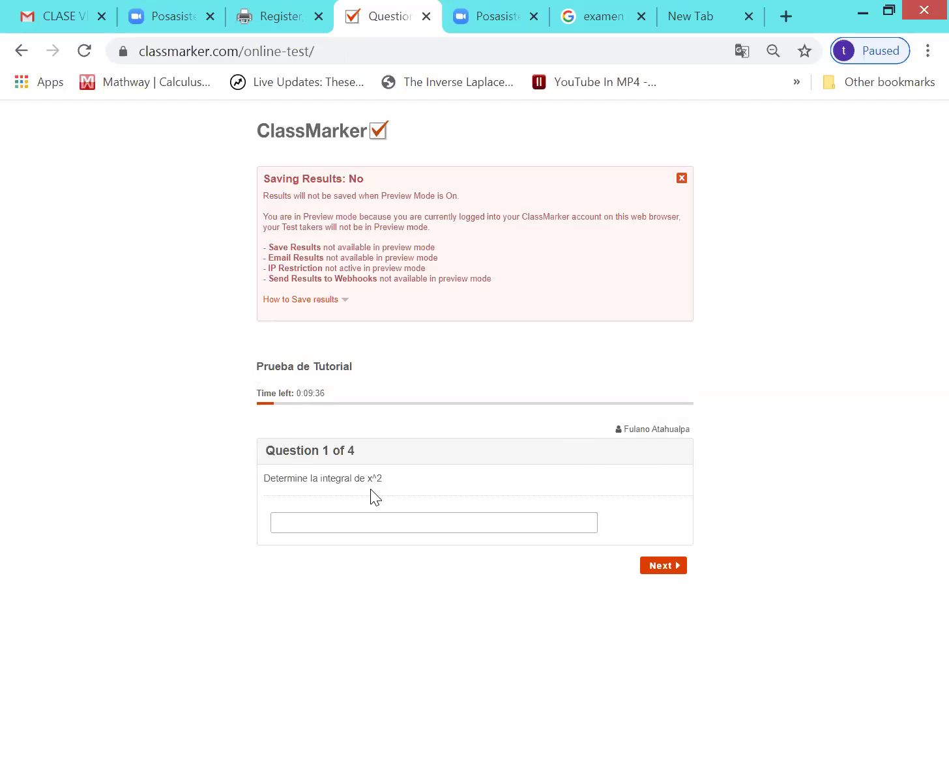
Answer the first three preview questions with "x^3/3", "Pregúntale a Napoleón" and "Pregúntale a Colón".
click(324, 527)
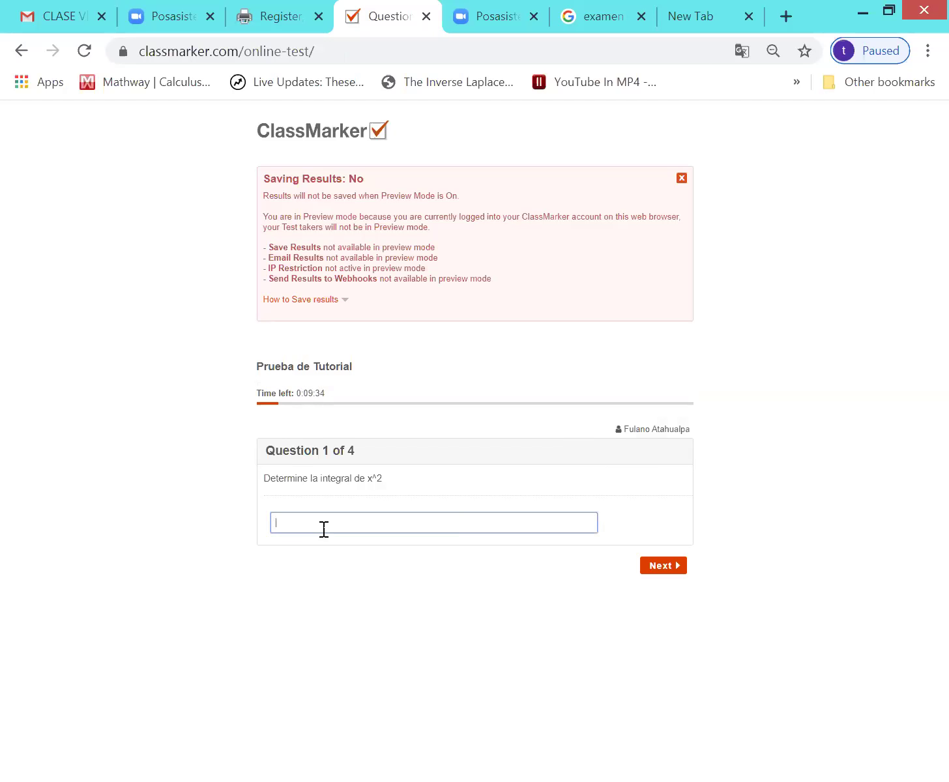
text(x^3/3)
click(665, 569)
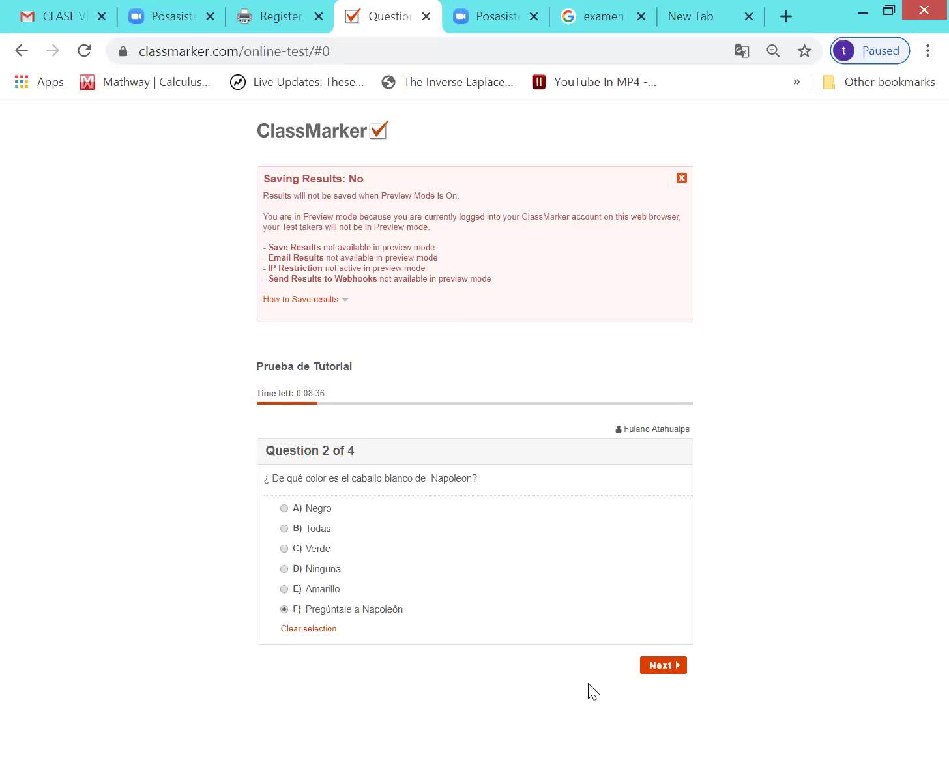
click(652, 668)
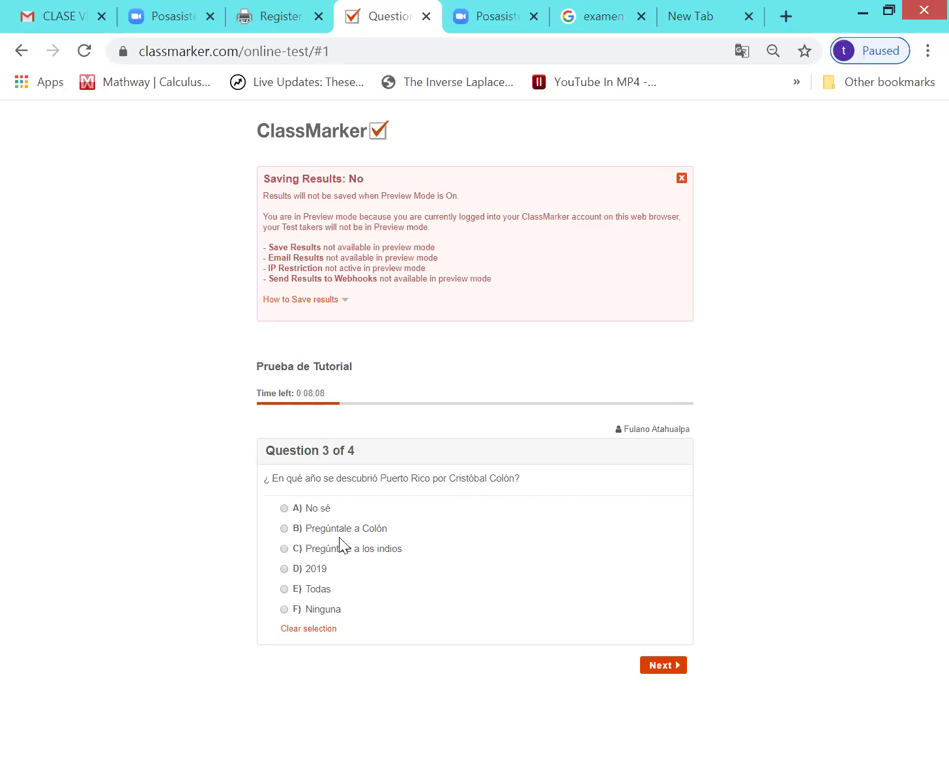
click(283, 529)
click(658, 666)
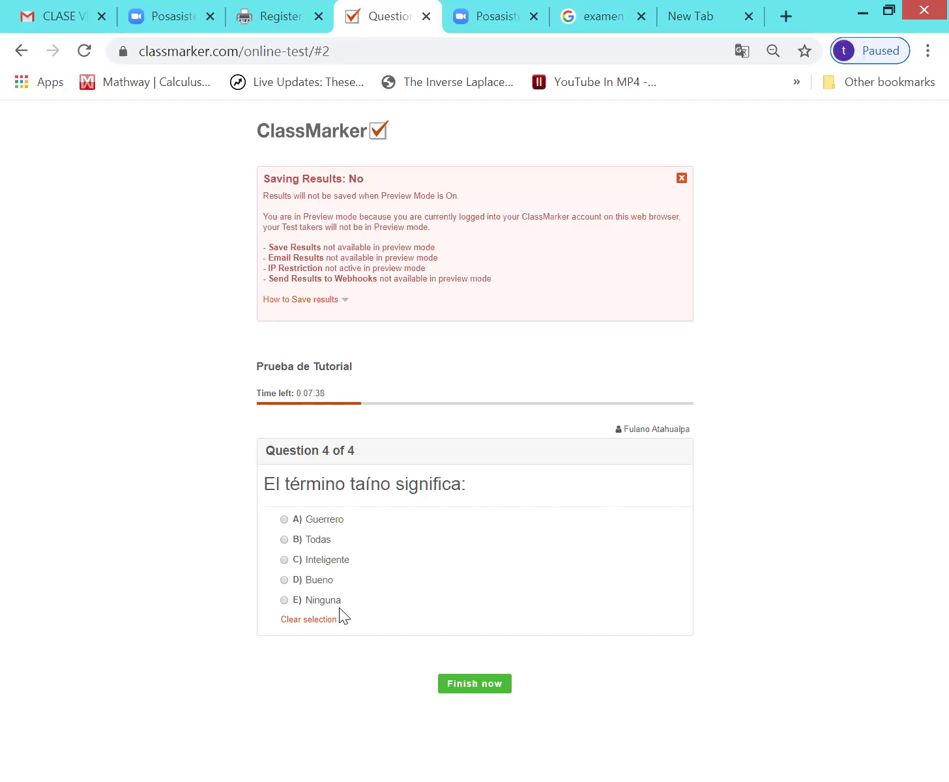
Answer the question about the term taíno with "Bueno" and finish the previewed test, returning to the link settings.
click(285, 582)
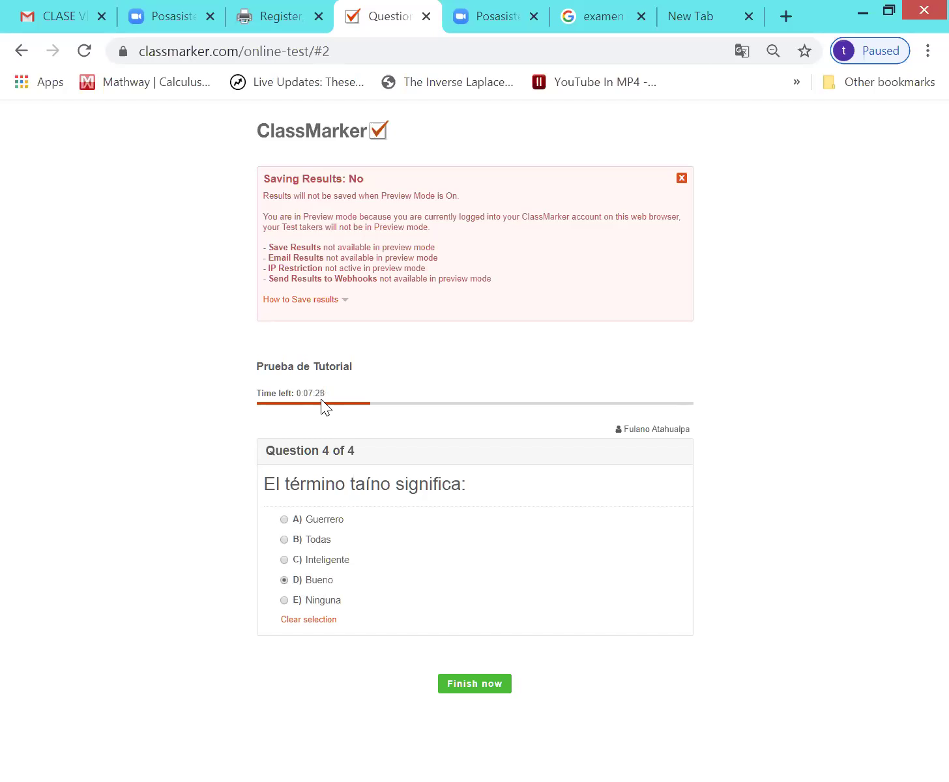
click(466, 695)
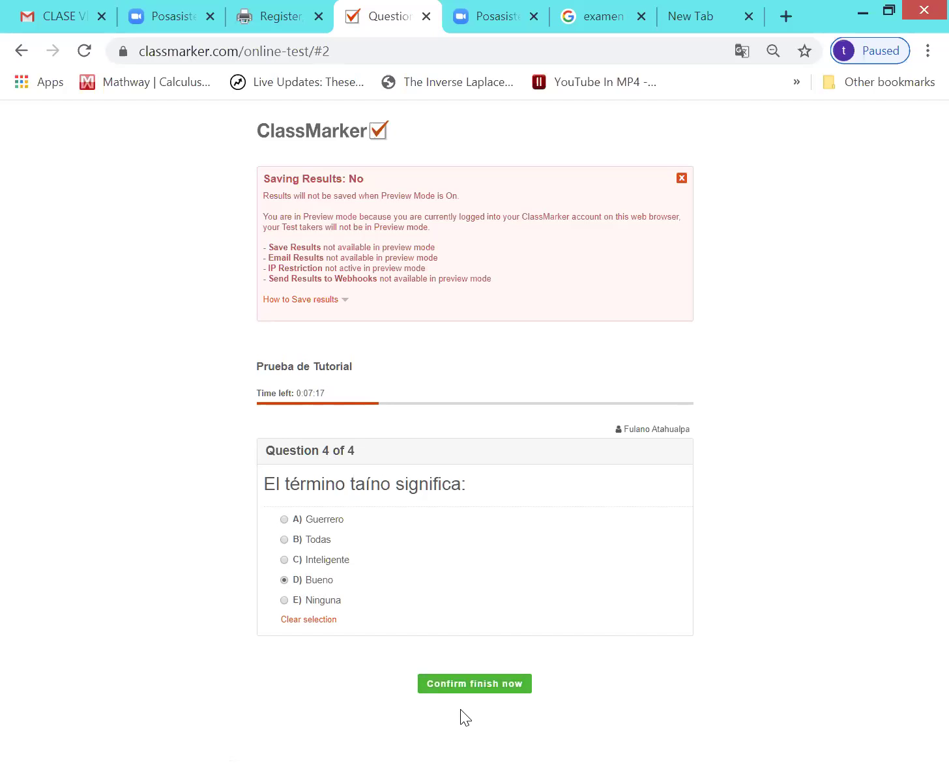
click(468, 692)
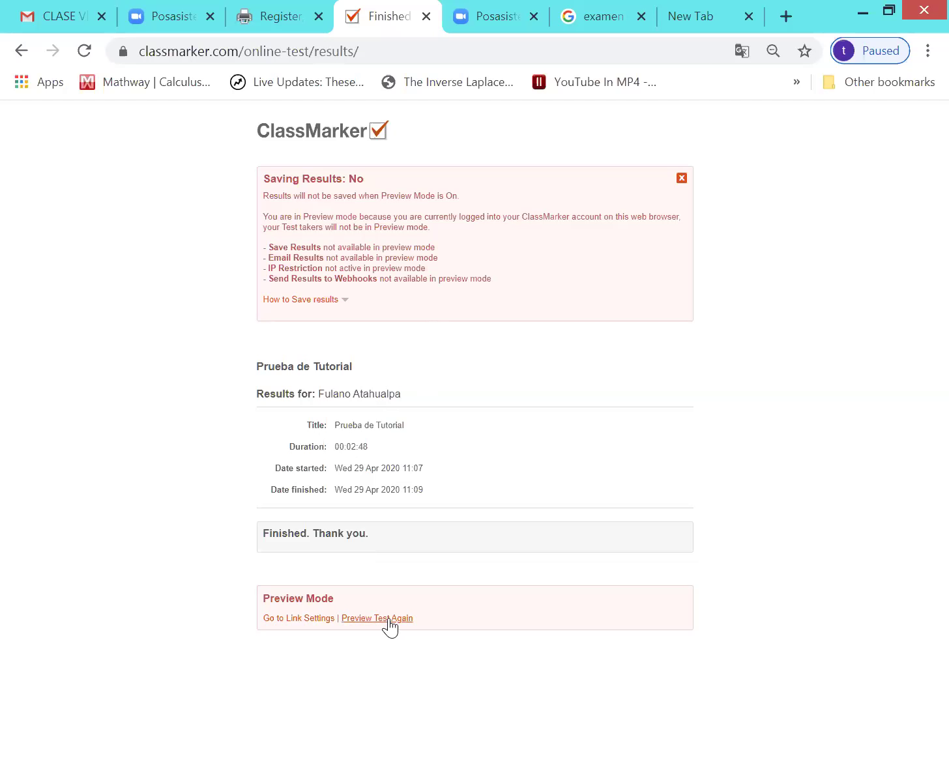
click(280, 623)
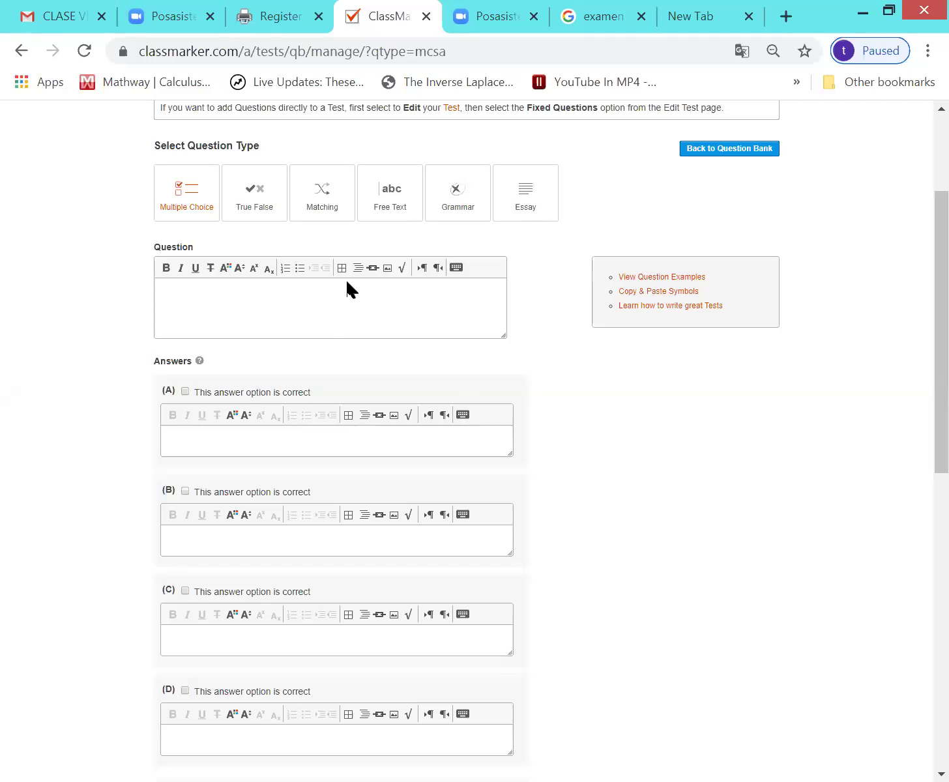
click(385, 269)
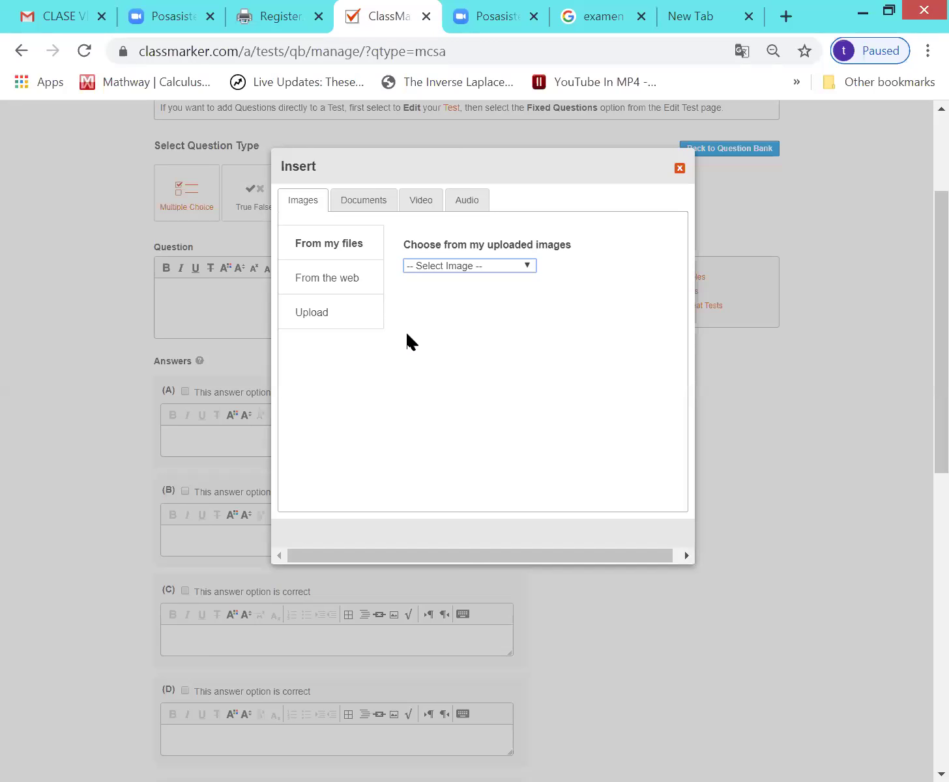
click(531, 264)
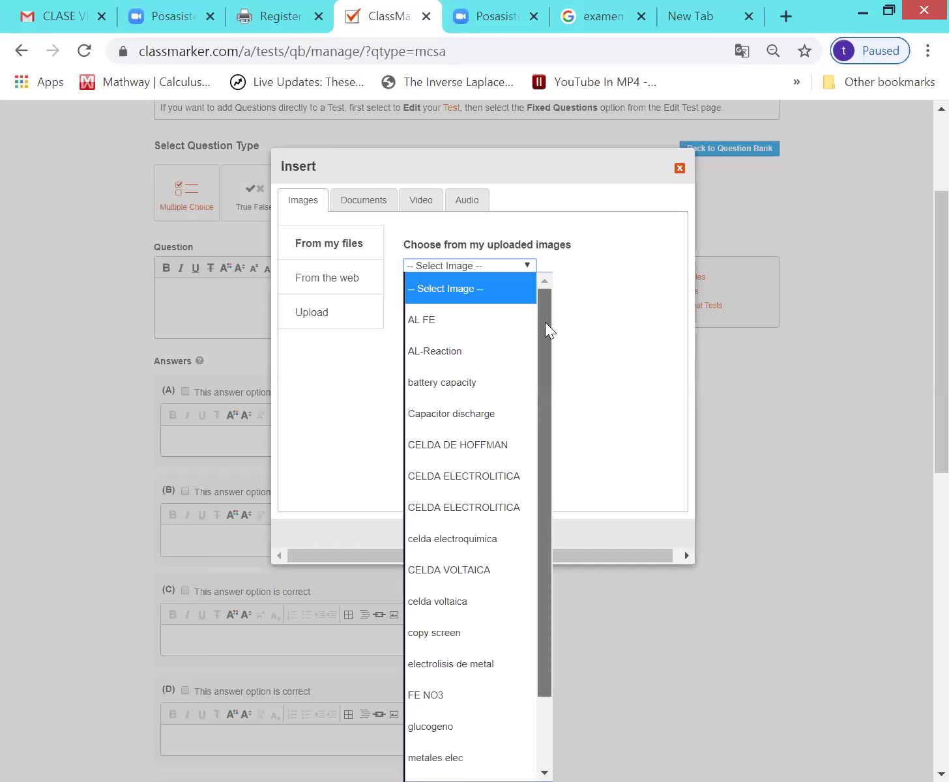
drag(545, 322, 544, 402)
scroll(540, 324, up, 3)
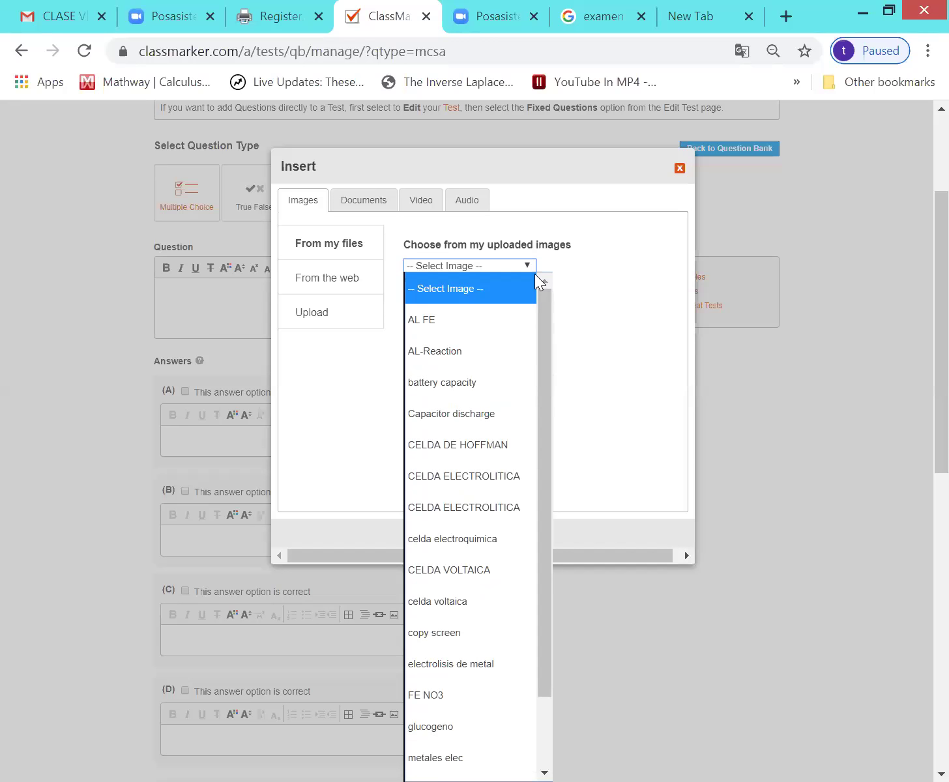
click(478, 449)
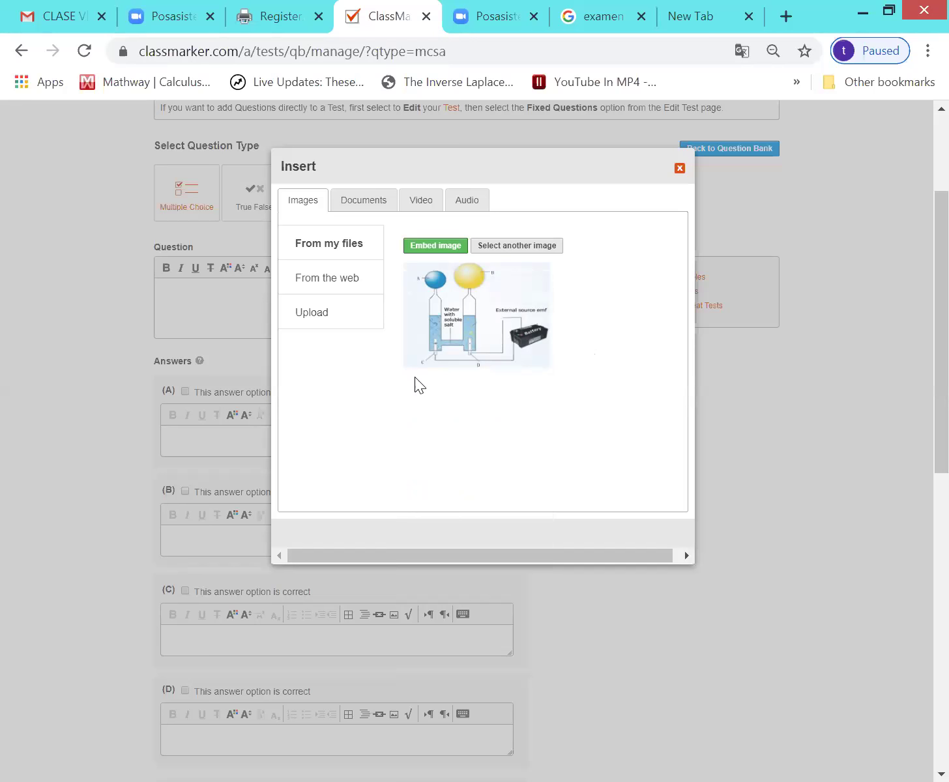
click(314, 318)
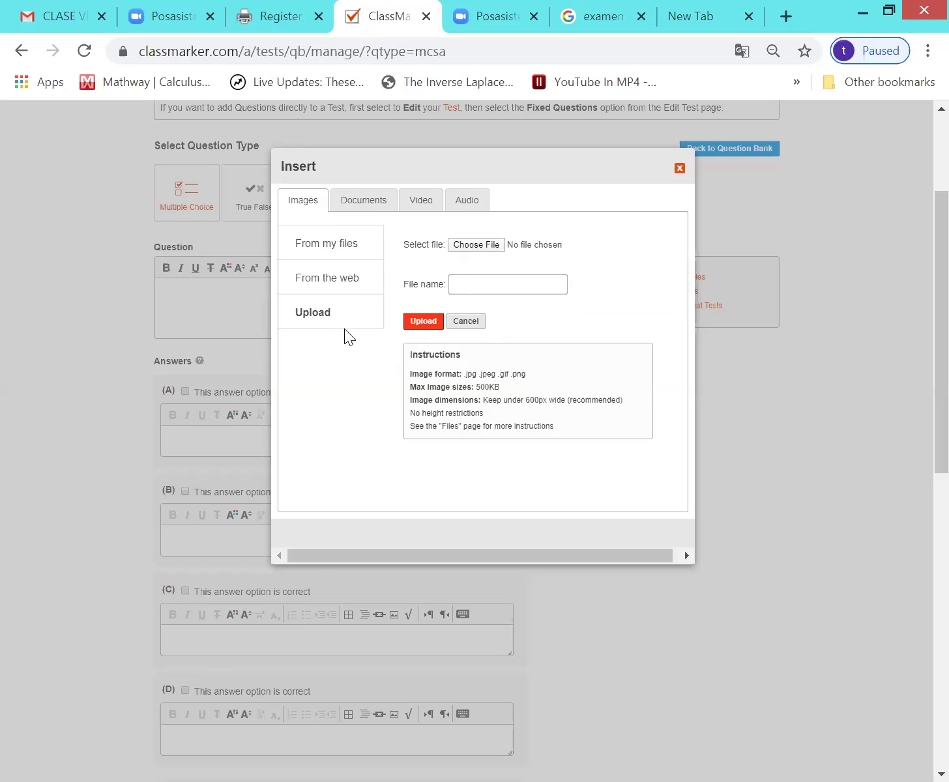
click(418, 326)
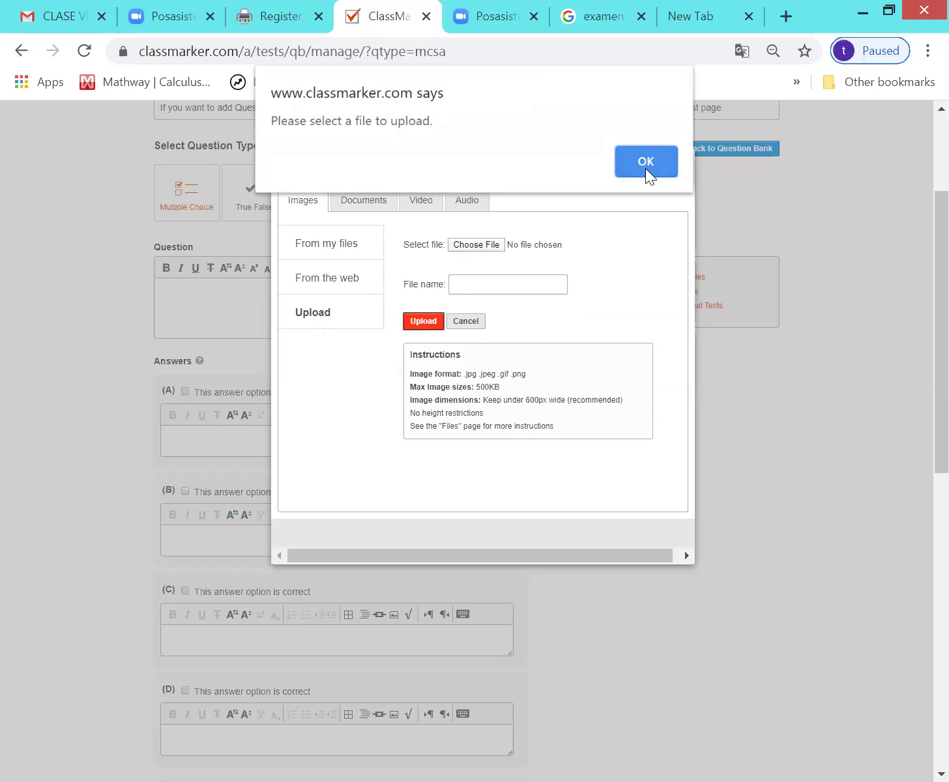
click(645, 167)
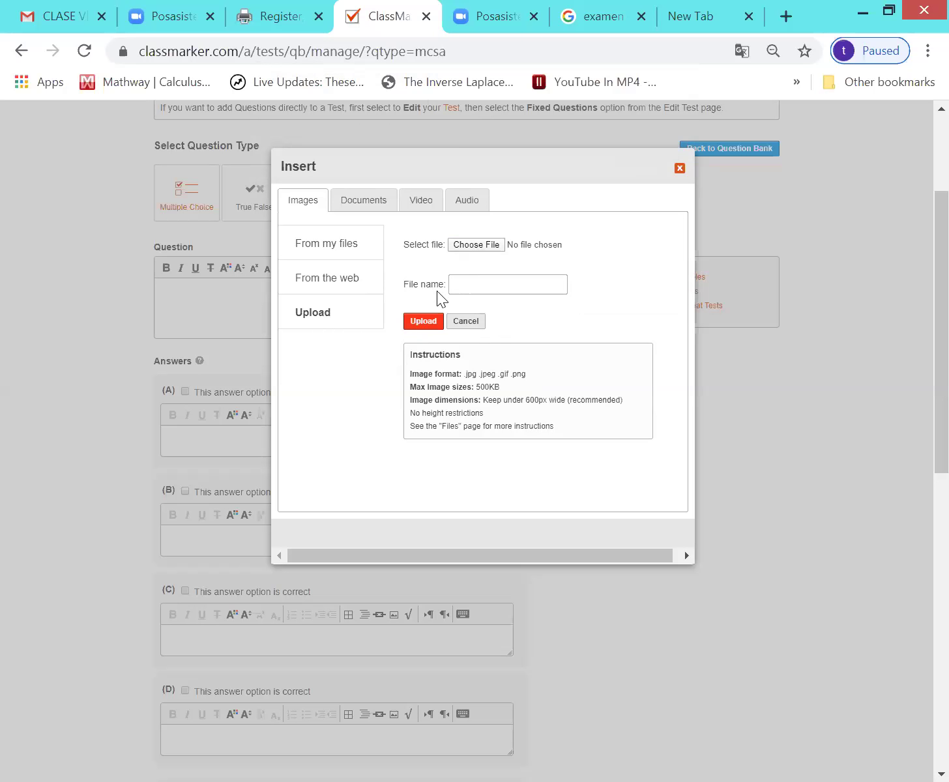
click(680, 169)
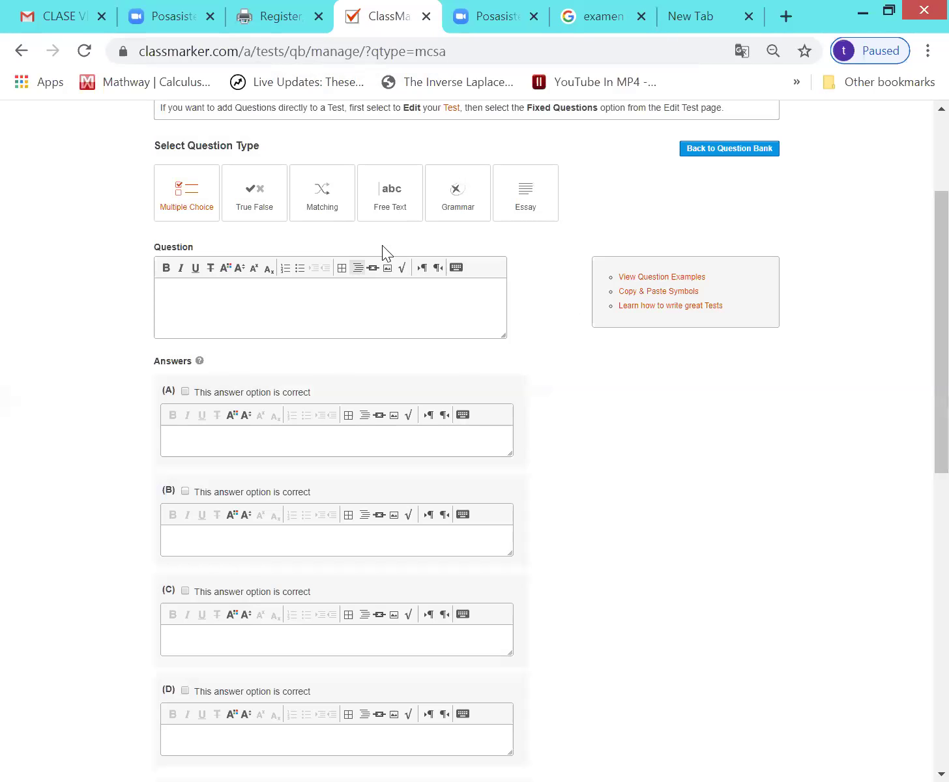
Embed the previously uploaded image "CELDA DE HOFFMAN" in the multiple-choice question text.
click(389, 269)
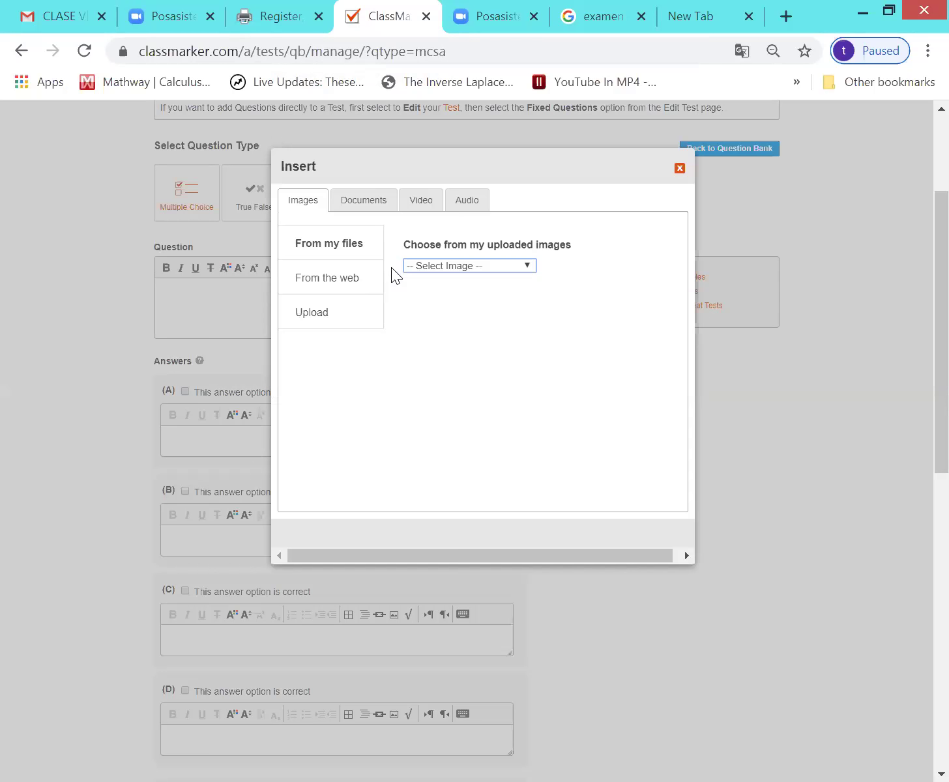
click(524, 266)
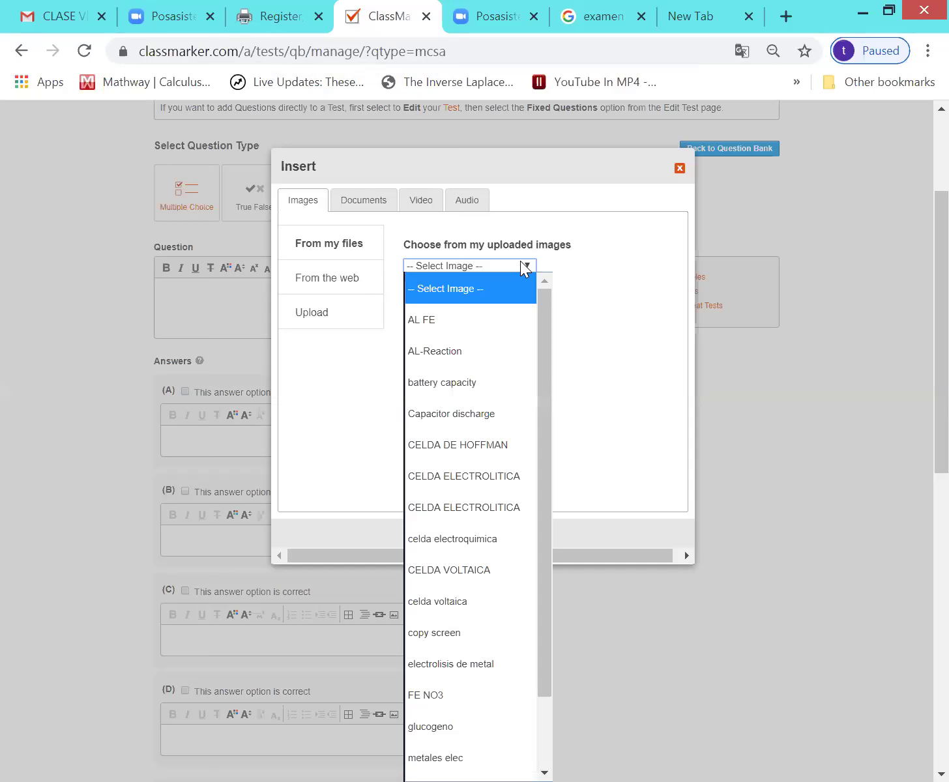
click(471, 448)
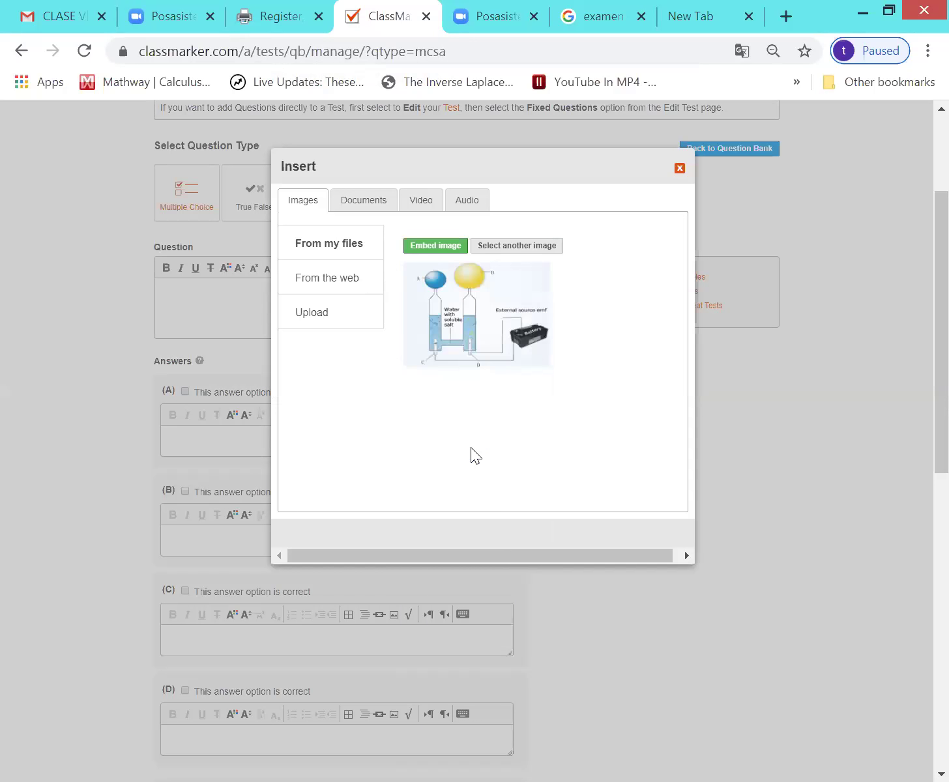
click(434, 246)
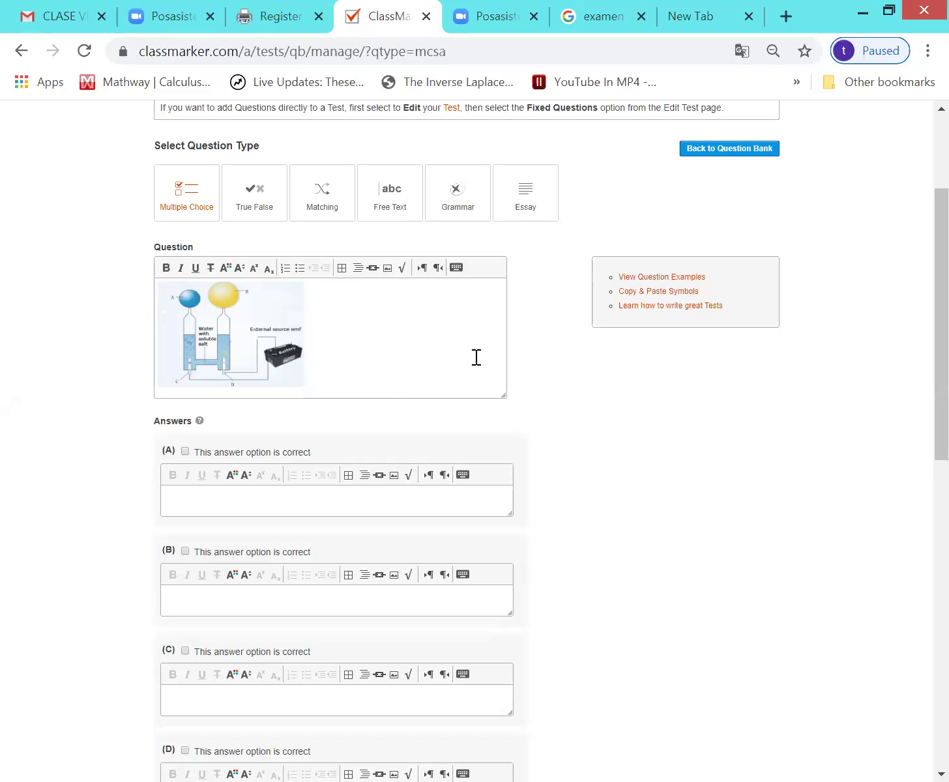
Write "Qué globo amarillo tiene?" after the embedded image in the question.
text(El )
text(globo ama)
text(rillo)
text( tiene?)
click(306, 389)
key(Delete)
key(Delete)
key(Delete)
text(Que )
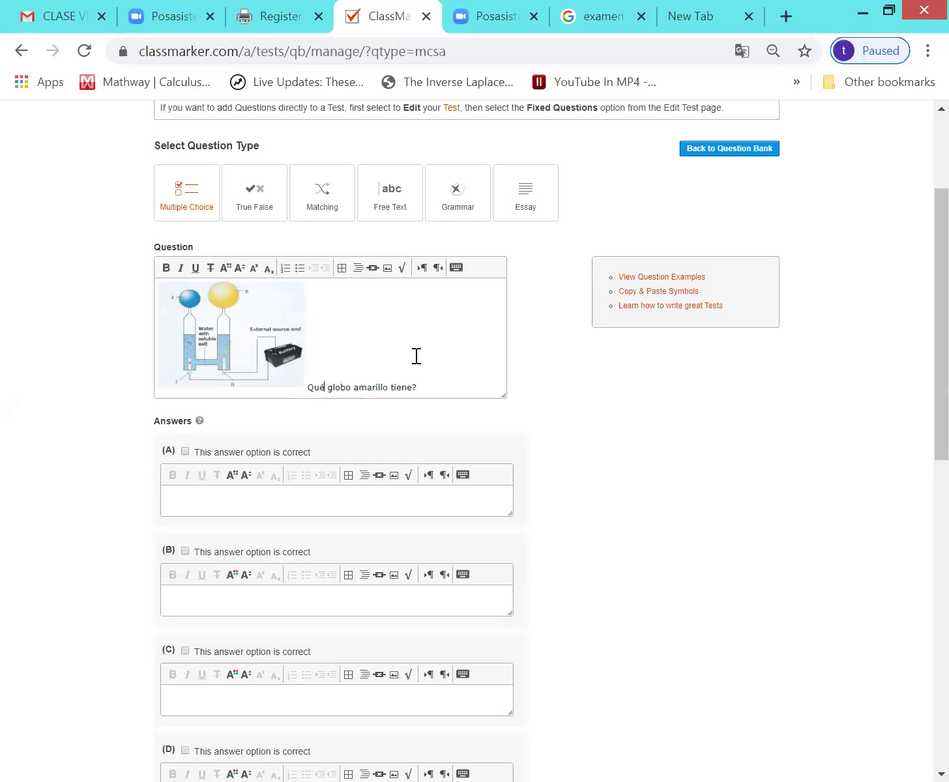
Insert "gas tiene" after "Qué" in the question text.
text(  tiene)
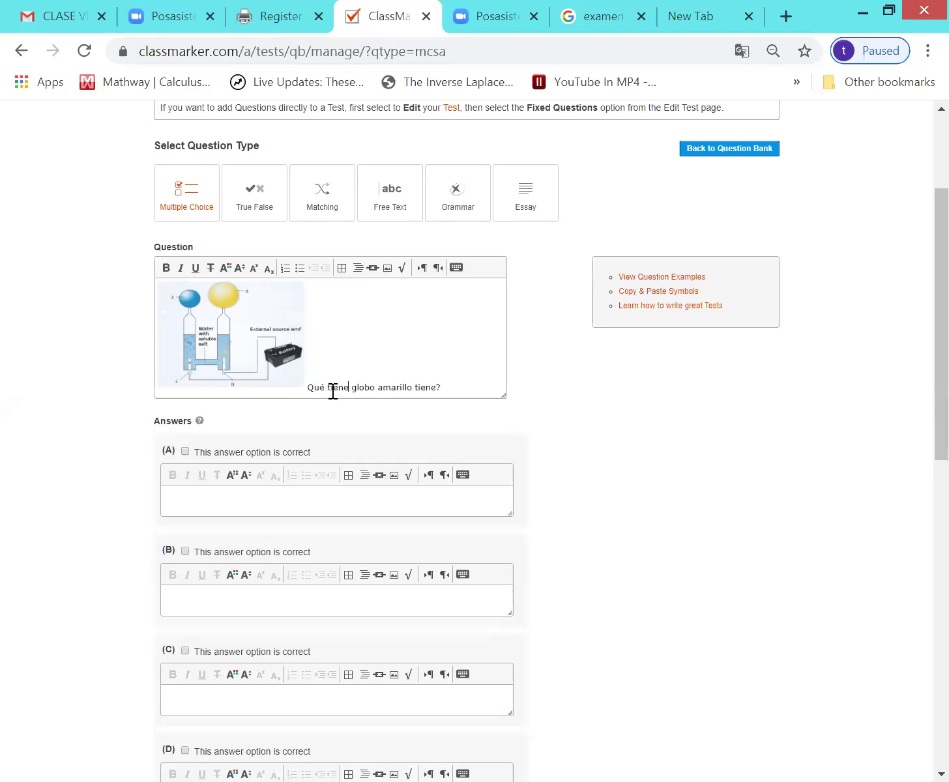
text(gas)
key(BackSpace)
key(BackSpace)
key(BackSpace)
key(BackSpace)
click(328, 387)
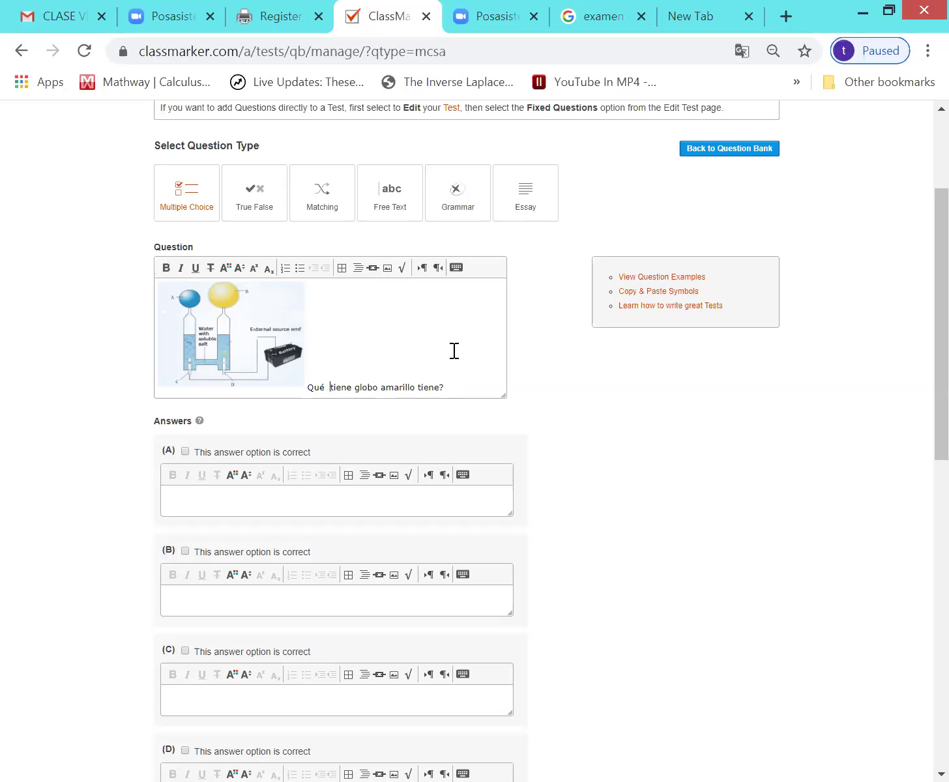
text(gas)
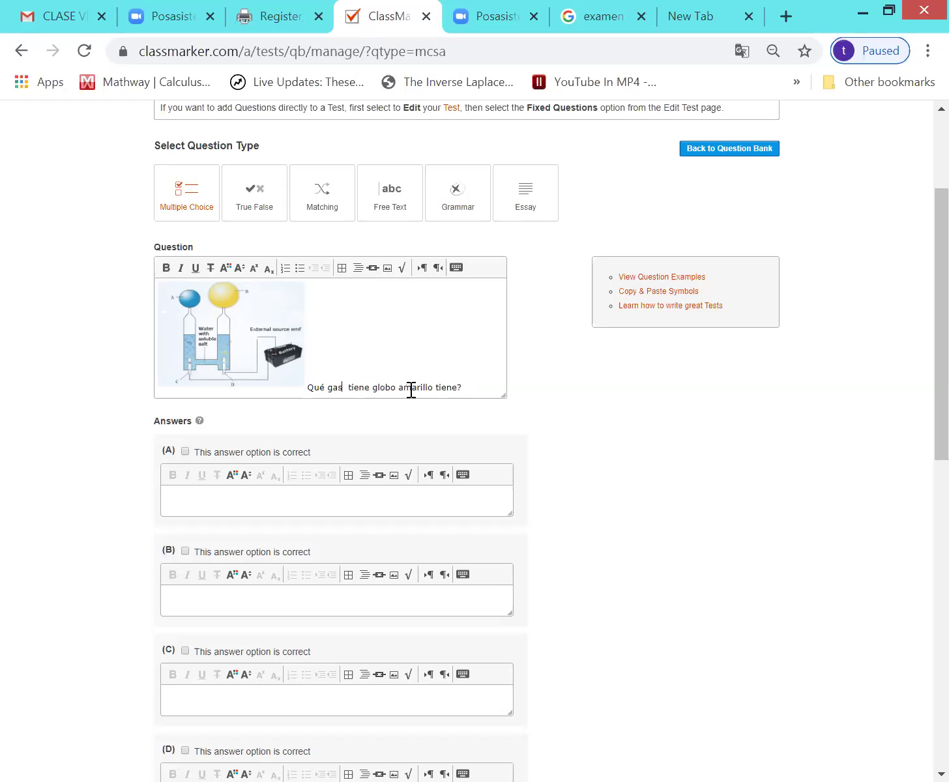
Remove the final "tiene" and add the opening question mark so the question reads "¿Qué gas tiene globo amarillo?".
click(462, 386)
key(BackSpace)
key(BackSpace)
key(BackSpace)
key(BackSpace)
key(BackSpace)
click(329, 390)
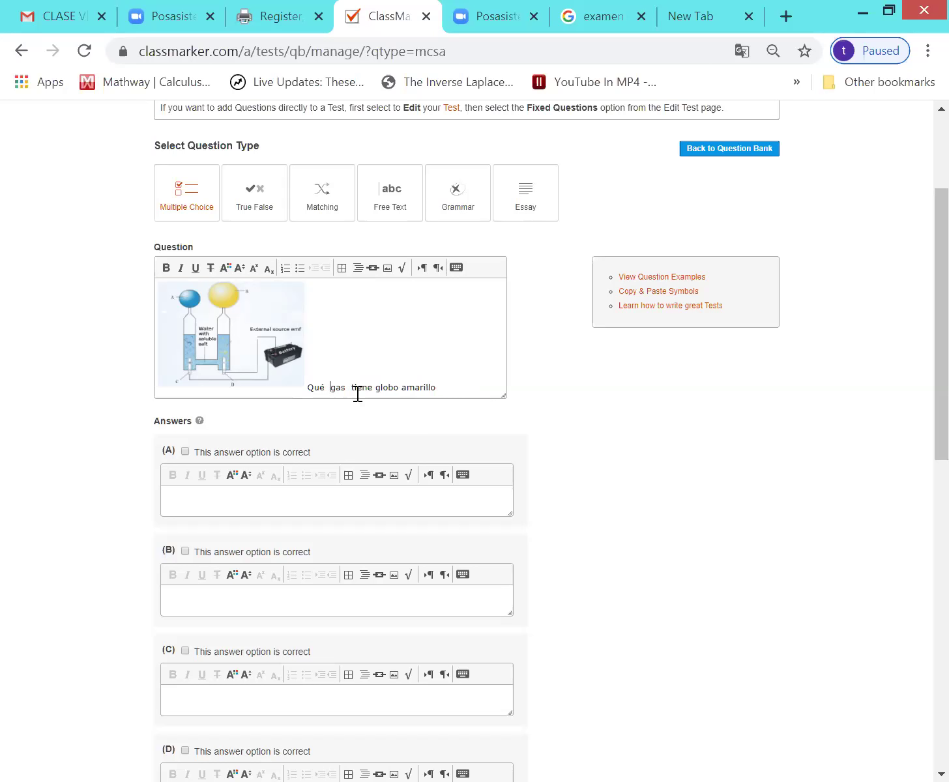
click(439, 383)
text(?)
key(Home)
text(¿)
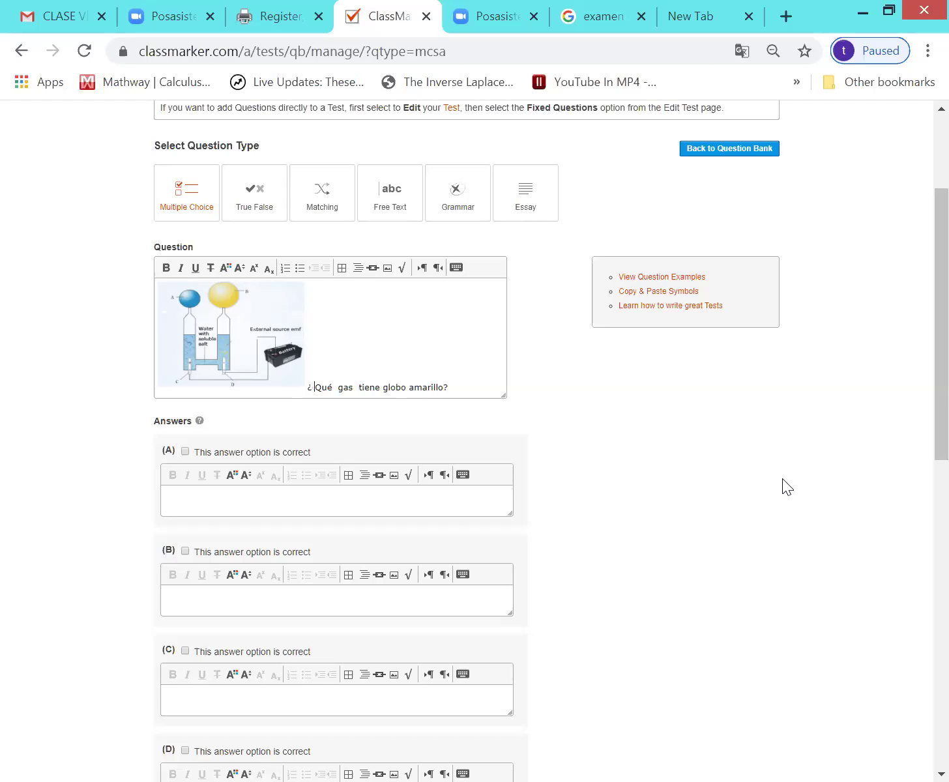
key(BackSpace)
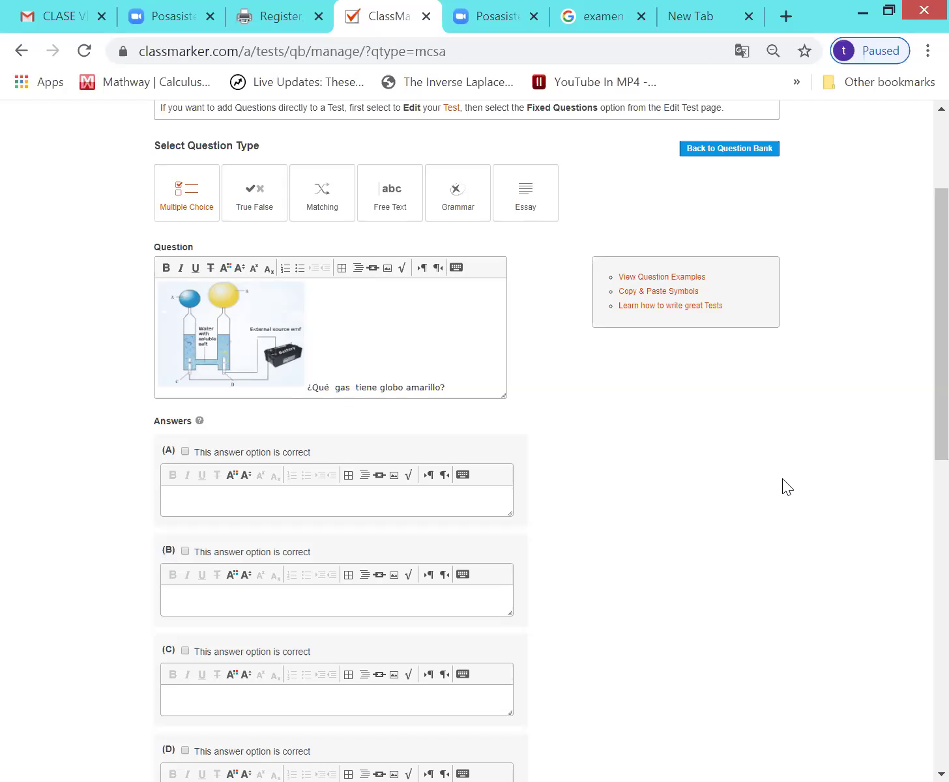
click(454, 390)
Fill in answer options A to C with "Hidrogeno", "Oxigeno" and "H2O".
click(258, 501)
text(Hidrogeno)
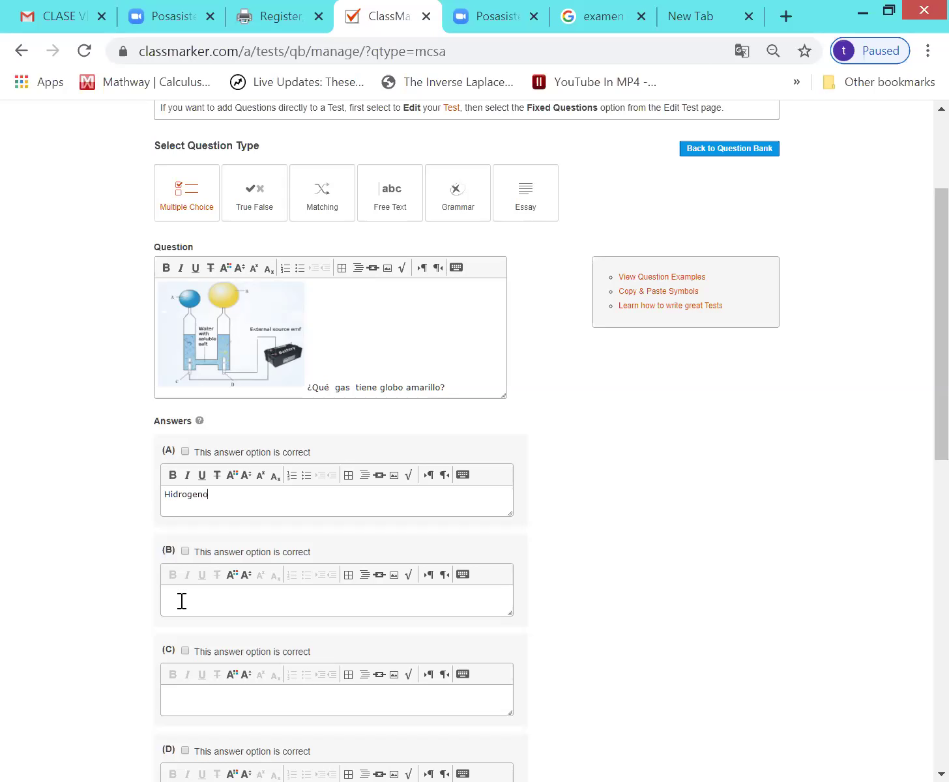
click(182, 592)
text(Oxigeno)
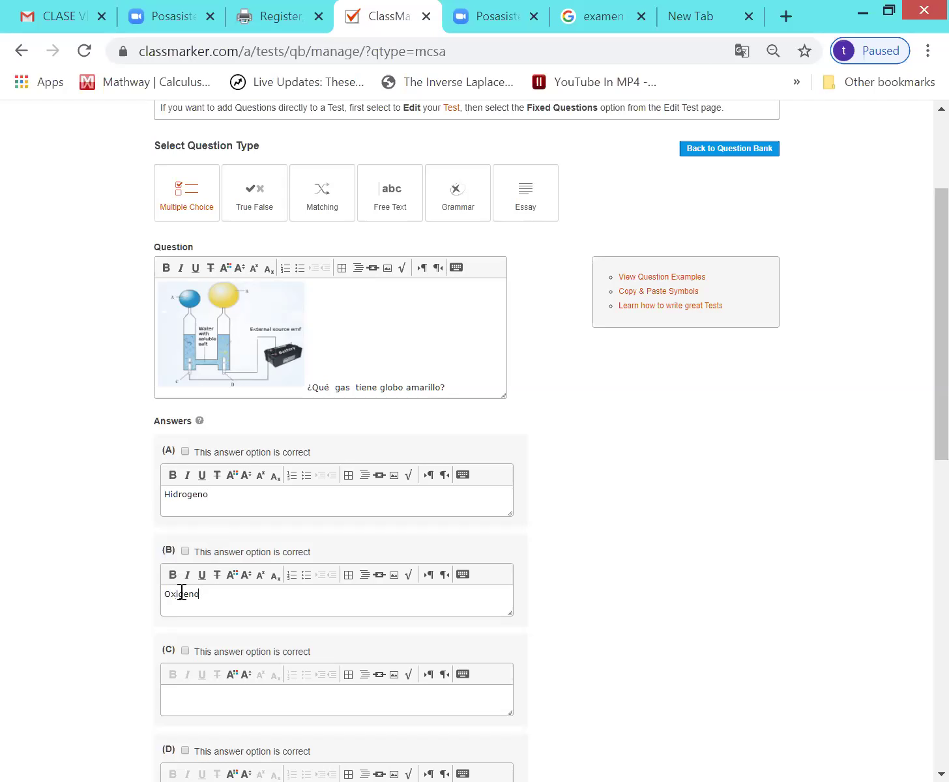
click(203, 693)
text(H2O)
scroll(203, 692, down, 3)
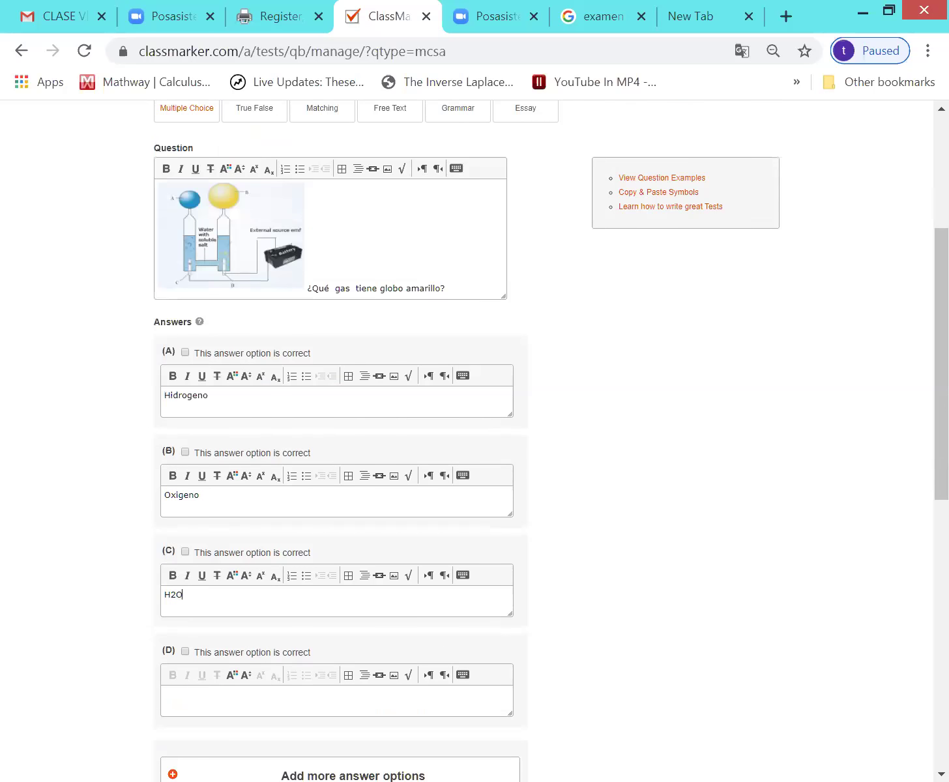
Correct the accents in answer options A and B to "Hidrógeno" and "Oxígeno".
click(178, 323)
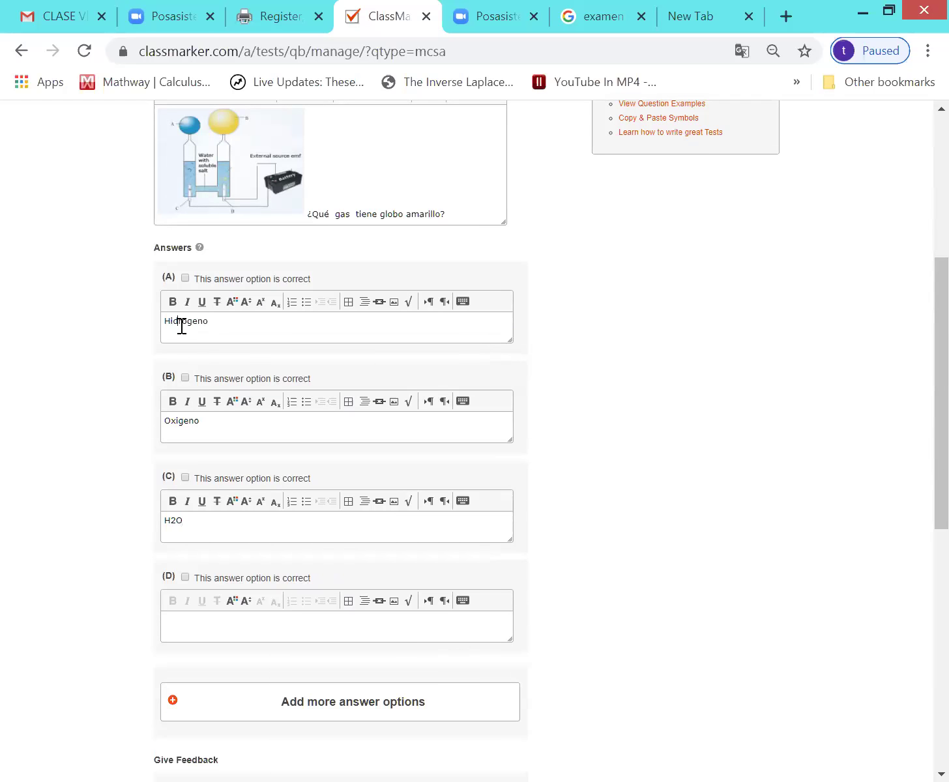
right_click(244, 329)
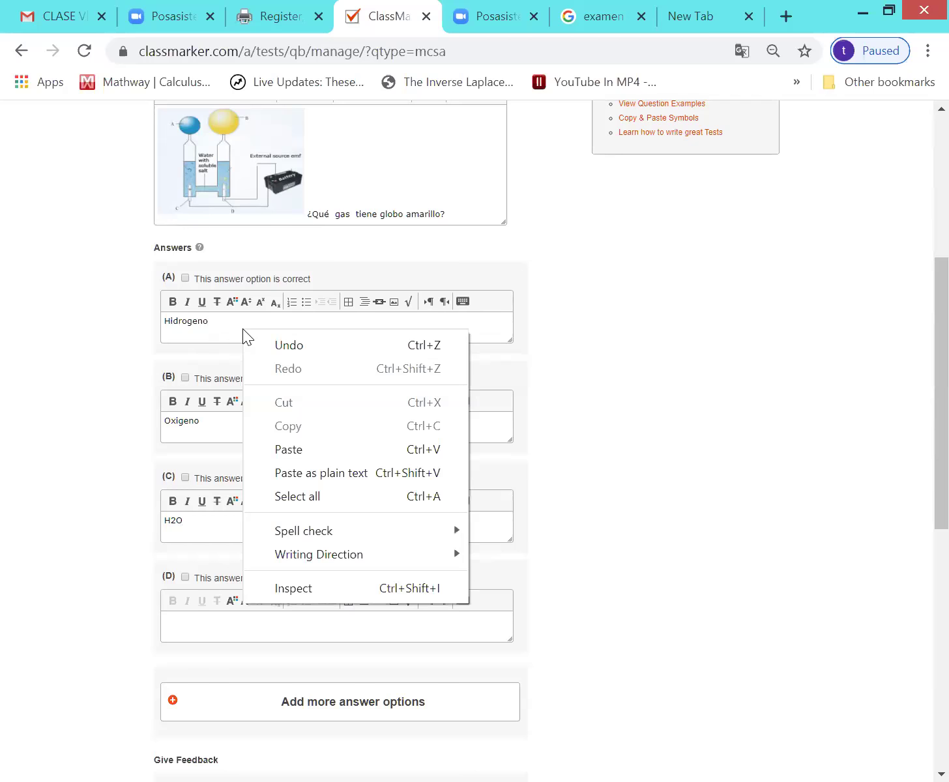
mouse_move(305, 533)
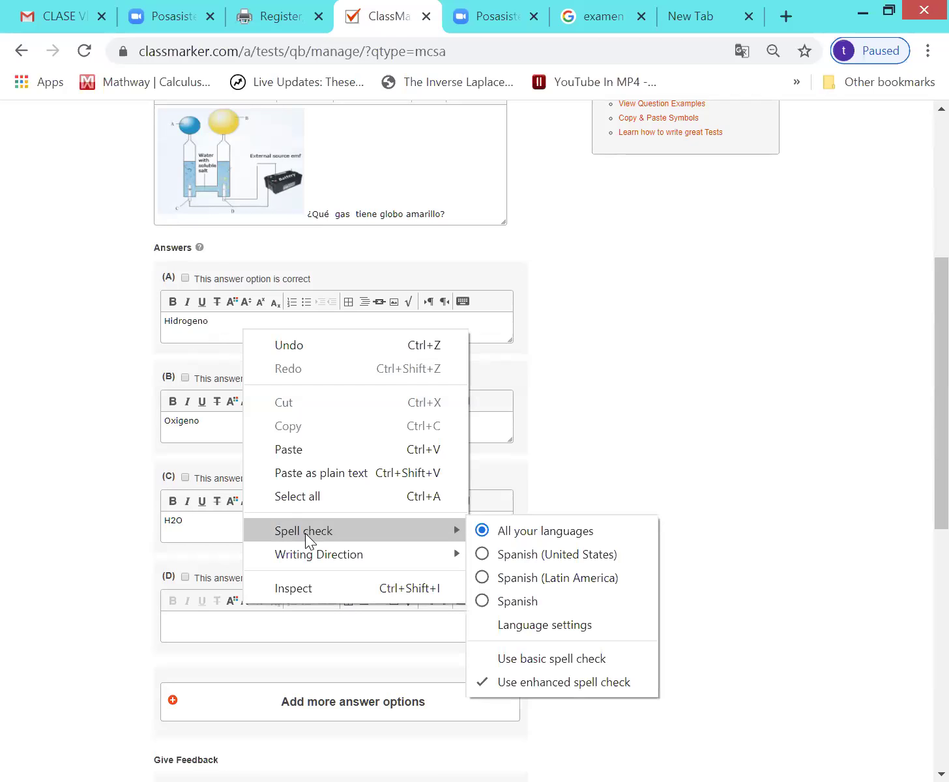
click(208, 321)
click(192, 324)
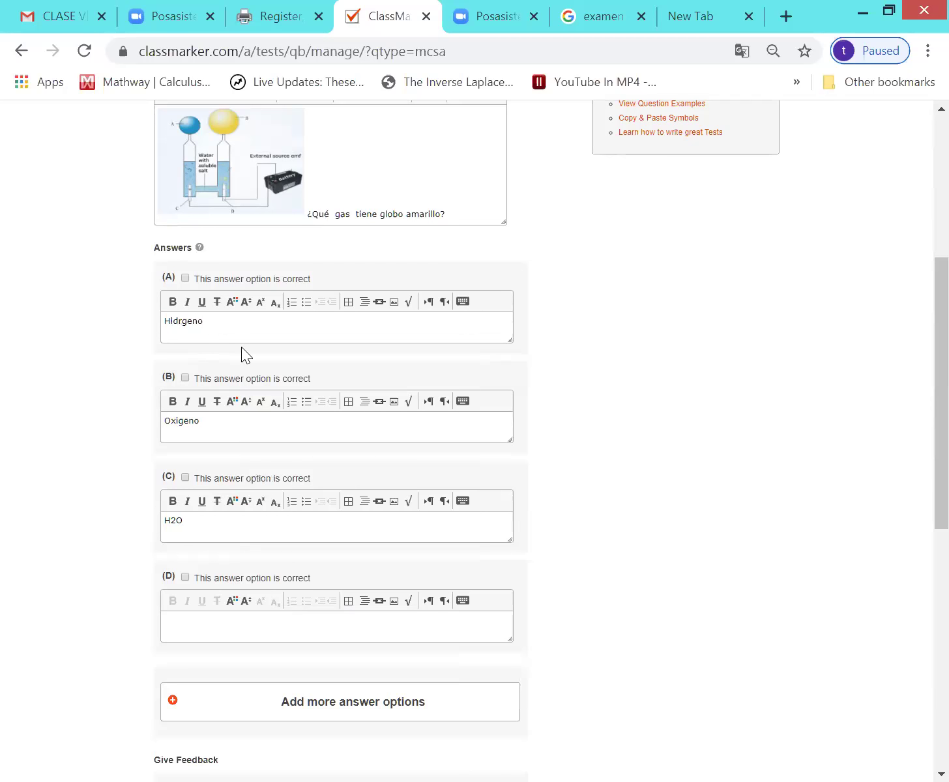
text(o)
key(BackSpace)
key(BackSpace)
text(ó)
click(179, 420)
key(BackSpace)
text(í)
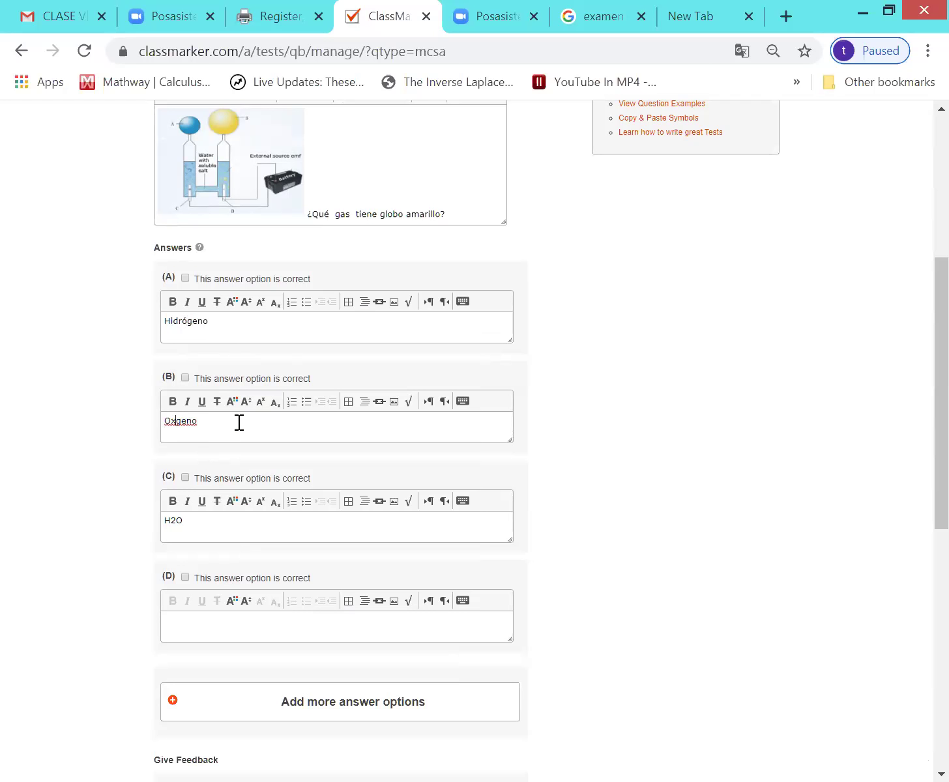
Enter "Todas" as answer option D, add more answer options, and enter "Ninguna" as option E.
click(190, 623)
text(Todas)
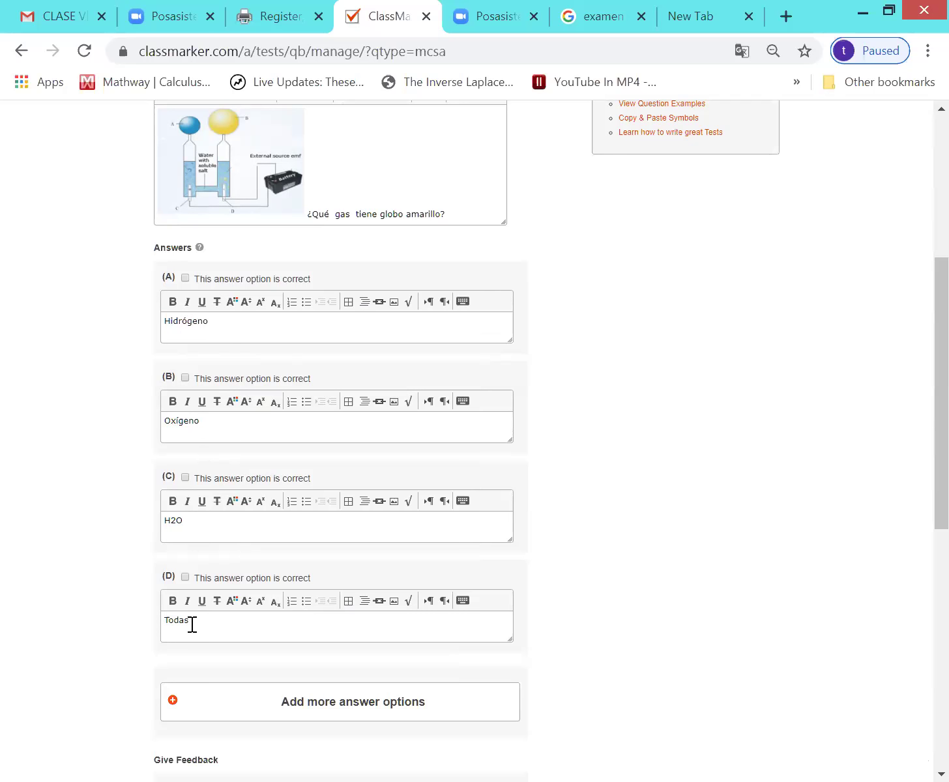
scroll(193, 624, down, 3)
click(319, 547)
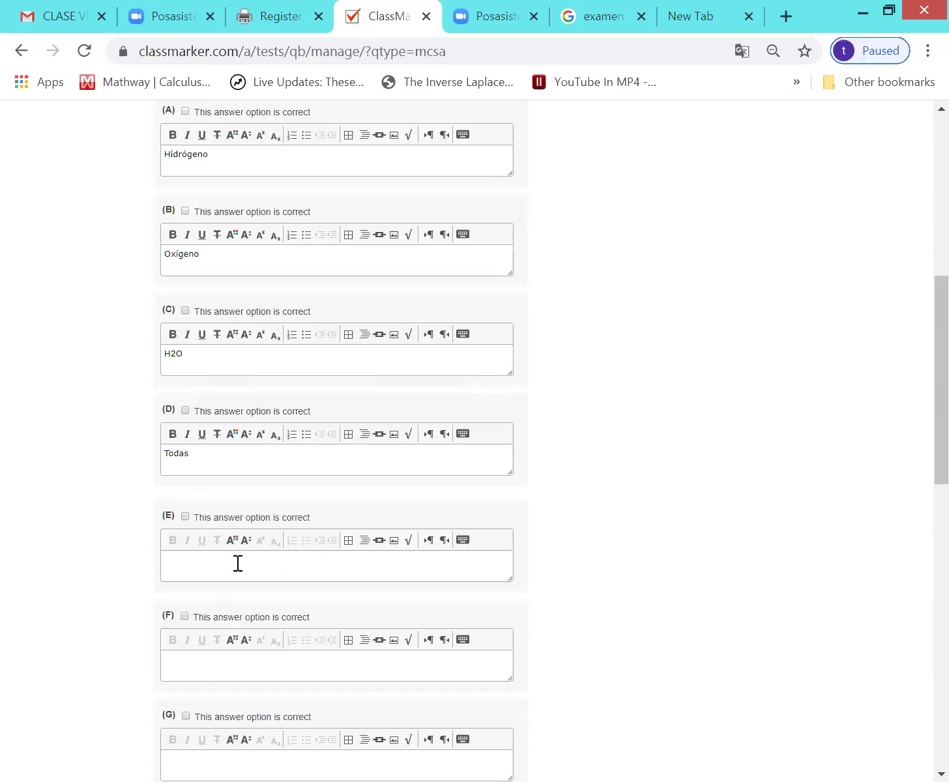
click(203, 552)
text(Ninguna)
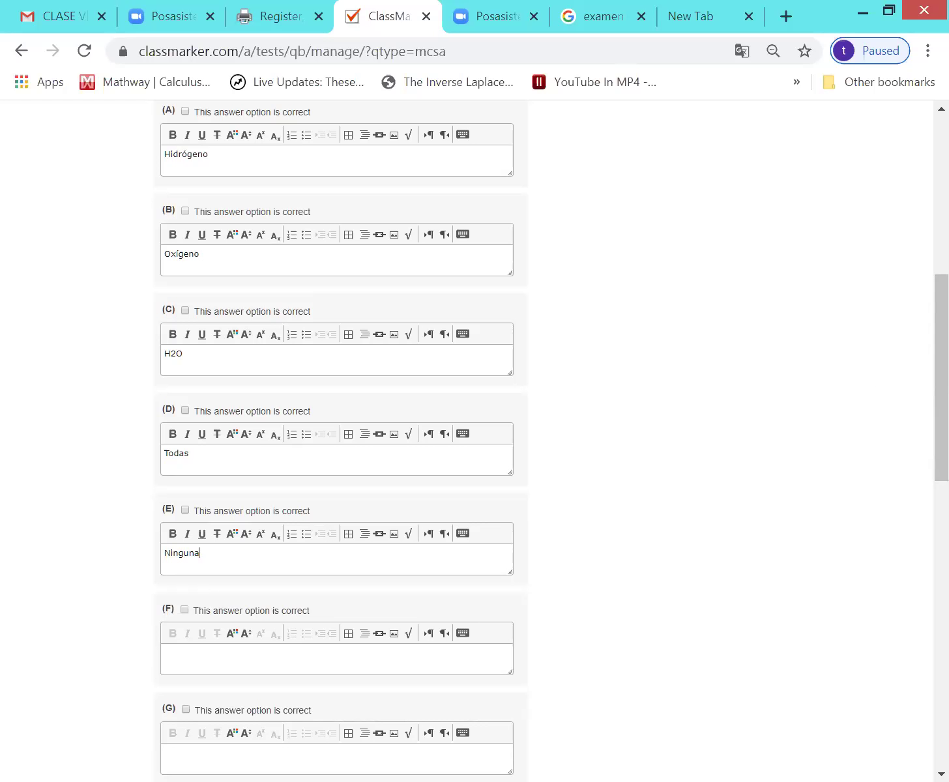
Mark answer option A, "Hidrógeno", as the correct answer.
scroll(917, 291, down, 5)
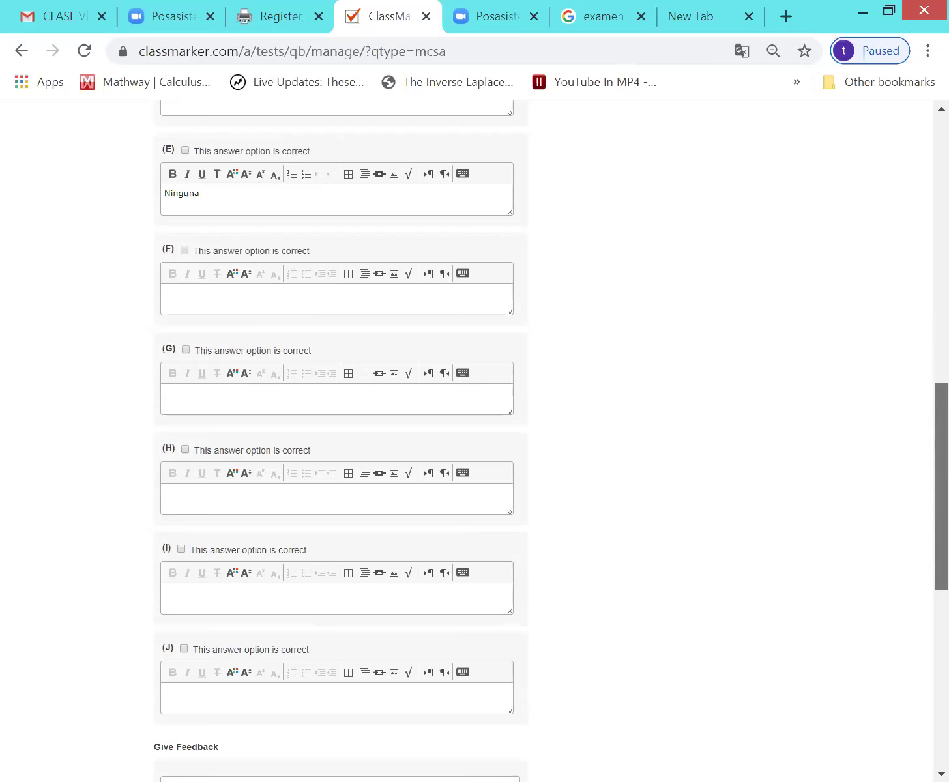
scroll(551, 444, down, 6)
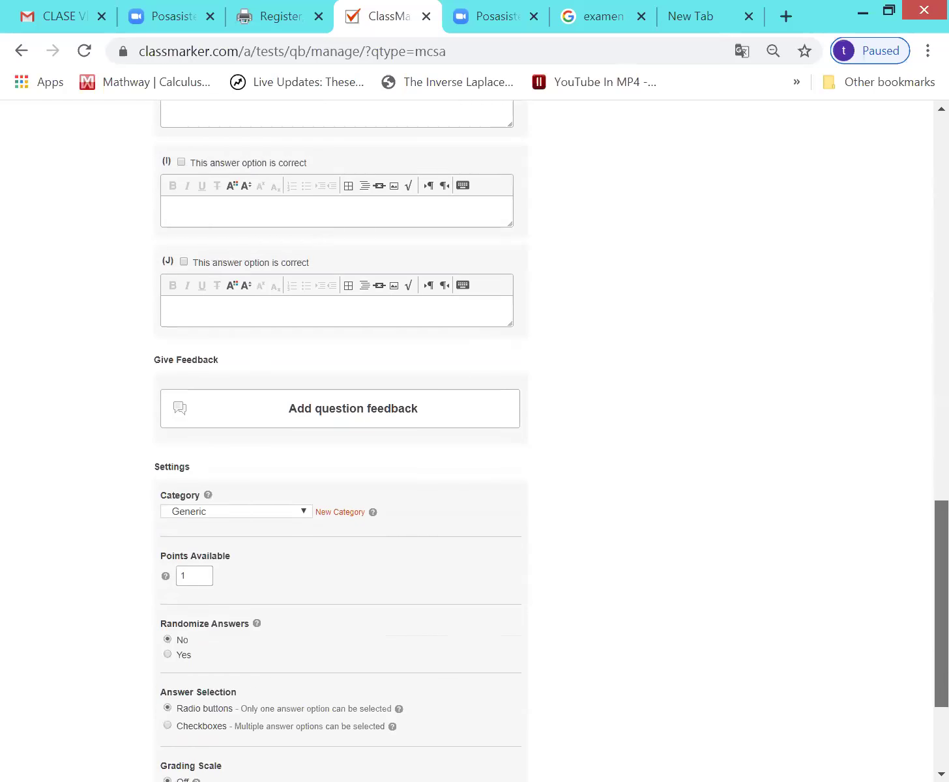
scroll(552, 443, down, 2)
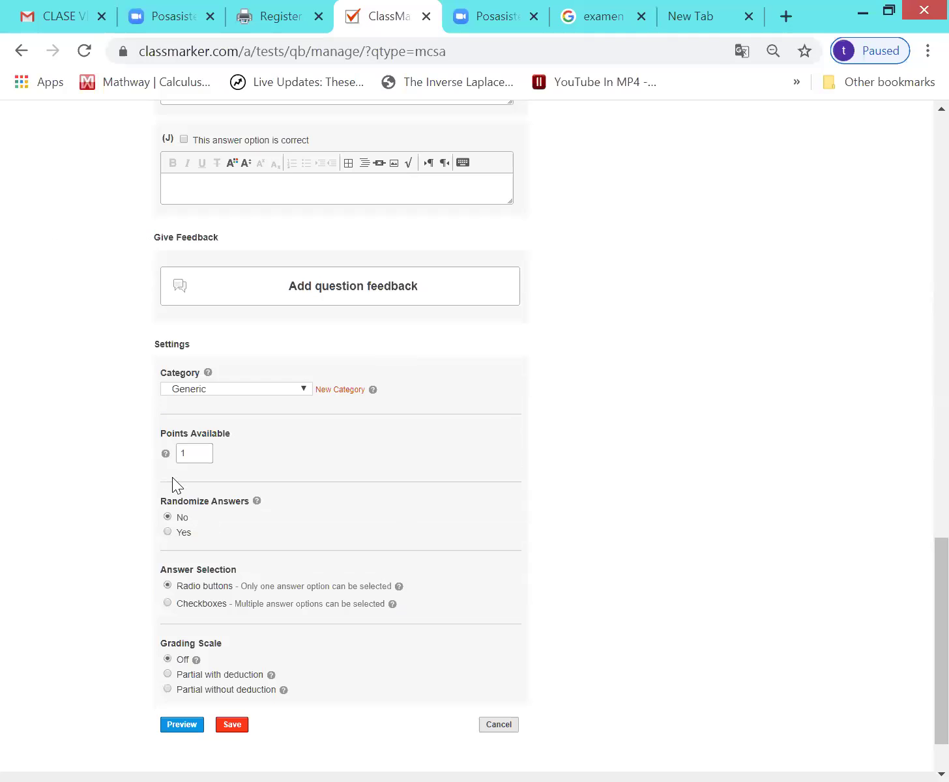
click(194, 452)
drag(919, 565, 901, 289)
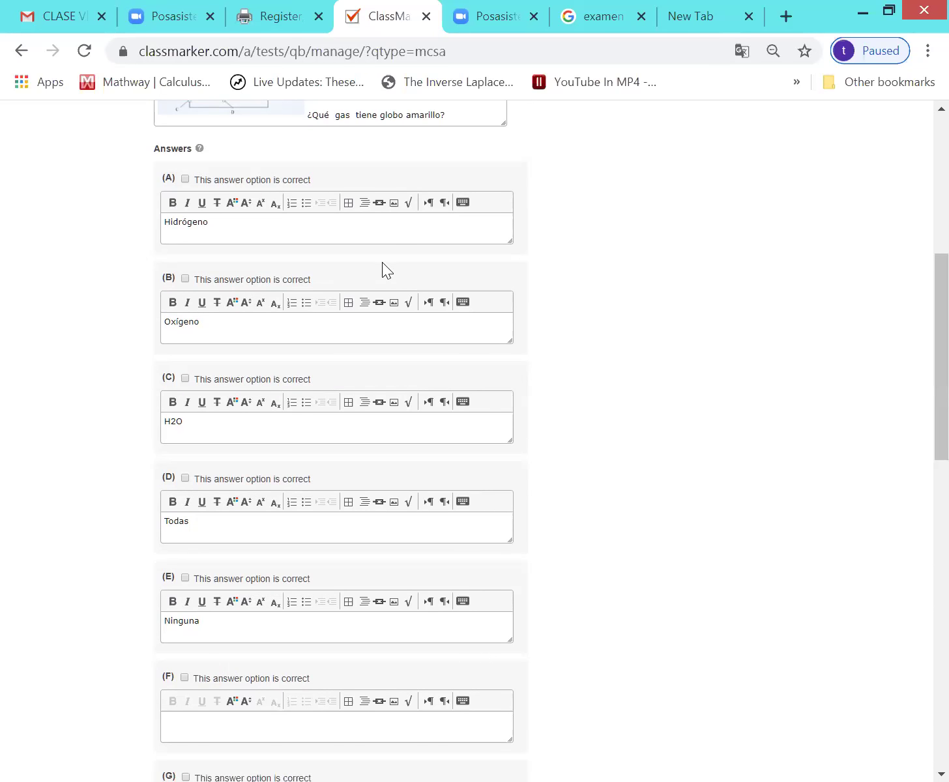
click(186, 179)
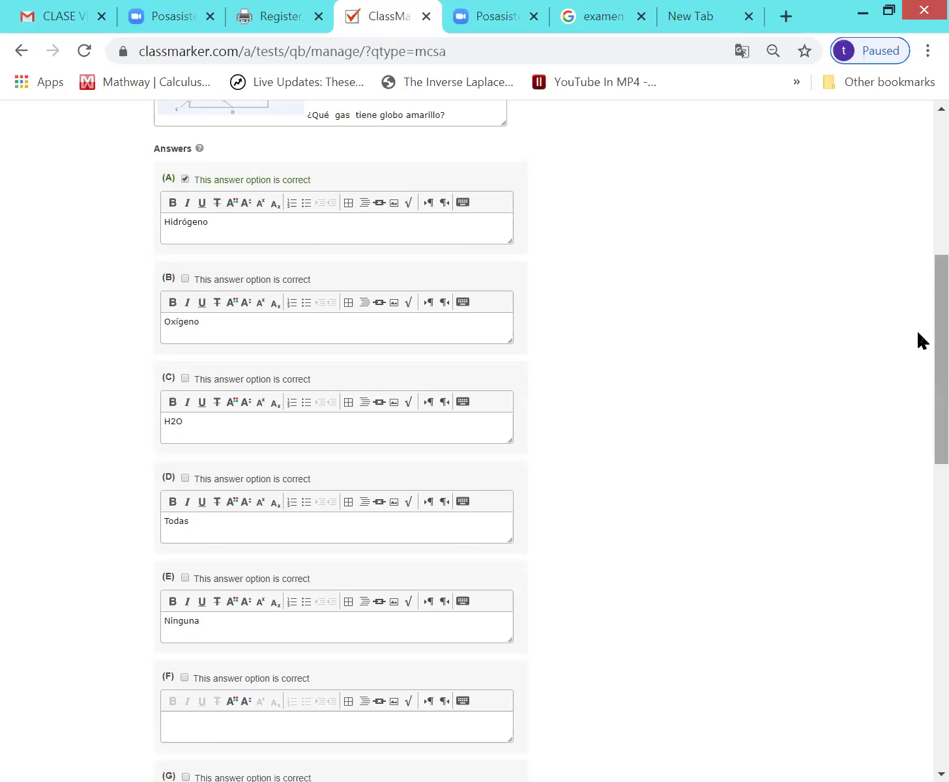
Assign the question to the "PRE-PRUEBA-1" category under ELECTROQUIMICA.
drag(941, 339, 941, 404)
scroll(552, 441, down, 8)
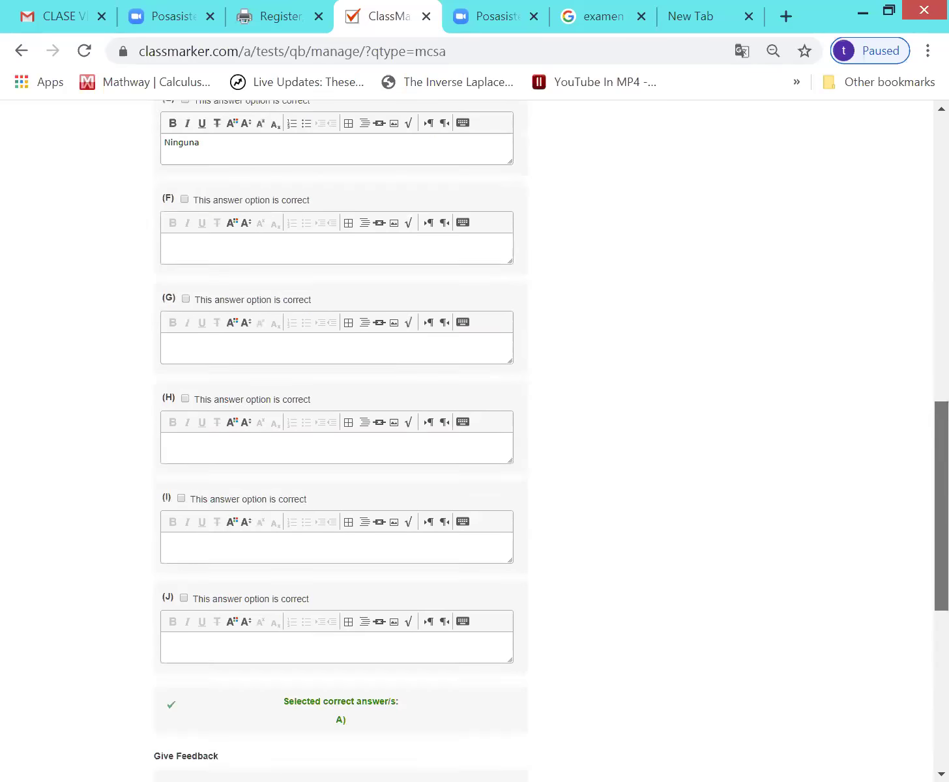
scroll(552, 440, down, 2)
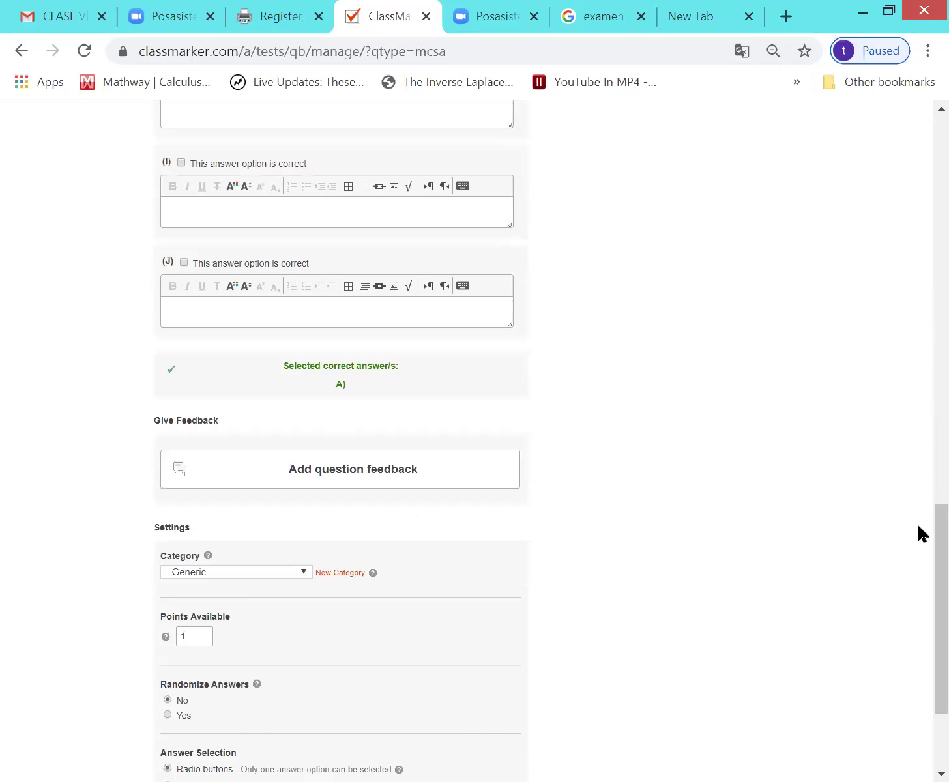
scroll(917, 523, down, 2)
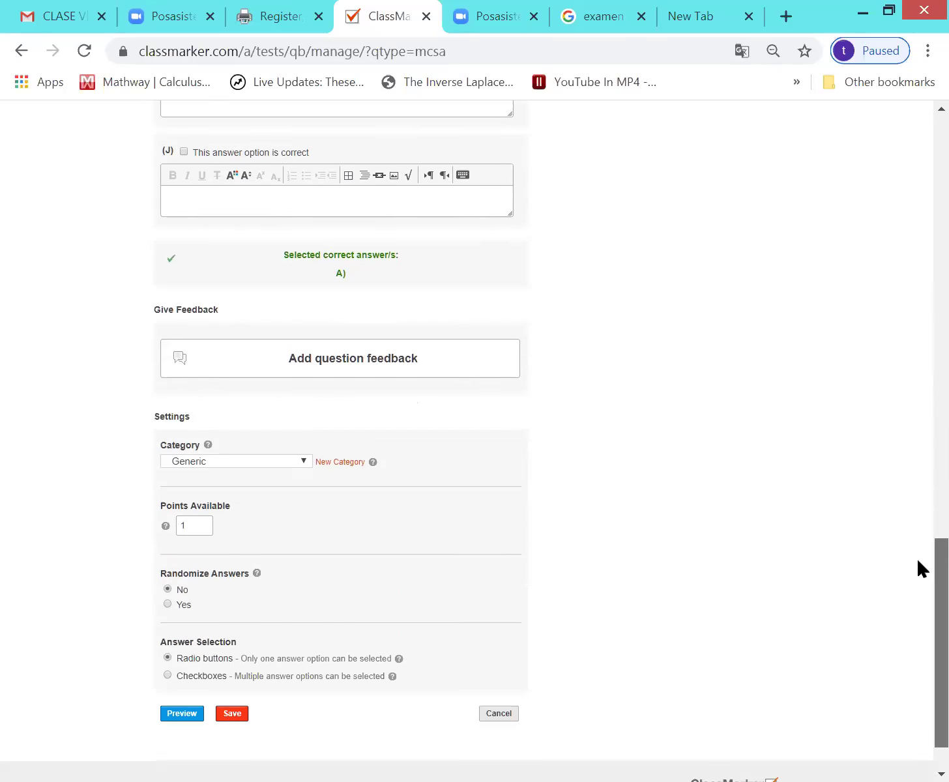
click(297, 463)
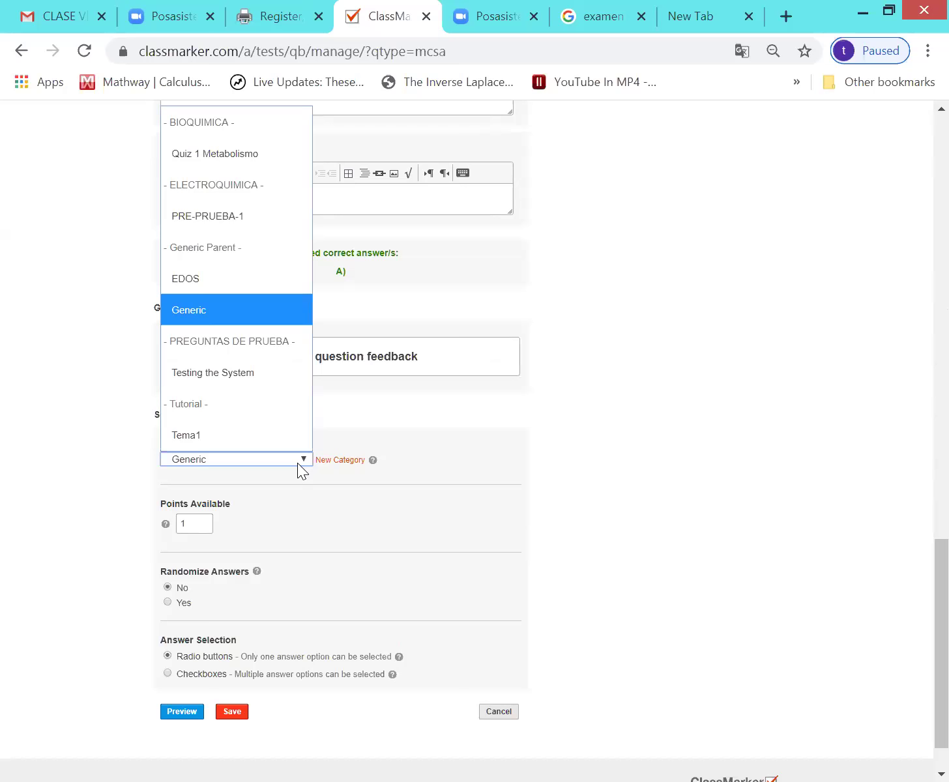
click(623, 445)
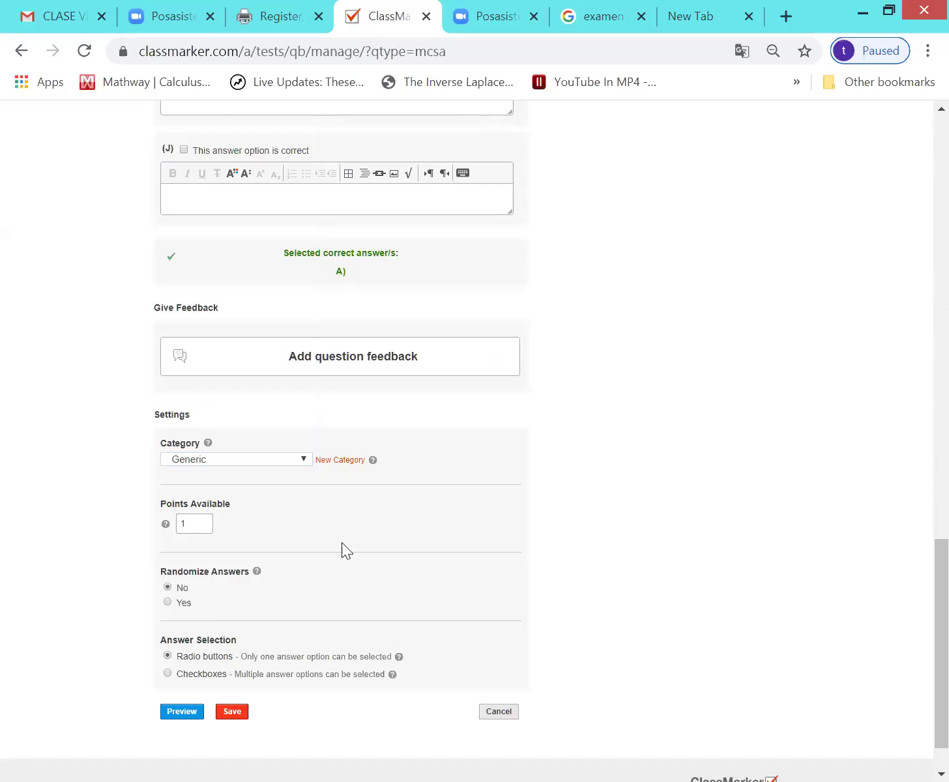
click(297, 461)
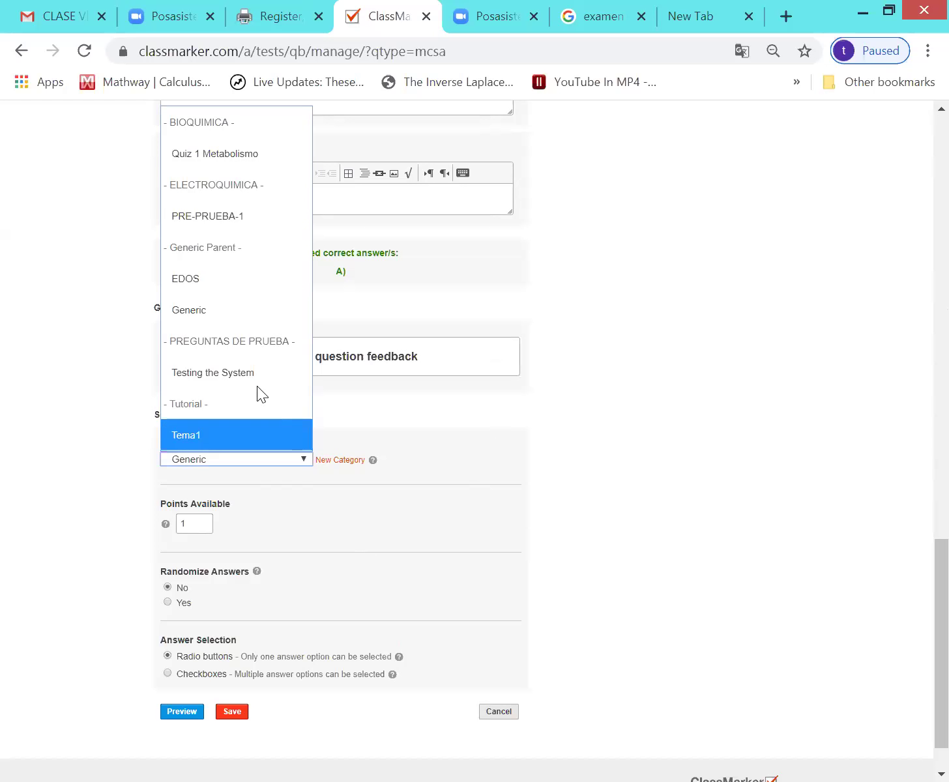
click(207, 217)
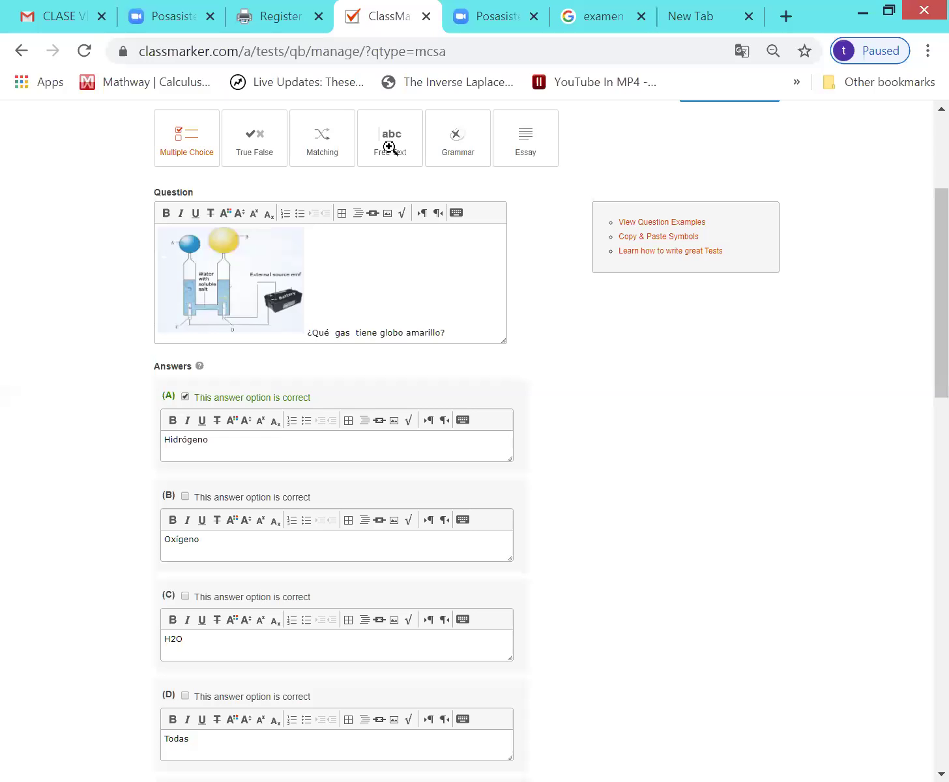
Add the missing "el" so the question reads "¿Qué gas tiene el globo amarillo?", and save the question.
click(379, 333)
text(el)
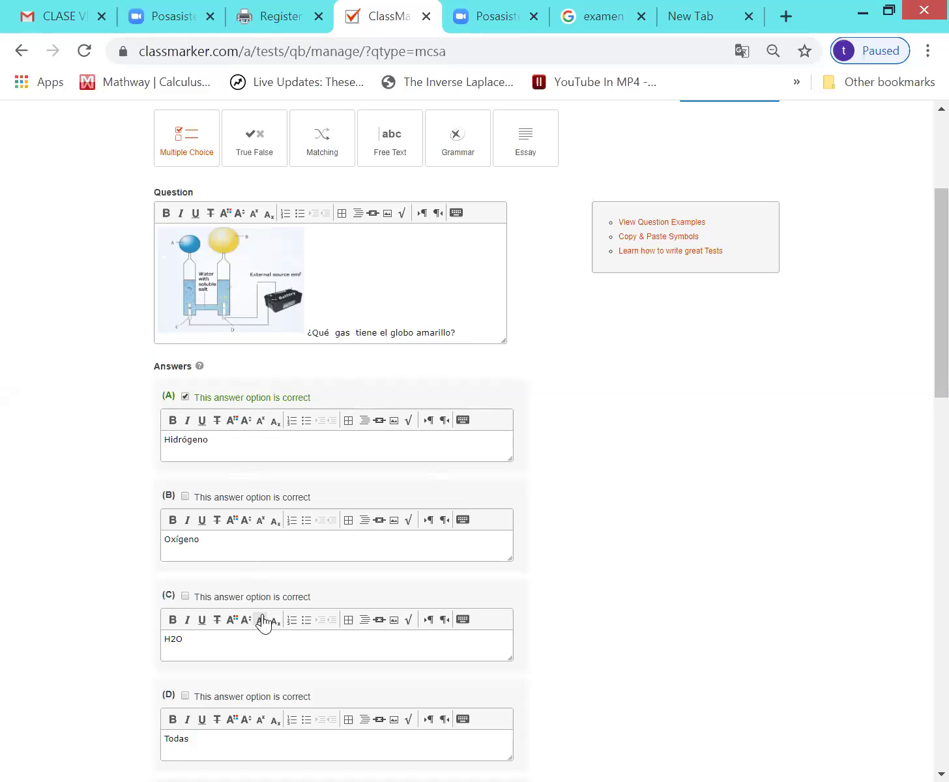
scroll(260, 620, down, 1)
scroll(262, 621, down, 4)
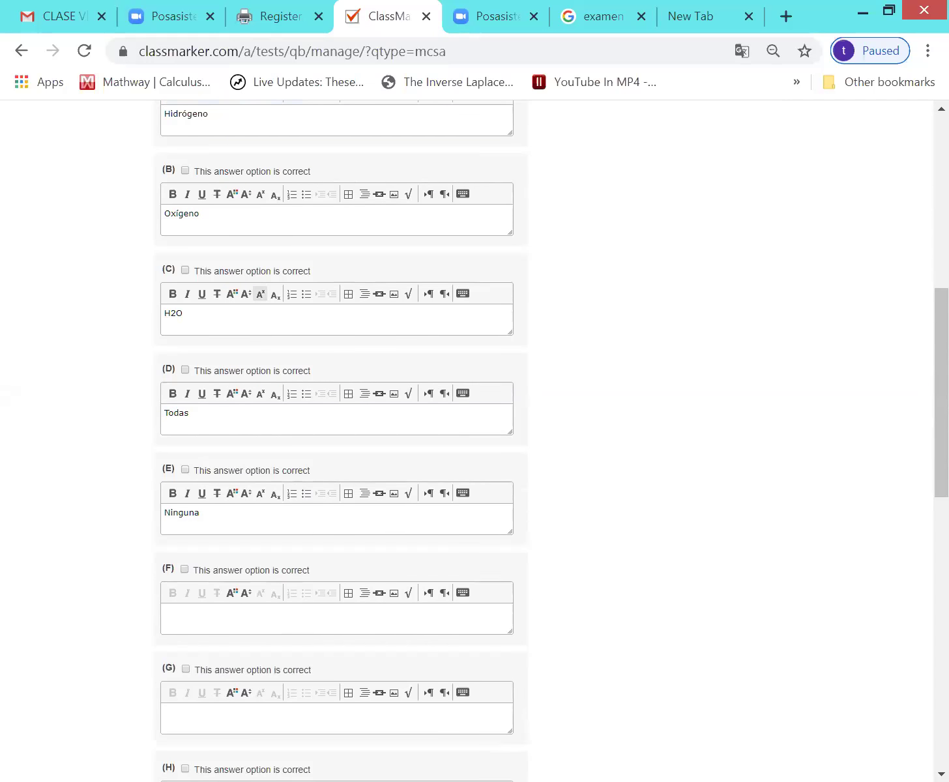
scroll(263, 624, down, 2)
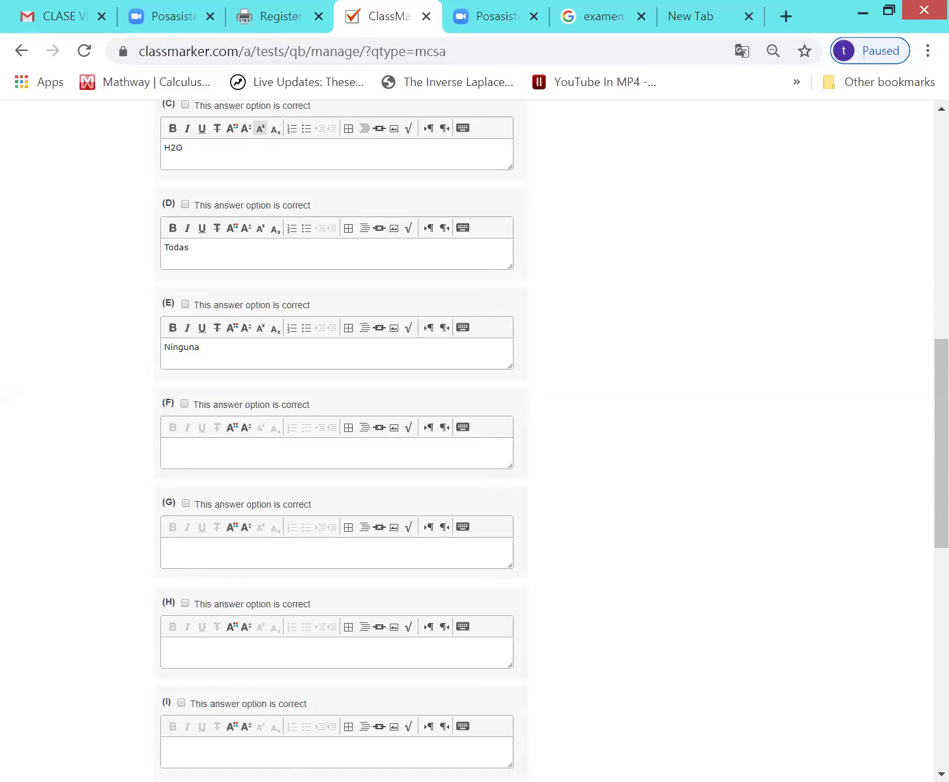
scroll(264, 623, down, 1)
scroll(264, 623, down, 6)
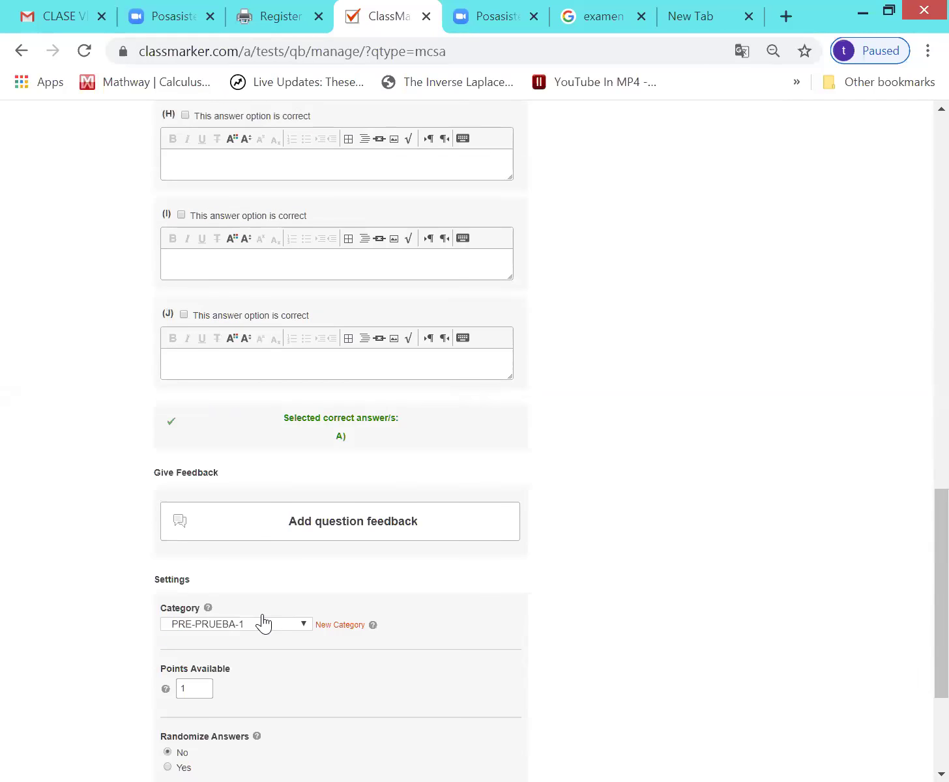
scroll(263, 622, down, 2)
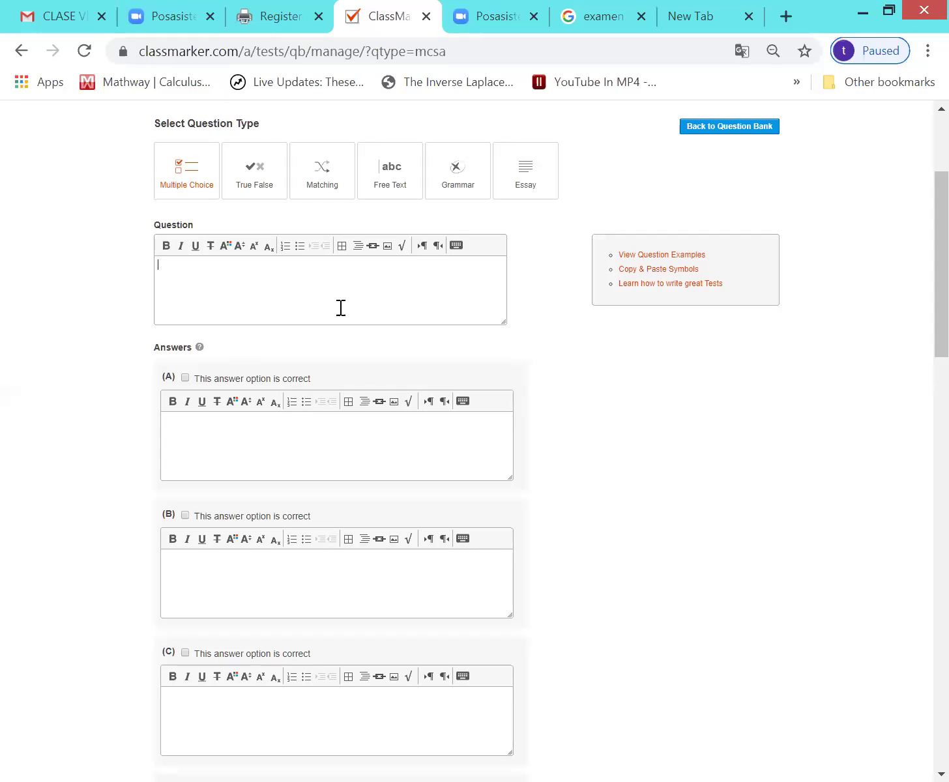
Embed the uploaded "ZN-CU" image in the new multiple-choice question, and delete it from the question text.
click(388, 245)
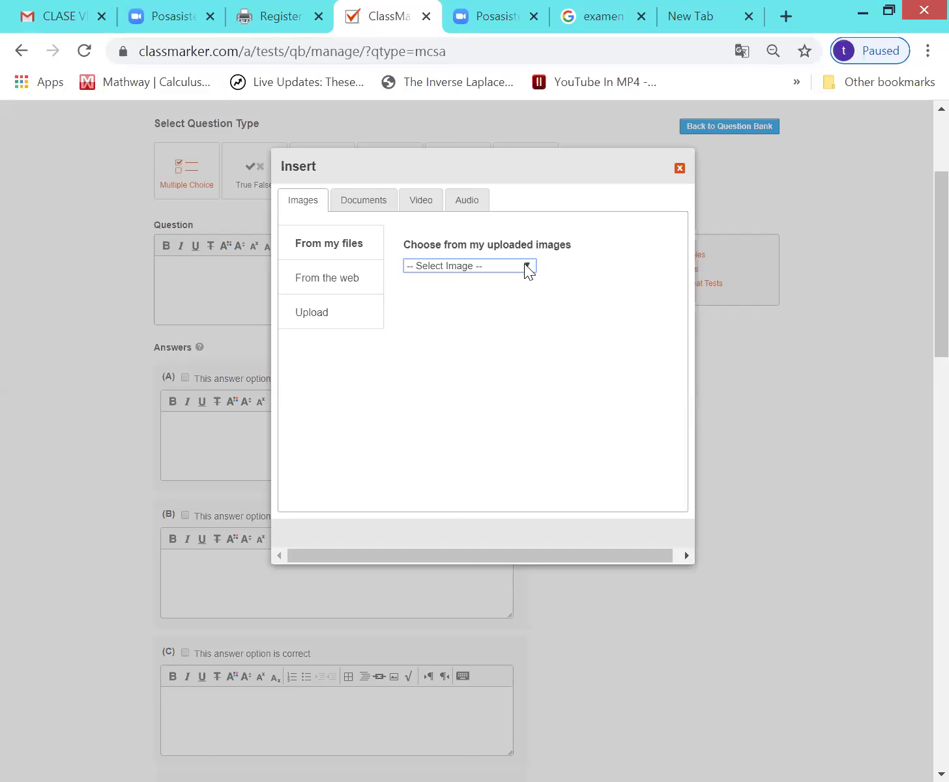
click(526, 267)
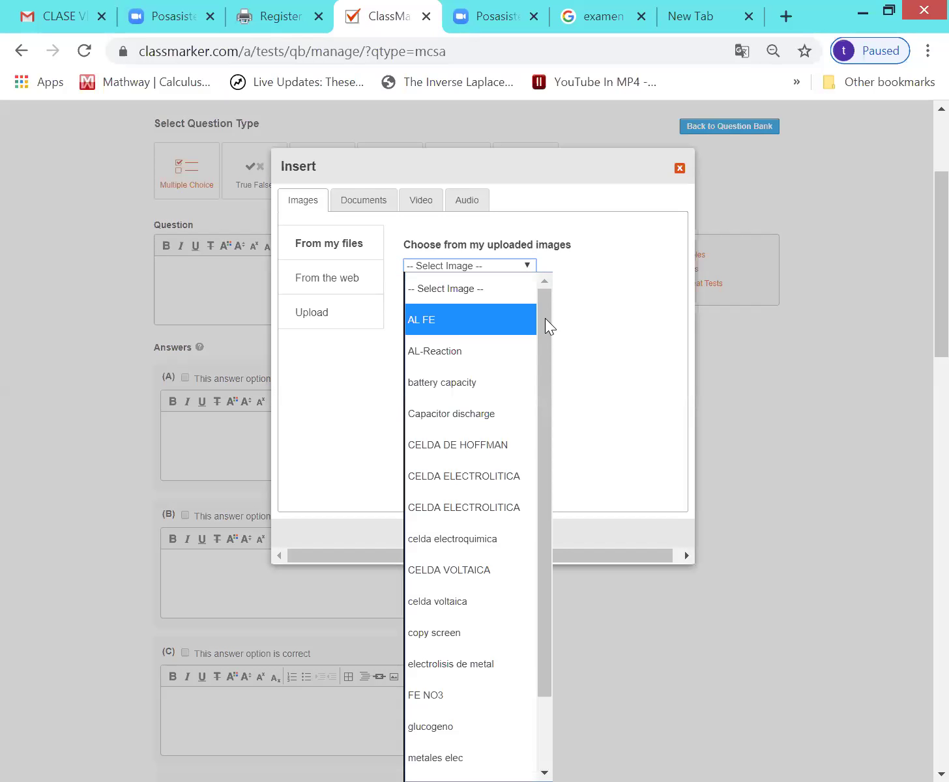
drag(546, 318, 554, 398)
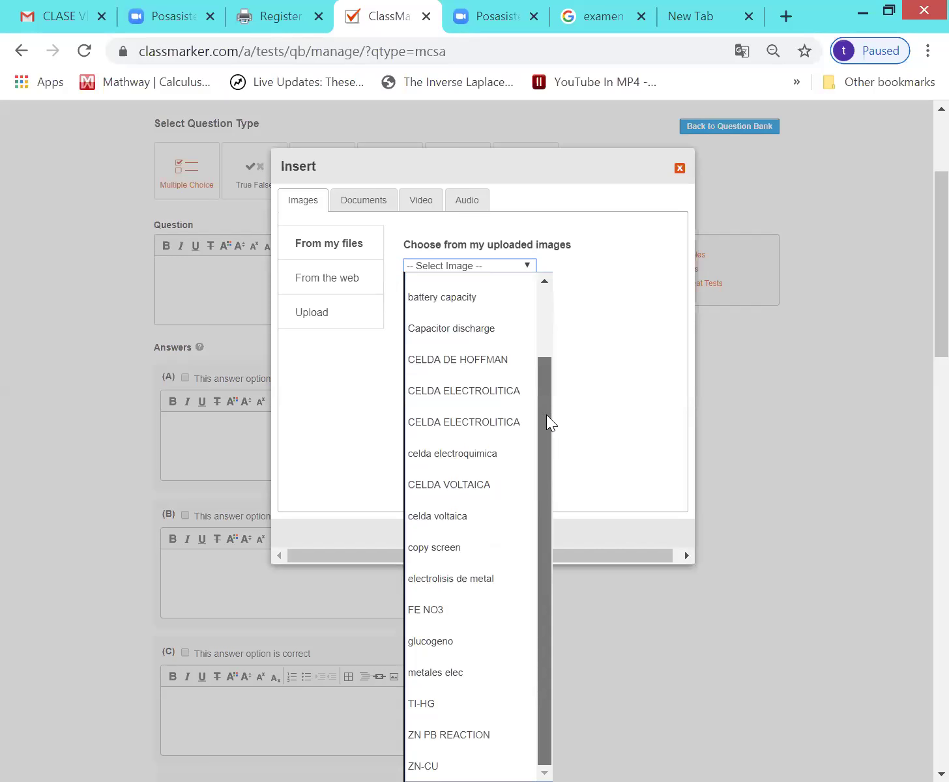
scroll(542, 361, up, 1)
drag(541, 361, 535, 486)
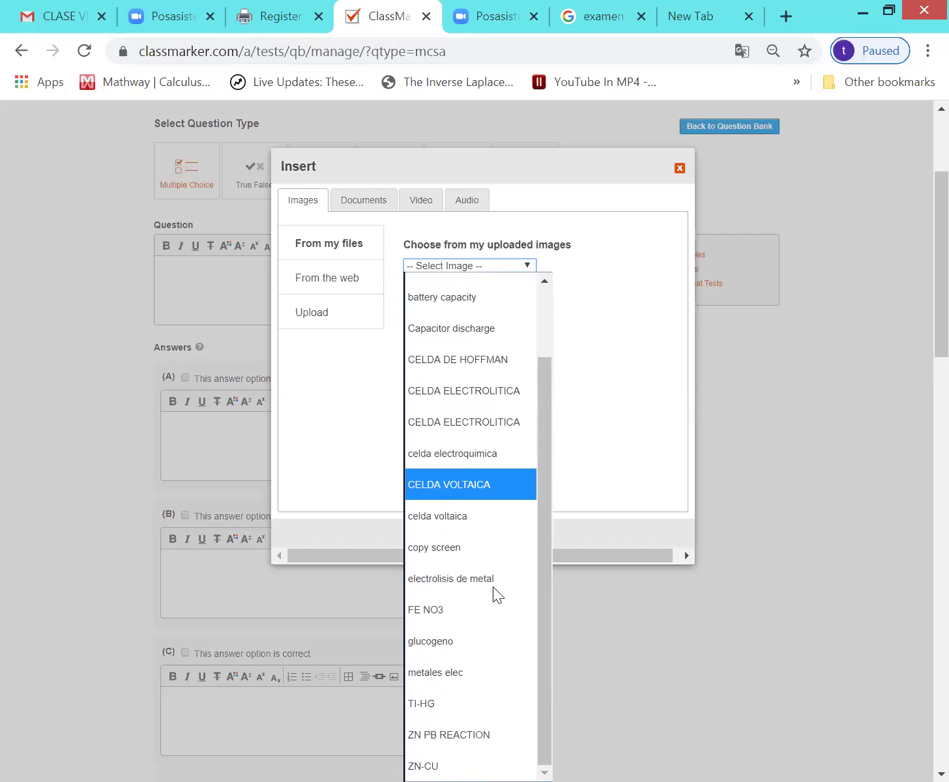
click(421, 759)
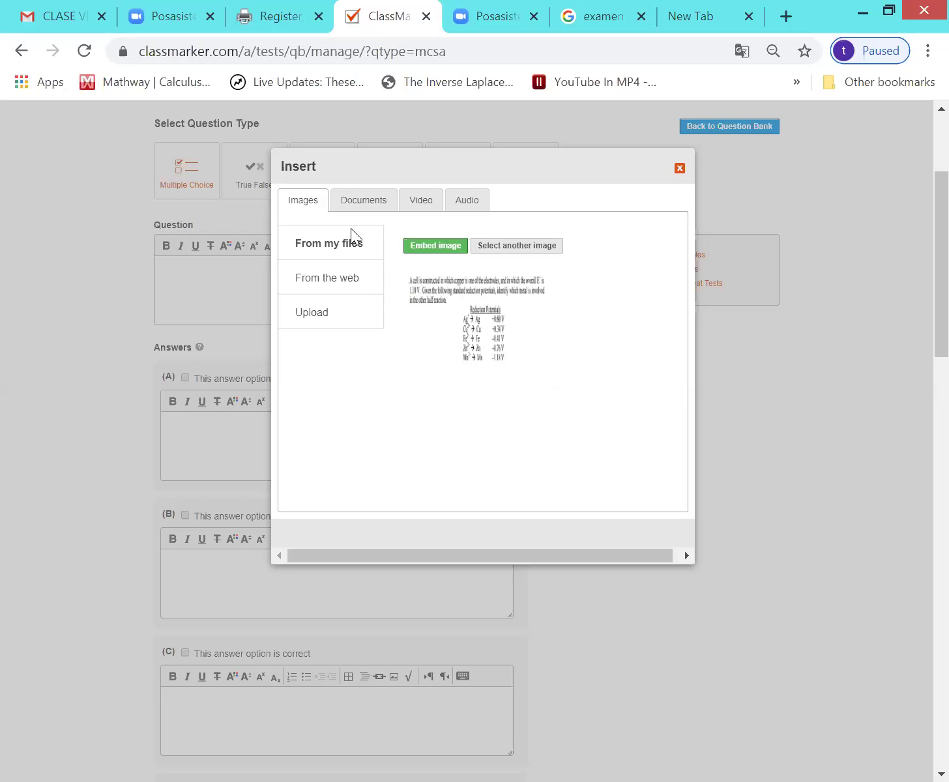
click(427, 250)
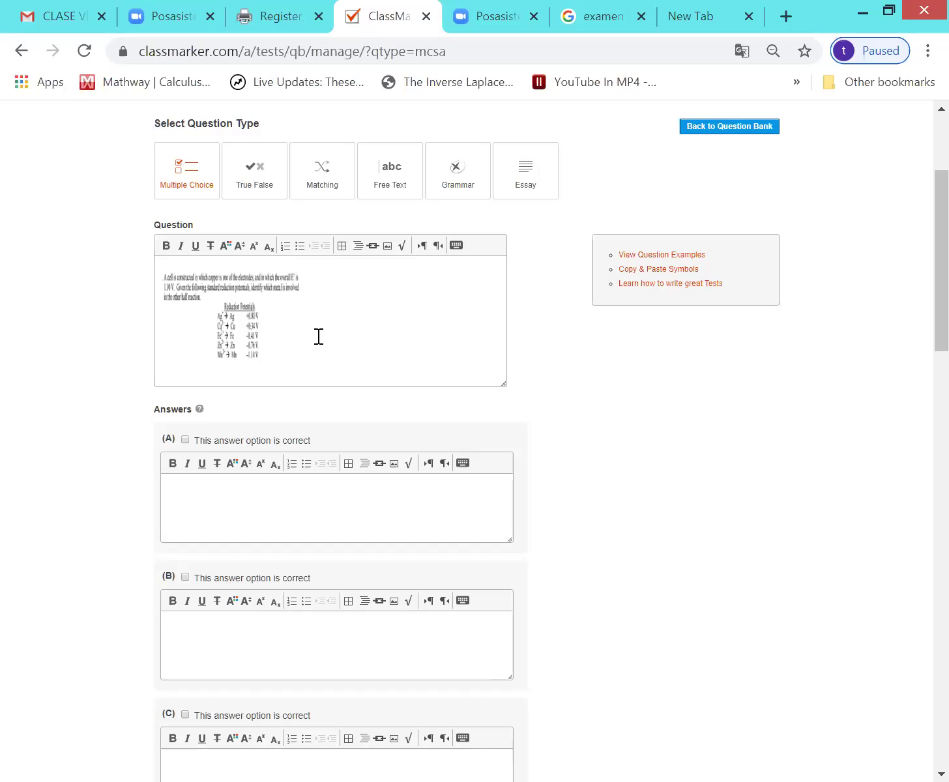
key(BackSpace)
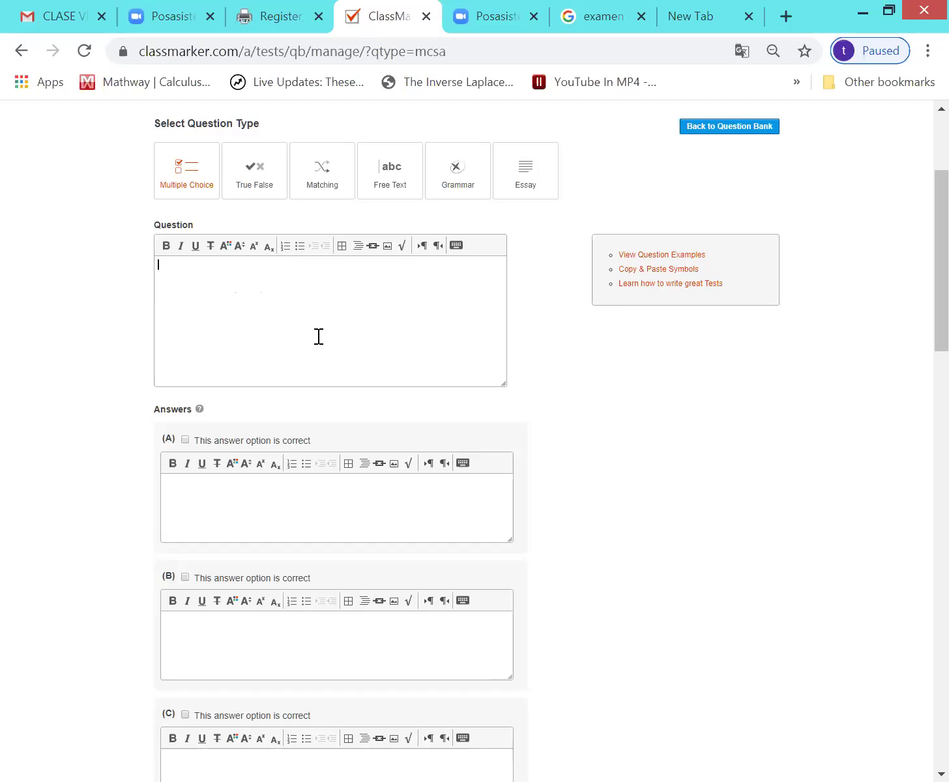
Embed the uploaded "AL FE" image in the question text.
click(387, 247)
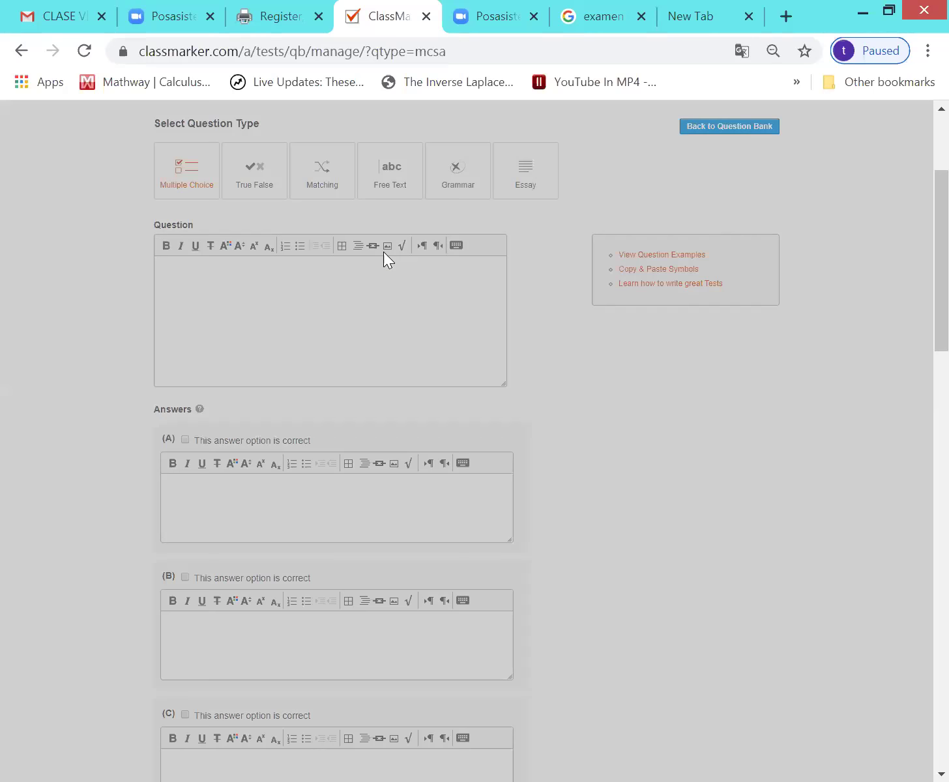
click(531, 267)
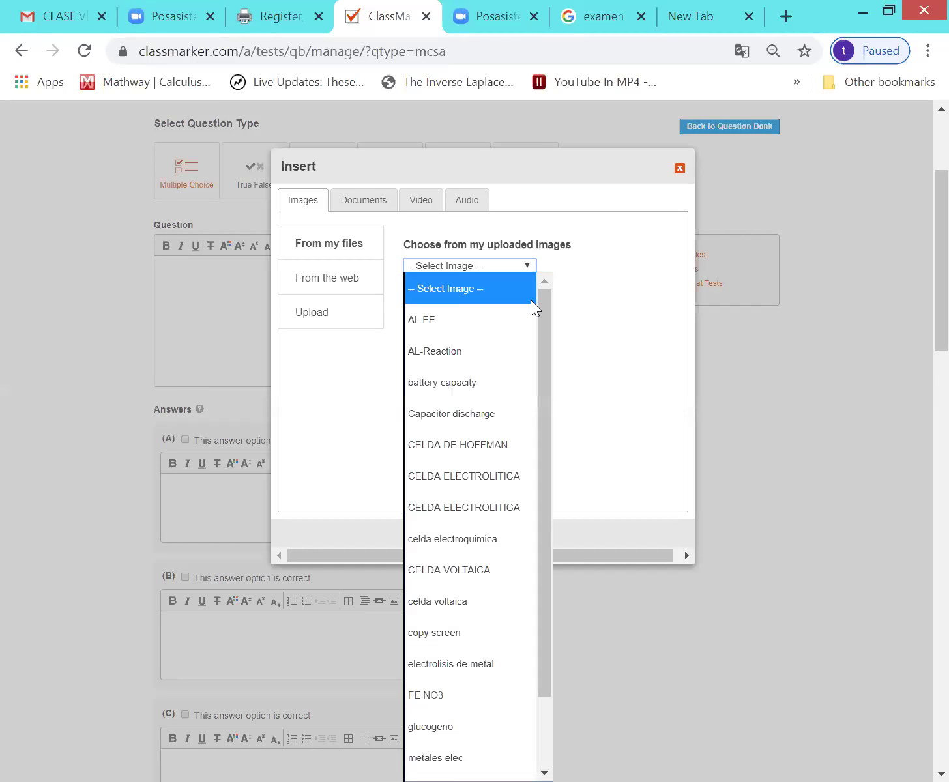
click(482, 326)
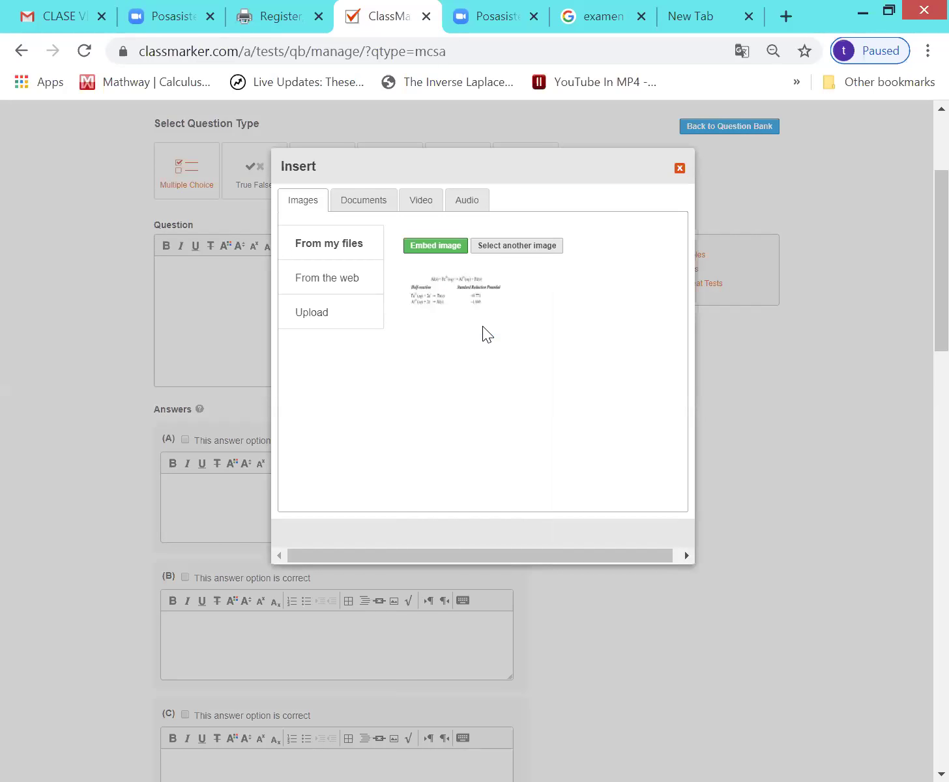
click(433, 251)
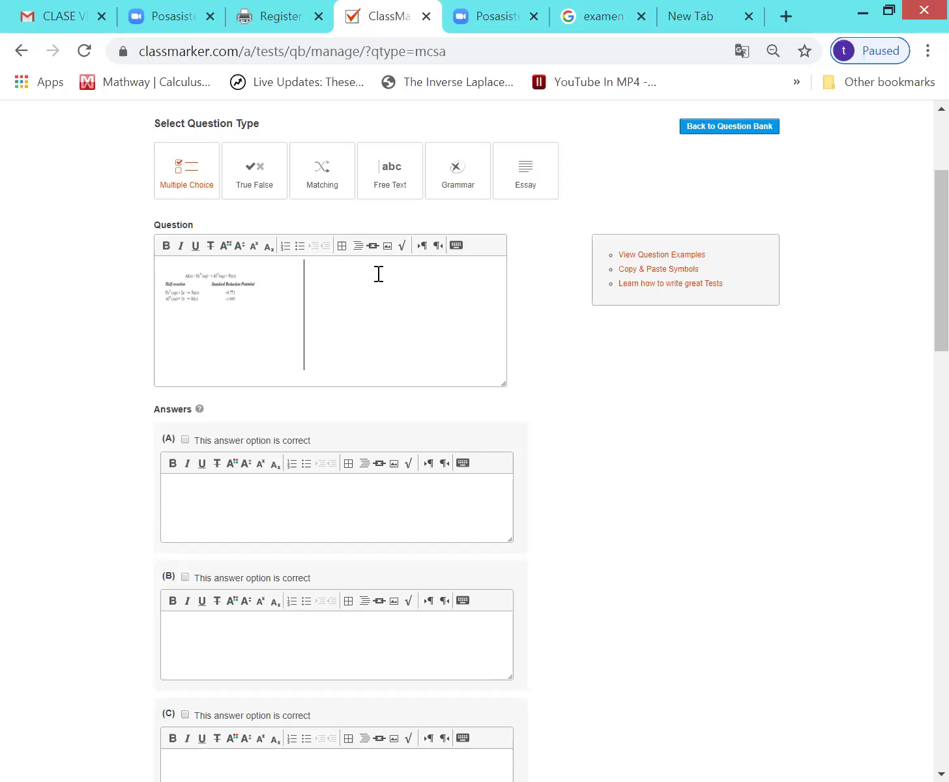
Embed the first uploaded "CELDA ELECTROLITICA" image beside the half-reaction image in the question text.
click(386, 246)
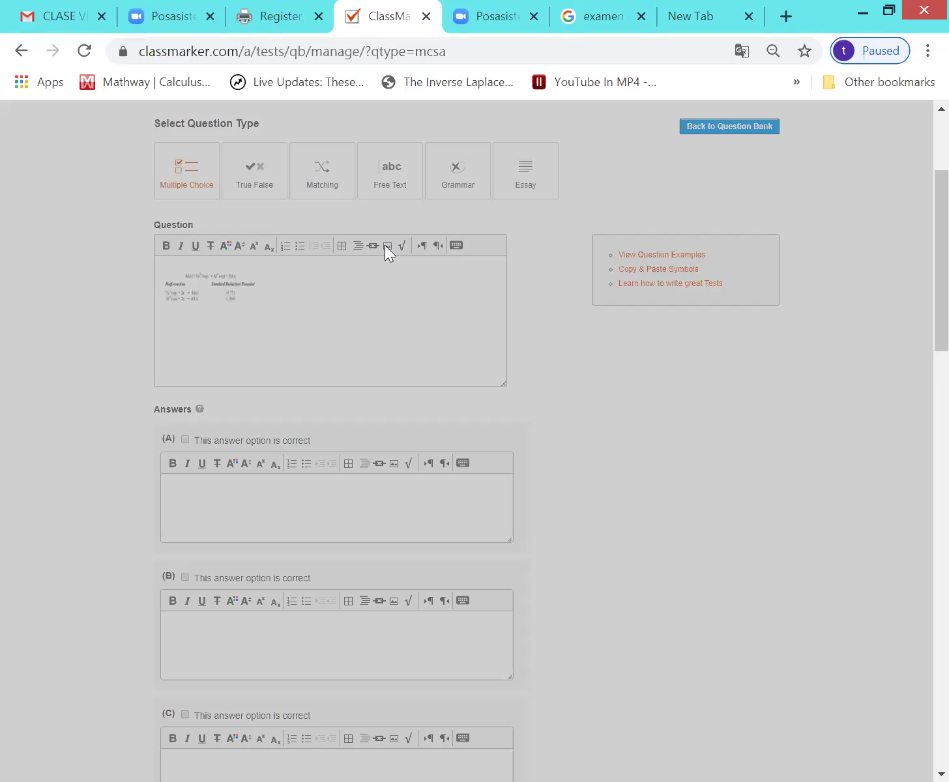
click(526, 266)
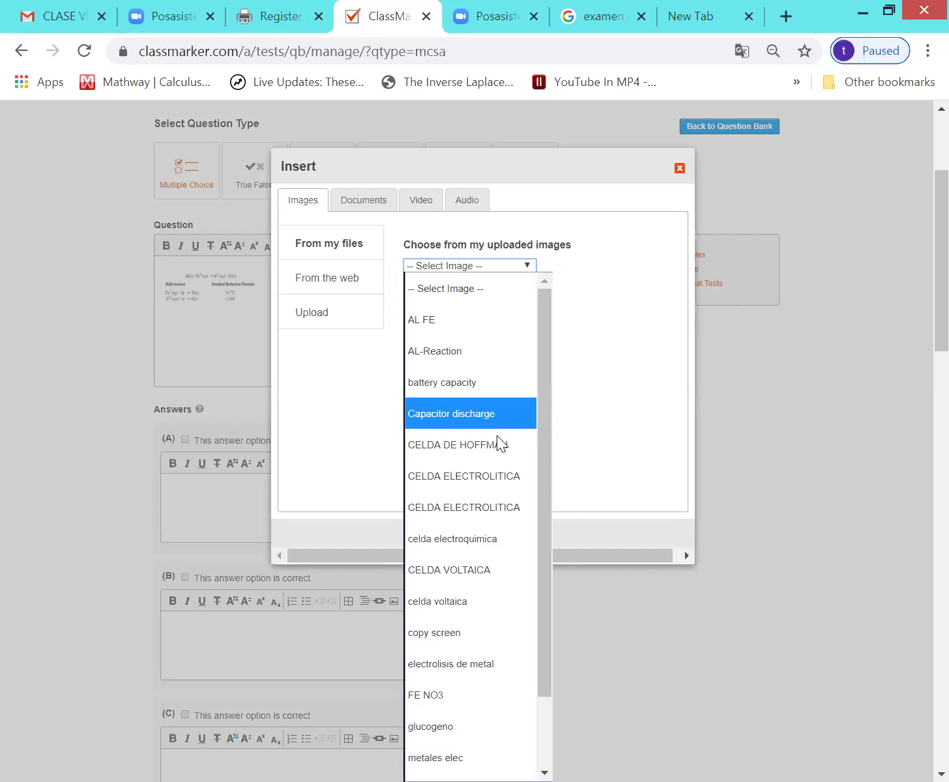
click(492, 479)
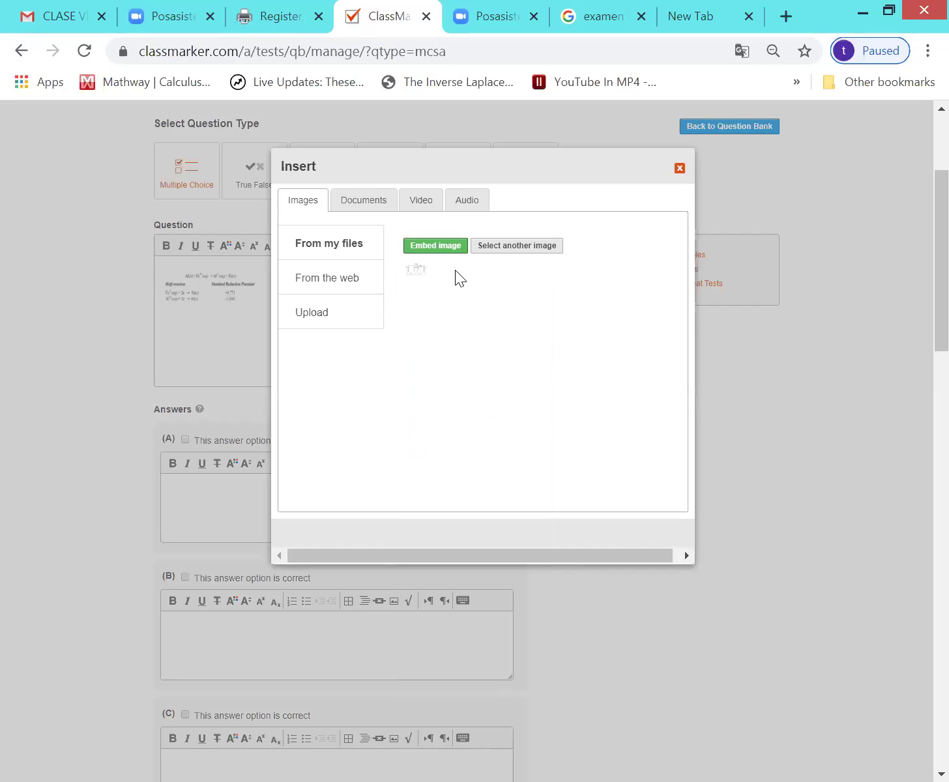
click(412, 254)
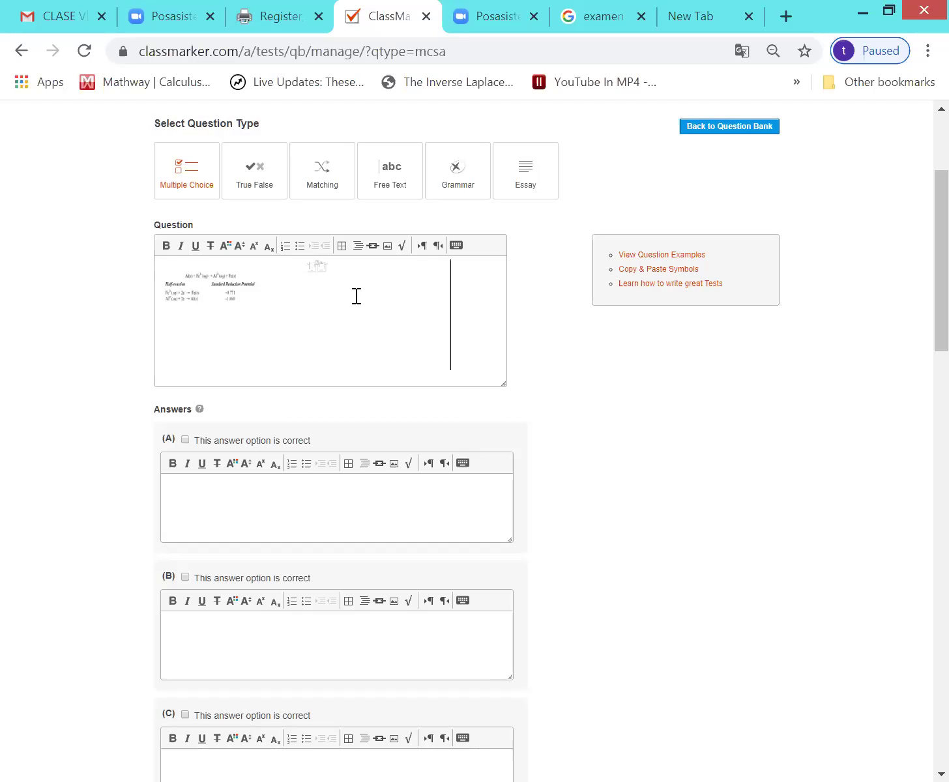
Delete both embedded images from the question text.
scroll(357, 296, down, 8)
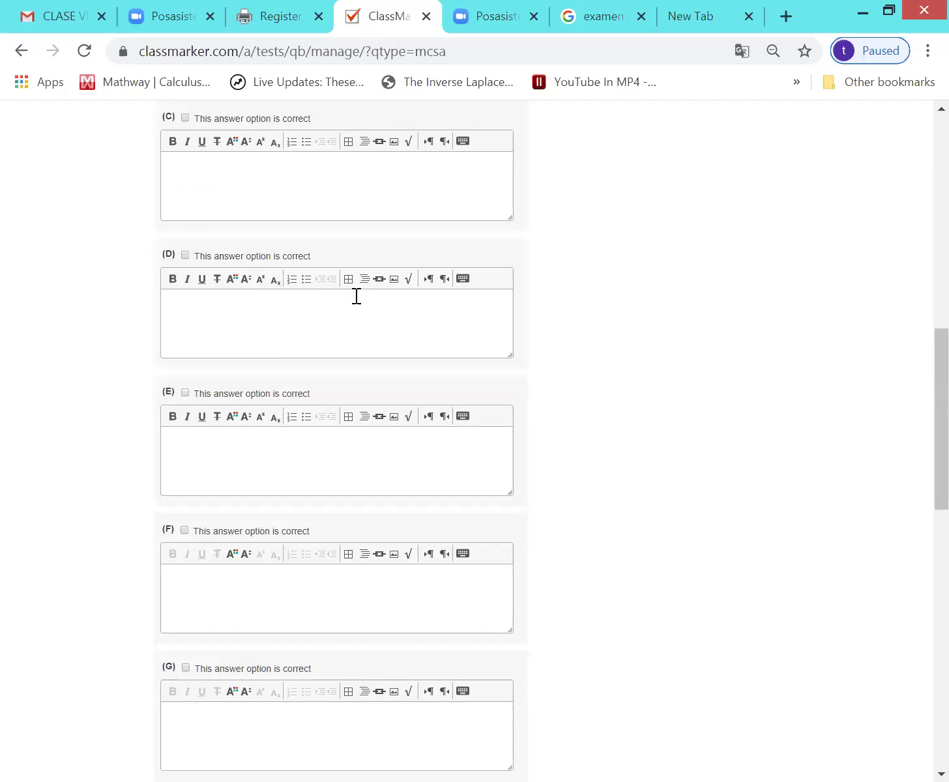
triple_click(918, 374)
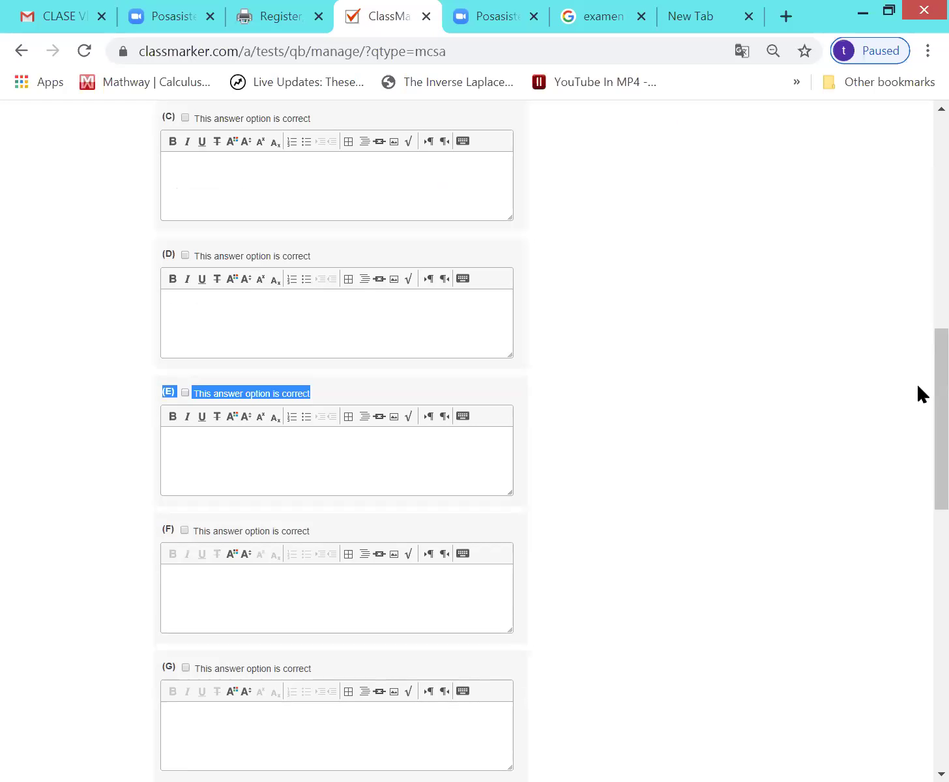
scroll(918, 352, up, 3)
scroll(919, 326, up, 4)
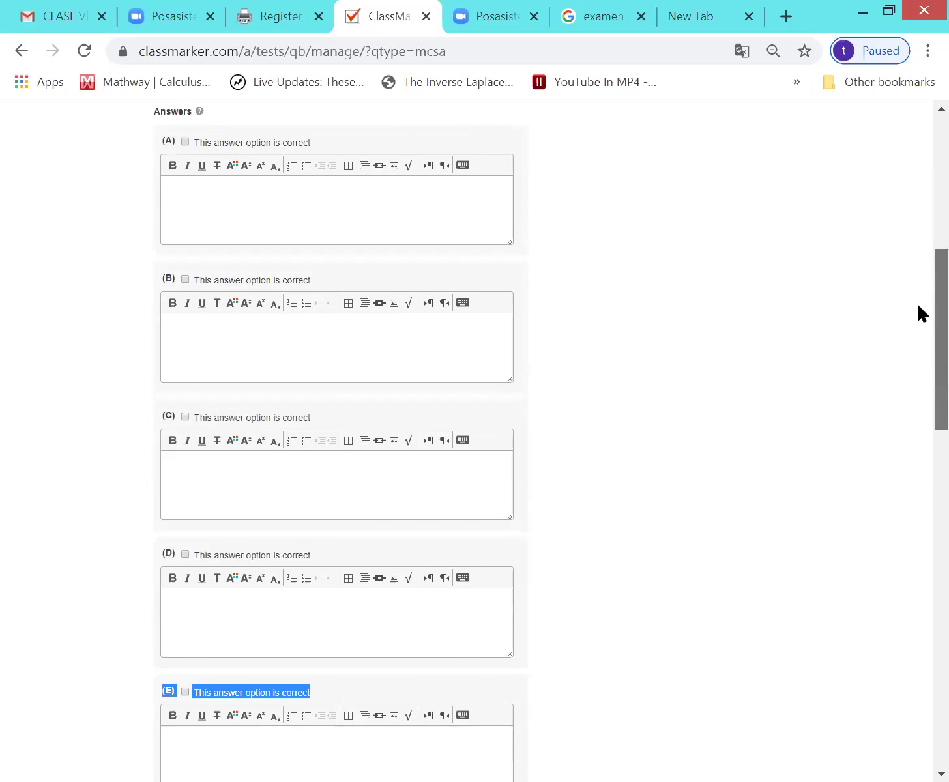
scroll(919, 264, up, 1)
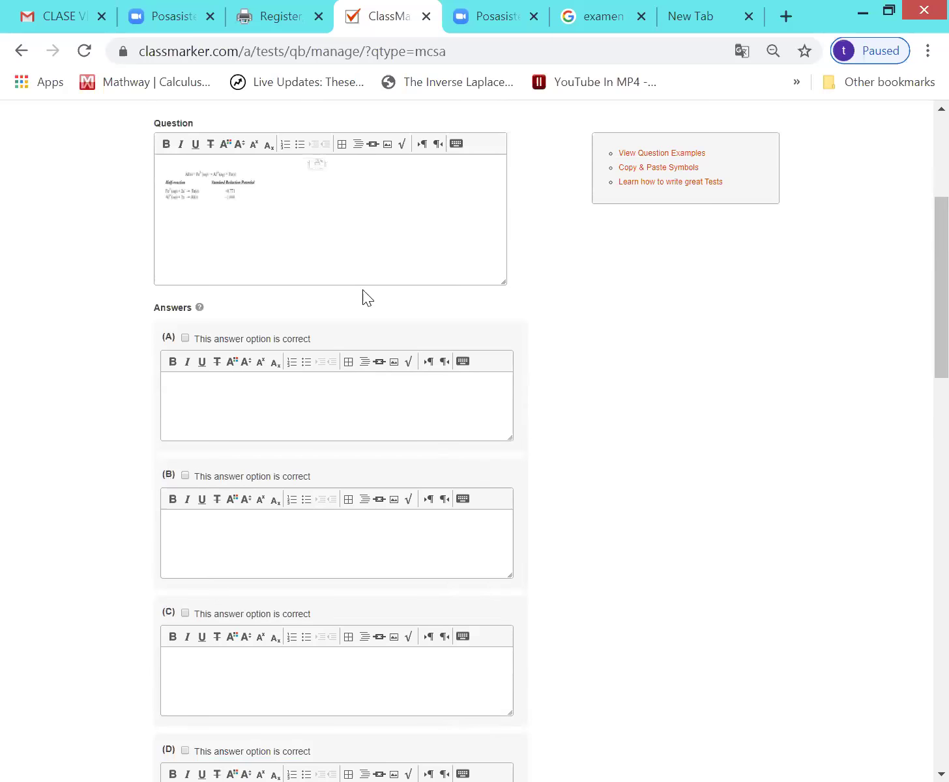
click(336, 175)
key(BackSpace)
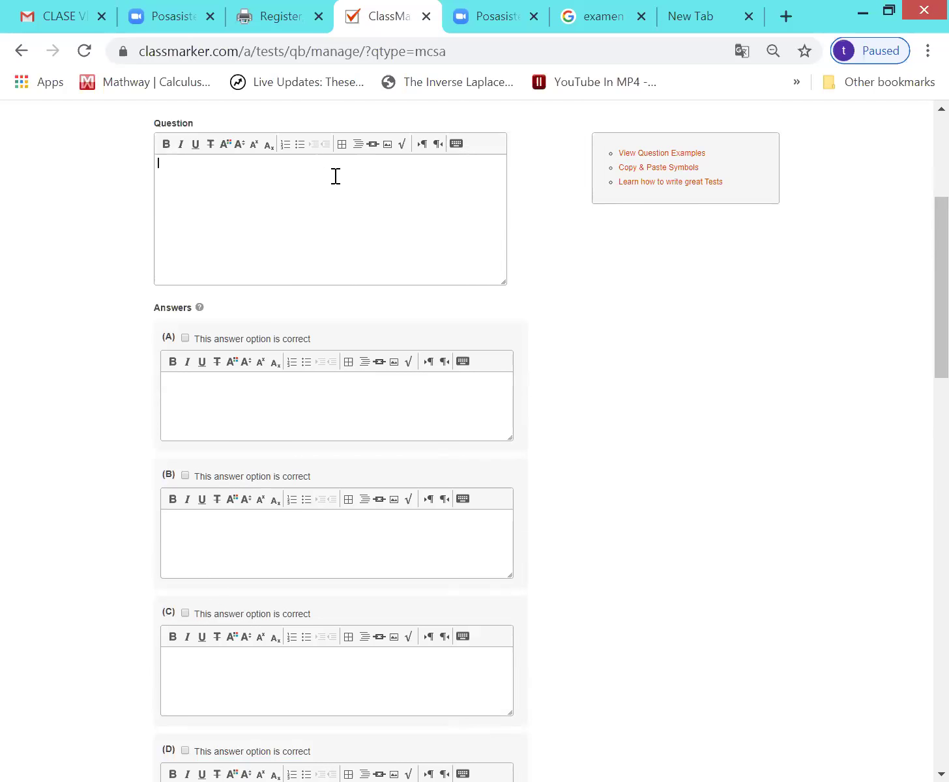
Embed the uploaded "electrolisis de metal" image in the question text, and delete it again.
click(387, 144)
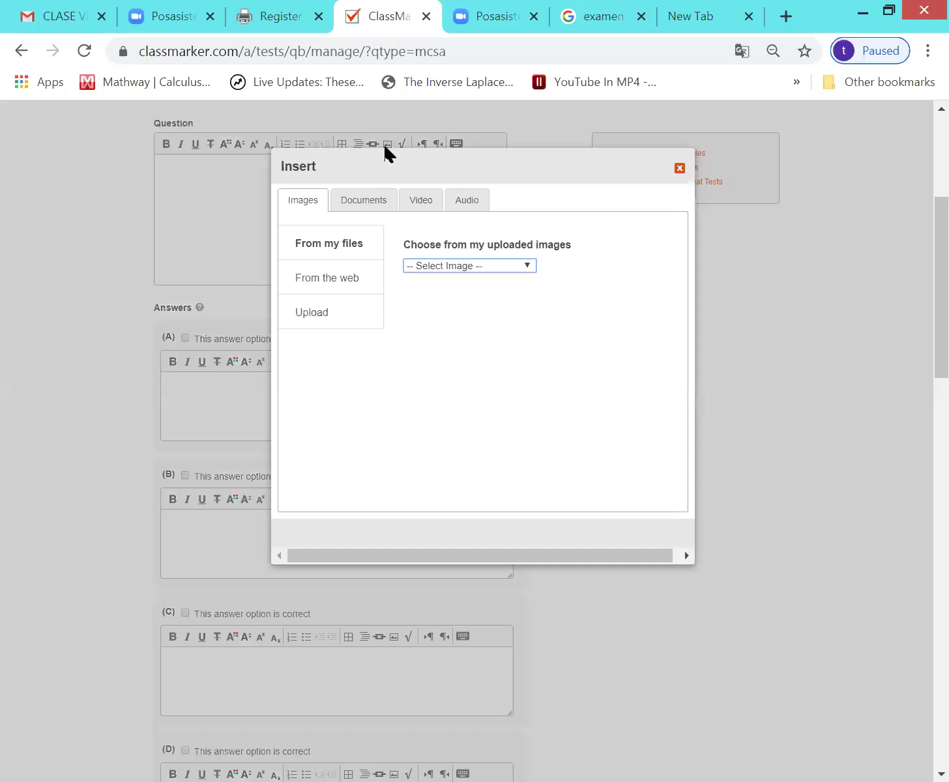
click(528, 265)
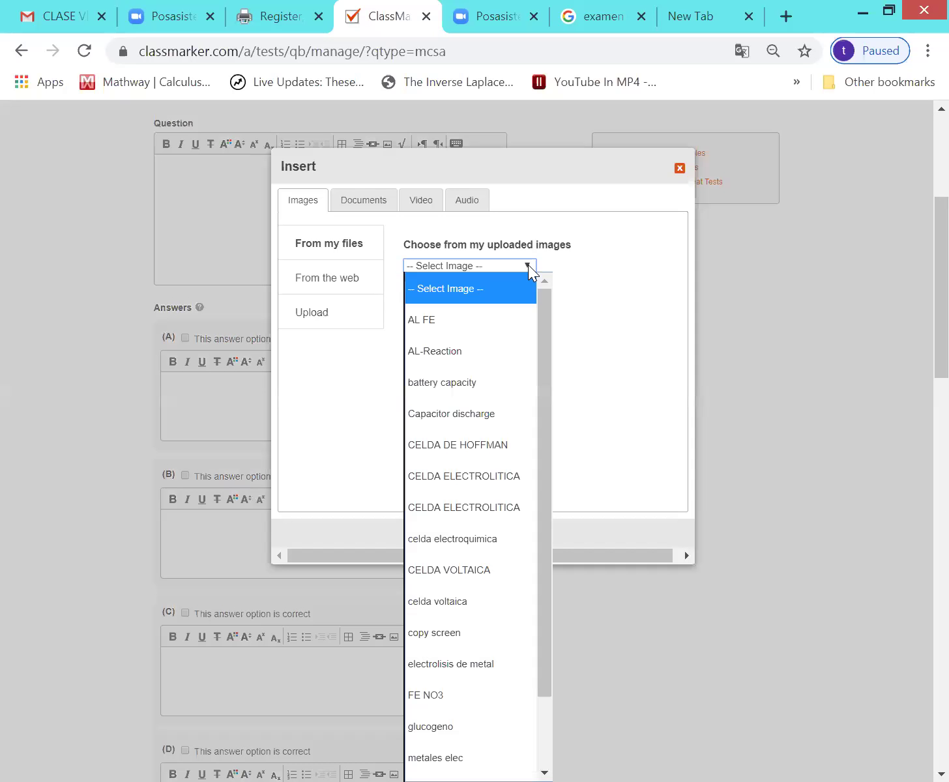
drag(545, 317, 554, 435)
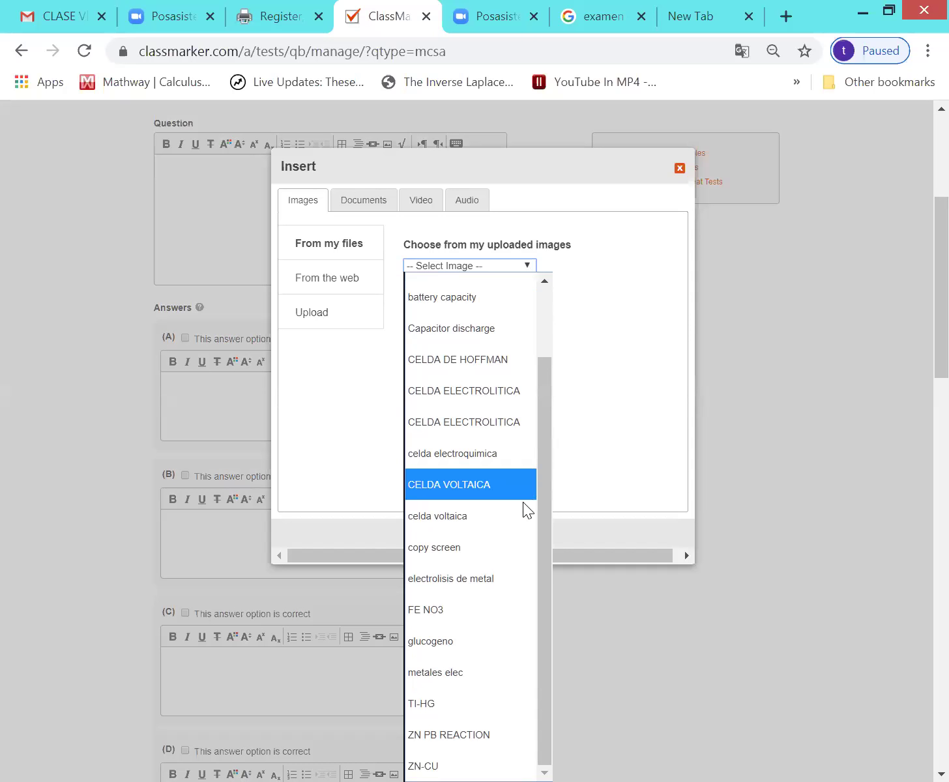
click(448, 582)
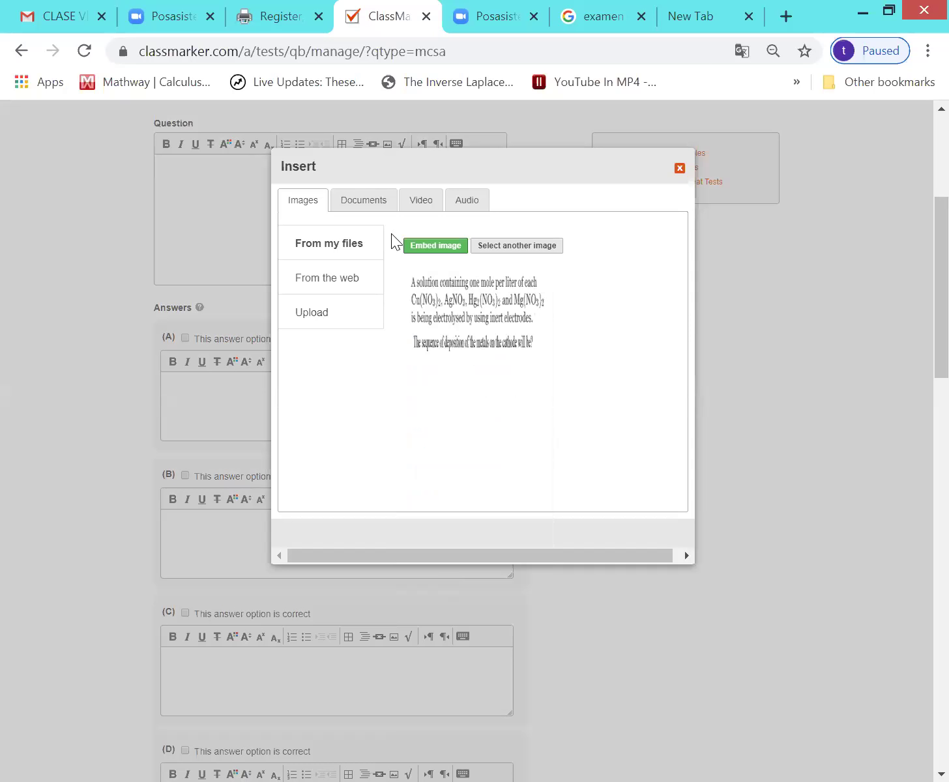
click(430, 247)
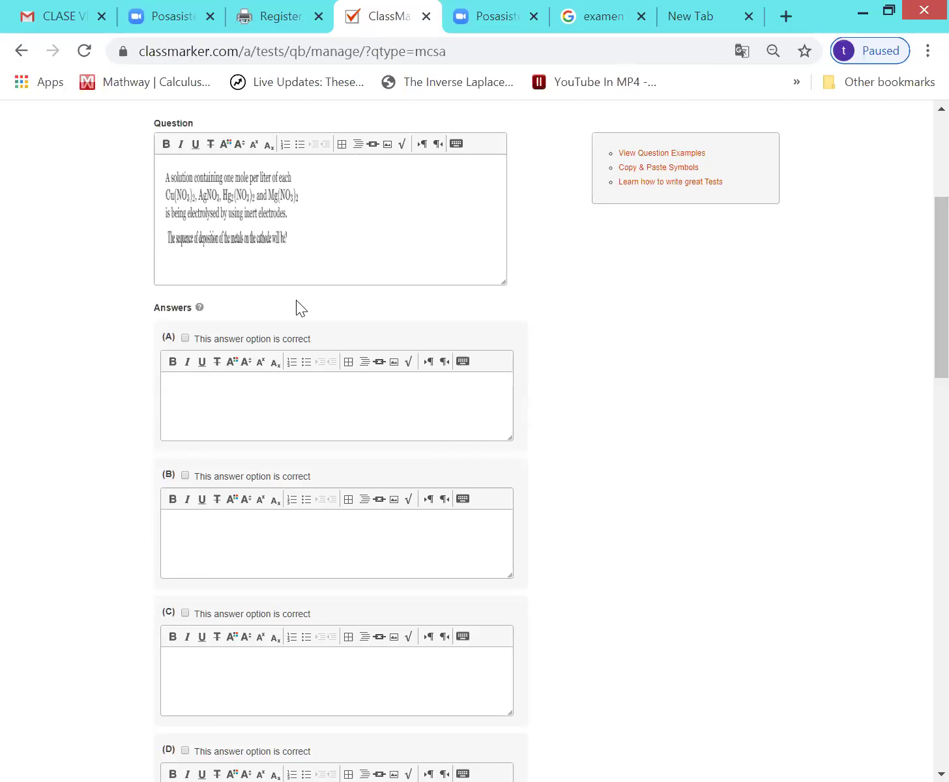
key(BackSpace)
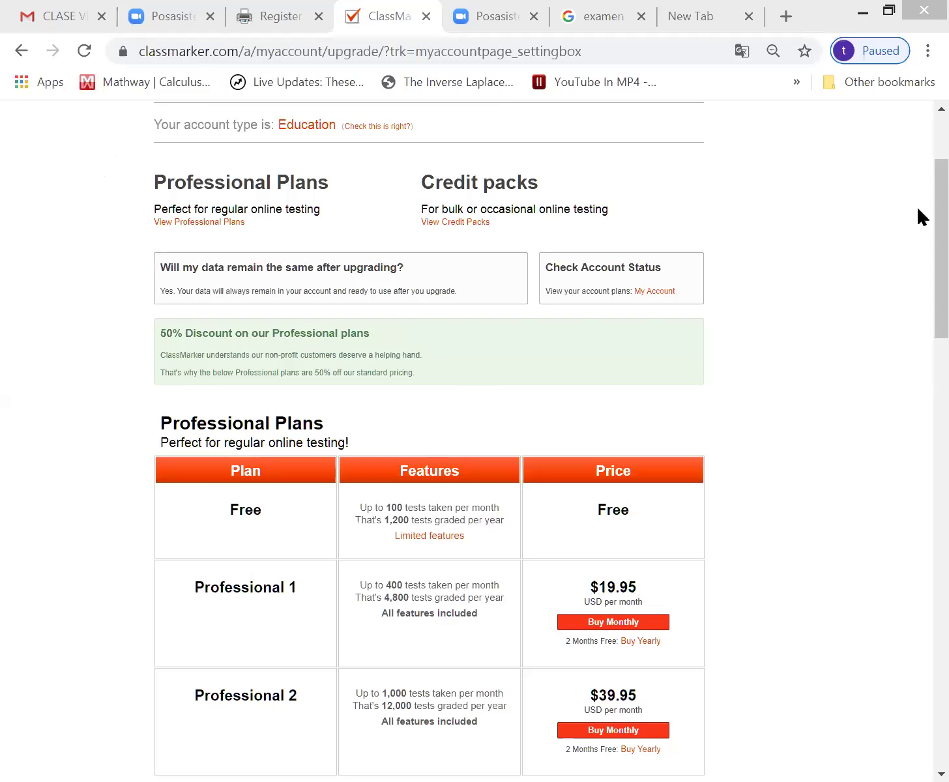
Review the Professional plans and their prices on the account upgrade page.
scroll(916, 224, down, 1)
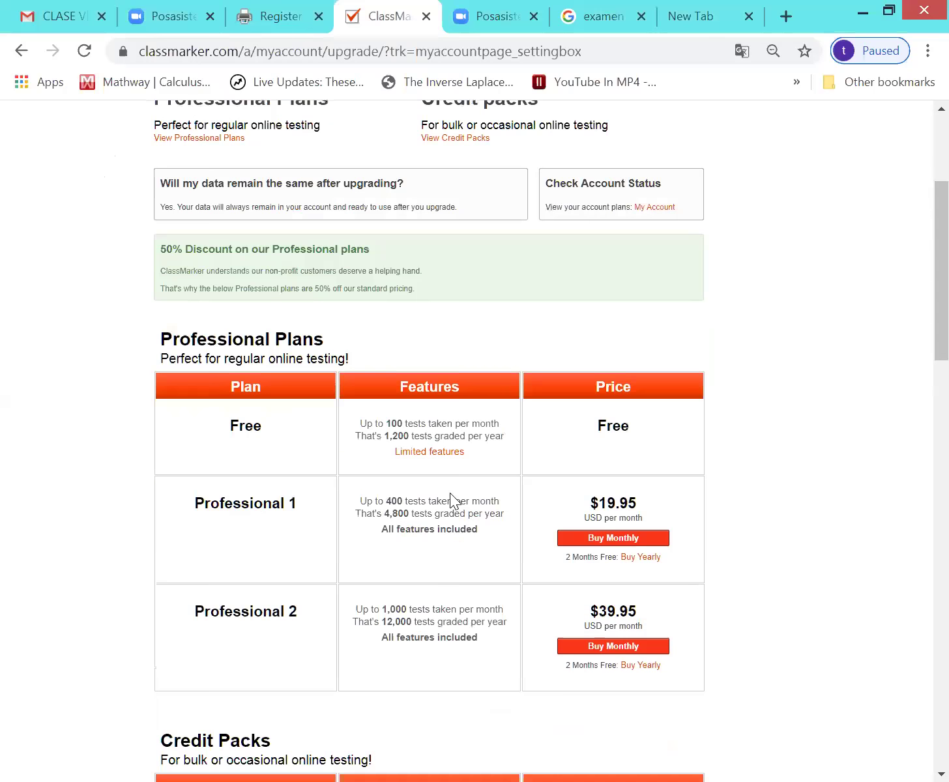